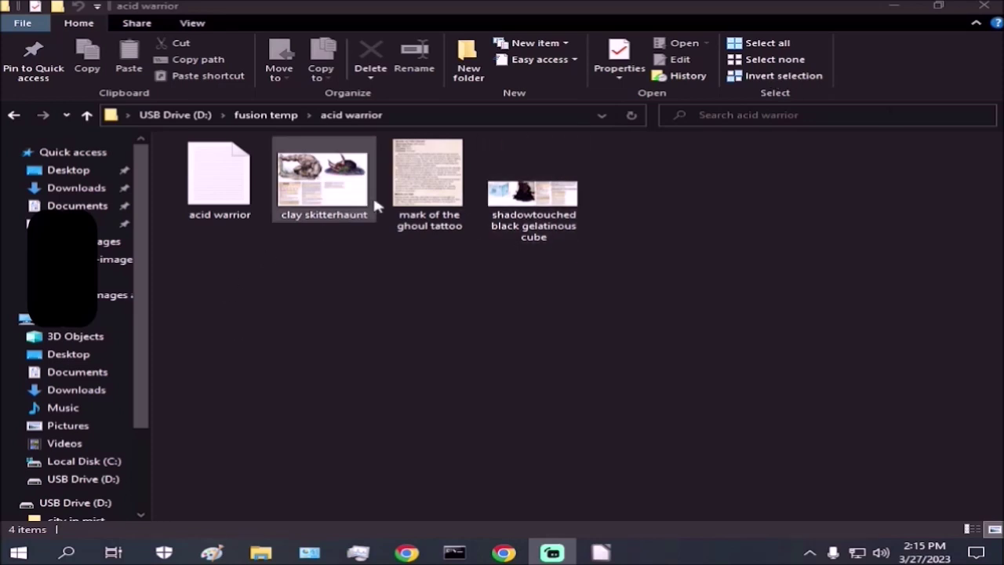
# Step: Open the clay skitterhaunt image, examine its artwork and stat block up close, and close it
pyautogui.click(349, 191)
pyautogui.doubleClick(349, 190)
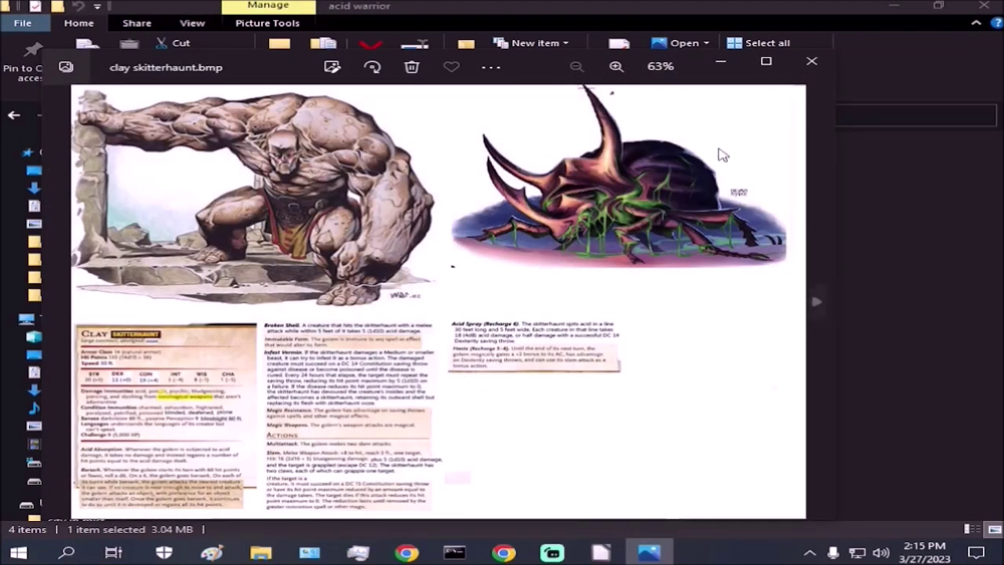
pyautogui.scroll(3, 166, 464)
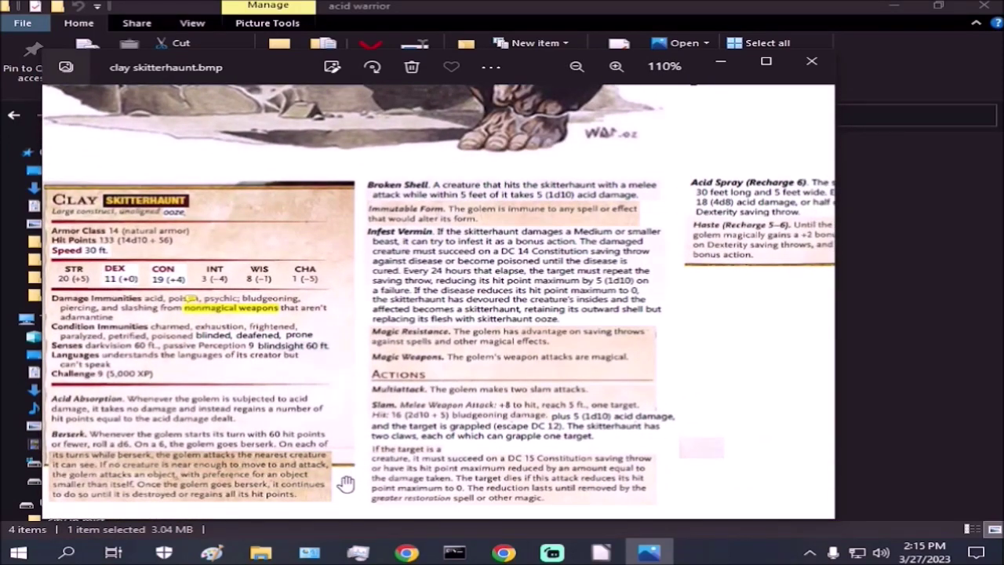
pyautogui.scroll(-4, 400, 399)
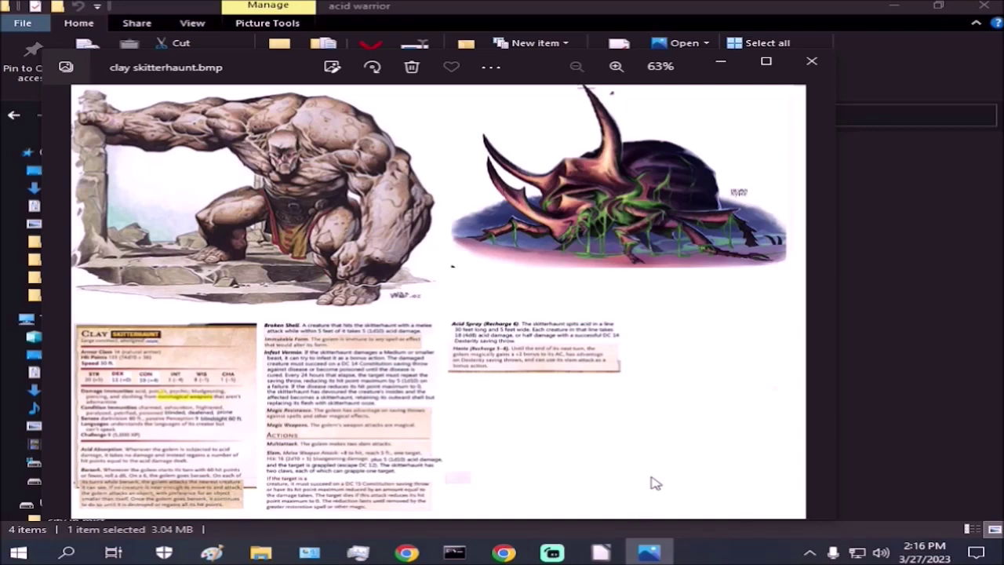
pyautogui.scroll(1, 432, 398)
pyautogui.scroll(-1, 432, 398)
pyautogui.hotkey('alt', 'F4')
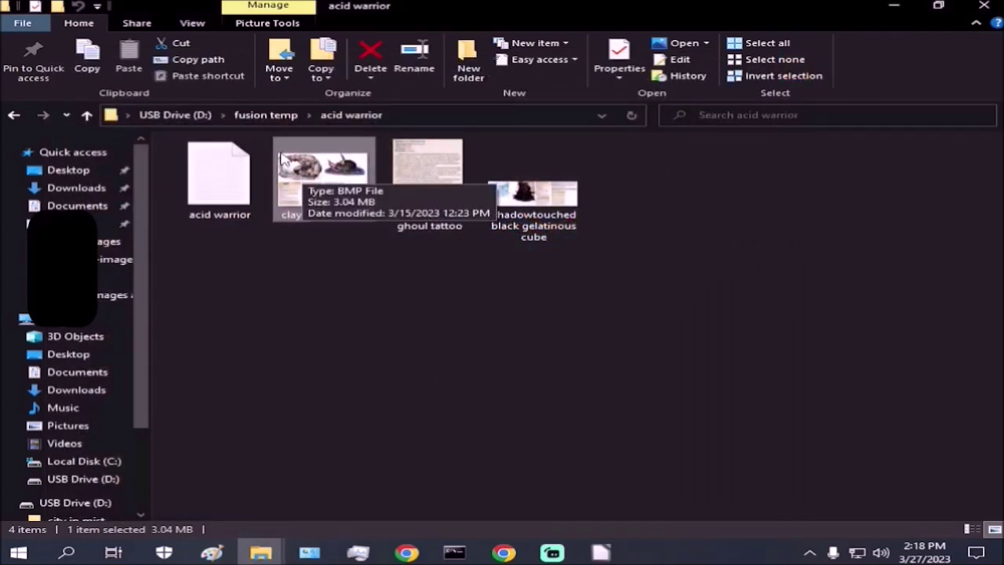
# Step: Switch to Chrome and look over the open Stable Diffusion, Mage and Pixlr X pages
pyautogui.moveTo(503, 554)
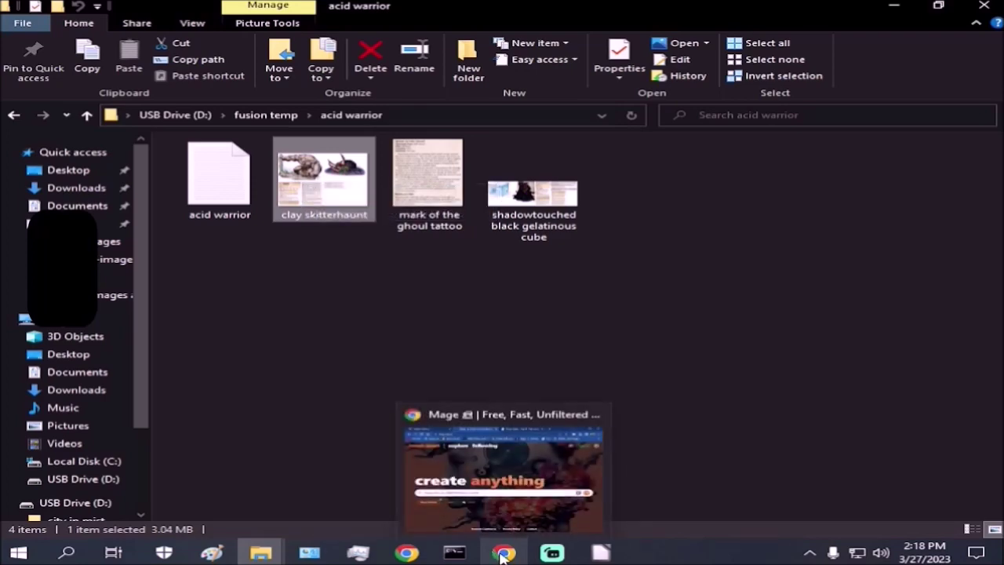
pyautogui.click(503, 553)
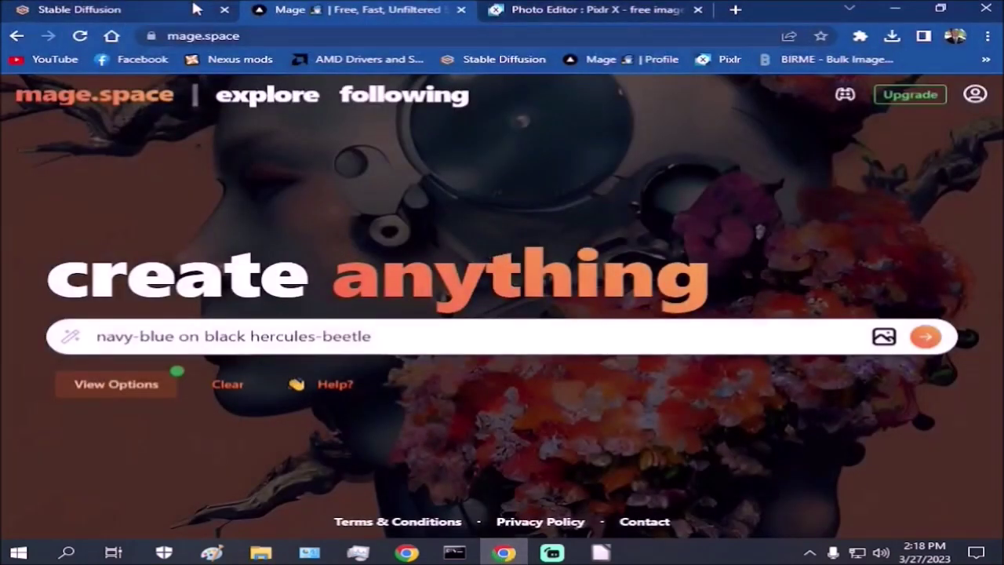
pyautogui.click(124, 6)
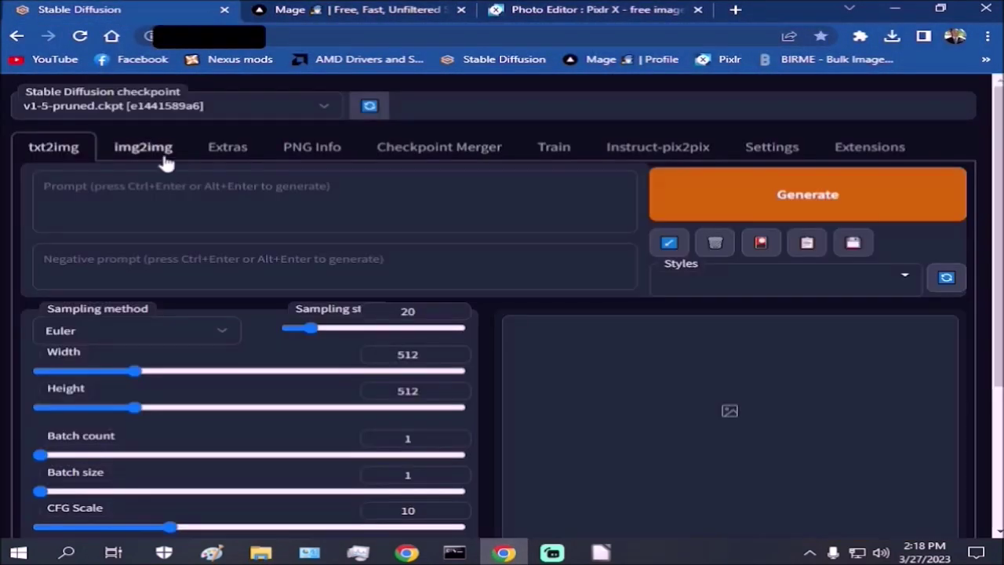
pyautogui.click(284, 9)
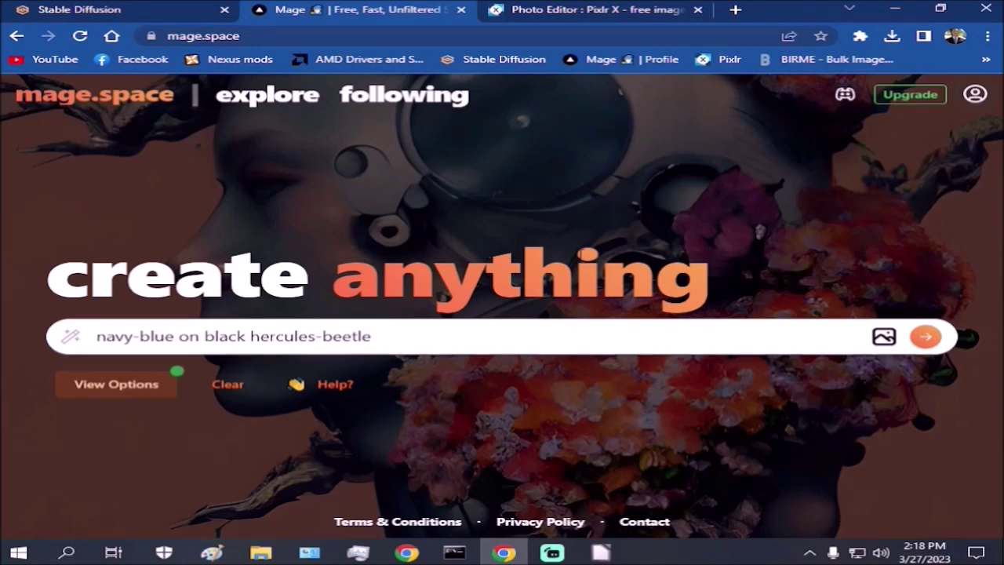
pyautogui.moveTo(376, 337); pyautogui.dragTo(29, 345)
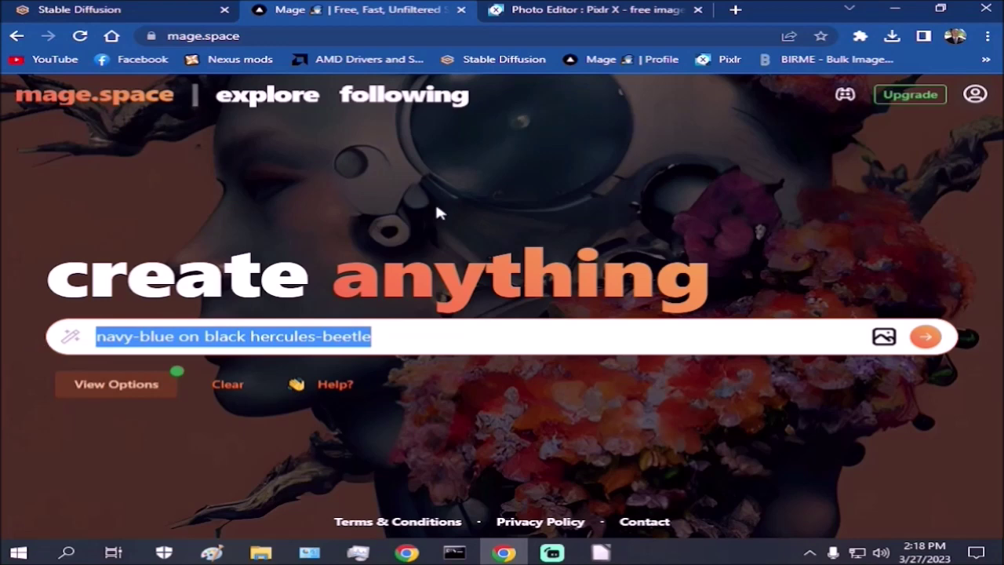
pyautogui.click(138, 6)
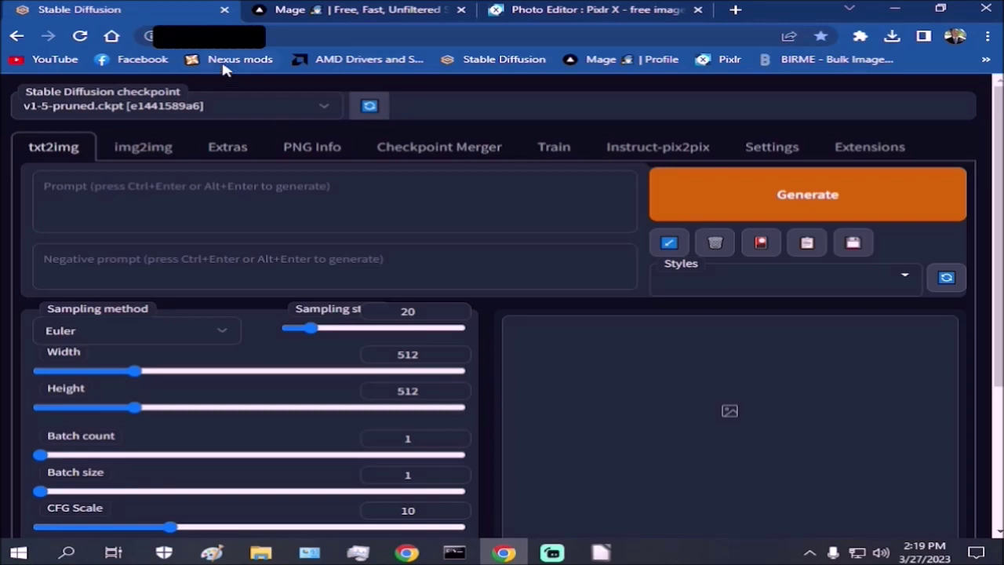
pyautogui.click(338, 9)
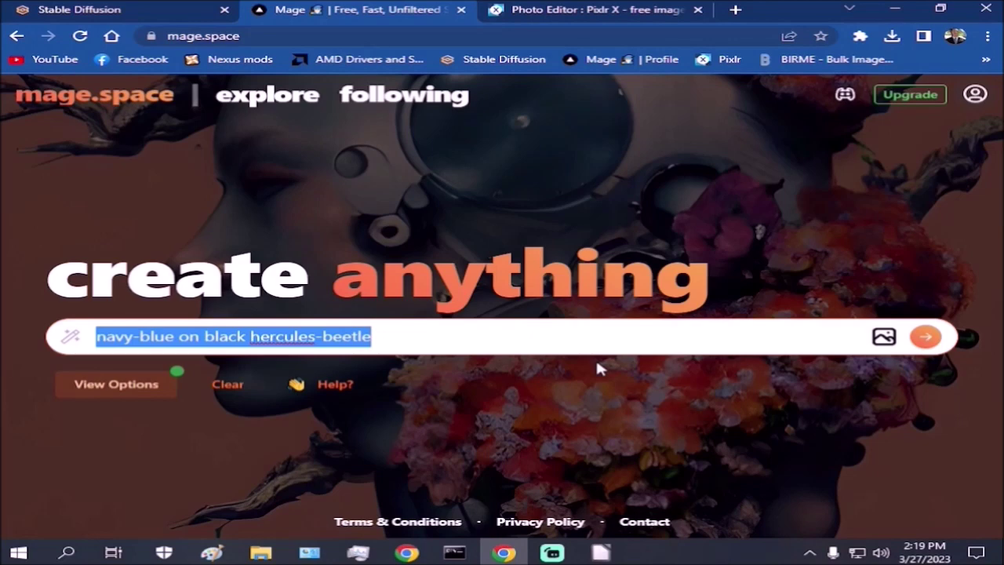
pyautogui.click(578, 14)
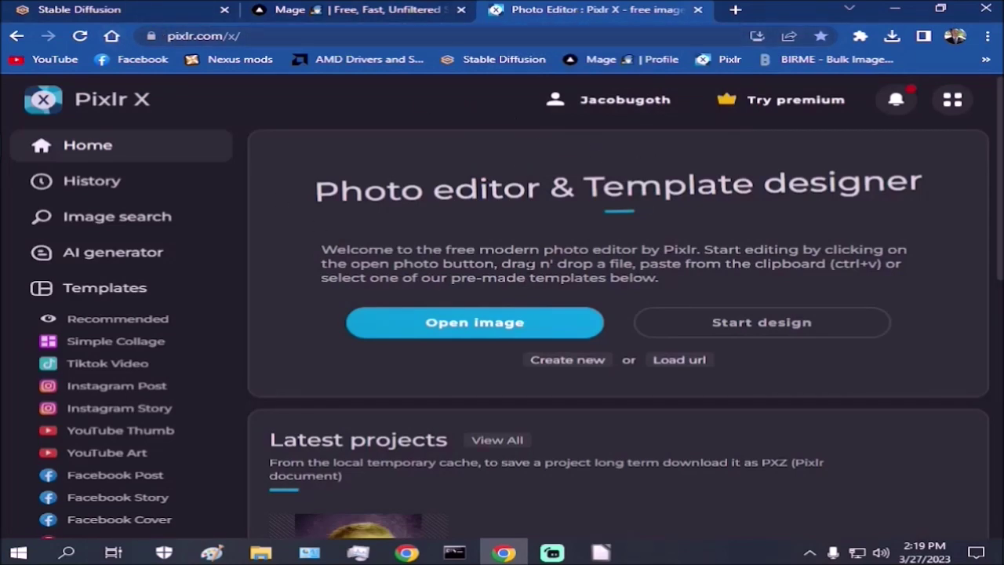
pyautogui.scroll(-2, 525, 413)
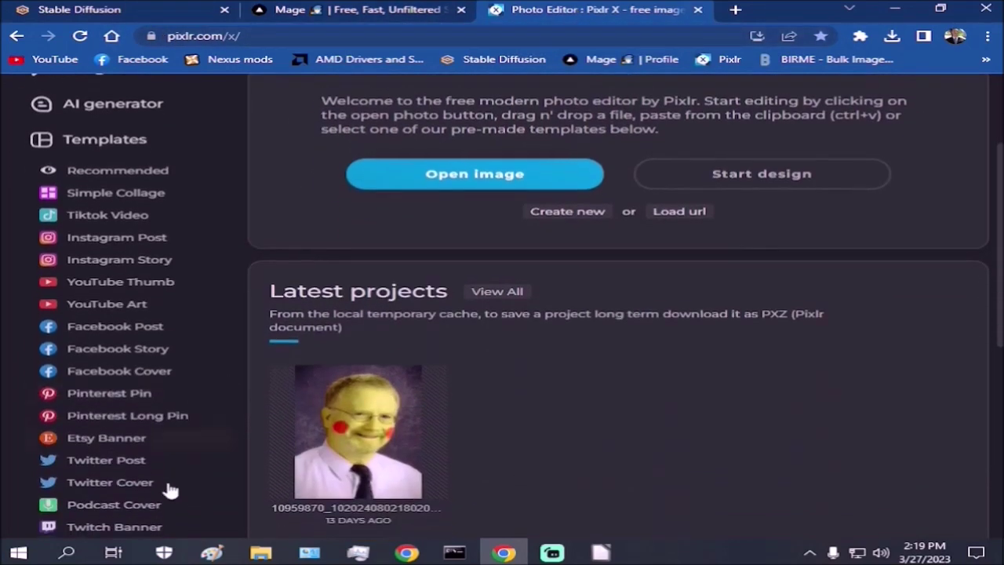
pyautogui.scroll(2, 549, 427)
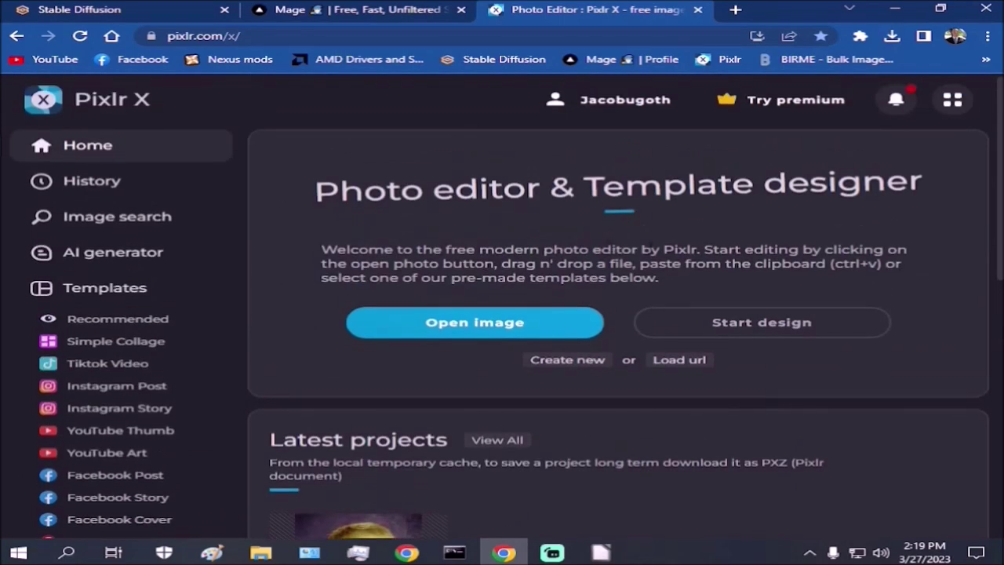
# Step: Return to Mage and replace the prompt with "bald gig chad, muscular-athletic, muddy-melting"
pyautogui.click(357, 9)
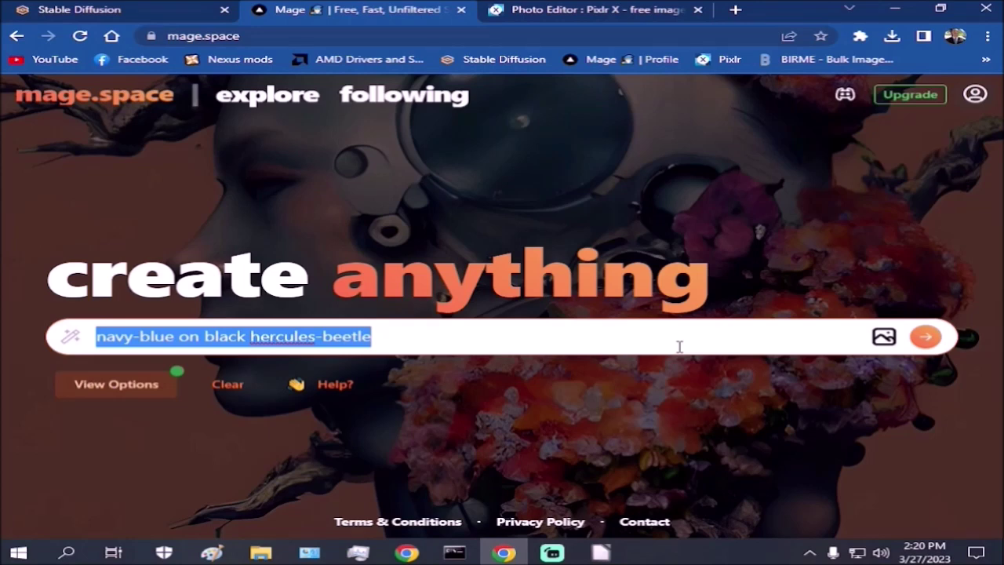
pyautogui.write('muscul')
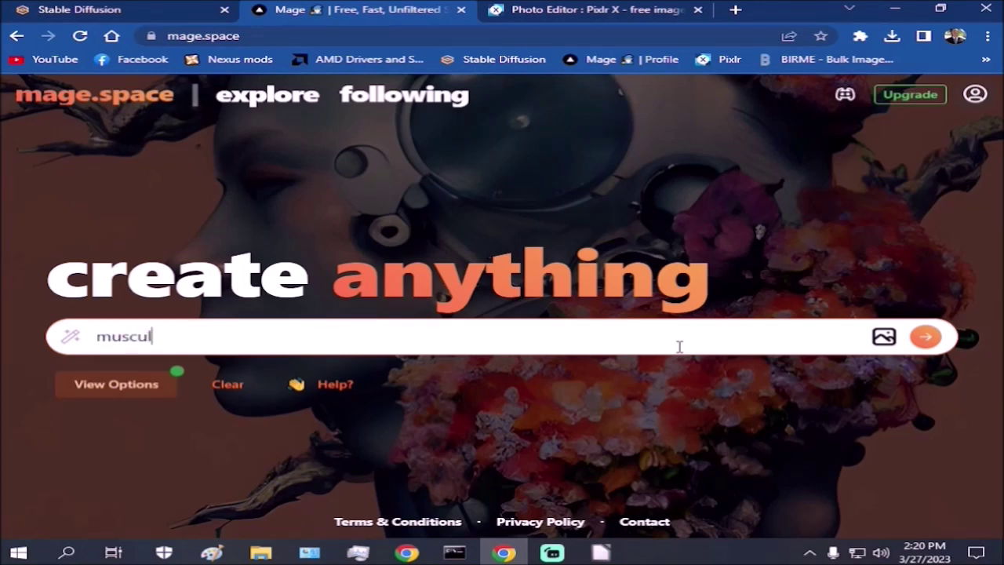
pyautogui.write('ar-athletic')
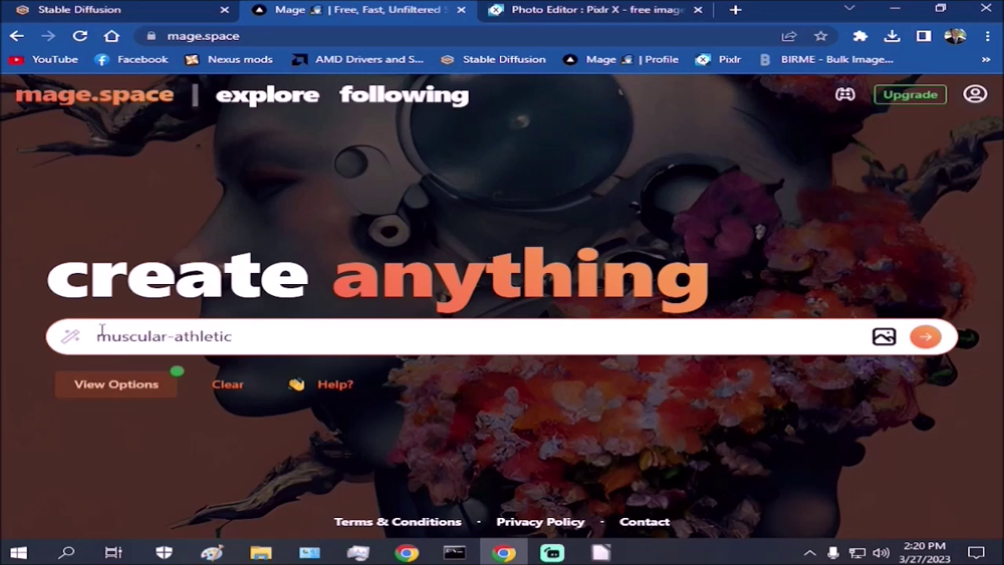
pyautogui.write('bald giga')
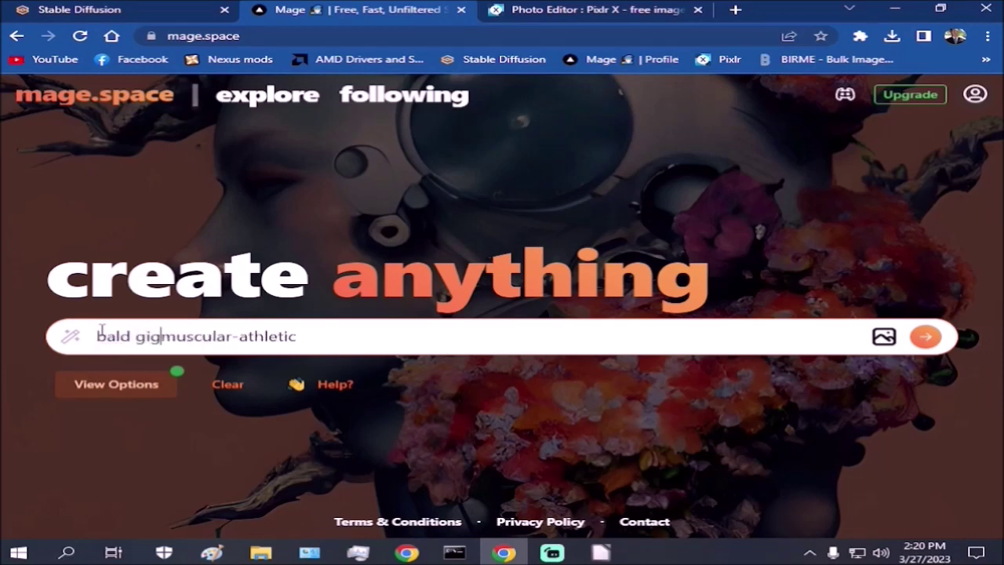
pyautogui.press('BackSpace')
pyautogui.write('chad,')
pyautogui.click(379, 336)
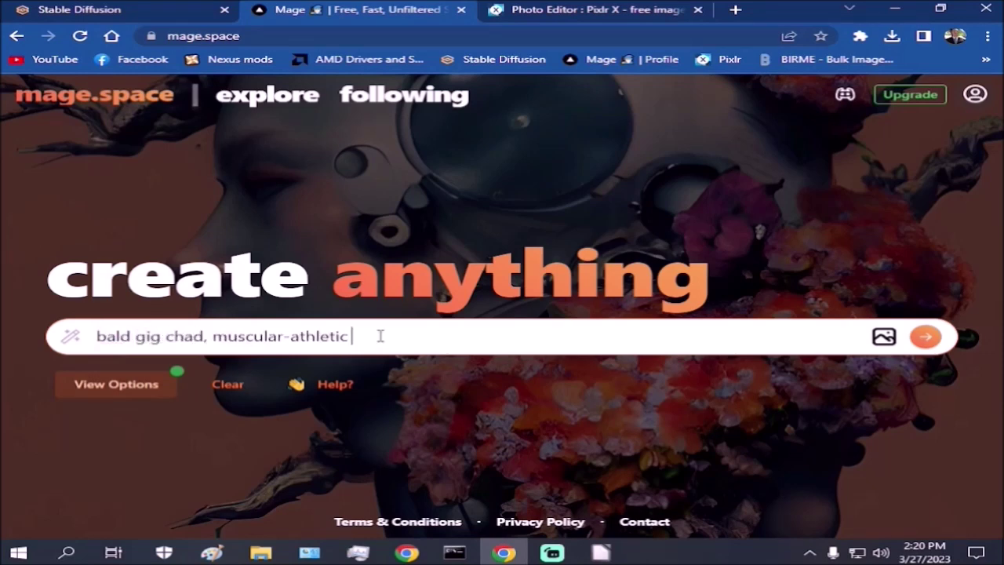
pyautogui.write(', muddy-melting')
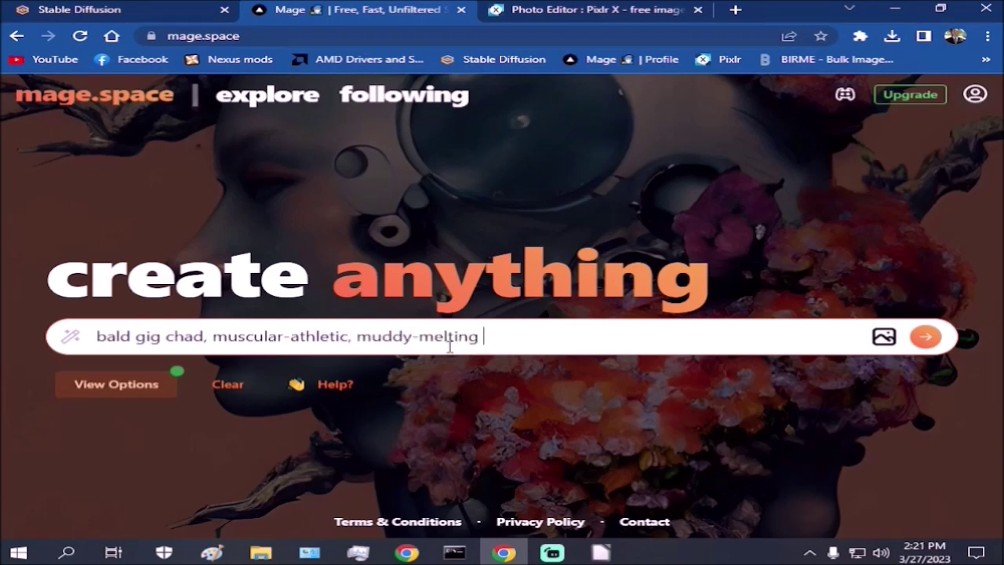
# Step: Add "gooey-slimy" to the end of the prompt and generate the image
pyautogui.write(' gooey')
pyautogui.press('BackSpace')
pyautogui.write('ey-slimey')
pyautogui.press('BackSpace')
pyautogui.press('BackSpace')
pyautogui.write('y me')
pyautogui.press('BackSpace')
pyautogui.press('BackSpace')
pyautogui.click(930, 337)
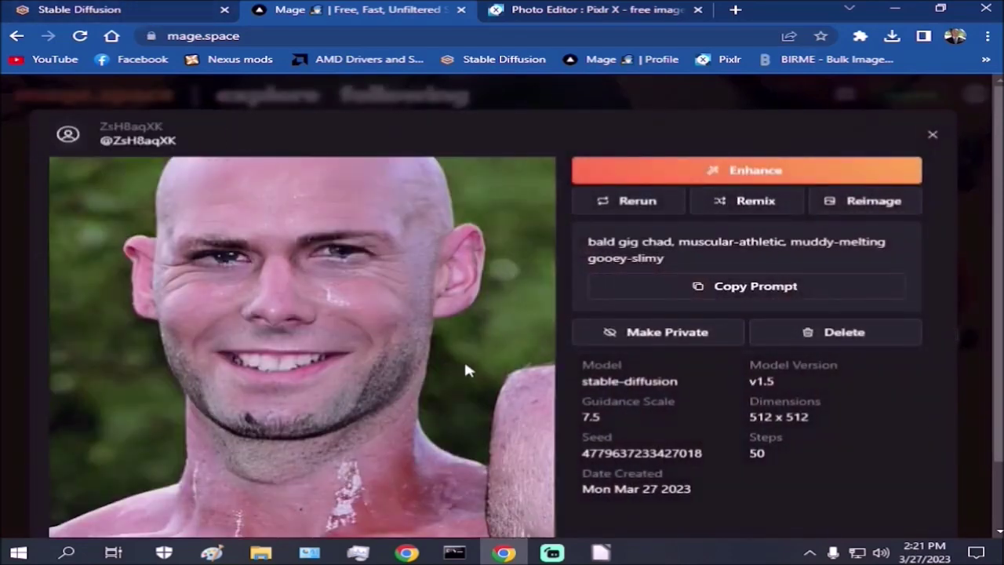
# Step: Look over the generated portrait and permanently delete it
pyautogui.scroll(-1, 547, 376)
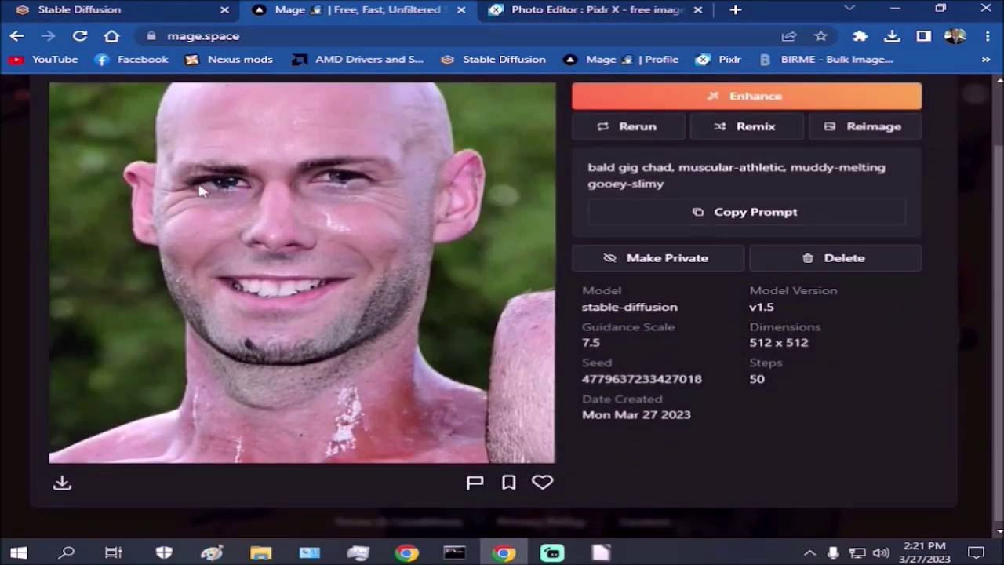
pyautogui.scroll(1, 682, 420)
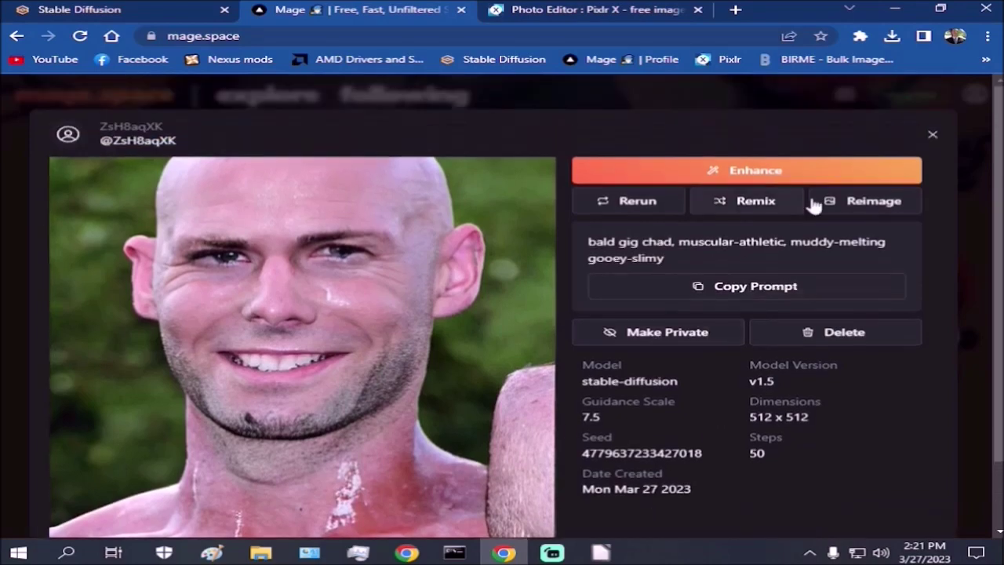
pyautogui.click(838, 332)
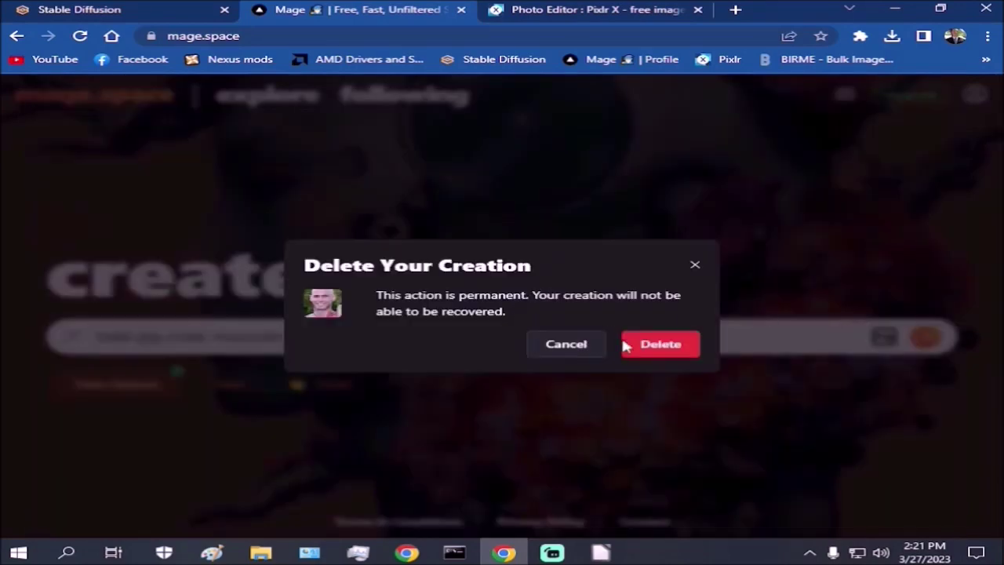
pyautogui.click(655, 343)
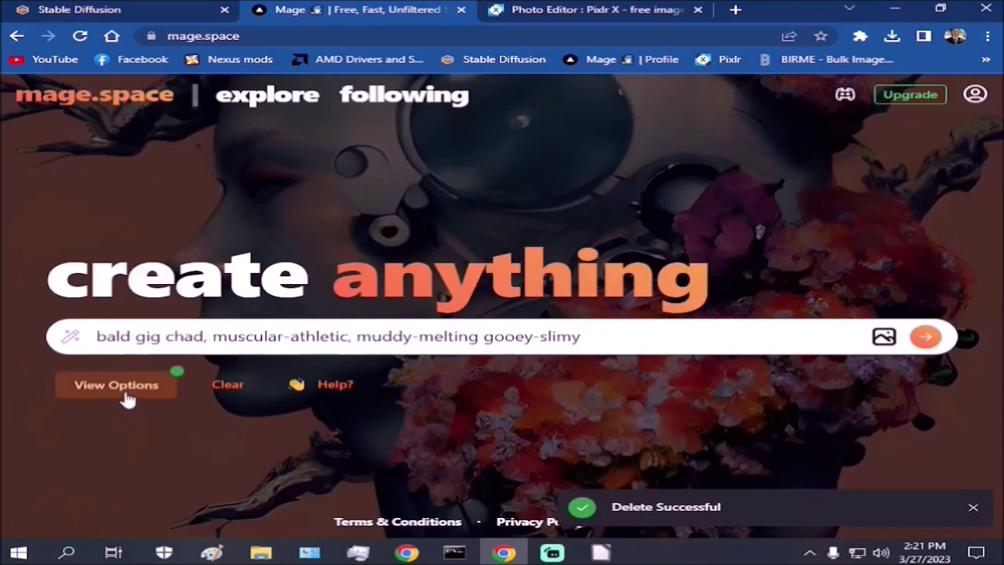
# Step: Show the generation options and set the aspect ratio to Tablet (2:3)
pyautogui.click(116, 384)
pyautogui.scroll(-6, 330, 427)
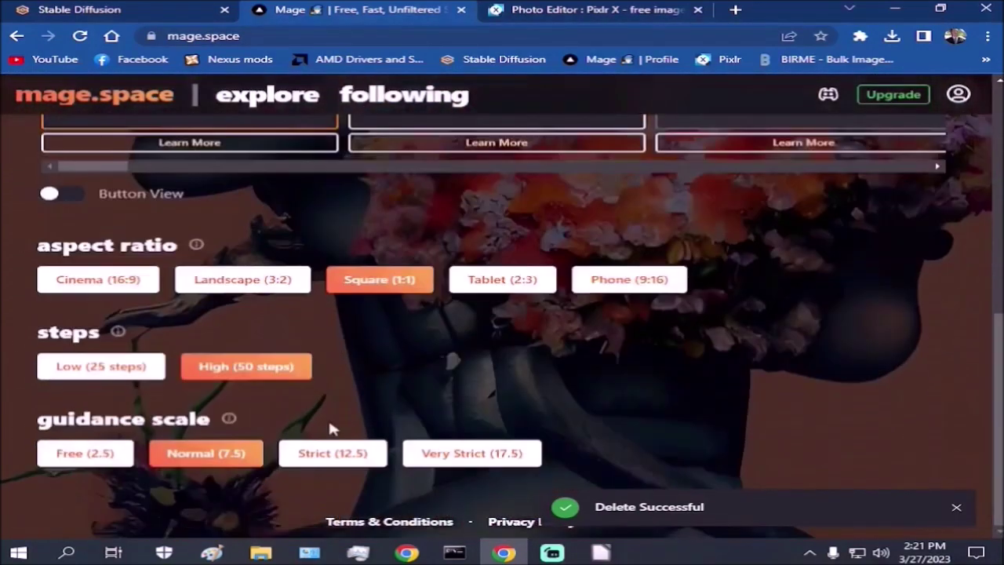
pyautogui.scroll(1, 330, 425)
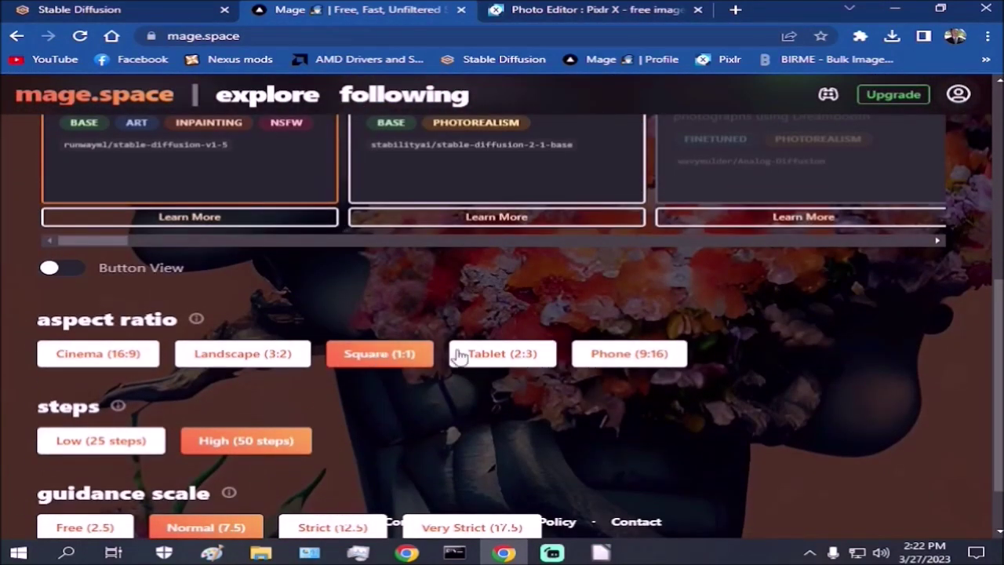
pyautogui.click(502, 357)
pyautogui.scroll(5, 384, 403)
pyautogui.scroll(-5, 384, 403)
pyautogui.scroll(4, 384, 403)
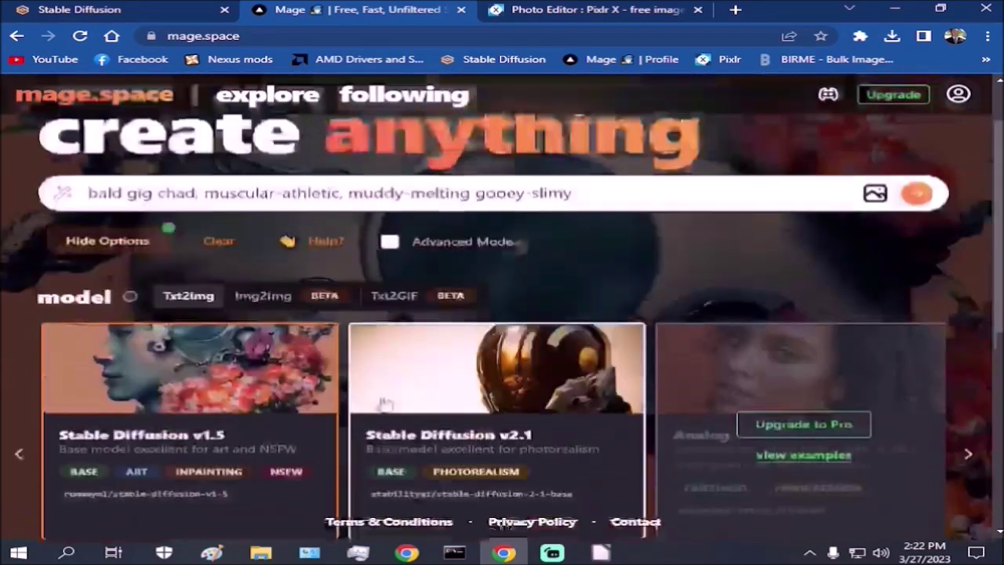
pyautogui.scroll(1, 383, 403)
# Step: Append ", dungeon background" to the end of the prompt
pyautogui.click(585, 267)
pyautogui.write(',')
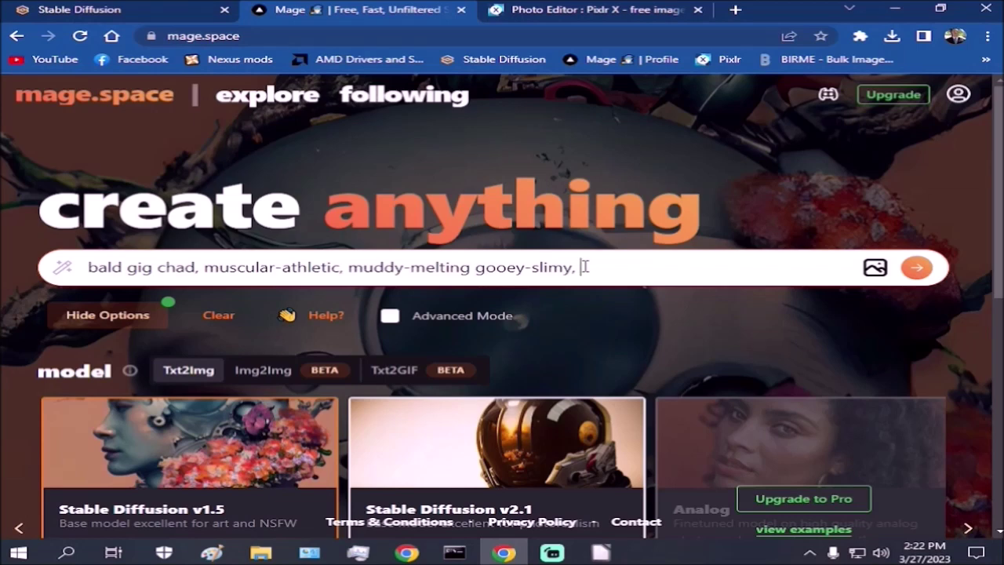
pyautogui.write('dungeon background')
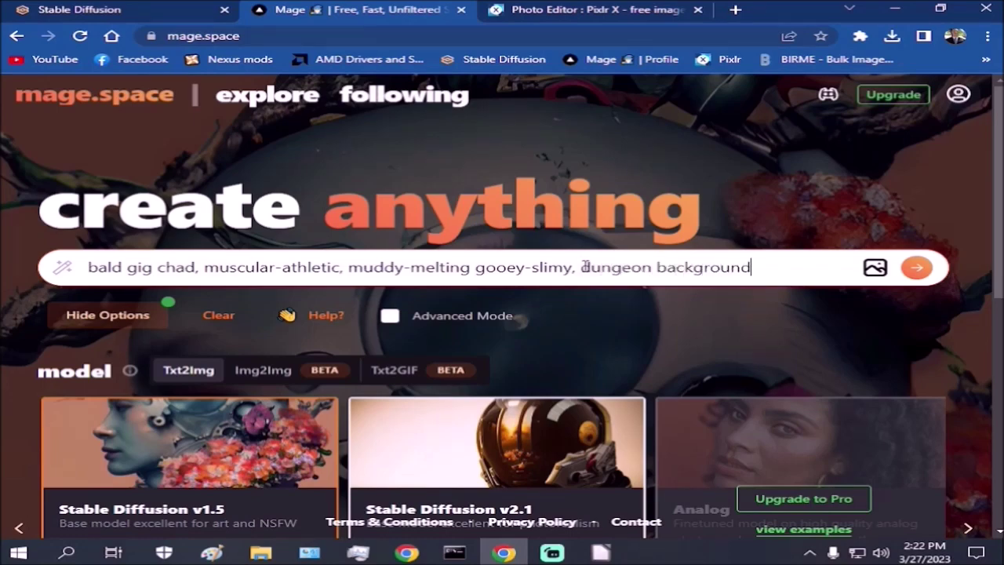
# Step: Set the guidance scale to Very Strict (17.5) and generate a new image from the prompt
pyautogui.scroll(-1, 172, 353)
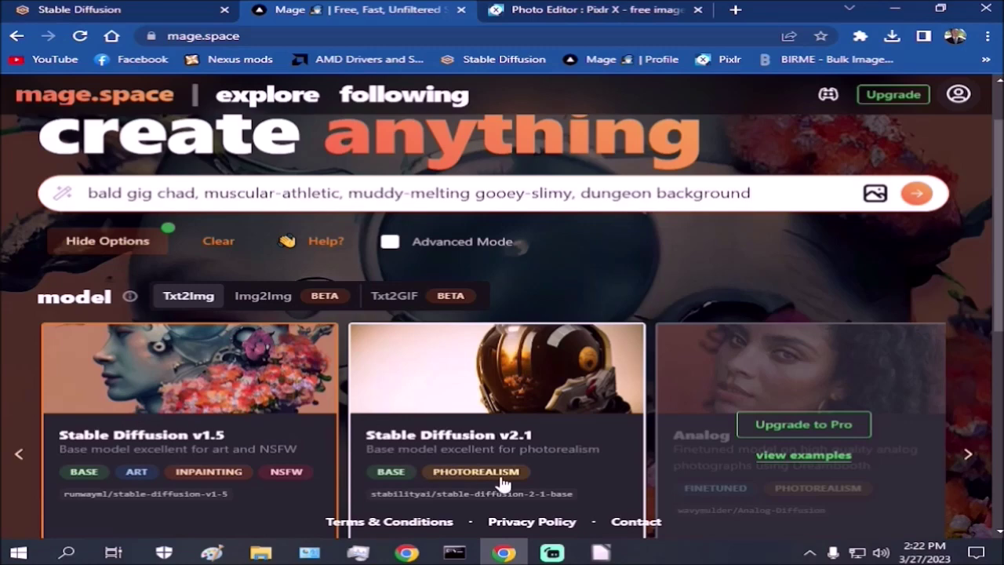
pyautogui.scroll(-2, 526, 452)
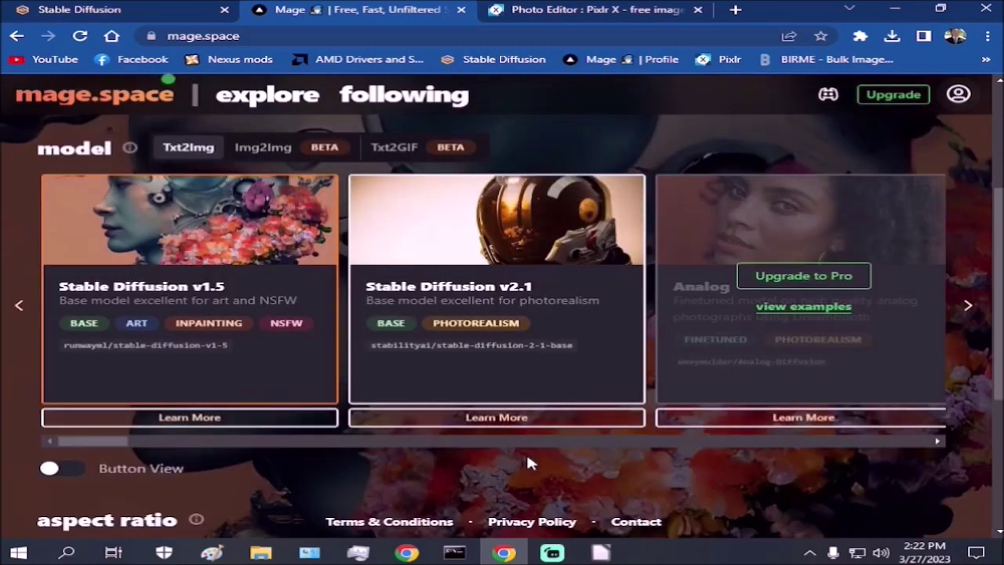
pyautogui.scroll(-3, 526, 451)
pyautogui.click(520, 453)
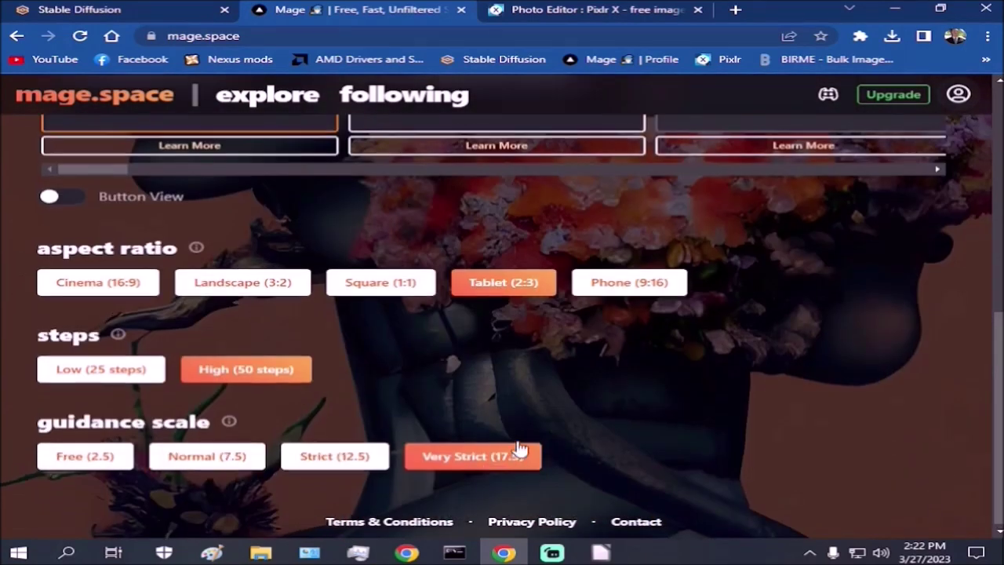
pyautogui.scroll(5, 520, 453)
pyautogui.click(898, 267)
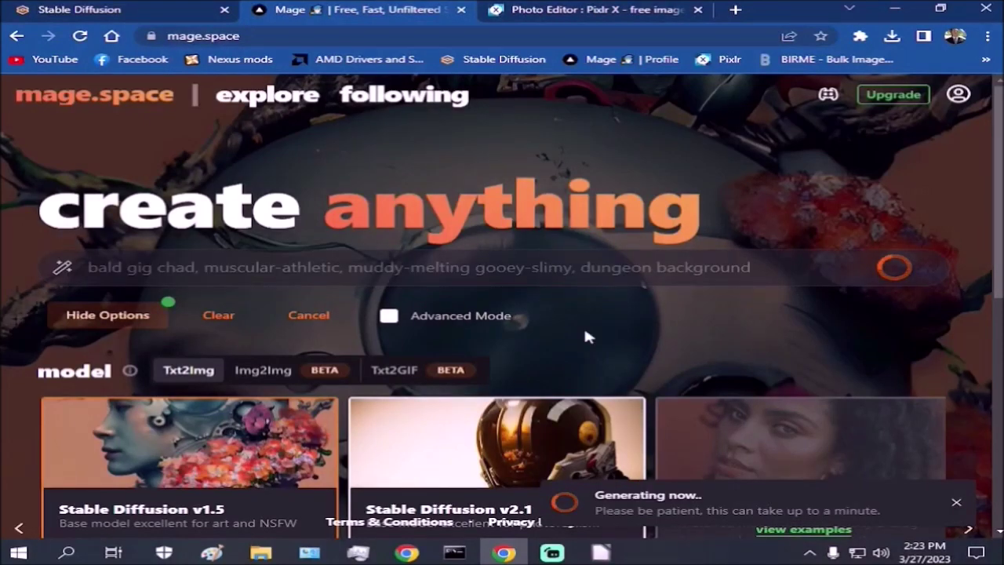
# Step: Open the clay skitterhaunt reference image from the acid warrior folder in File Explorer
pyautogui.moveTo(260, 553)
pyautogui.click(461, 470)
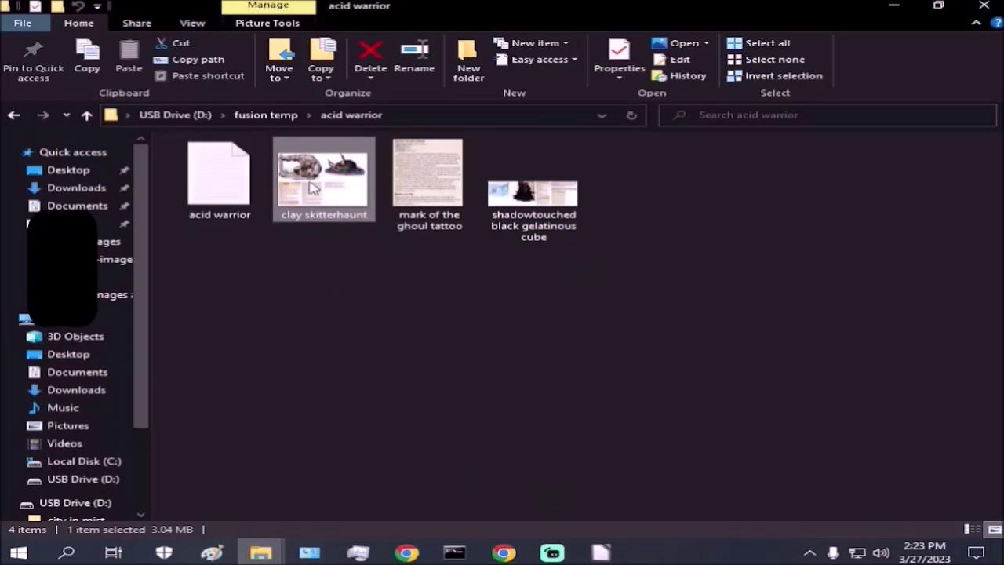
pyautogui.doubleClick(276, 178)
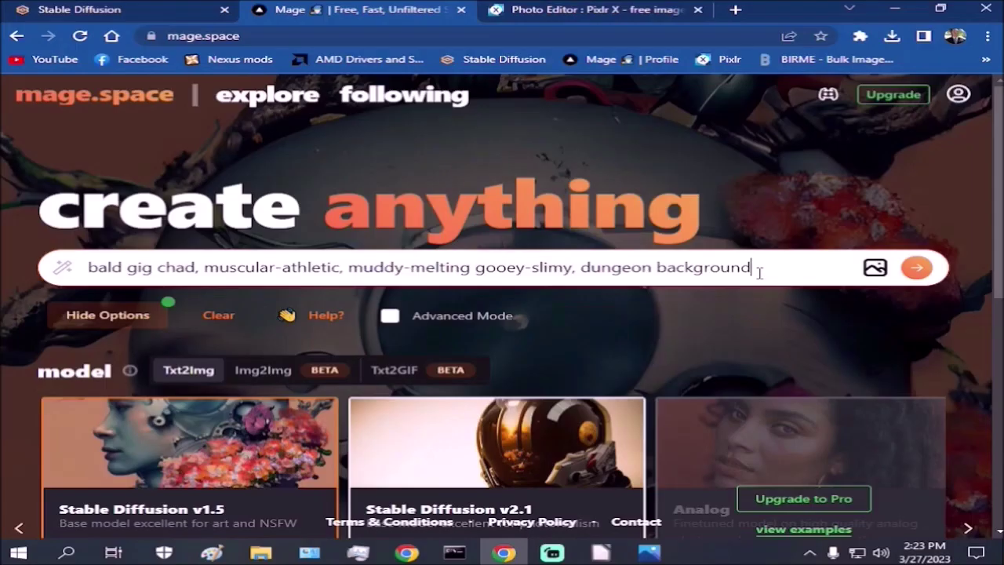
# Step: Append ", by tom bagshaw and brom" to the Mage prompt and generate a new image
pyautogui.write('by tom bagshaw')
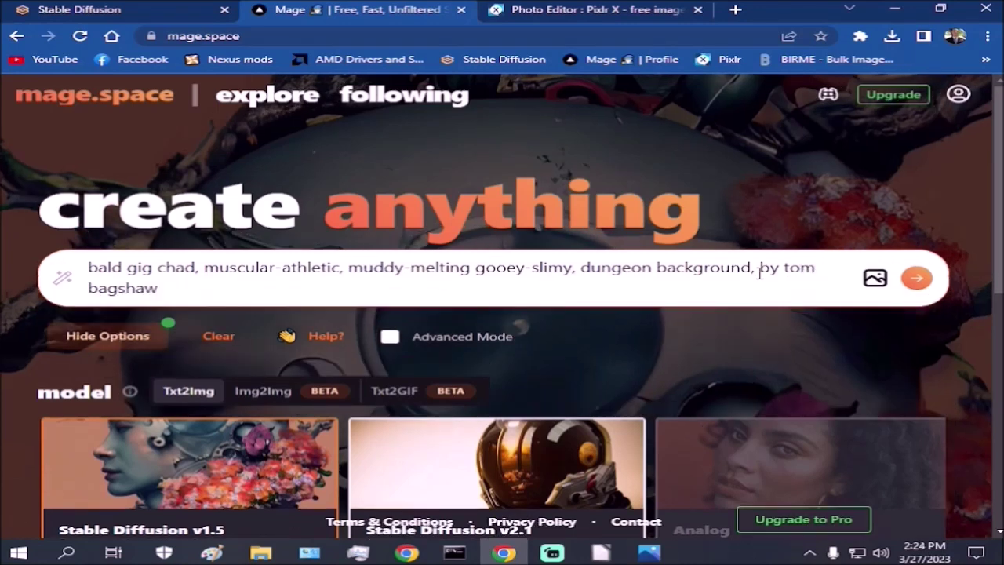
pyautogui.write(' and brom')
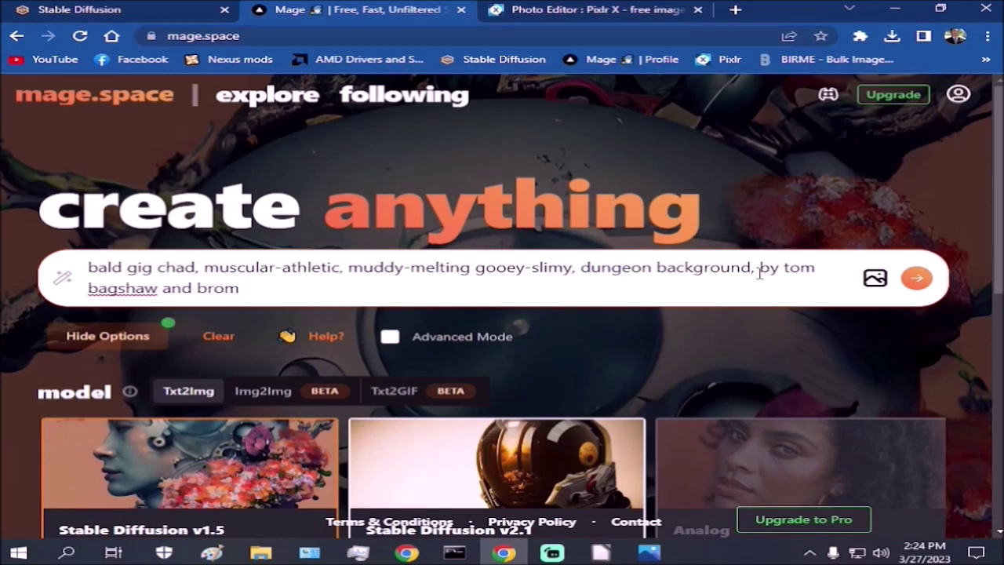
pyautogui.click(916, 277)
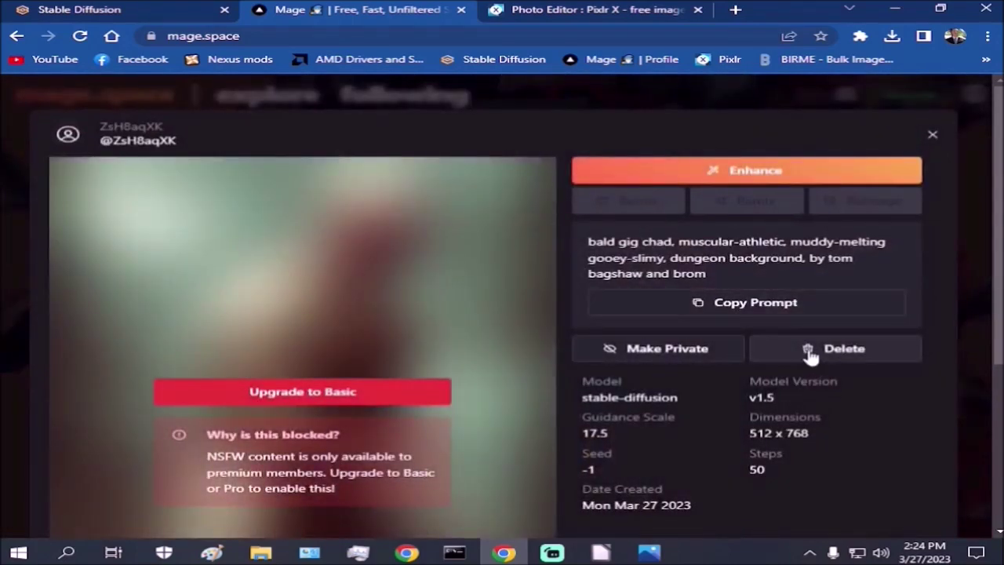
# Step: Permanently delete the blocked image and generate a new one with "samurai armor," inserted after "bald gig chad," in the prompt
pyautogui.click(810, 356)
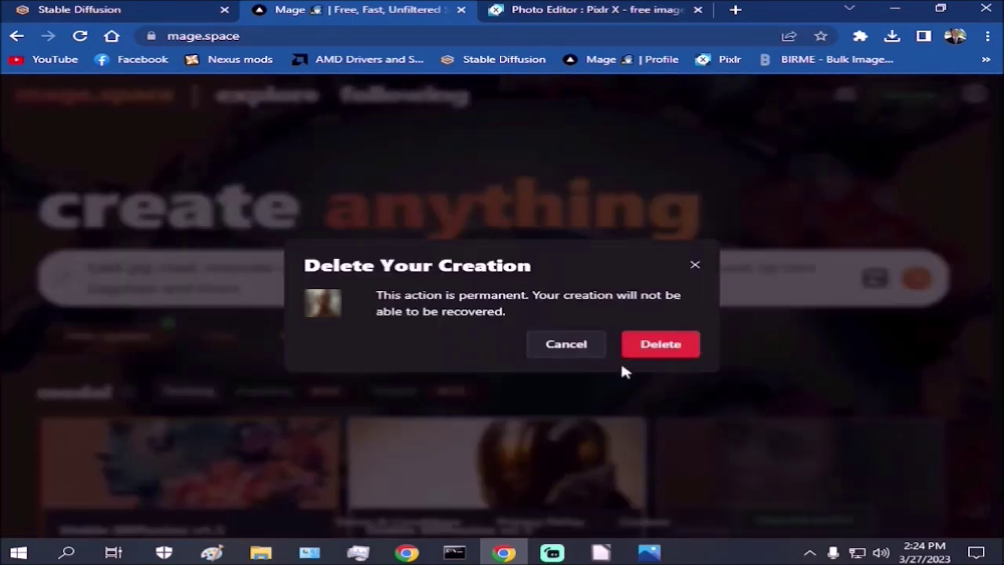
pyautogui.click(650, 343)
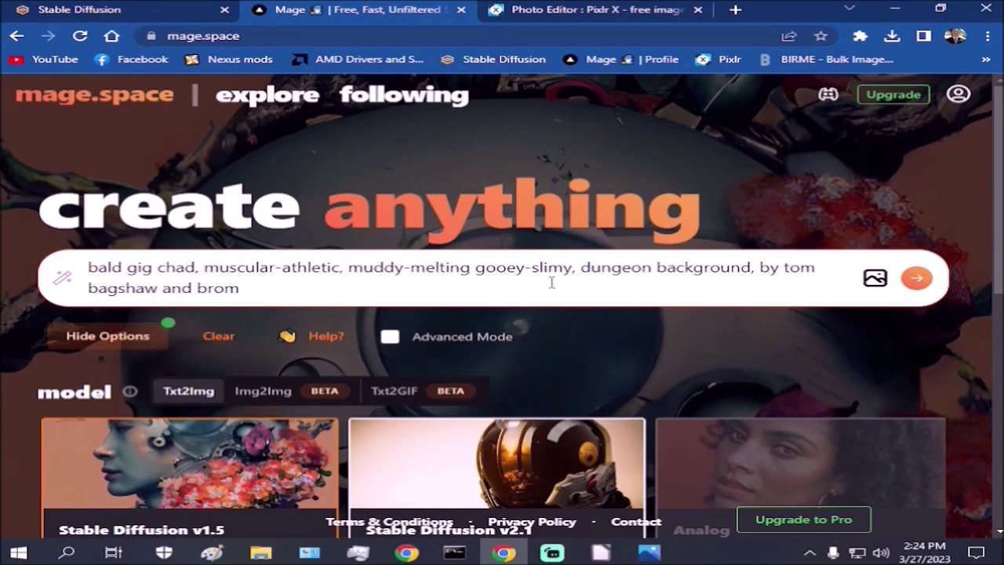
pyautogui.write('sa')
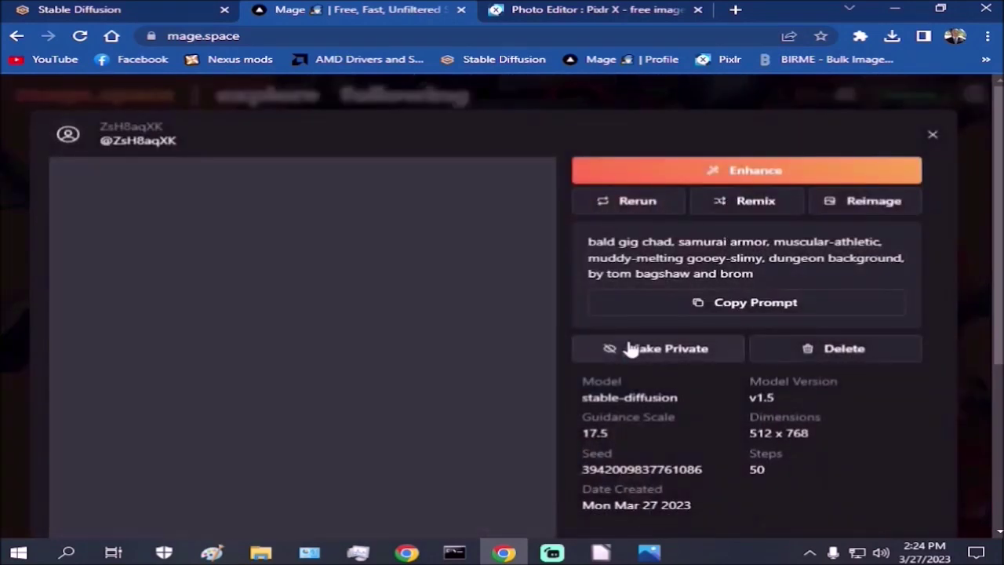
# Step: Look over the generated armored figure from head to feet and permanently delete it
pyautogui.scroll(-2, 417, 287)
pyautogui.scroll(-2, 416, 284)
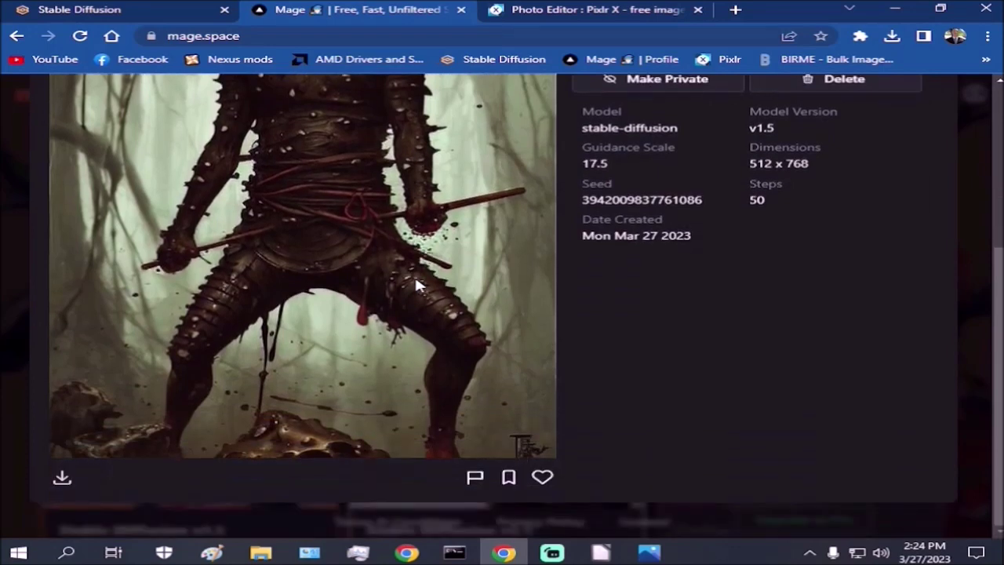
pyautogui.scroll(2, 416, 284)
pyautogui.scroll(2, 416, 286)
pyautogui.scroll(-2, 416, 286)
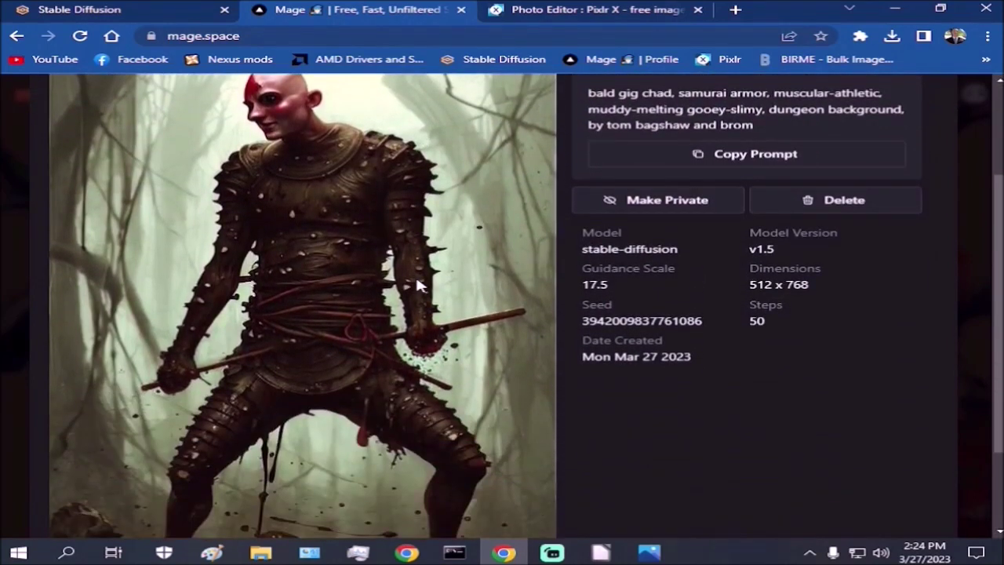
pyautogui.scroll(-2, 416, 285)
pyautogui.scroll(4, 416, 286)
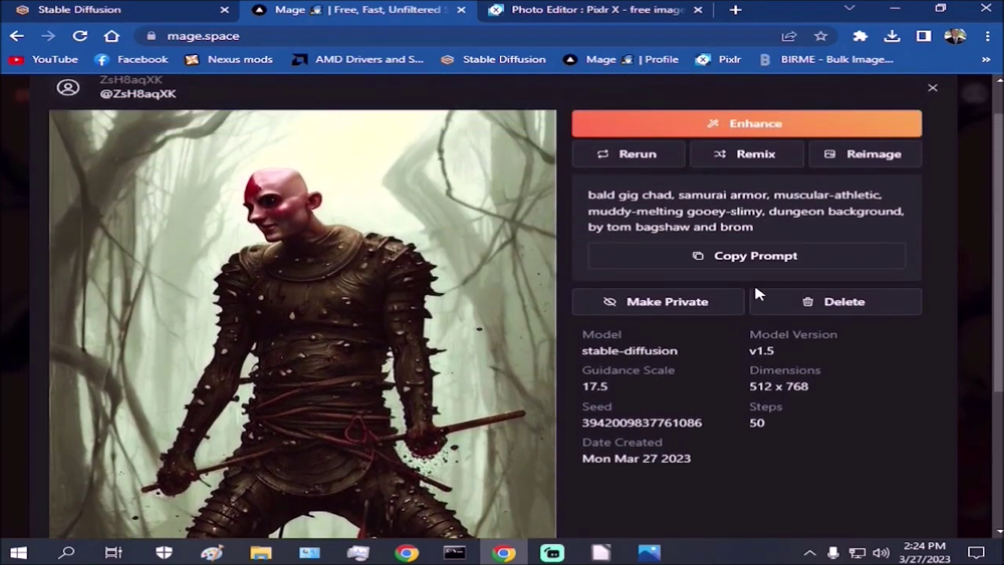
pyautogui.click(833, 308)
pyautogui.click(658, 345)
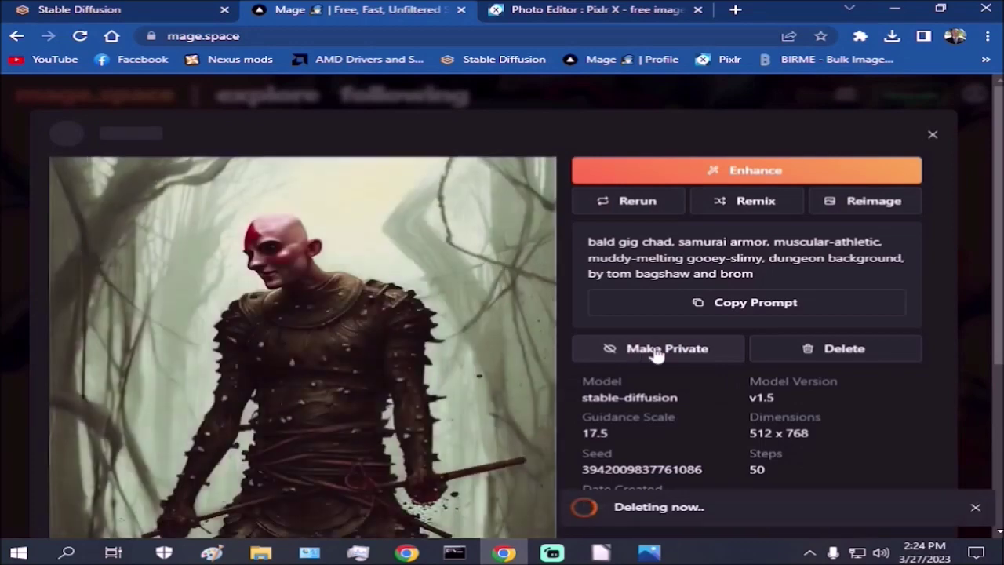
# Step: Generate another image from the unchanged samurai armor prompt, and permanently delete it after reviewing it
pyautogui.click(907, 281)
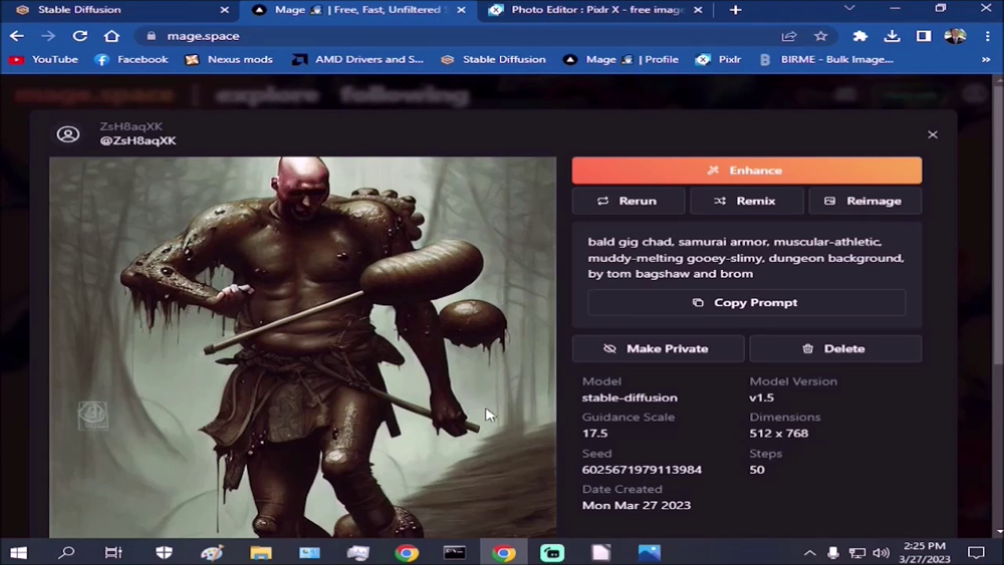
pyautogui.scroll(-3, 510, 425)
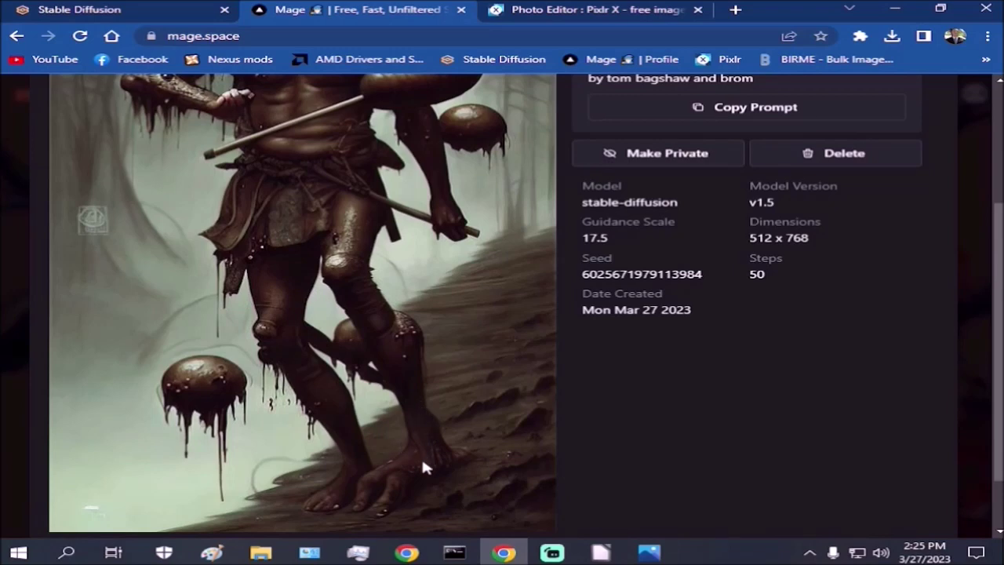
pyautogui.scroll(3, 168, 235)
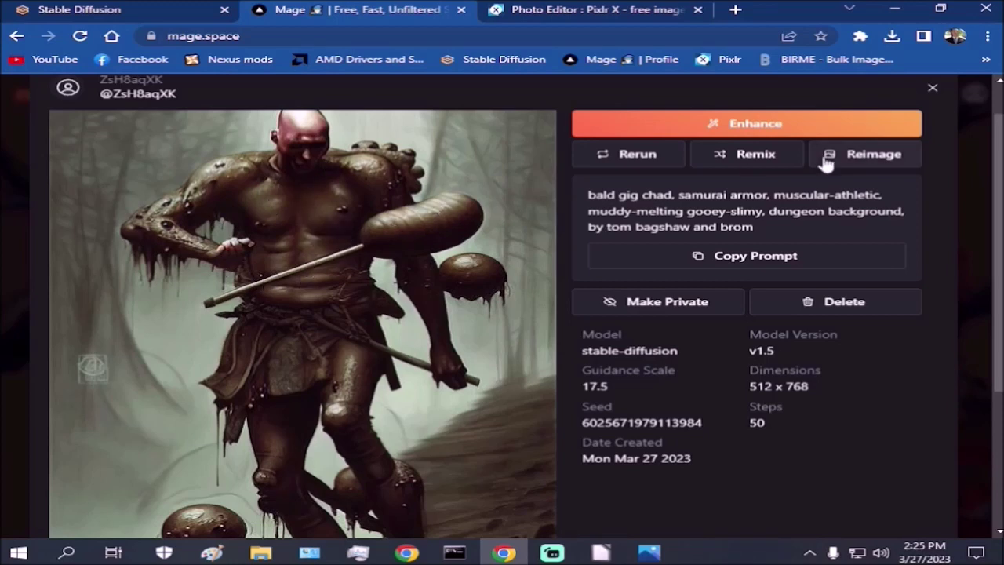
pyautogui.click(838, 306)
pyautogui.click(662, 345)
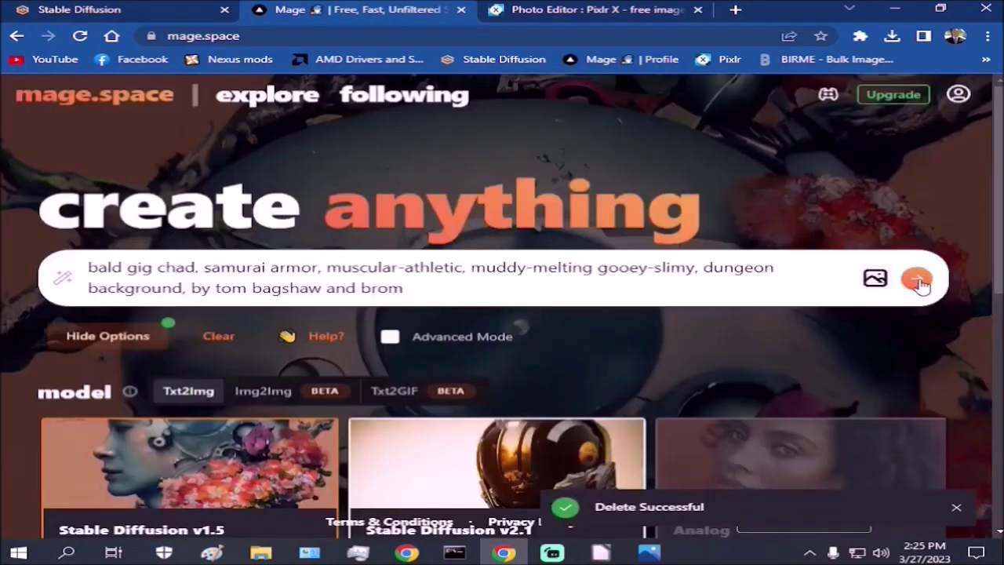
# Step: Generate one more image with the same prompt, examine the melting figure in full, and permanently delete it
pyautogui.click(918, 281)
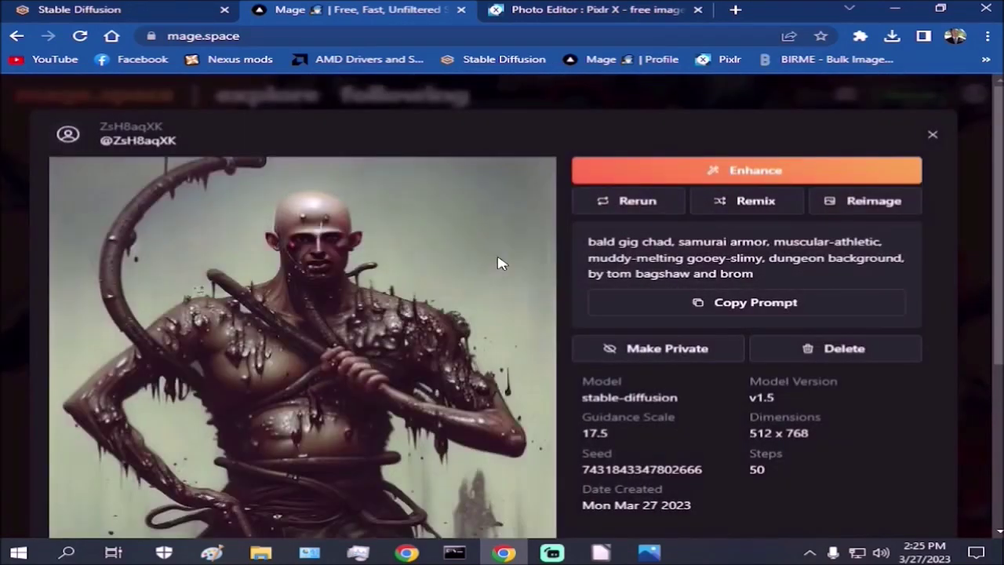
pyautogui.scroll(-4, 502, 263)
pyautogui.scroll(1, 78, 365)
pyautogui.scroll(2, 74, 353)
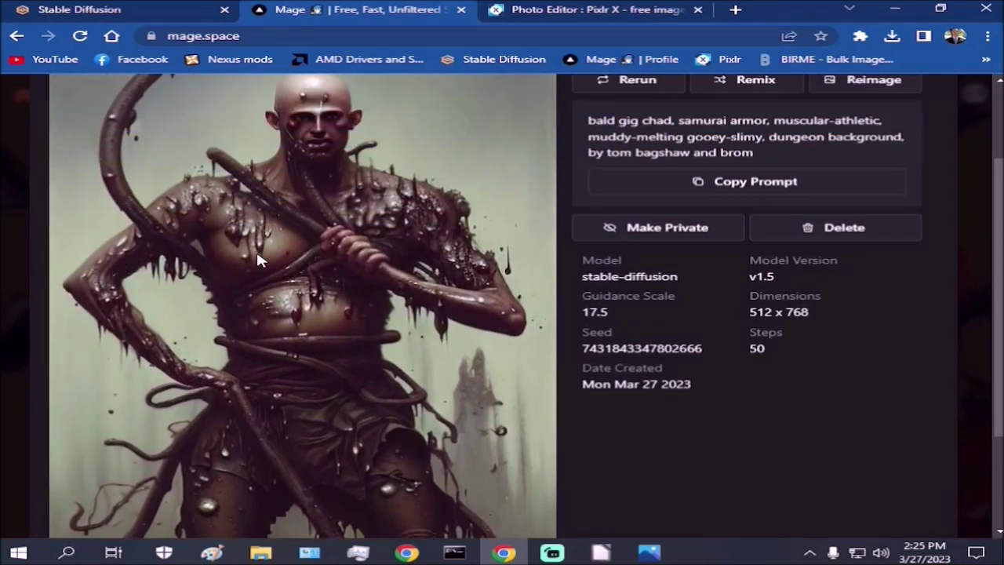
pyautogui.scroll(-2, 107, 325)
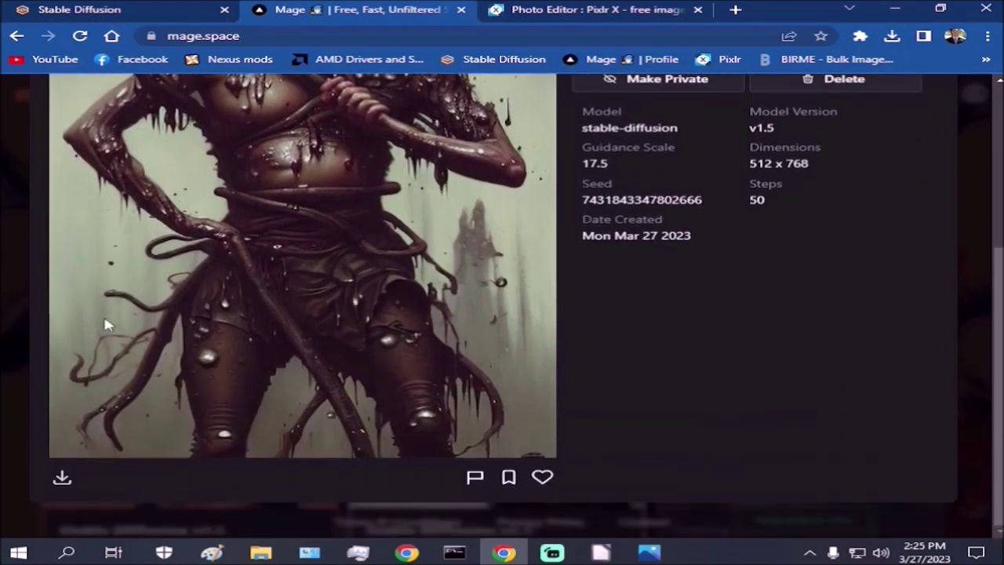
pyautogui.scroll(4, 107, 325)
pyautogui.scroll(-1, 774, 248)
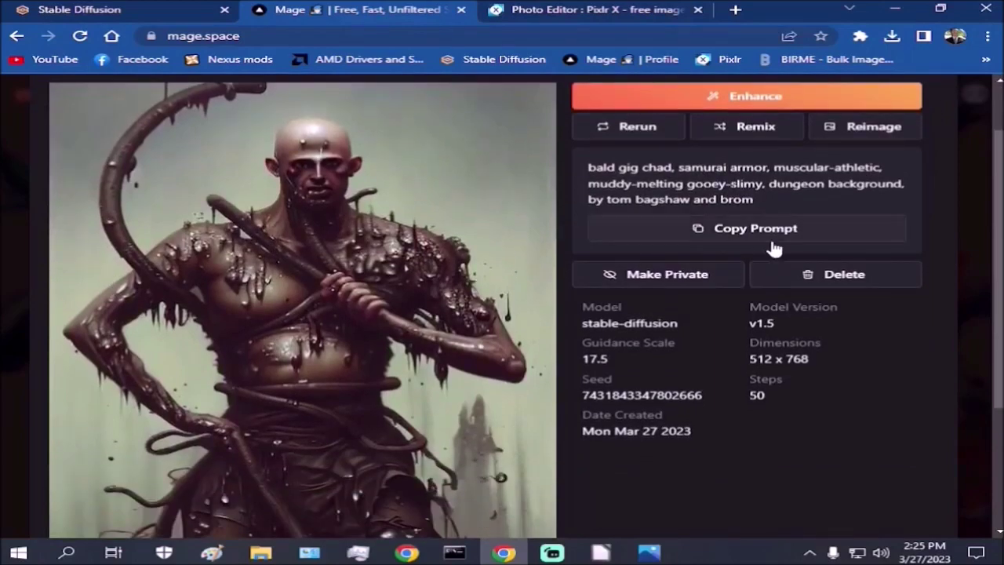
pyautogui.click(854, 274)
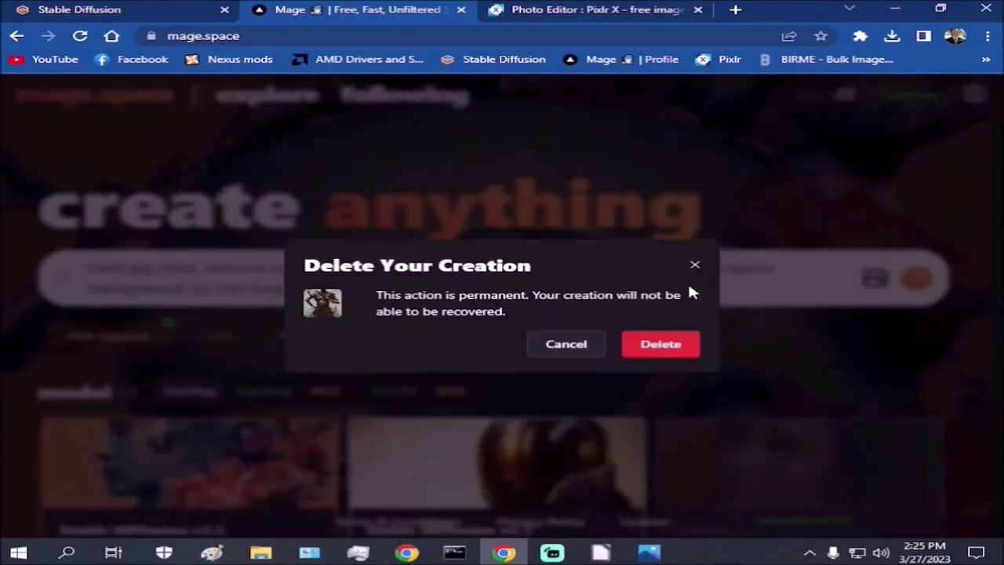
pyautogui.click(647, 344)
# Step: Open Google Images in a new browser tab
pyautogui.click(735, 11)
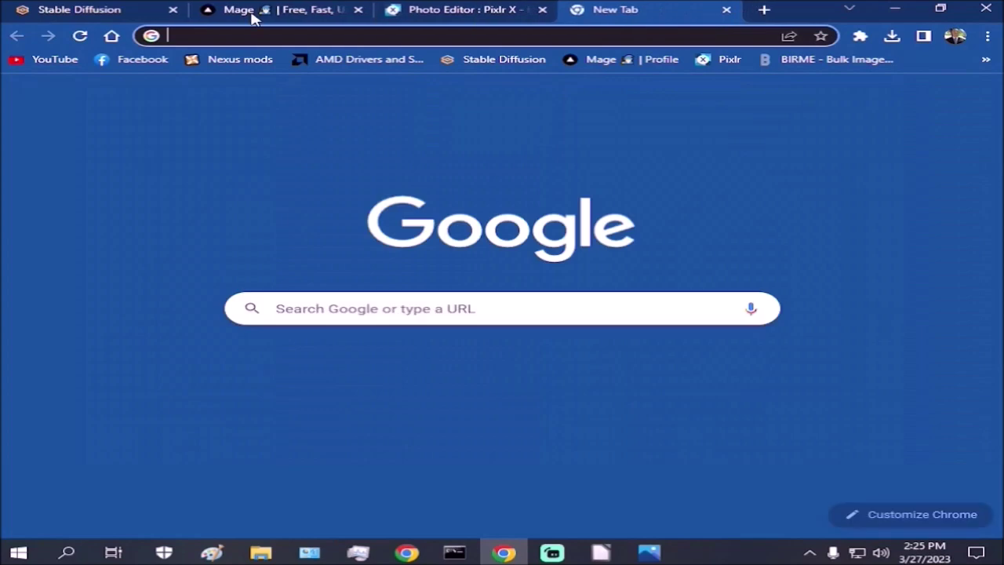
pyautogui.click(111, 36)
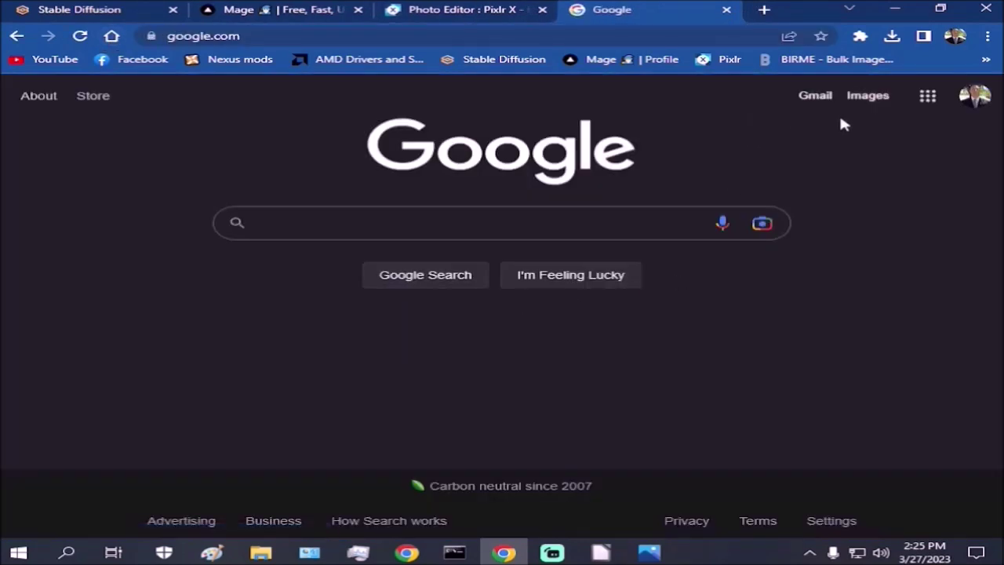
pyautogui.click(867, 95)
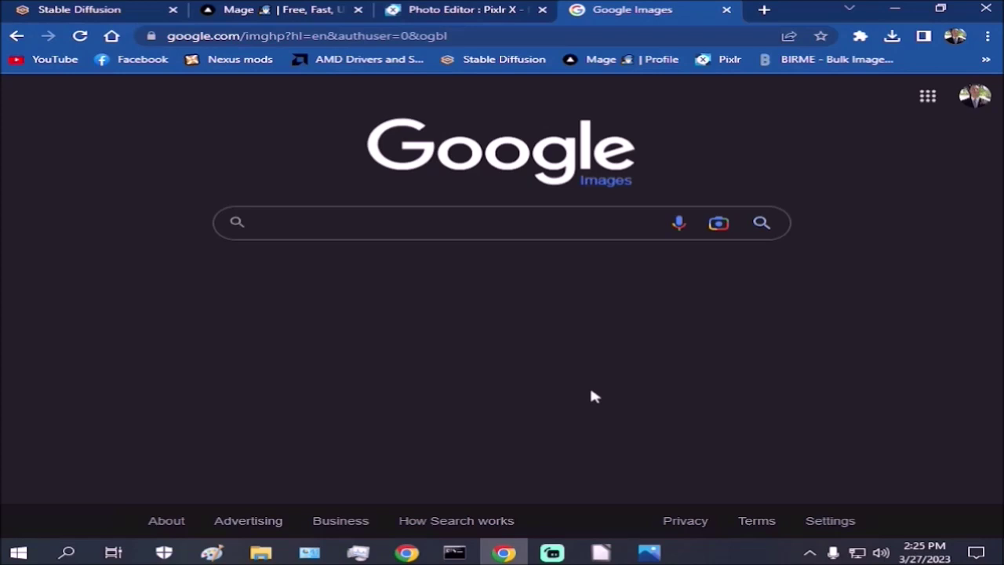
# Step: Search Google Images for "bald gigachad" and browse the results for a suitable reference picture
pyautogui.write('gi')
pyautogui.press('BackSpace')
pyautogui.press('BackSpace')
pyautogui.write('bald gigachad')
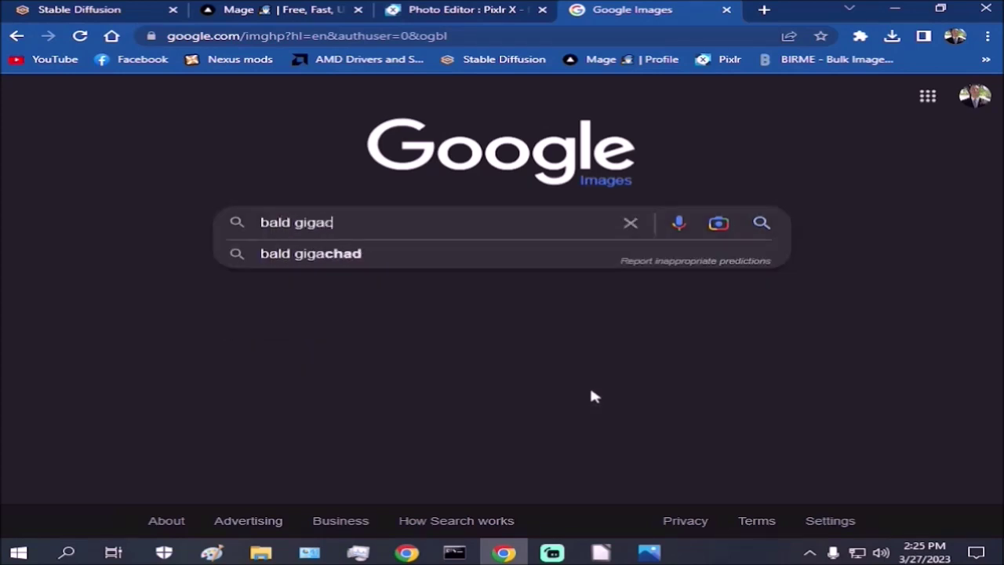
pyautogui.press('Return')
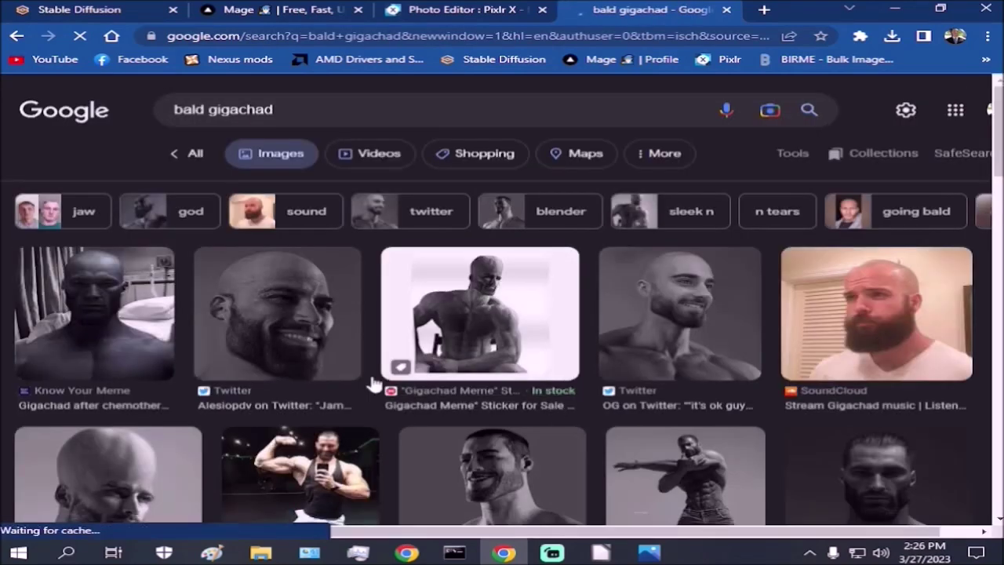
pyautogui.scroll(-4, 219, 374)
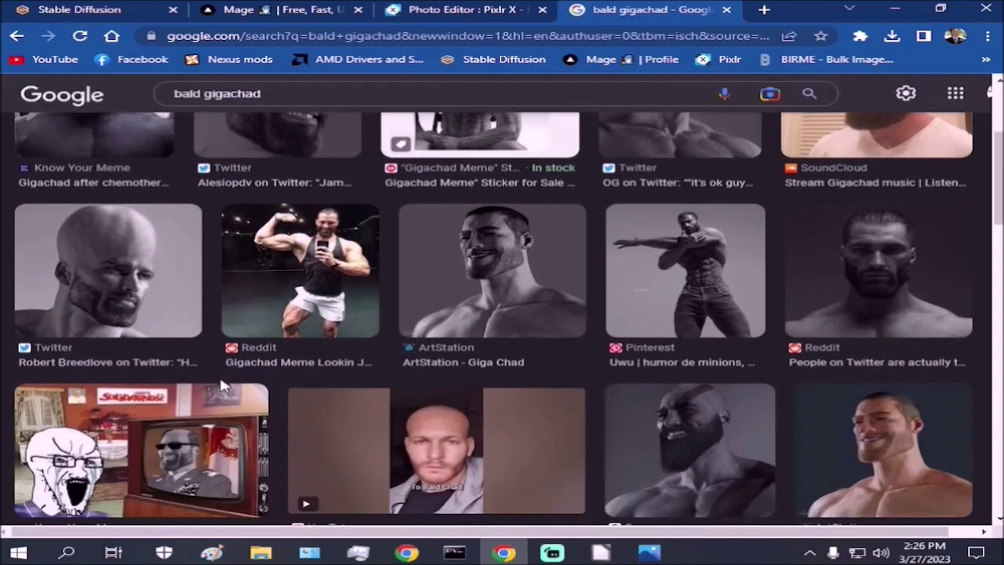
pyautogui.scroll(-5, 222, 384)
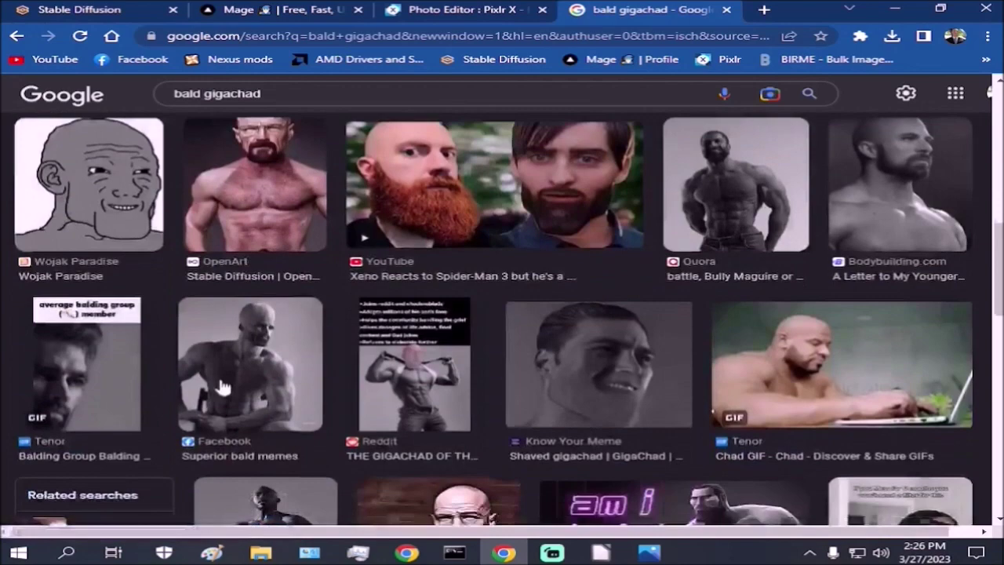
pyautogui.scroll(-2, 221, 384)
pyautogui.scroll(10, 221, 382)
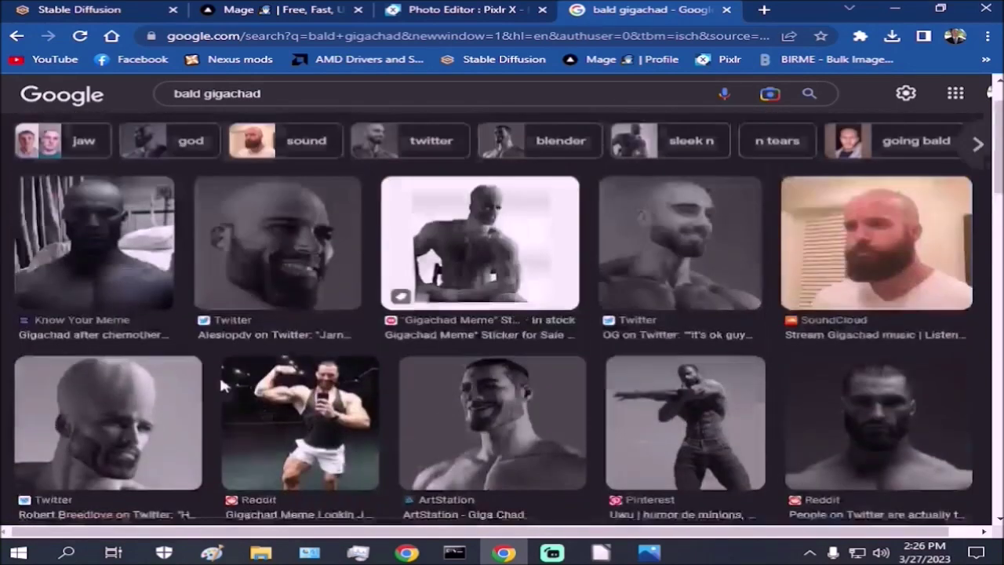
pyautogui.scroll(2, 220, 381)
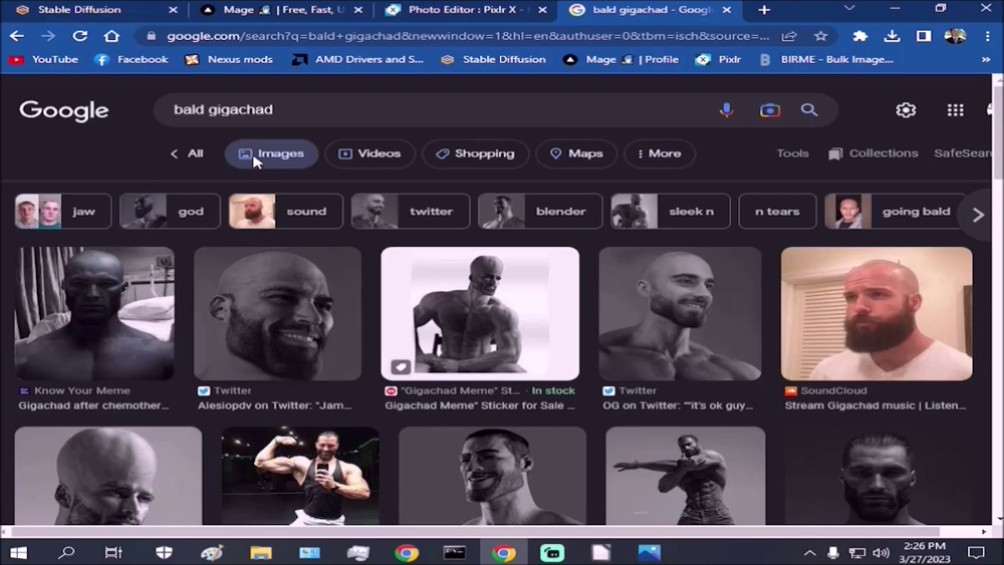
# Step: Change the image search to "no hair gigachad" and browse the results for a reference picture
pyautogui.click(295, 105)
pyautogui.moveTo(206, 109); pyautogui.dragTo(149, 113)
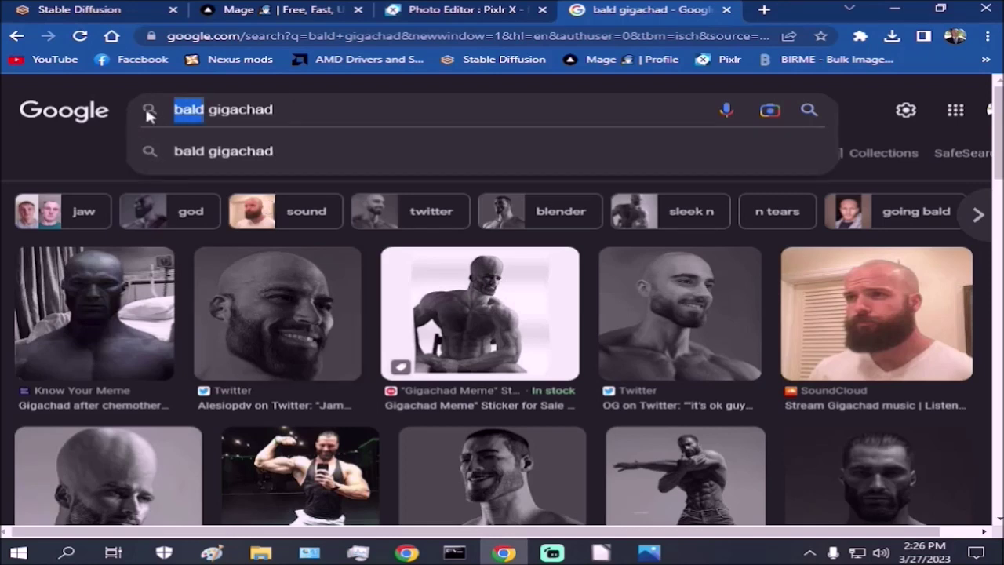
pyautogui.write('no hair')
pyautogui.press('Return')
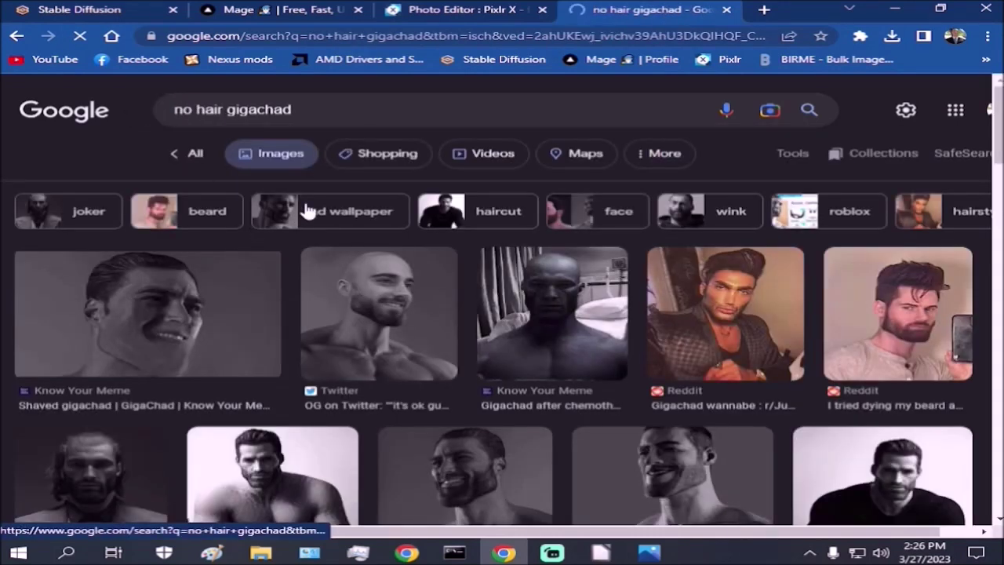
pyautogui.scroll(-5, 308, 212)
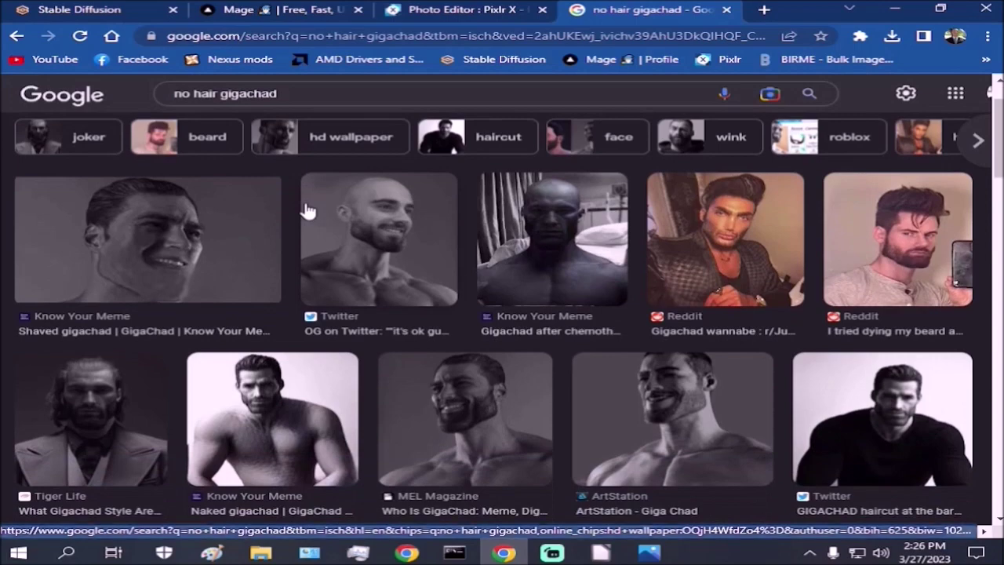
pyautogui.scroll(-3, 308, 212)
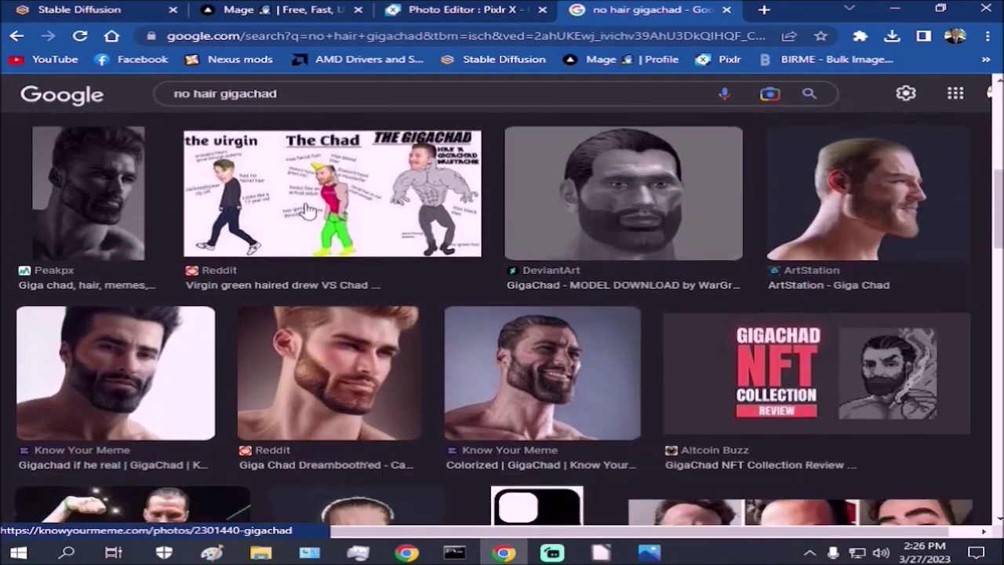
pyautogui.scroll(-7, 308, 212)
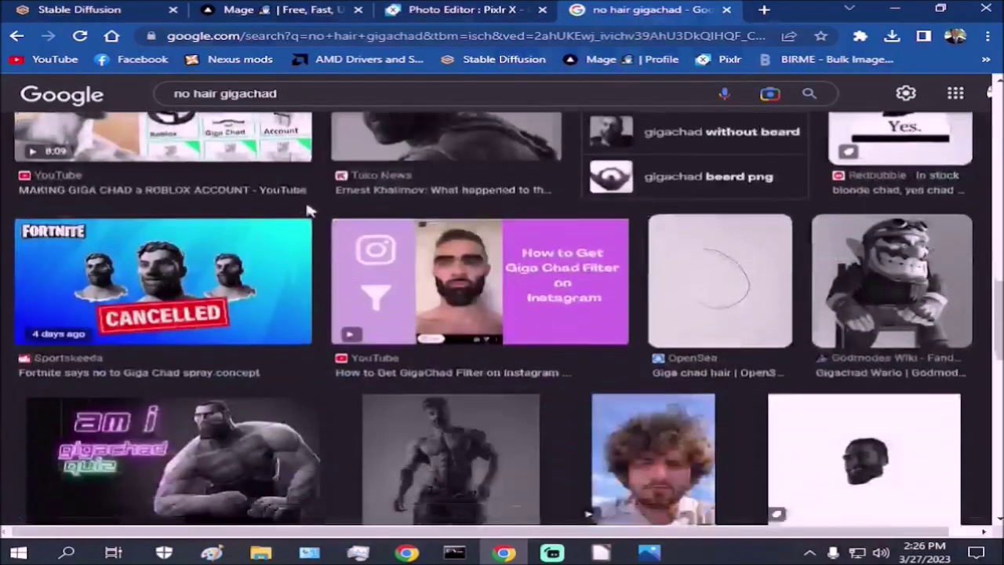
# Step: Browse the "no hair gigachad" image results for a muscular full-body reference picture
pyautogui.scroll(-1, 290, 348)
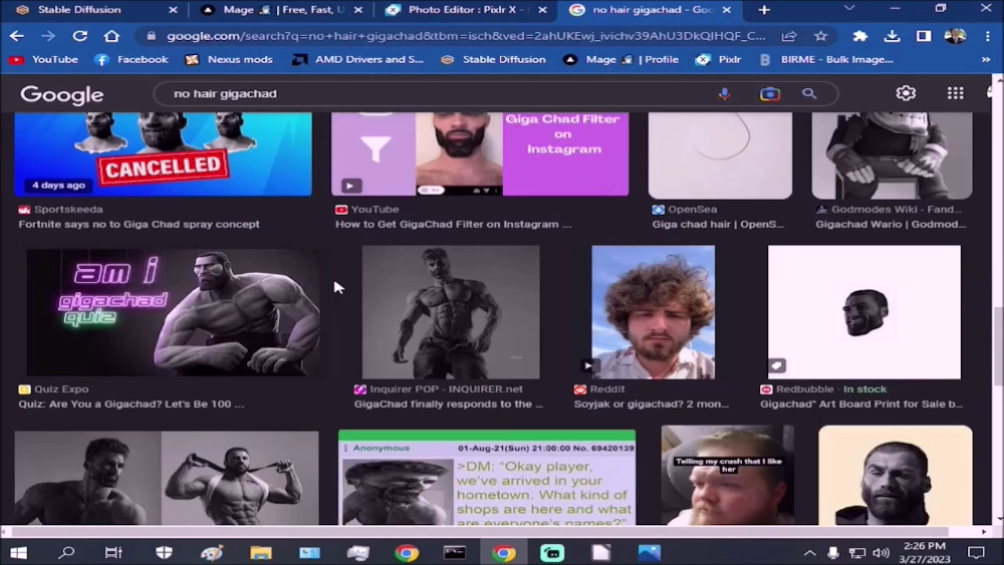
pyautogui.scroll(-5, 333, 276)
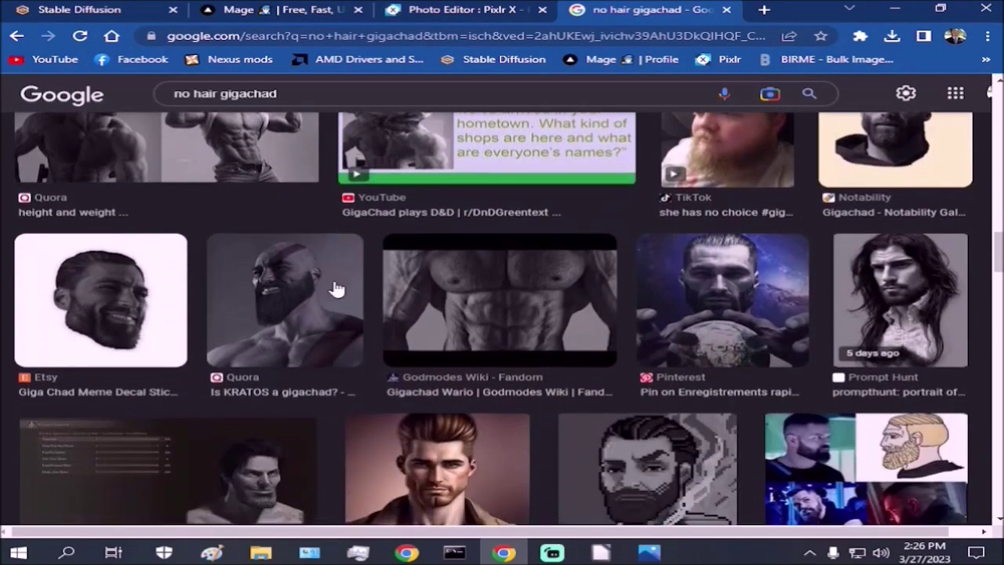
pyautogui.scroll(5, 336, 288)
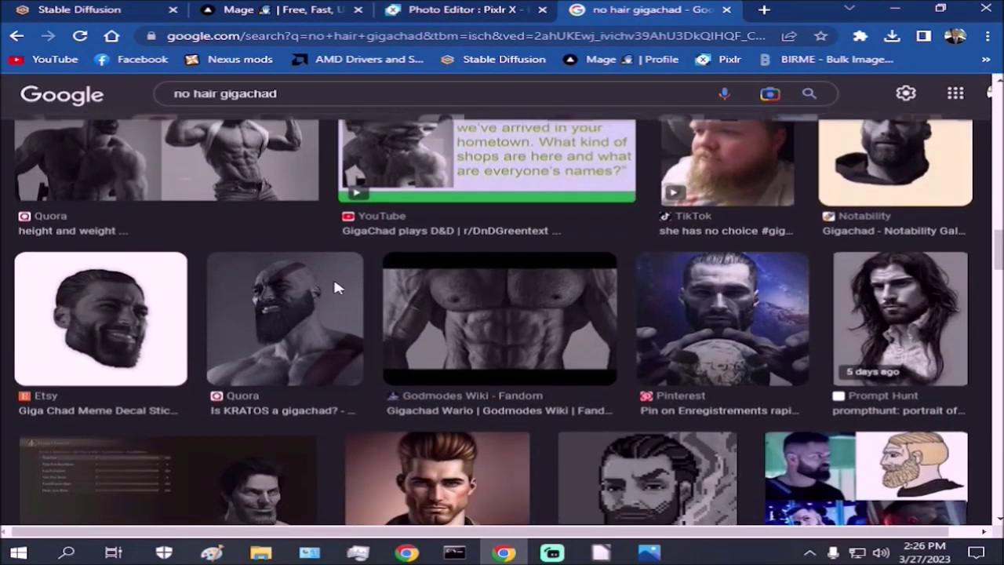
pyautogui.scroll(5, 335, 289)
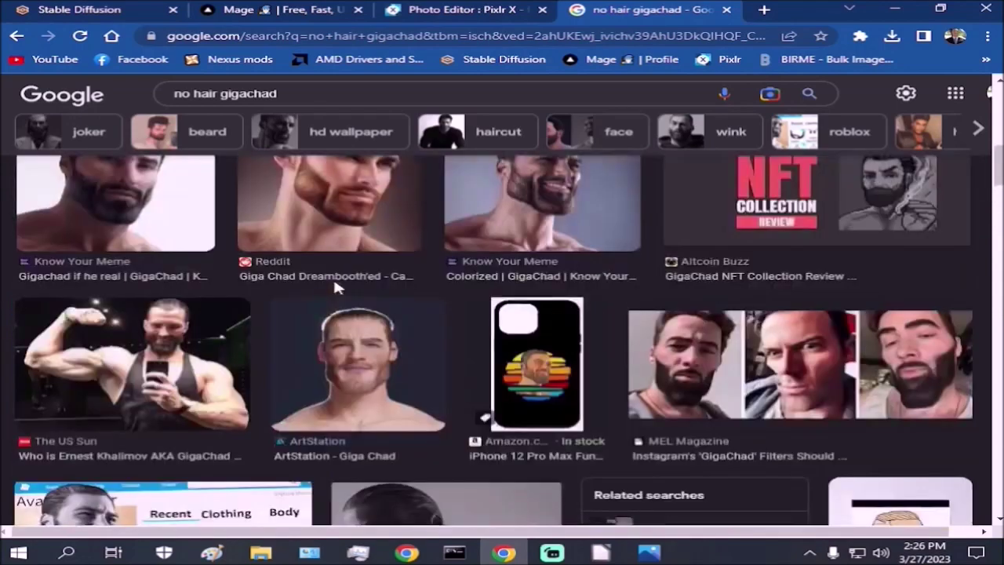
pyautogui.scroll(-7, 337, 288)
pyautogui.scroll(5, 337, 288)
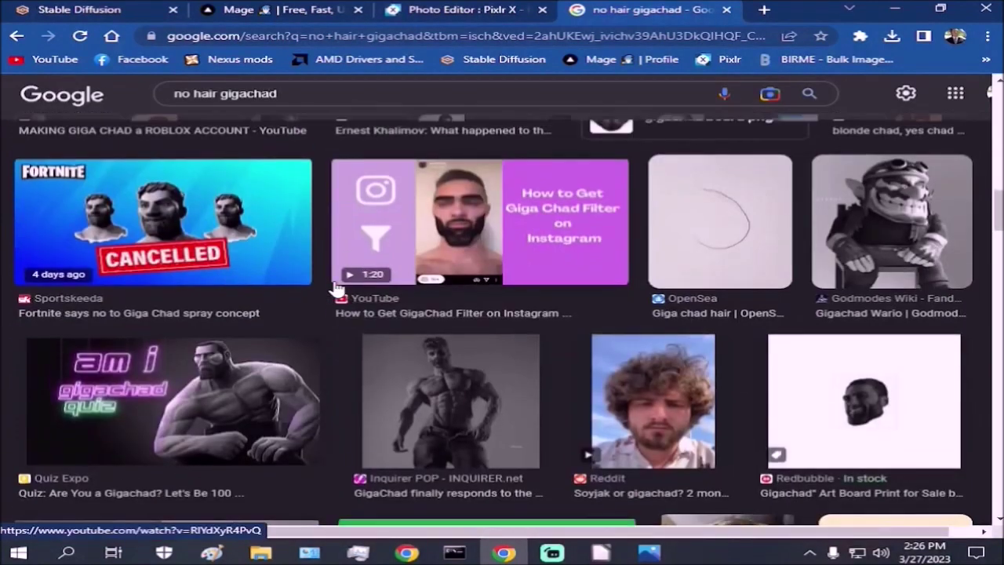
pyautogui.scroll(10, 813, 392)
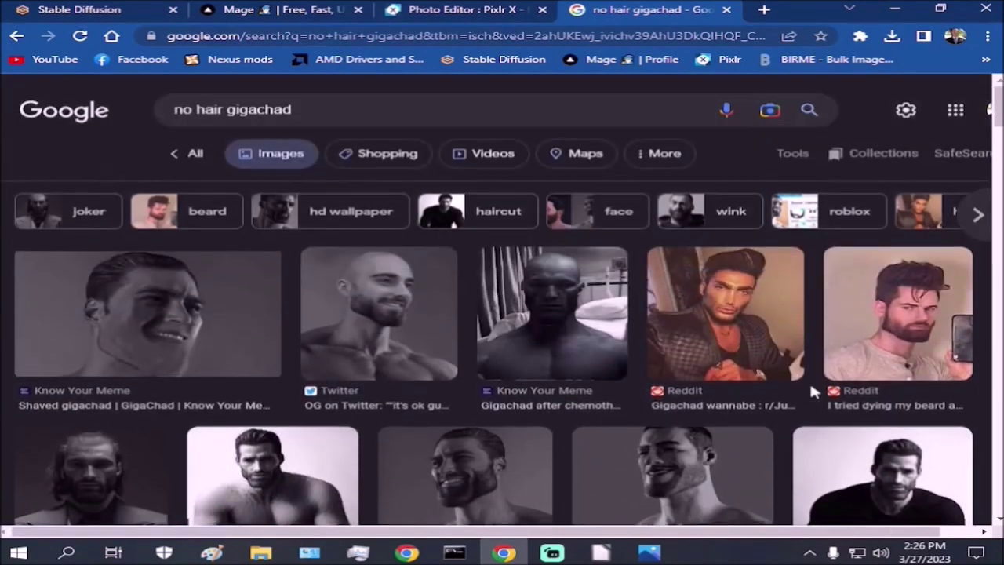
pyautogui.scroll(-10, 810, 380)
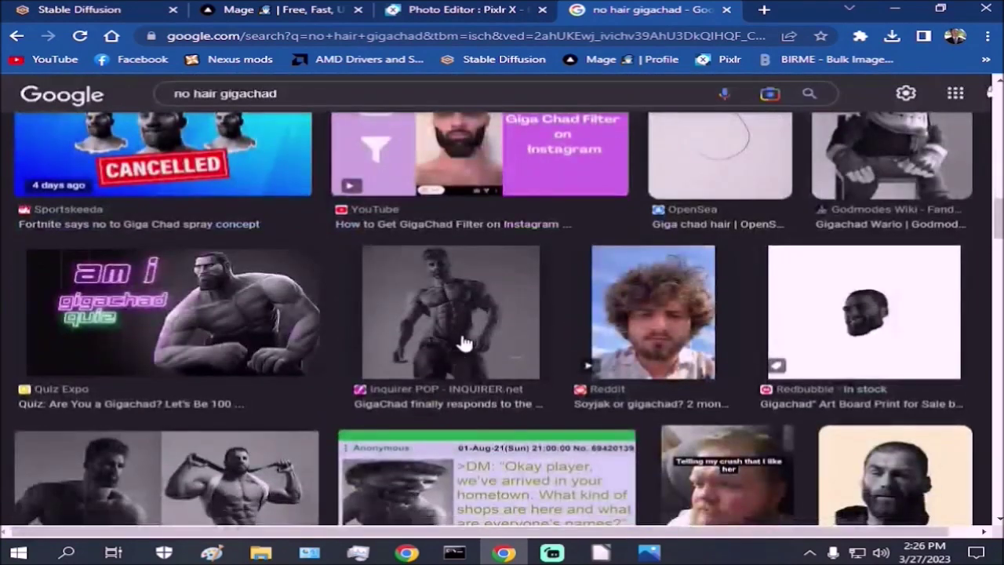
# Step: Open the Inquirer POP picture of the shirtless muscular man in jeans and copy its image address
pyautogui.click(465, 343)
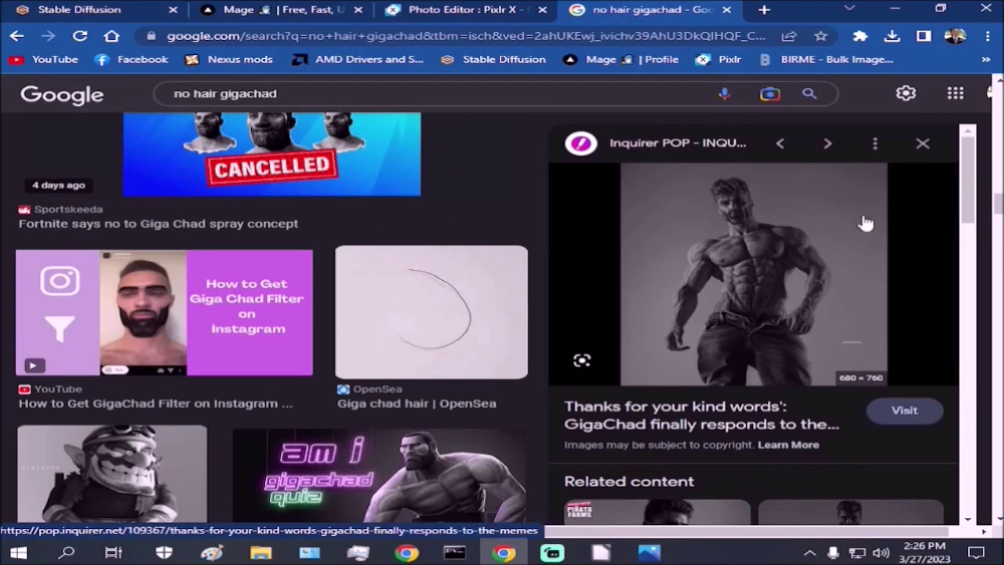
pyautogui.rightClick(696, 199)
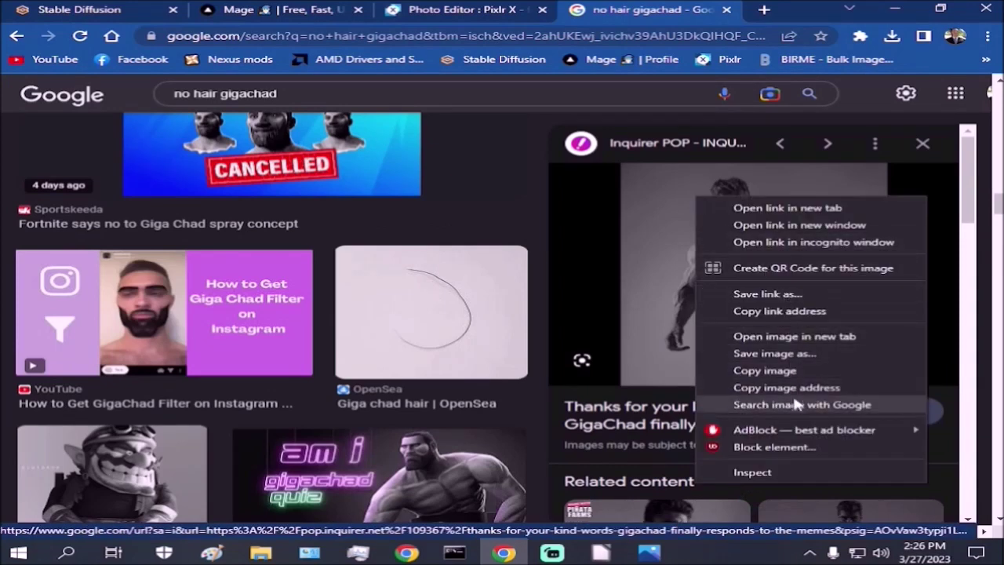
pyautogui.press('Escape')
# Step: Load the copied picture address as Mage's image-to-image reference and confirm it with a prompt strength of 0.95
pyautogui.click(235, 9)
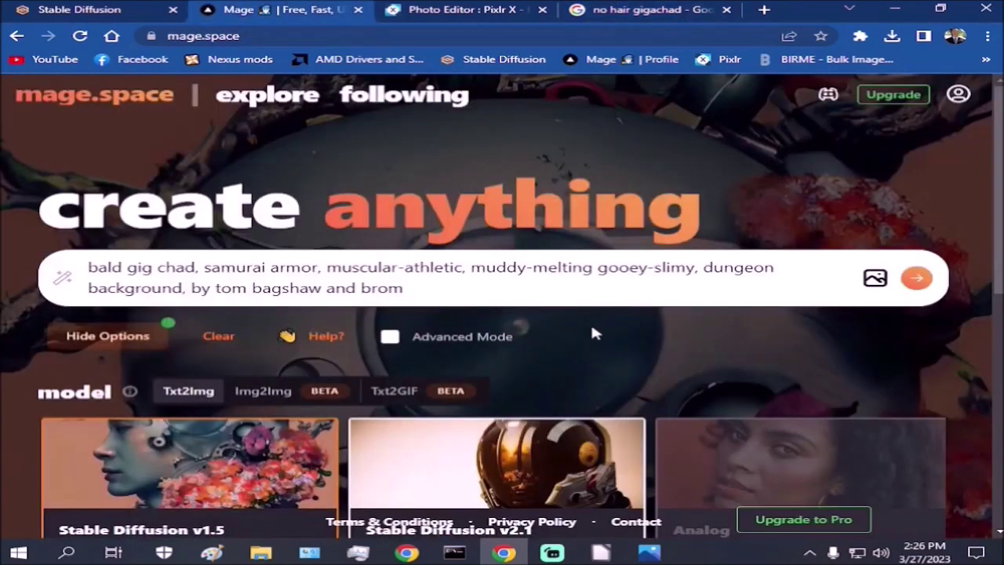
pyautogui.click(872, 278)
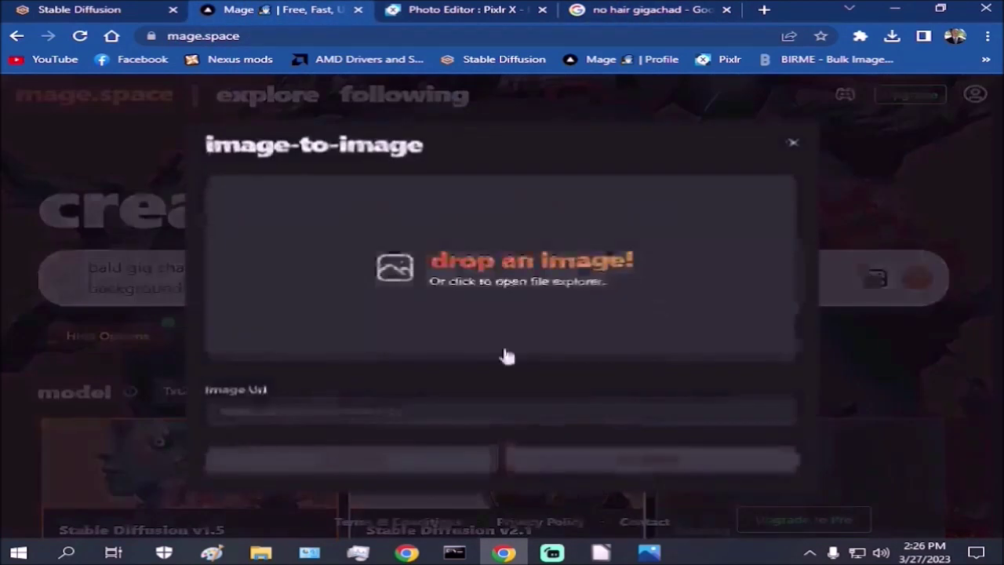
pyautogui.rightClick(376, 413)
pyautogui.click(423, 256)
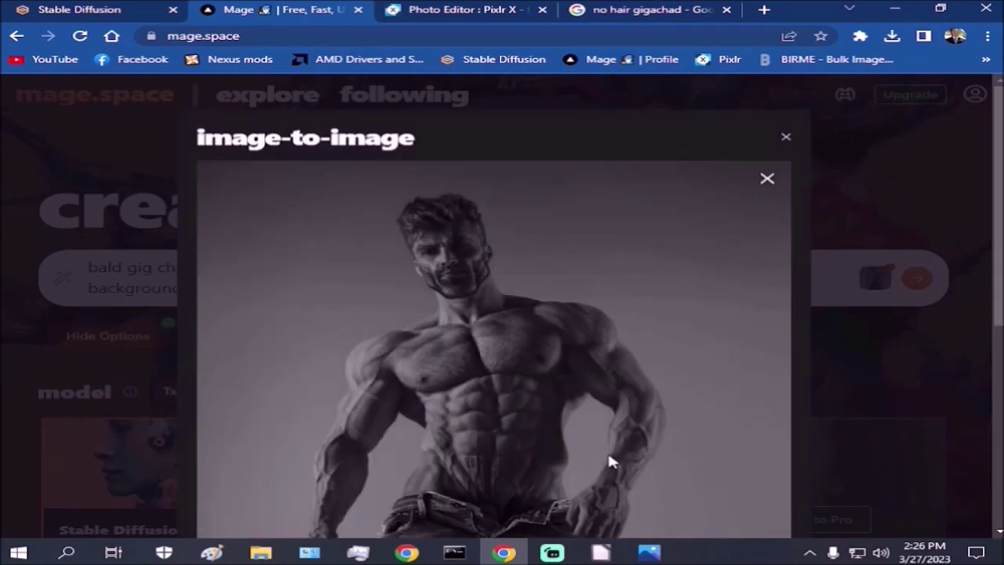
pyautogui.scroll(-5, 611, 462)
pyautogui.moveTo(667, 427)
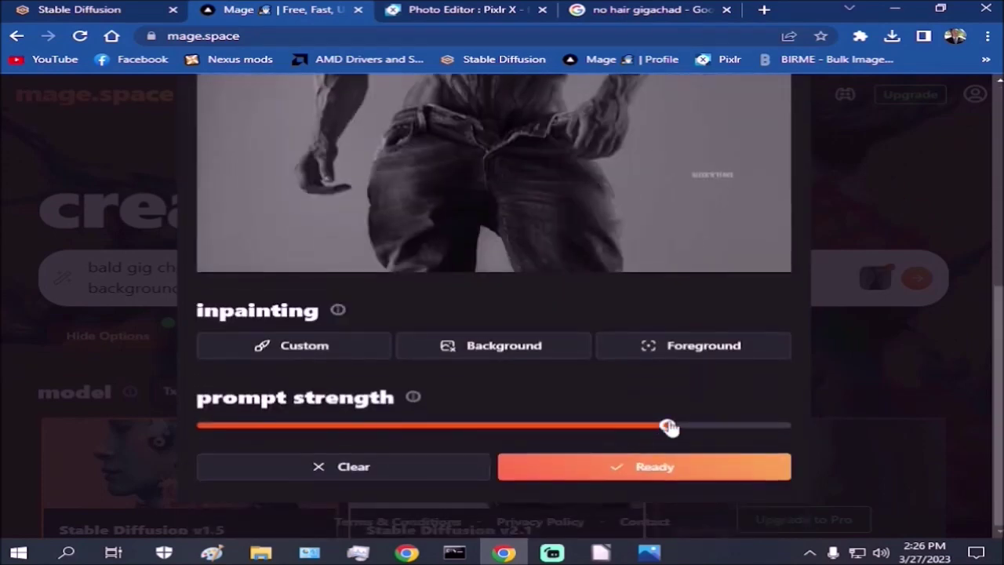
pyautogui.moveTo(666, 428); pyautogui.dragTo(762, 432)
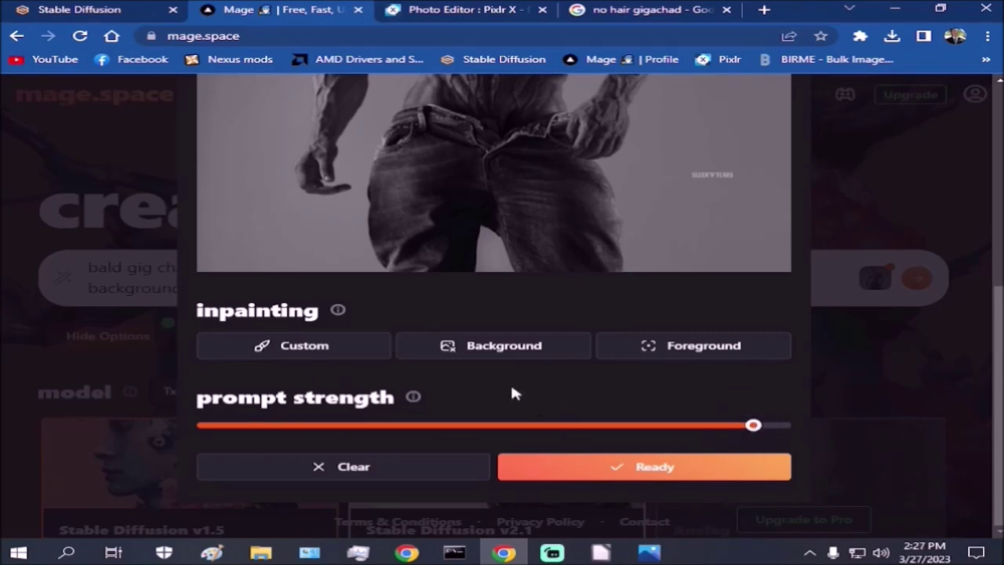
pyautogui.moveTo(753, 427)
pyautogui.click(703, 472)
# Step: Check the steps and guidance scale settings, generate an image from the reference, examine it, and permanently delete it
pyautogui.scroll(-4, 620, 381)
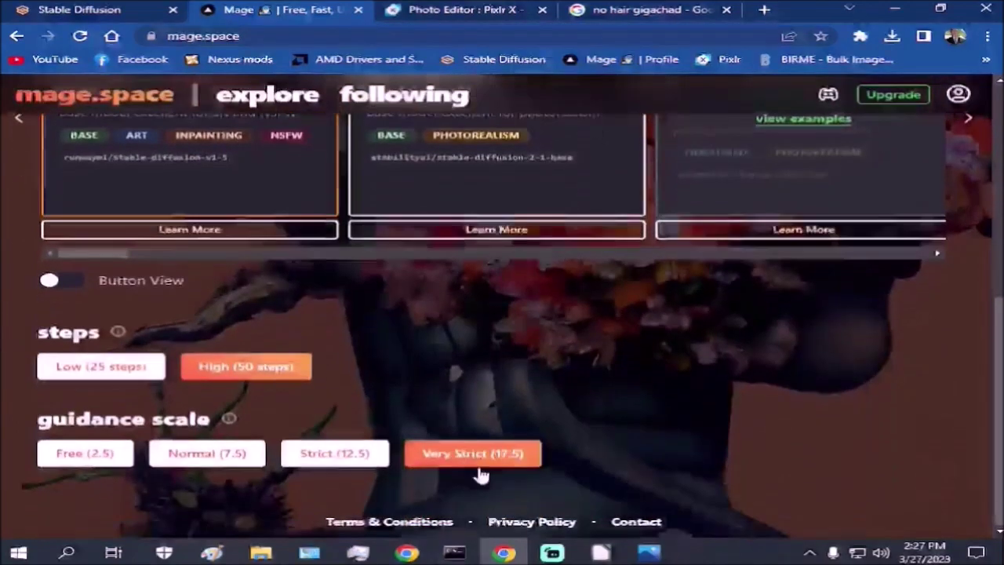
pyautogui.scroll(8, 570, 467)
pyautogui.press('Return')
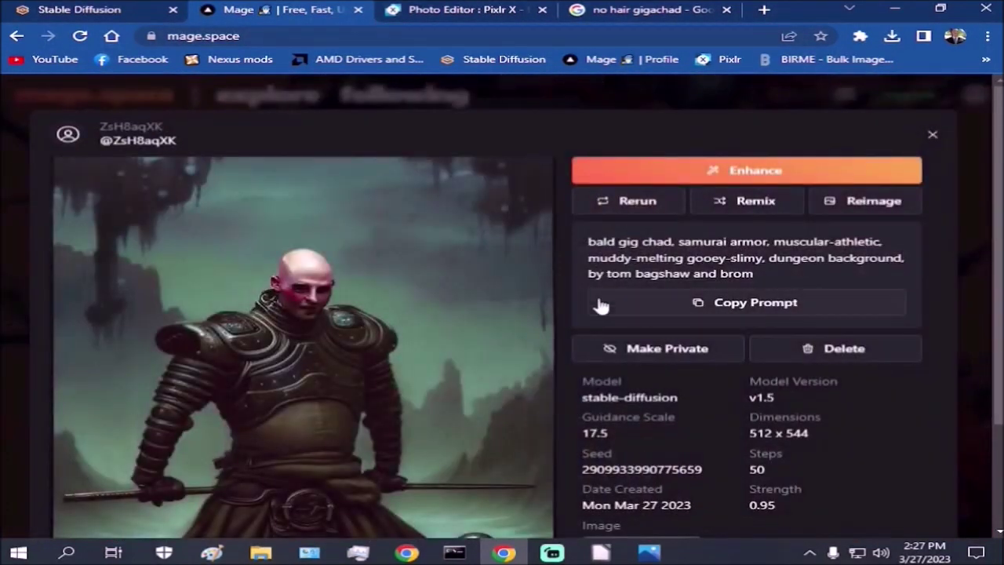
pyautogui.scroll(-2, 489, 296)
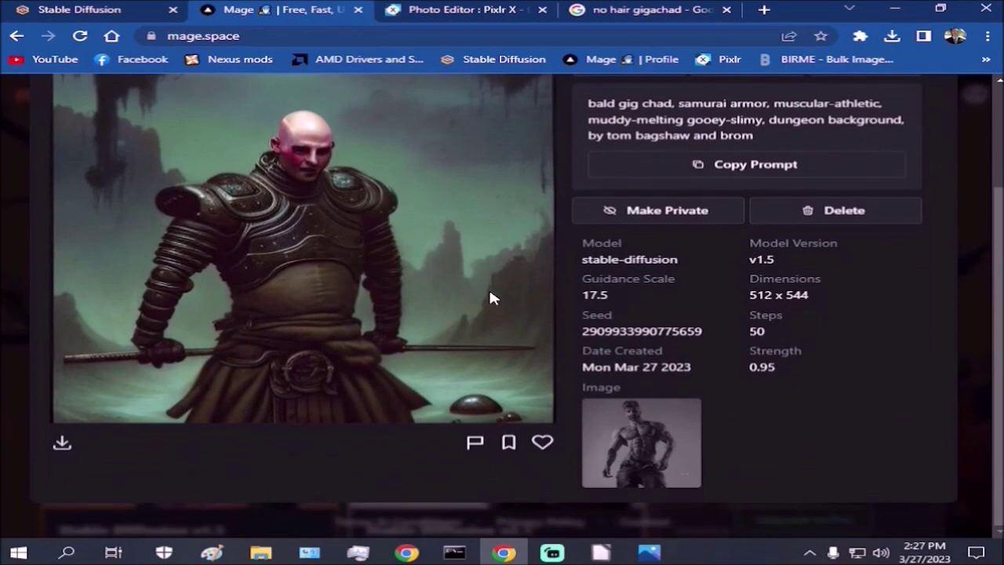
pyautogui.scroll(2, 490, 296)
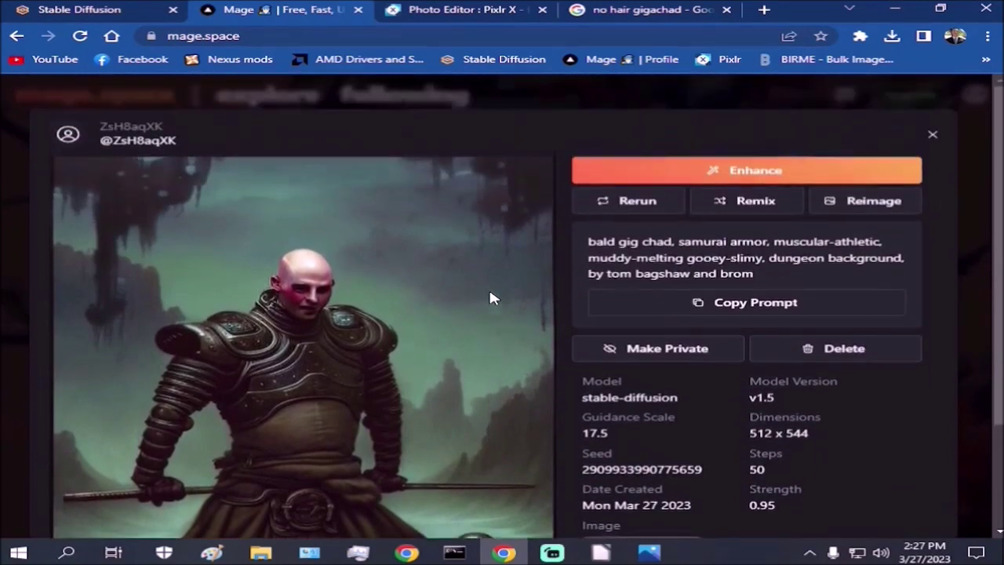
pyautogui.click(851, 352)
pyautogui.click(660, 344)
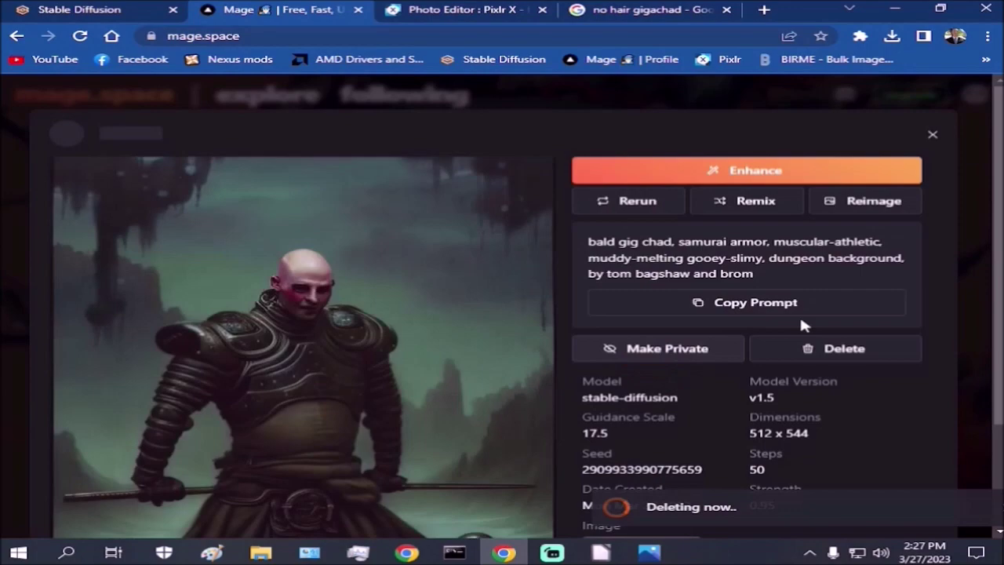
# Step: Set the reference picture's prompt strength to 0.7 in the image-to-image settings and confirm
pyautogui.scroll(-6, 679, 365)
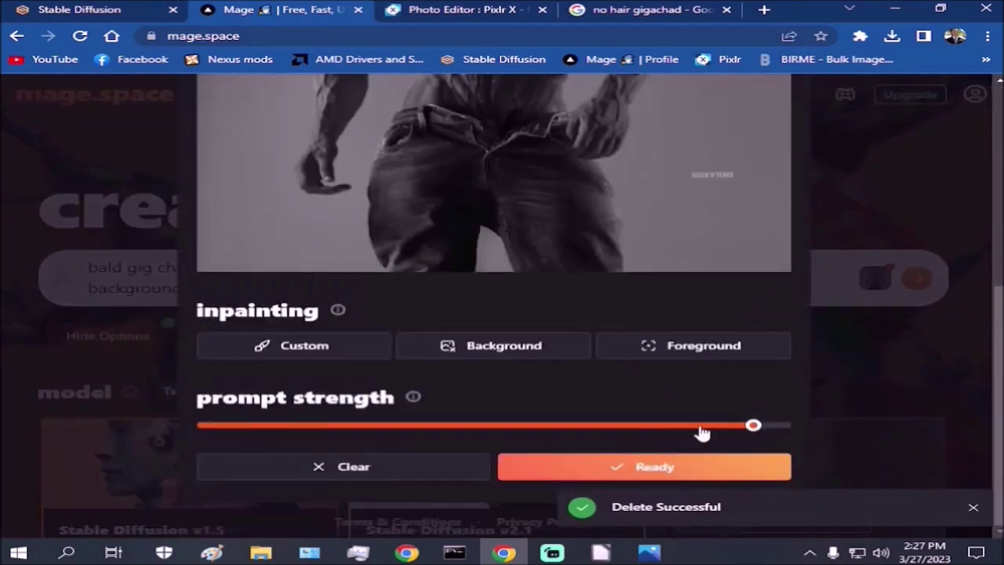
pyautogui.moveTo(753, 426); pyautogui.dragTo(616, 433)
pyautogui.click(638, 469)
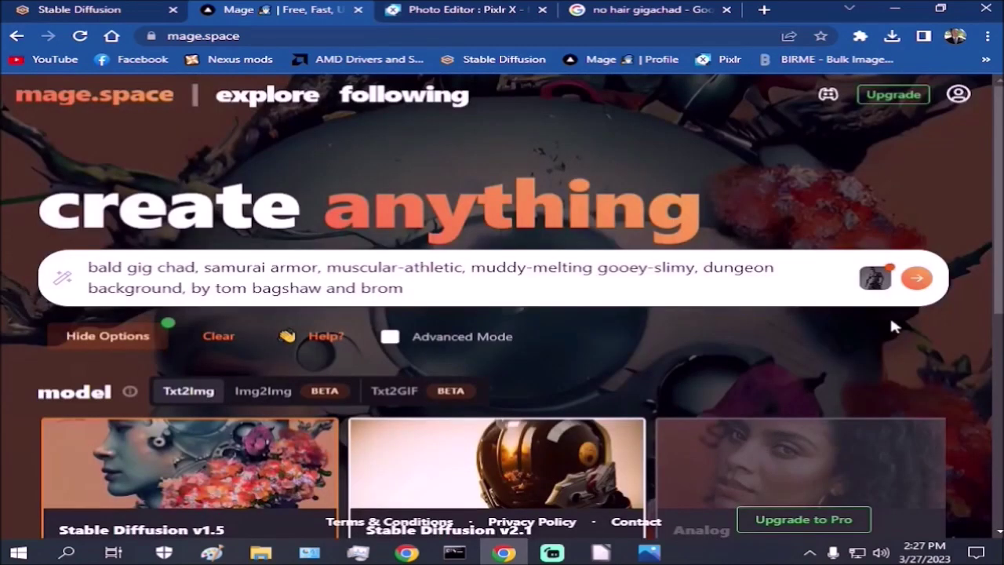
# Step: Generate an image at the 0.7 prompt strength, examine the whole figure, and permanently delete it
pyautogui.click(916, 279)
pyautogui.scroll(-2, 686, 378)
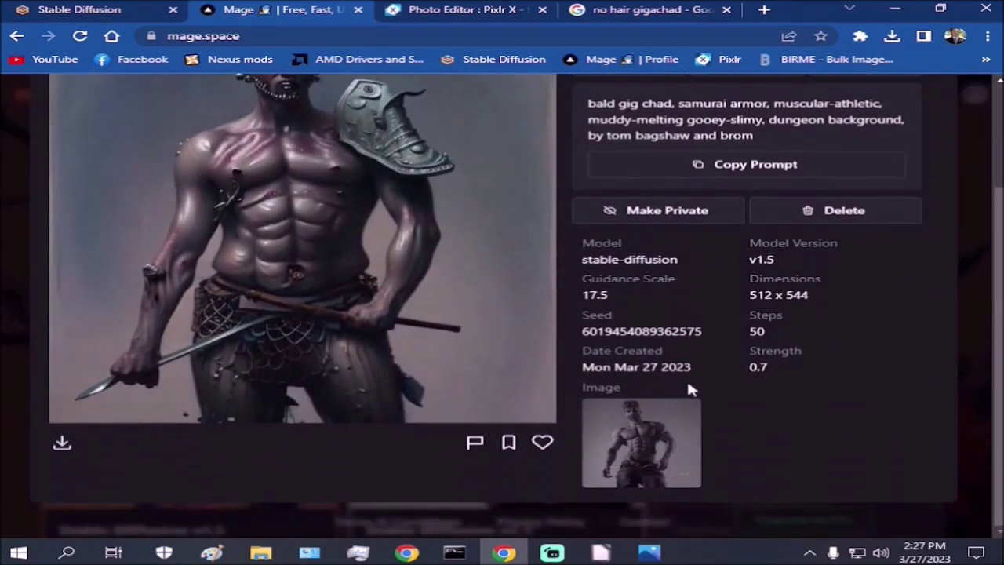
pyautogui.scroll(1, 688, 384)
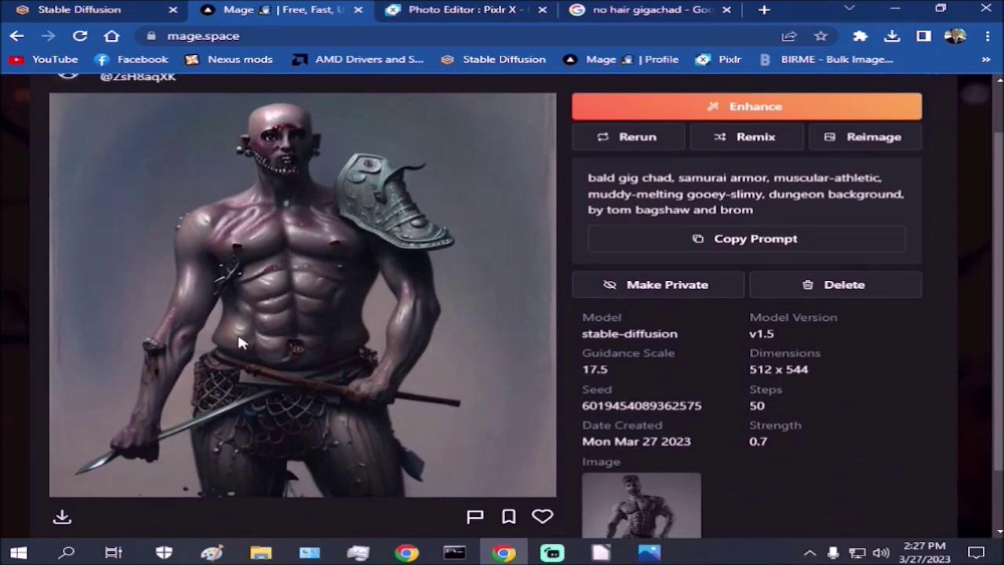
pyautogui.click(867, 287)
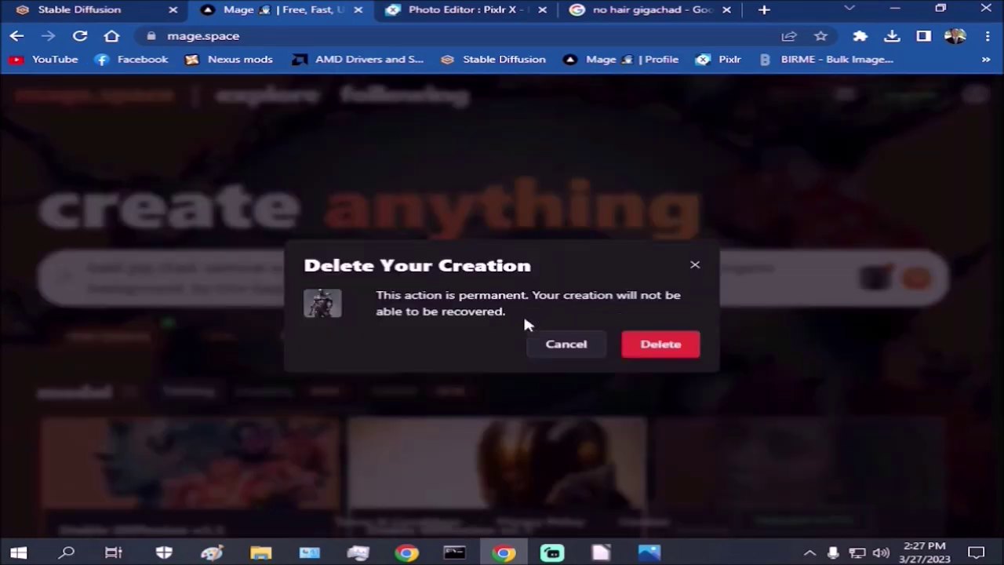
pyautogui.click(647, 343)
# Step: Generate another image with the same prompt and 0.7 strength, look it over, and permanently delete it
pyautogui.click(910, 280)
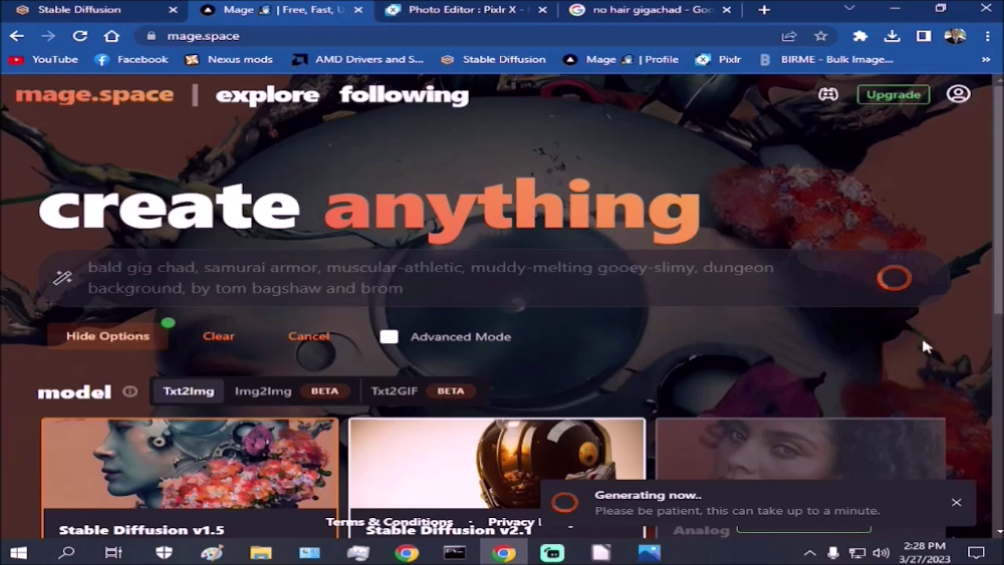
pyautogui.scroll(-1, 280, 249)
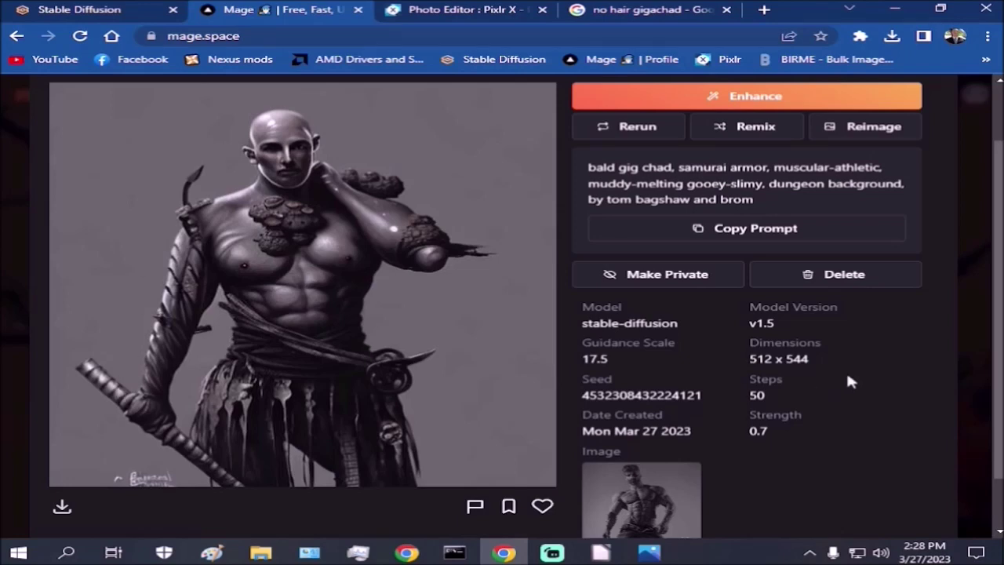
pyautogui.scroll(1, 846, 370)
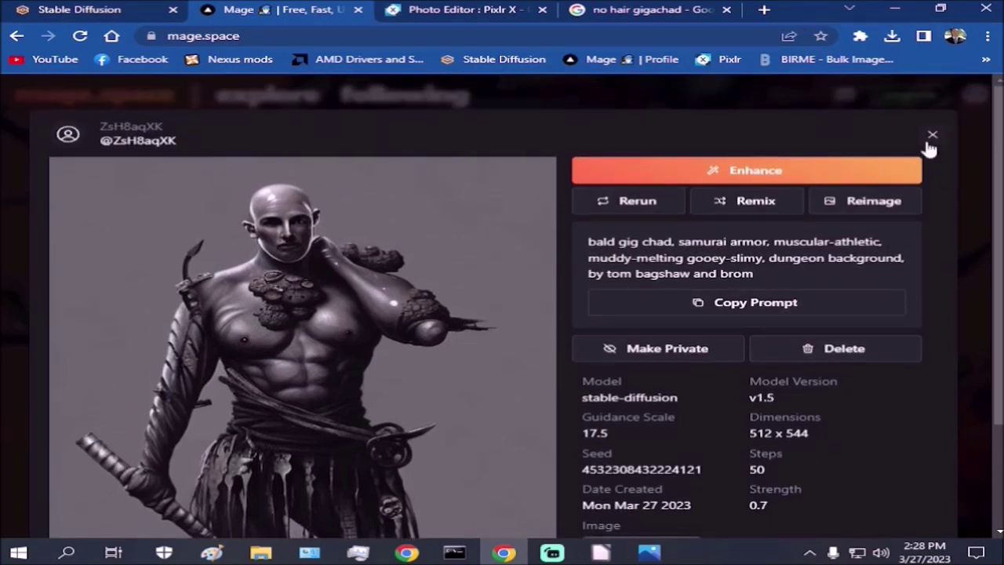
pyautogui.click(824, 354)
pyautogui.click(638, 350)
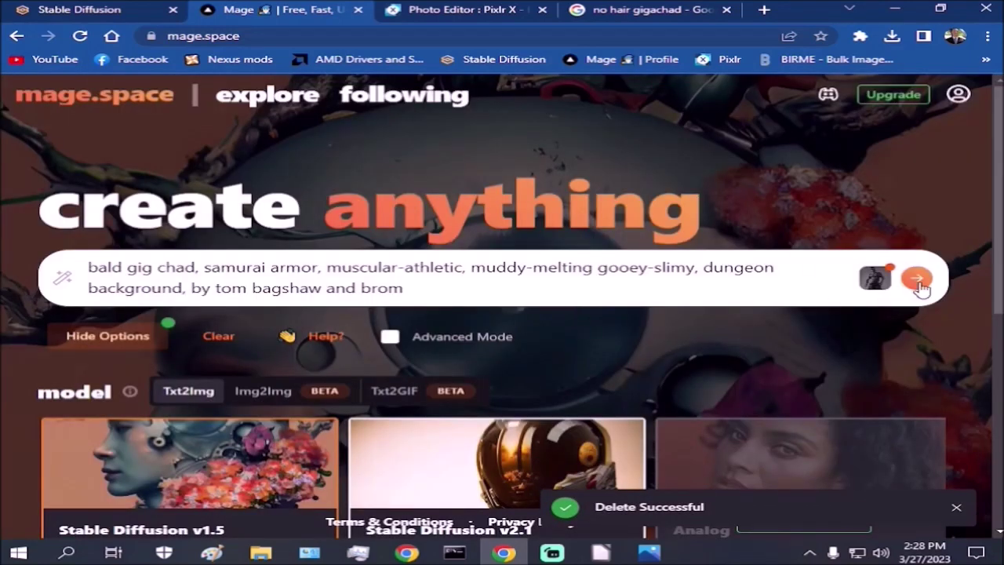
# Step: Reopen the image-to-image settings and set the reference picture's prompt strength to 0.5
pyautogui.click(874, 276)
pyautogui.scroll(-5, 711, 327)
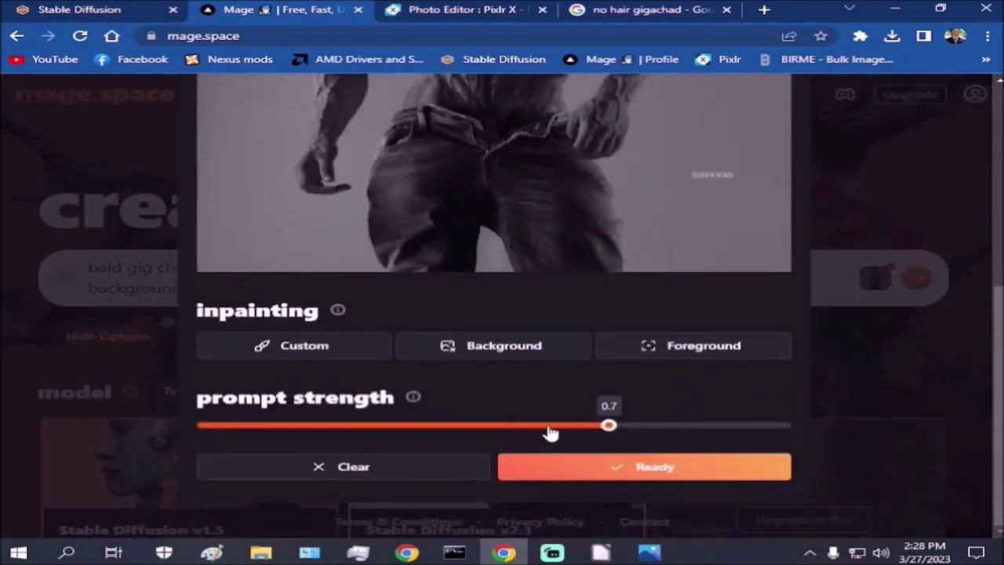
pyautogui.moveTo(609, 426); pyautogui.dragTo(496, 430)
pyautogui.click(620, 468)
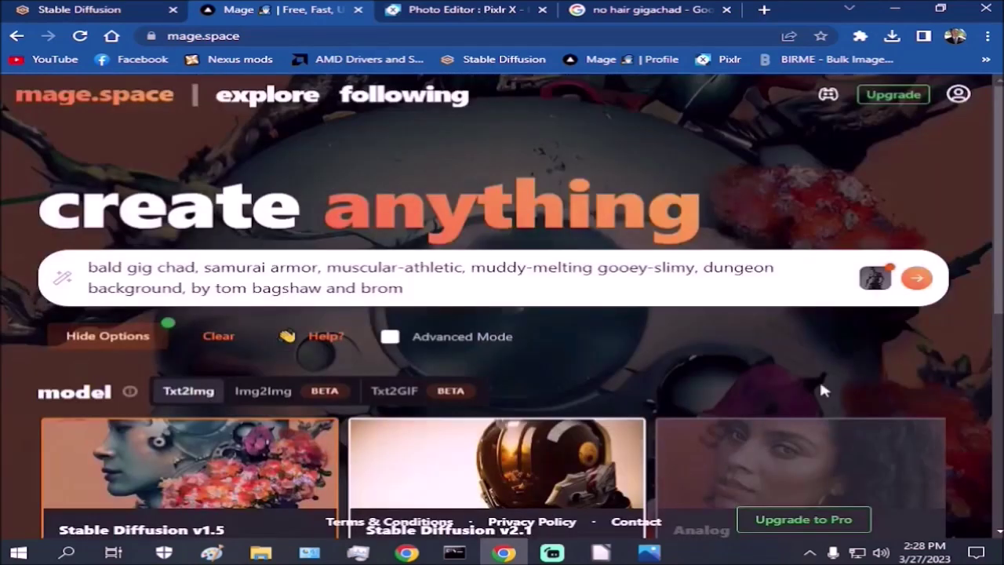
# Step: Generate an image at the 0.5 prompt strength, examine the full figure, and permanently delete it
pyautogui.click(909, 277)
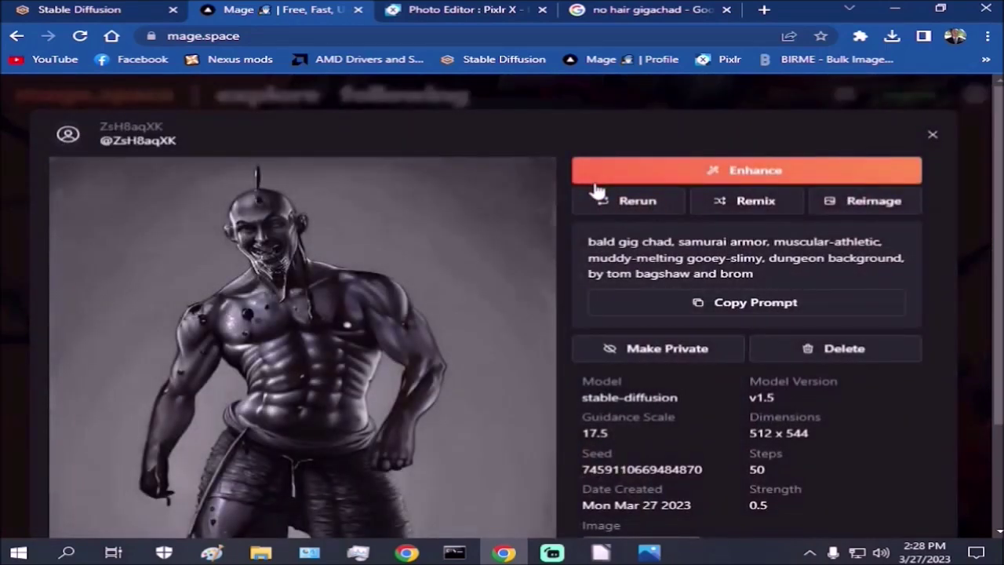
pyautogui.scroll(-2, 439, 259)
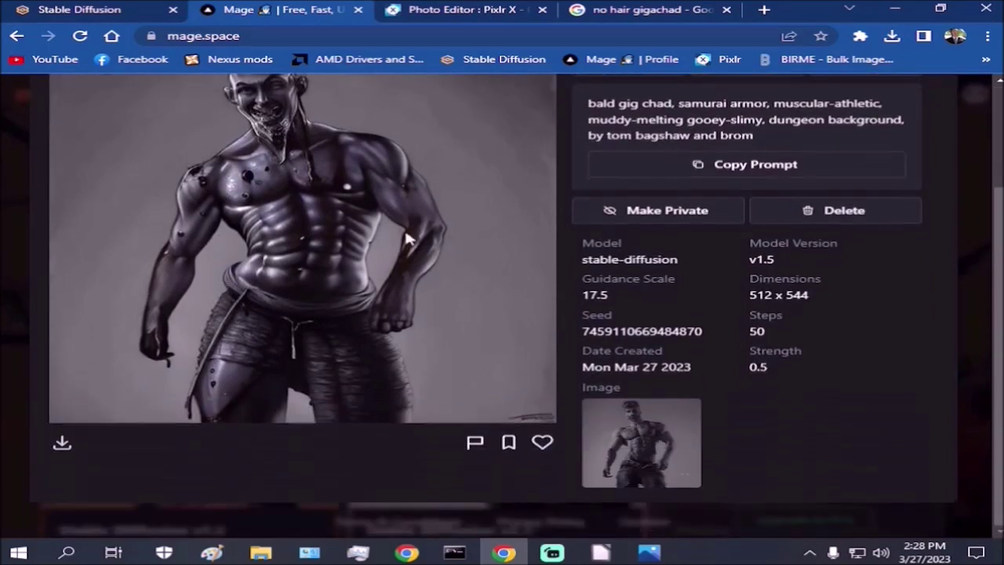
pyautogui.scroll(2, 431, 345)
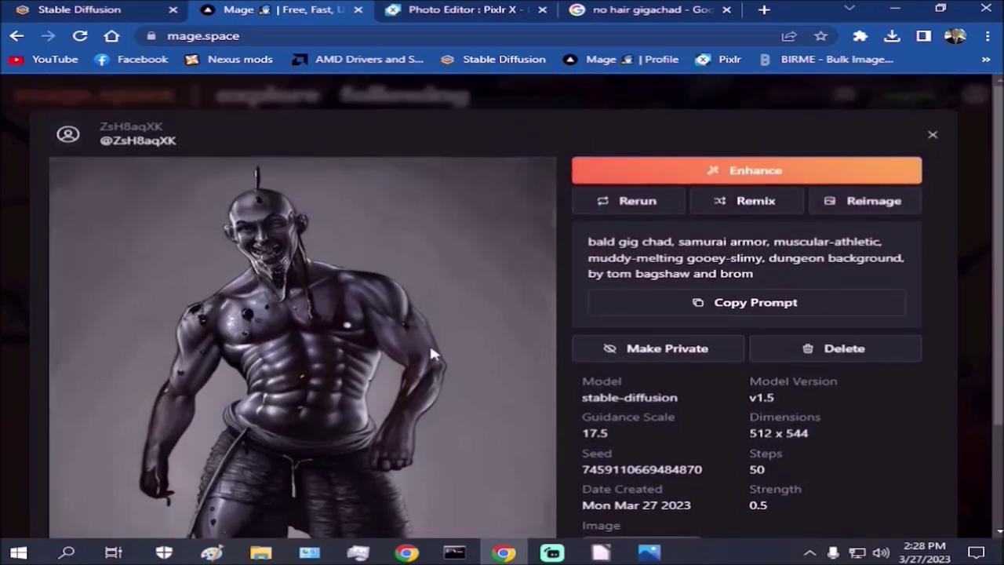
pyautogui.click(822, 355)
pyautogui.click(657, 345)
# Step: Generate one more image with the 0.5 strength settings and permanently delete it
pyautogui.click(914, 276)
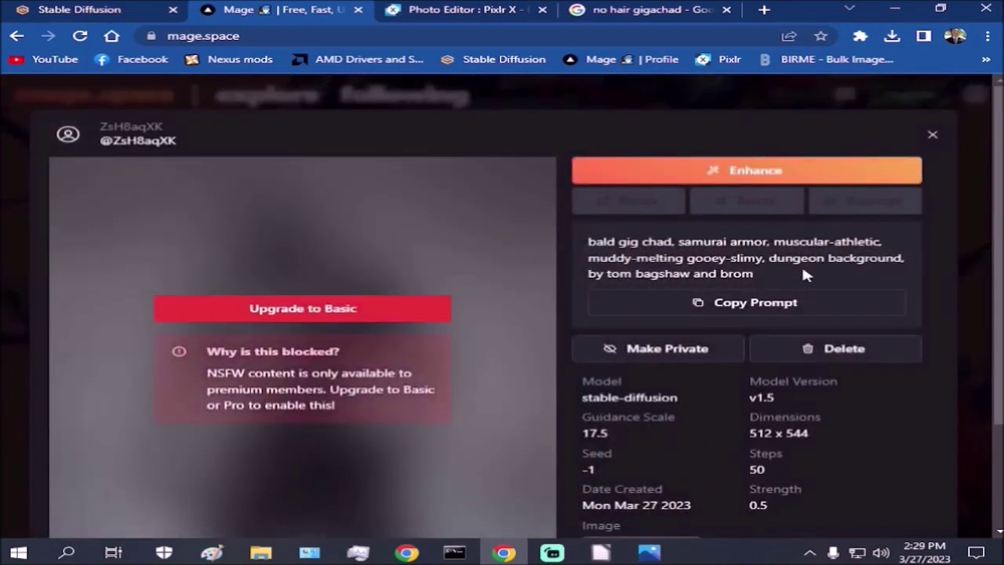
pyautogui.click(870, 350)
pyautogui.click(658, 342)
# Step: Switch to the Google image results, search for "bald no facial hair muscle man", and look through the pictures
pyautogui.click(639, 10)
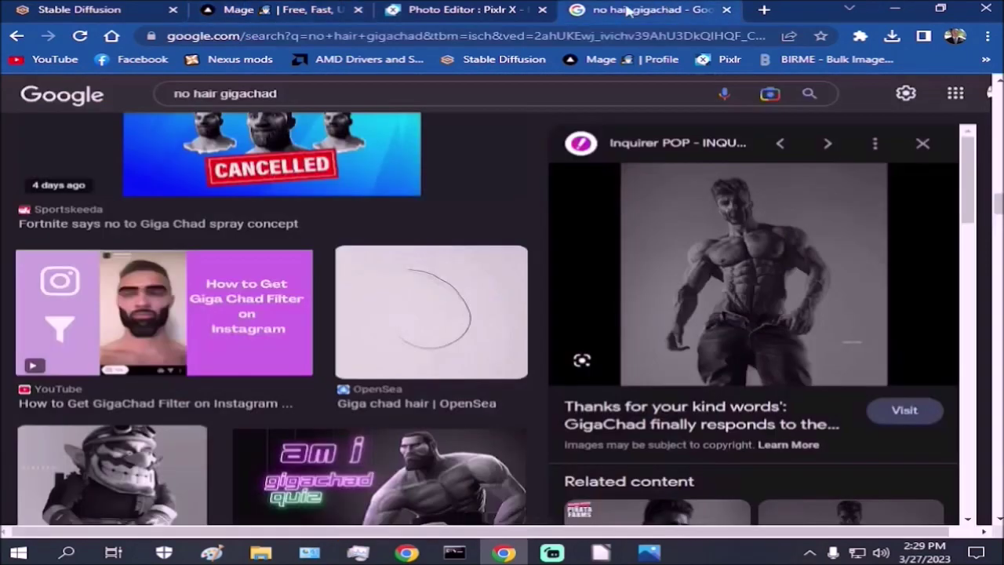
pyautogui.scroll(5, 296, 146)
pyautogui.press('/')
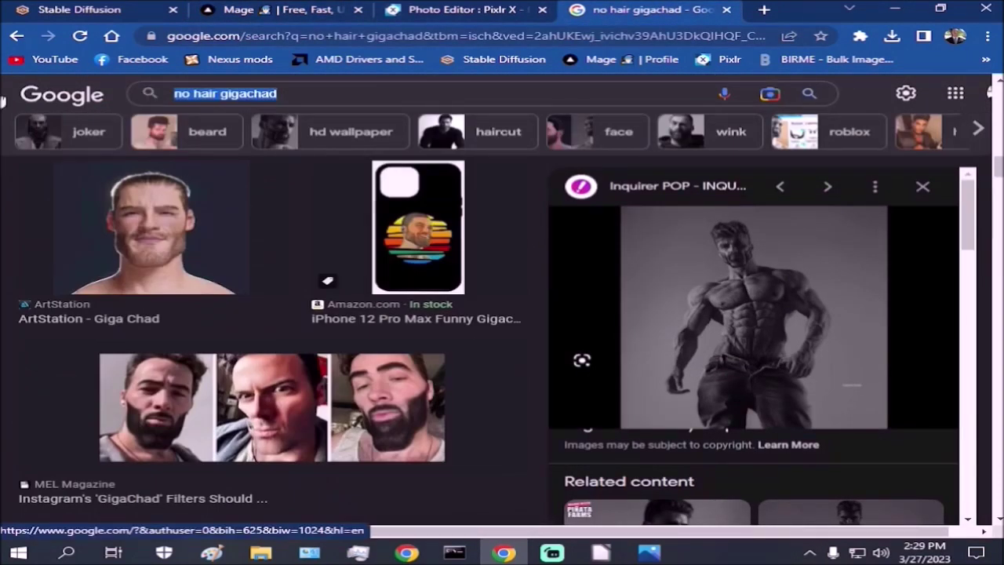
pyautogui.write('bald no')
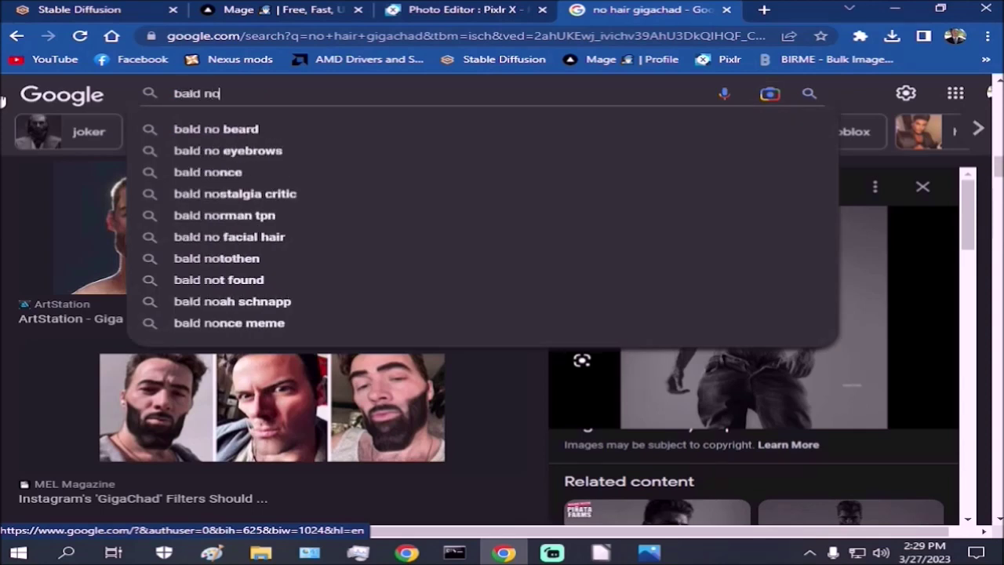
pyautogui.write(' facia')
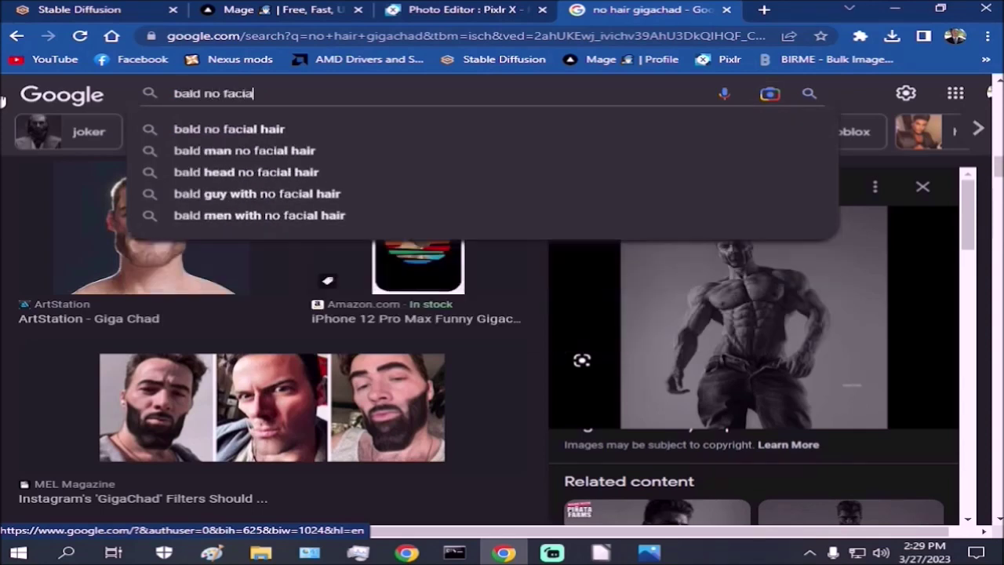
pyautogui.write('l hair muscle man')
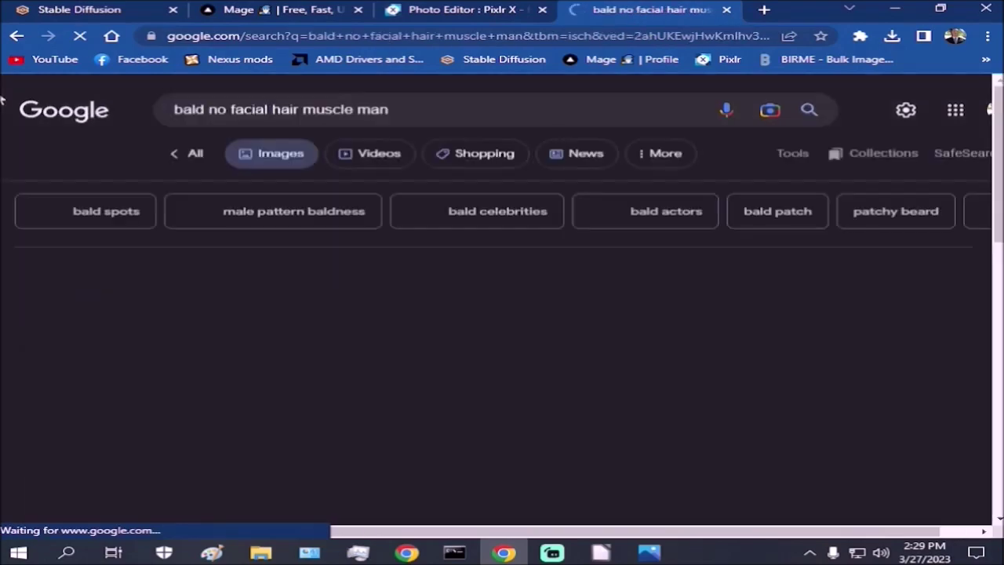
pyautogui.scroll(-6, 194, 337)
pyautogui.scroll(-10, 195, 337)
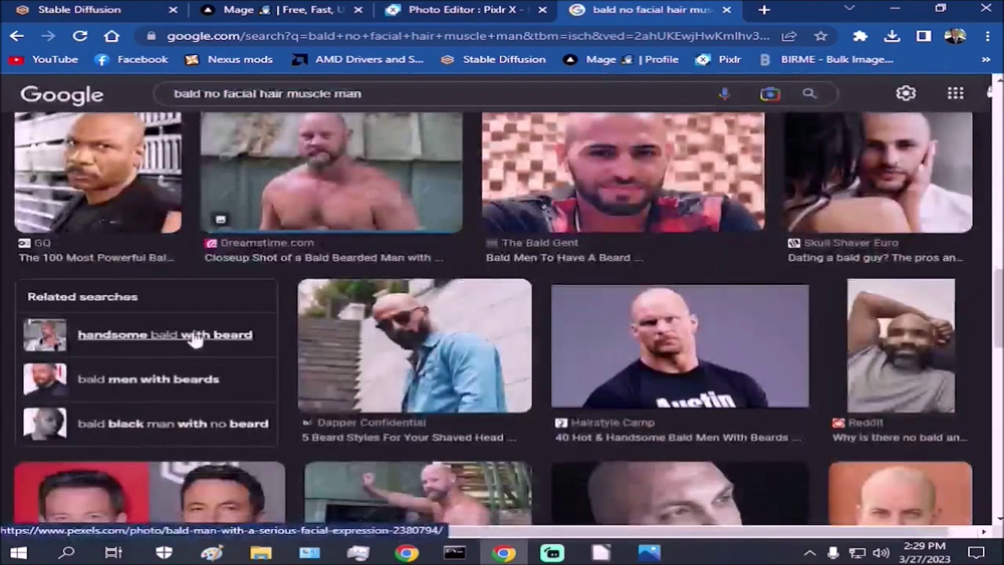
pyautogui.scroll(15, 194, 337)
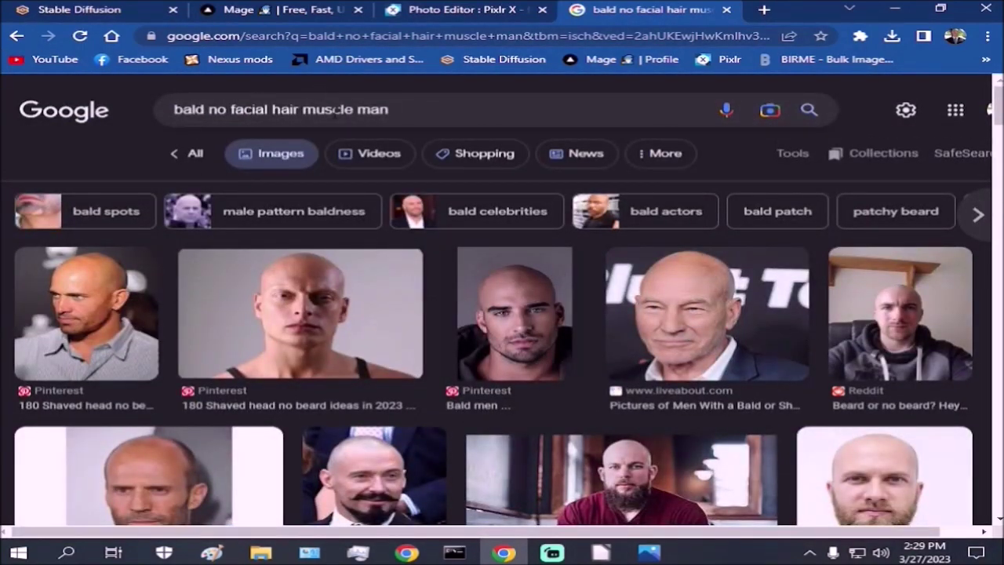
# Step: Extend the image search with "muscular" and copy the image address of the Shutterstock photo of a shirtless bald man in jeans
pyautogui.click(457, 113)
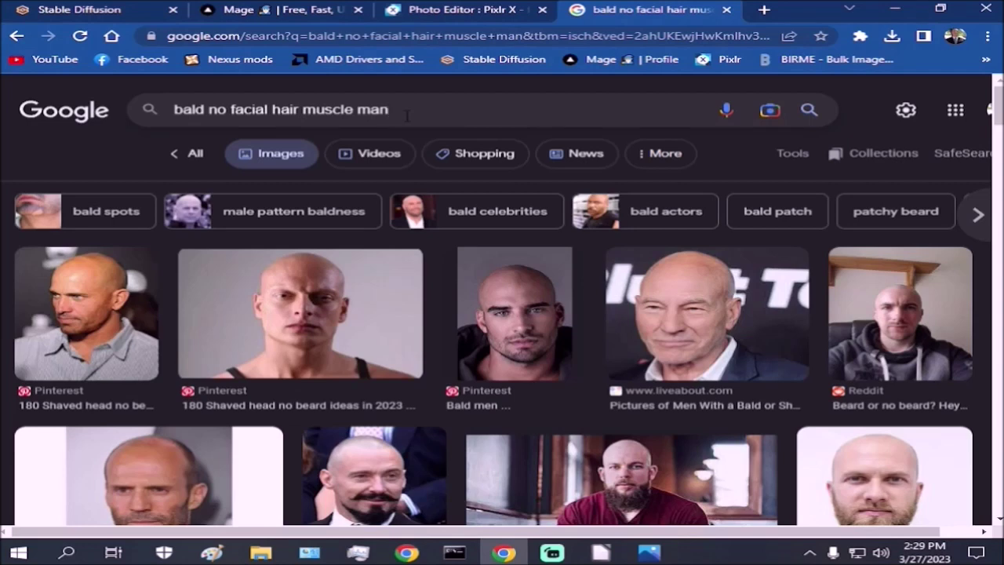
pyautogui.write('muscular')
pyautogui.press('Return')
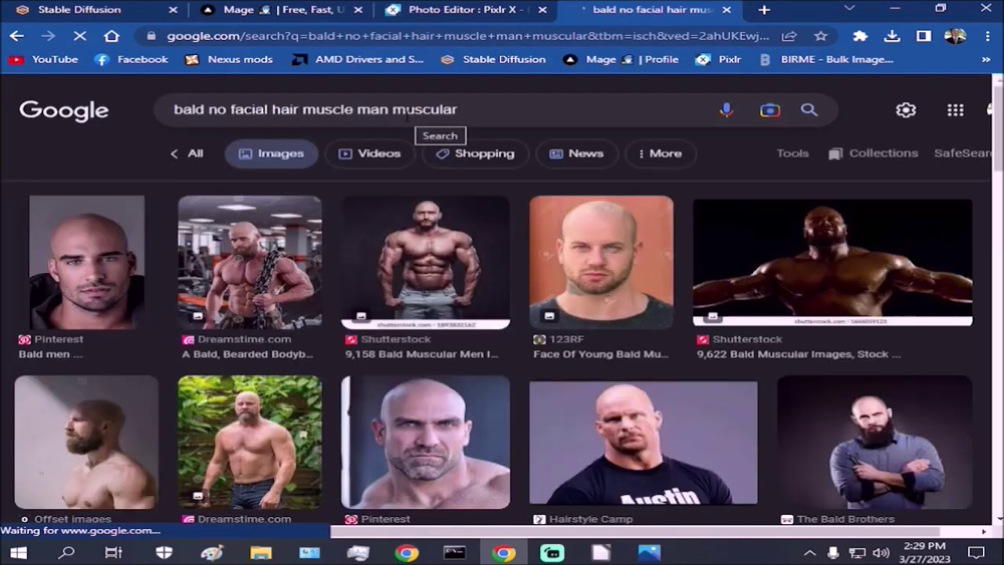
pyautogui.click(411, 302)
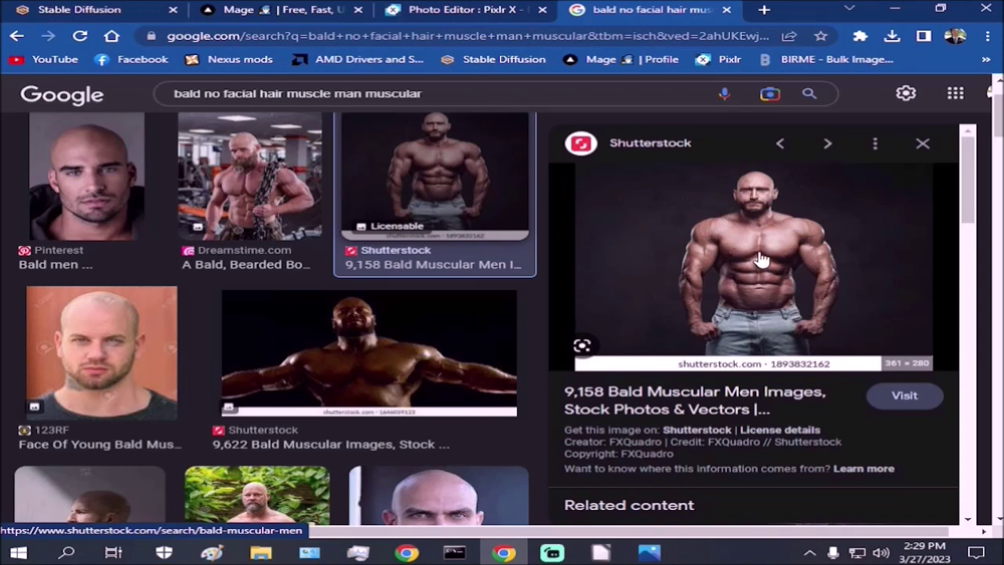
pyautogui.rightClick(772, 230)
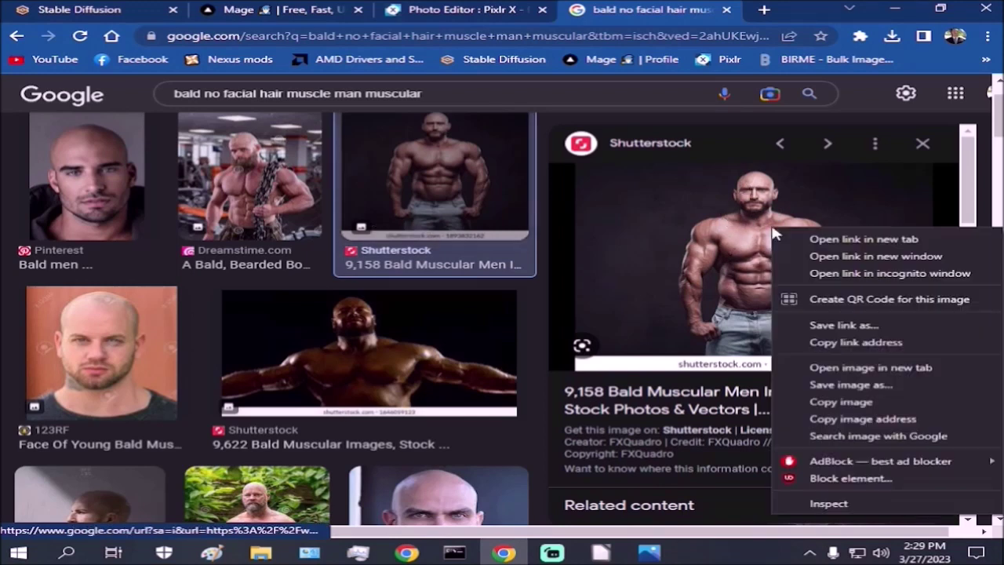
pyautogui.click(876, 420)
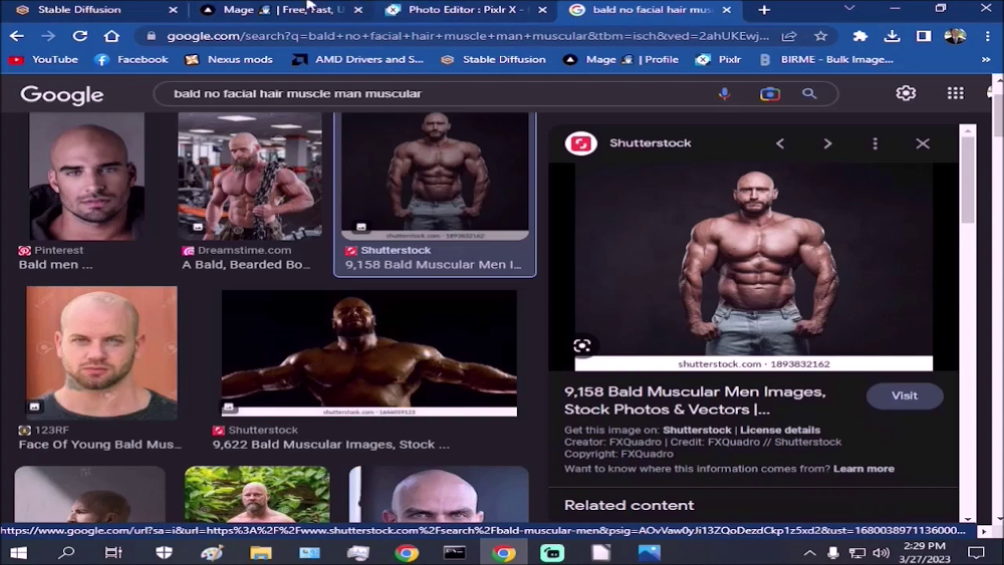
# Step: Switch to Mage and replace the image-to-image reference picture with the copied image address
pyautogui.click(251, 9)
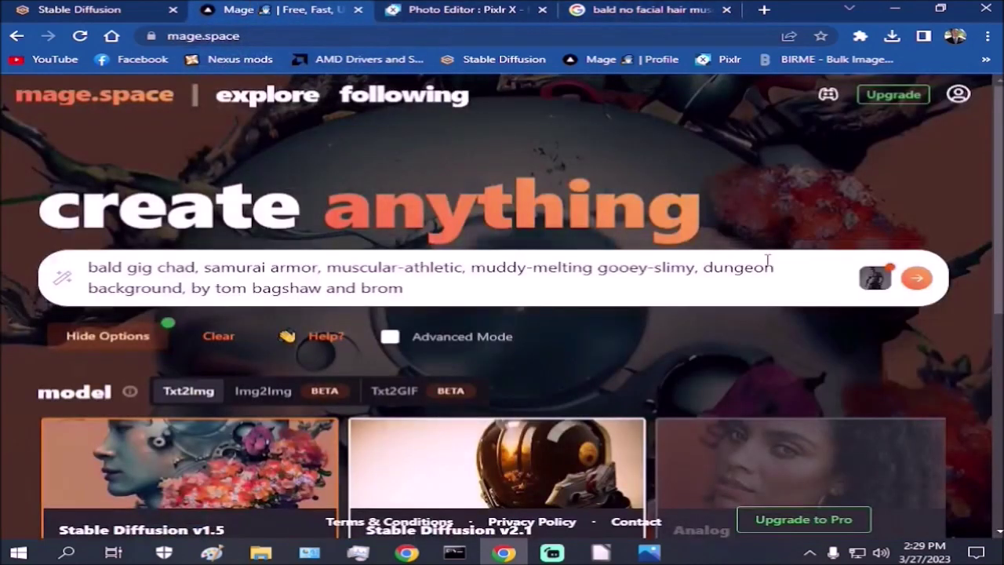
pyautogui.click(894, 283)
pyautogui.scroll(-5, 482, 349)
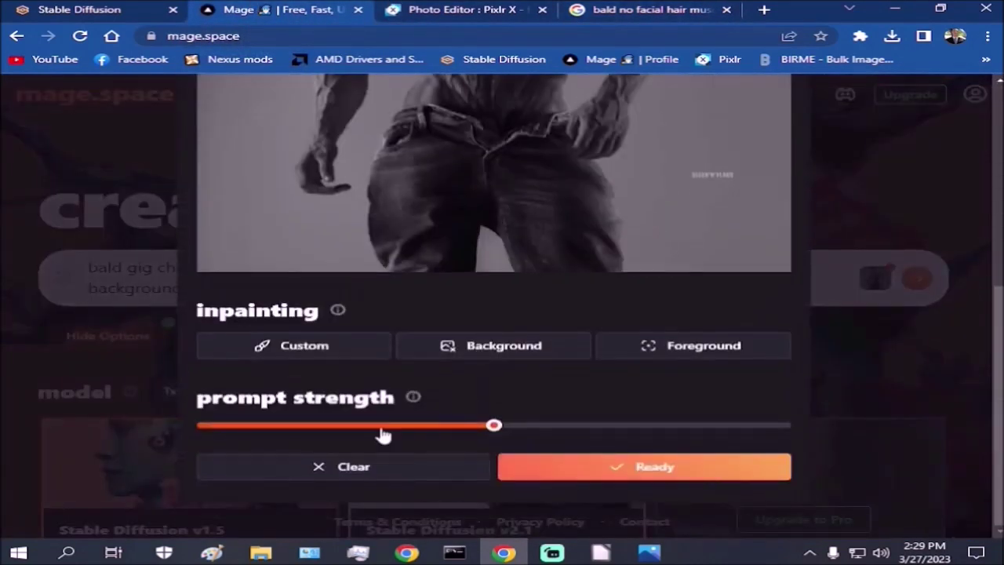
pyautogui.click(317, 462)
pyautogui.rightClick(419, 411)
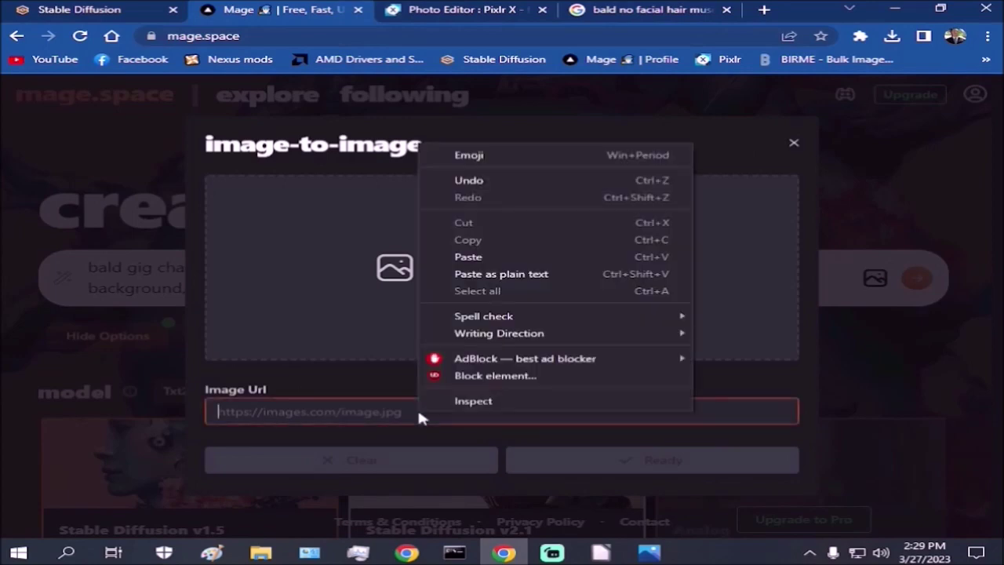
pyautogui.click(461, 259)
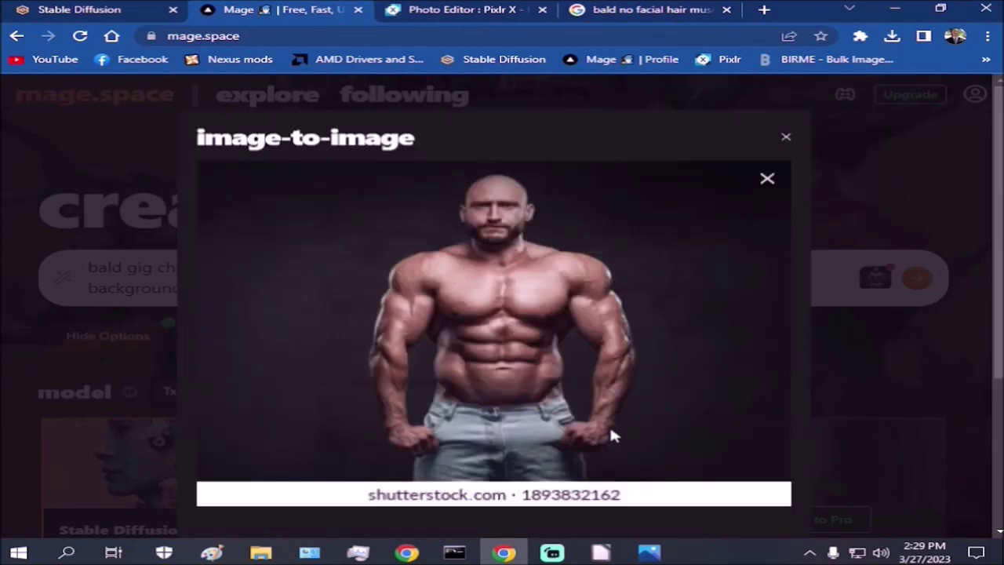
# Step: Accept the new reference picture, generate an image from it, and permanently delete the result
pyautogui.scroll(-3, 610, 430)
pyautogui.click(620, 471)
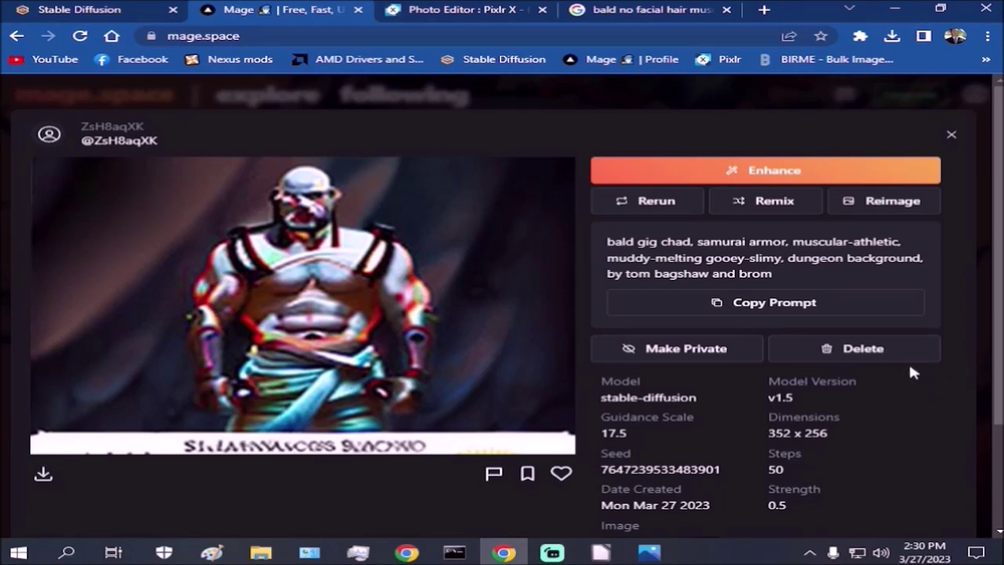
pyautogui.click(863, 348)
pyautogui.click(660, 344)
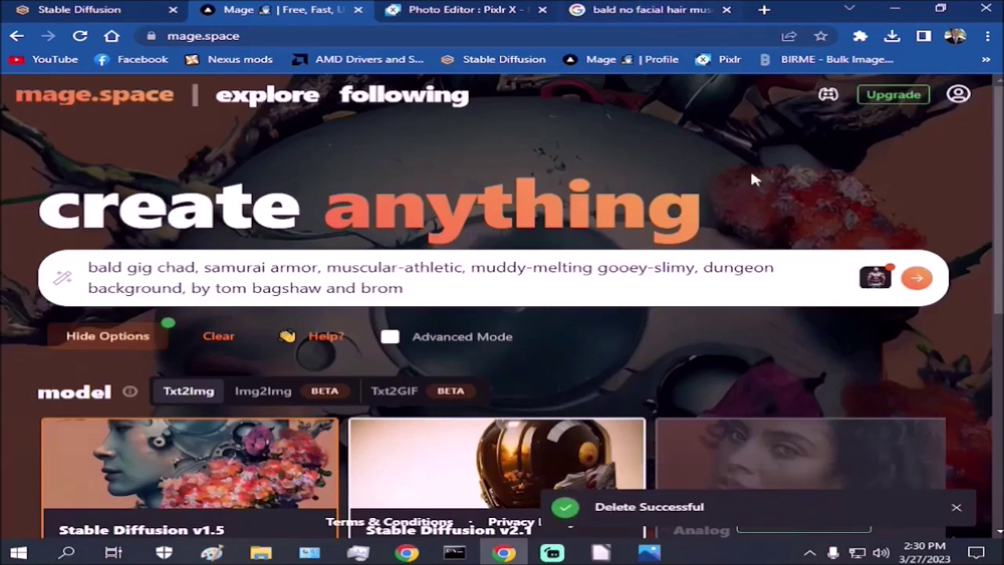
# Step: Return to the Google image results and examine the related pictures of the selected Shutterstock photo for another reference
pyautogui.click(651, 10)
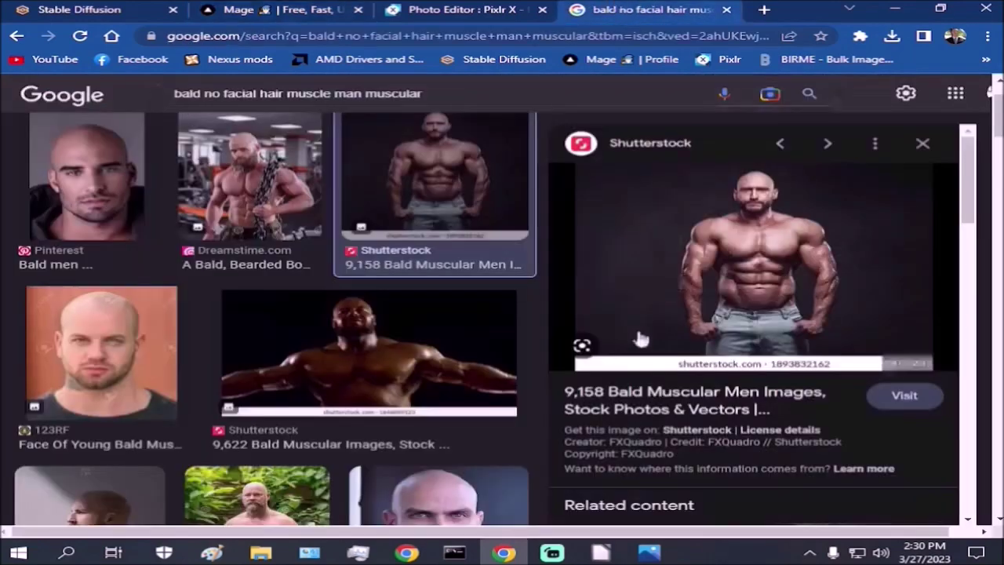
pyautogui.scroll(-4, 639, 339)
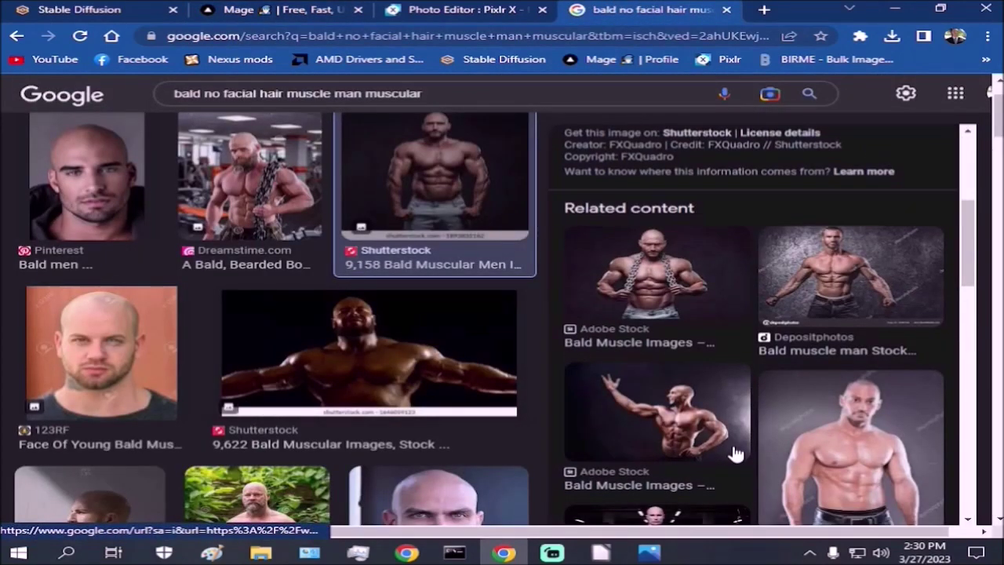
pyautogui.scroll(-1, 735, 454)
pyautogui.scroll(-5, 736, 453)
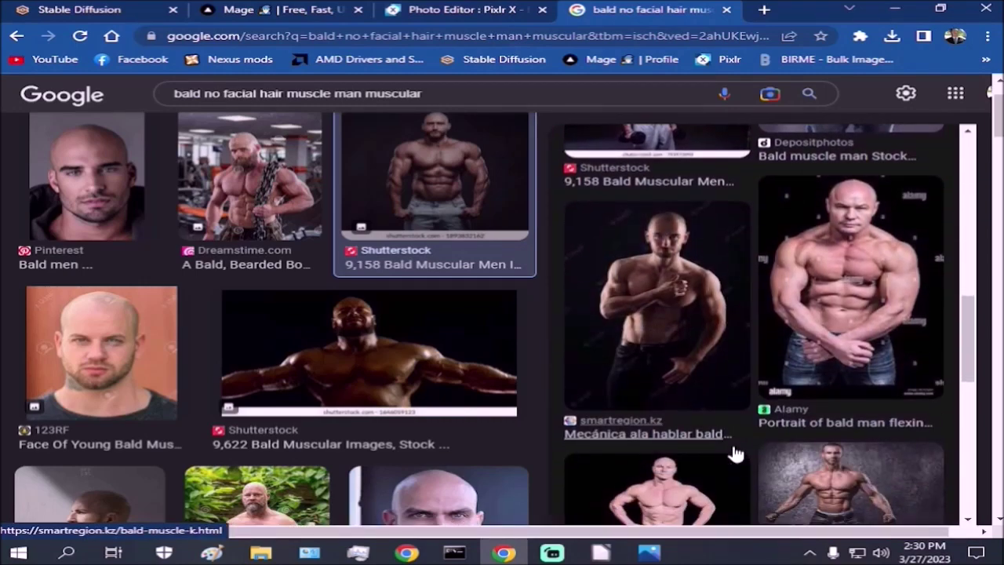
pyautogui.scroll(-4, 736, 453)
pyautogui.scroll(2, 736, 454)
pyautogui.scroll(8, 735, 454)
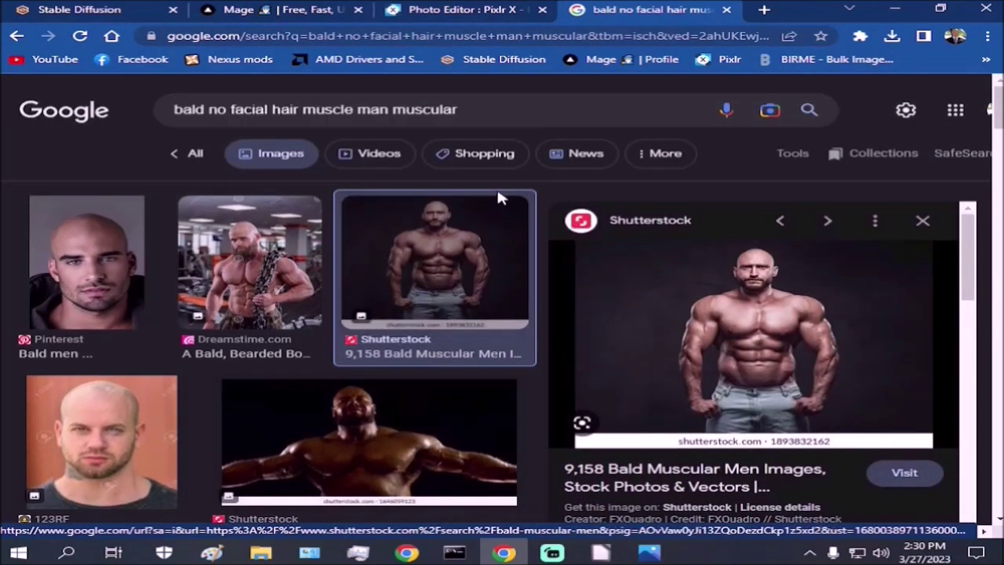
# Step: Filter the image results to Large size and look through them for a muscular bald man
pyautogui.click(798, 161)
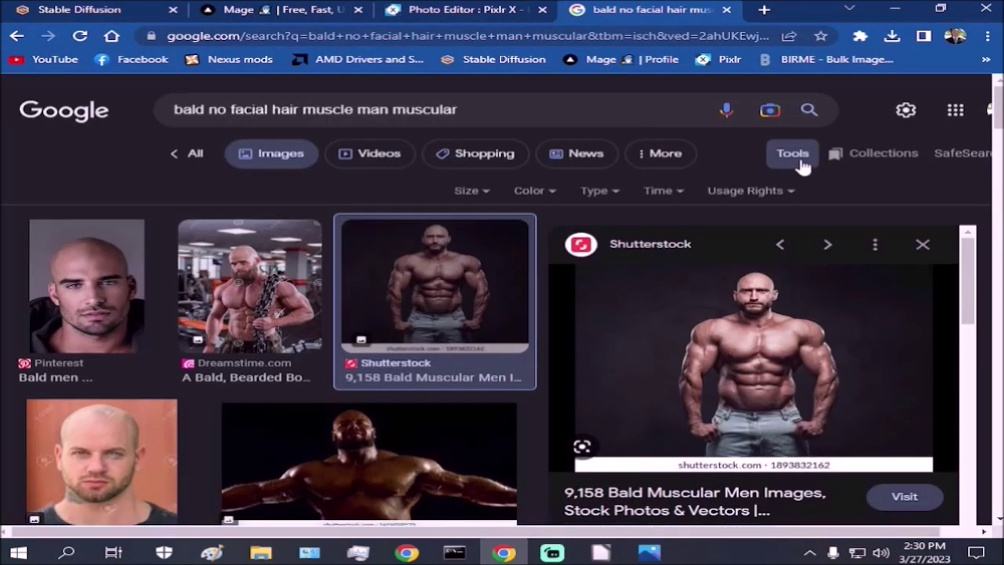
pyautogui.click(484, 192)
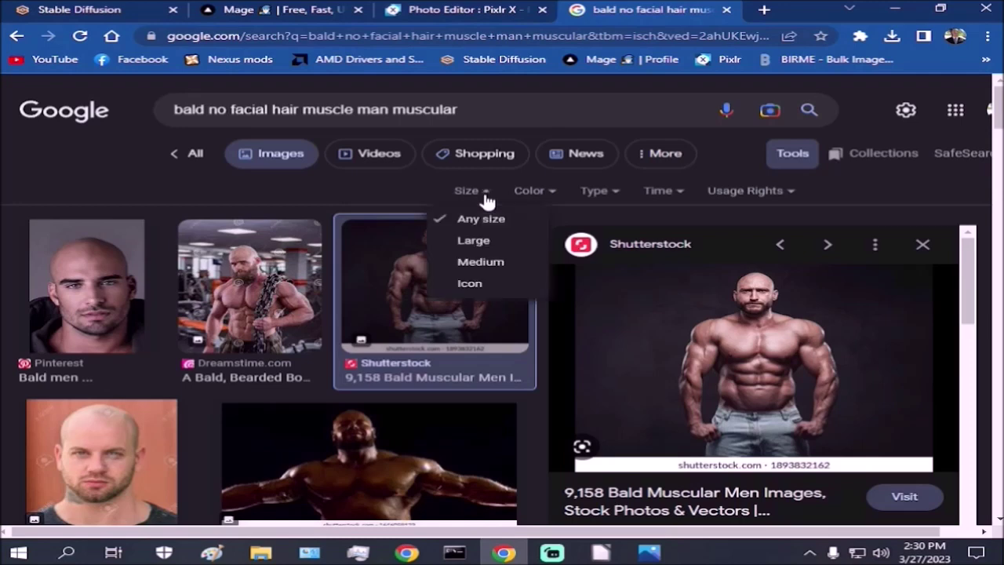
pyautogui.click(486, 246)
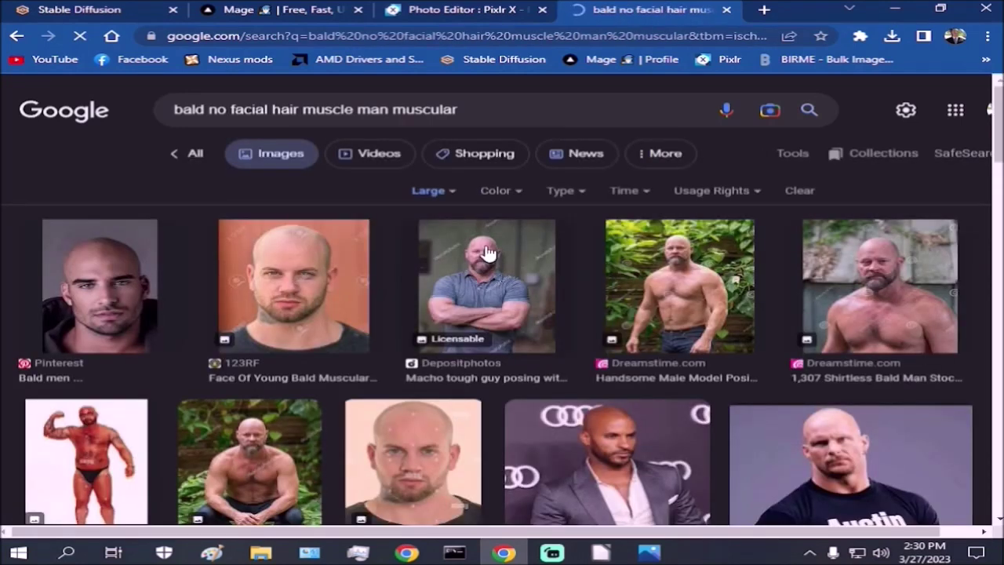
pyautogui.scroll(-2, 166, 292)
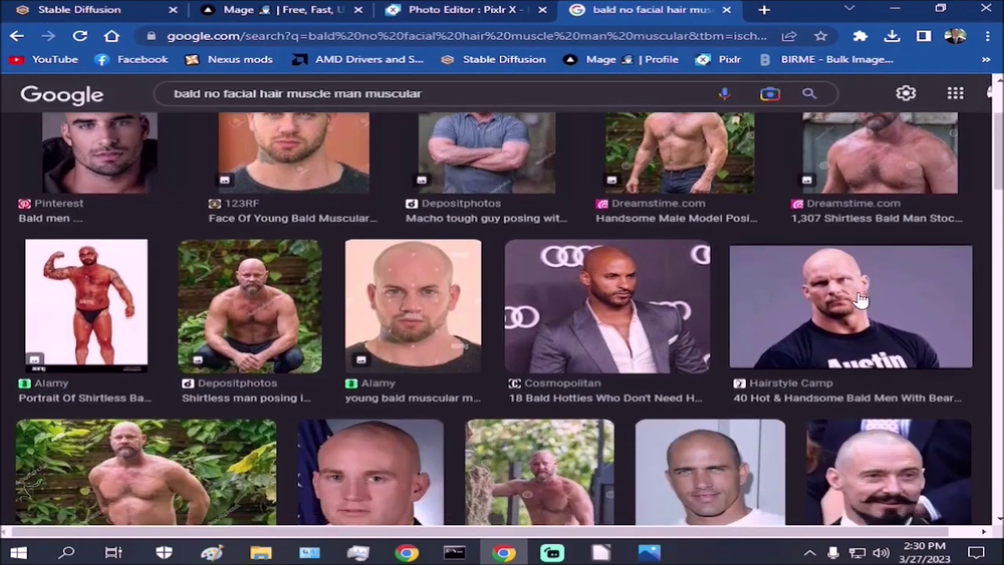
pyautogui.scroll(-4, 860, 298)
pyautogui.scroll(-2, 476, 424)
pyautogui.scroll(-6, 480, 436)
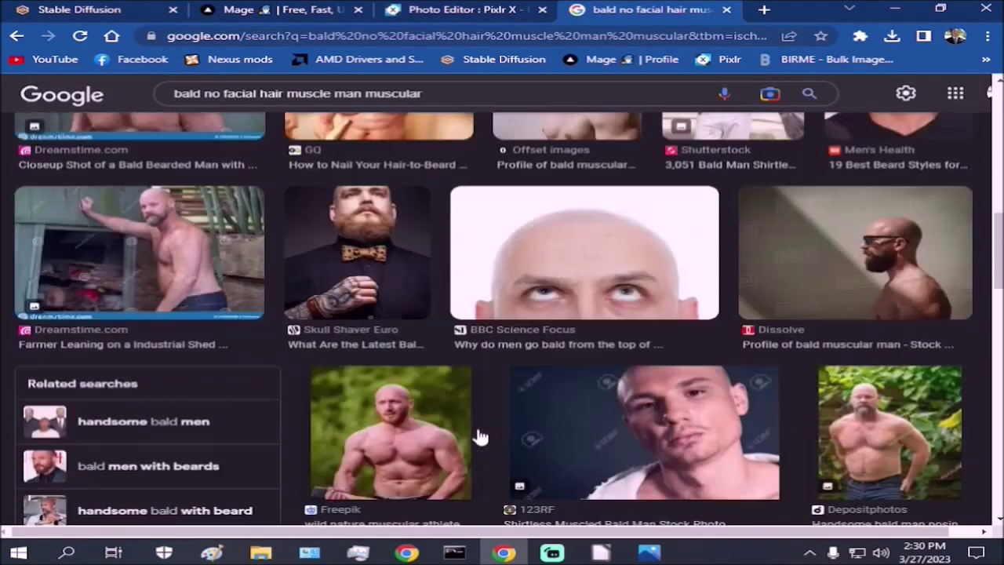
pyautogui.scroll(15, 480, 436)
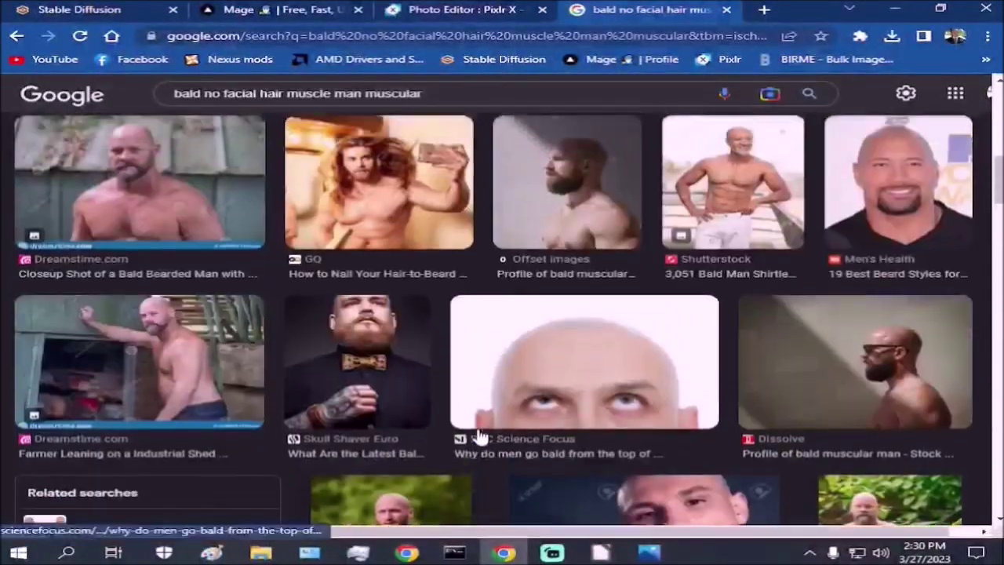
# Step: Extend the image search with "body builder" and filter the results to Large size
pyautogui.click(497, 112)
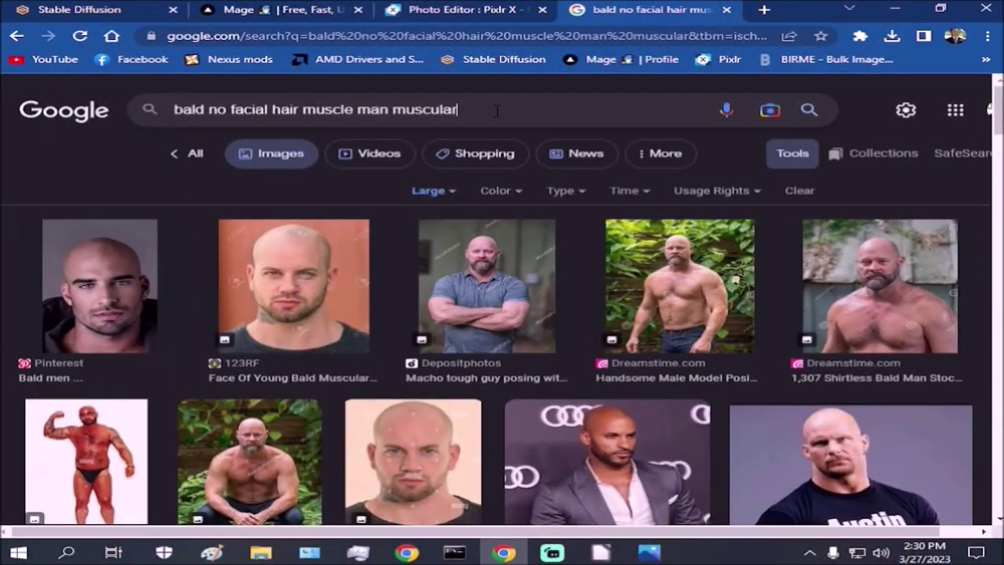
pyautogui.write('body builder')
pyautogui.press('Return')
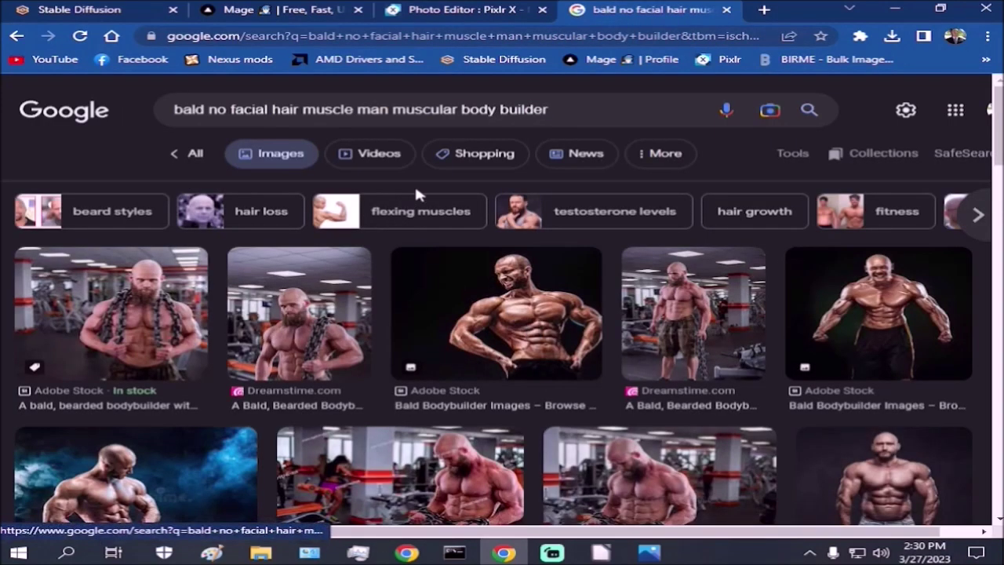
pyautogui.click(790, 154)
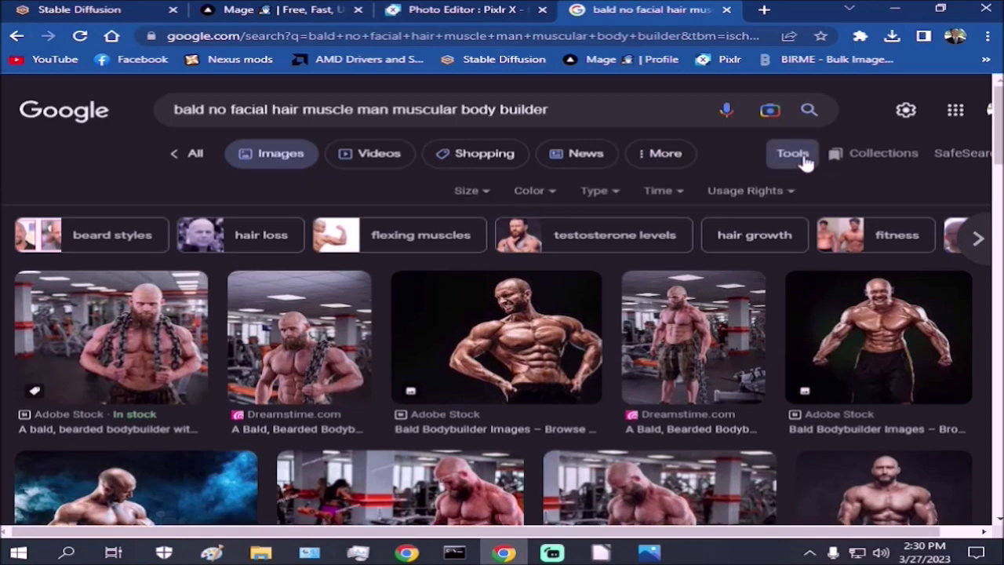
pyautogui.click(492, 196)
pyautogui.click(475, 240)
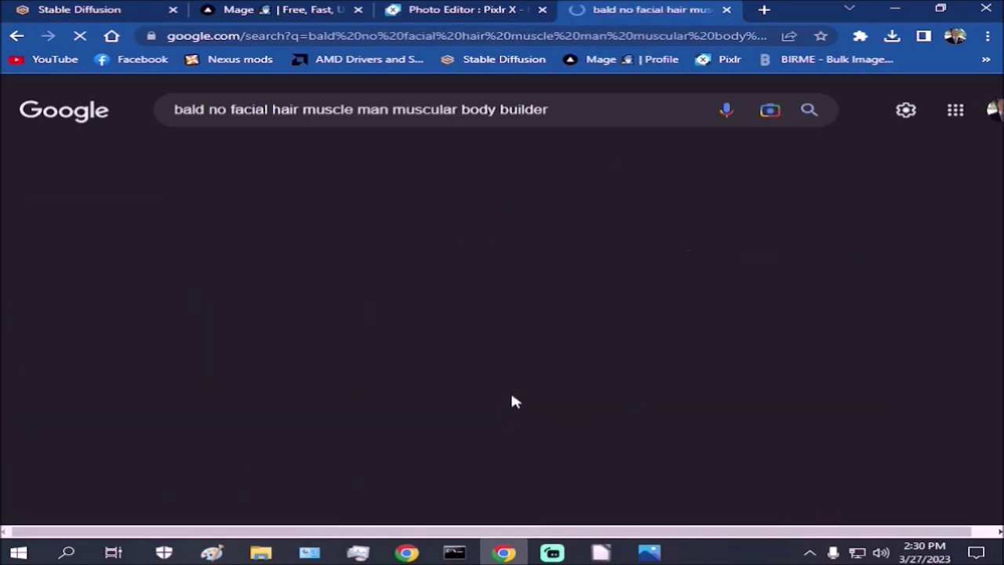
# Step: Look through the Large image results and copy the image address of the YouTube photo of a bald muscular man holding dumbbells
pyautogui.scroll(-1, 258, 299)
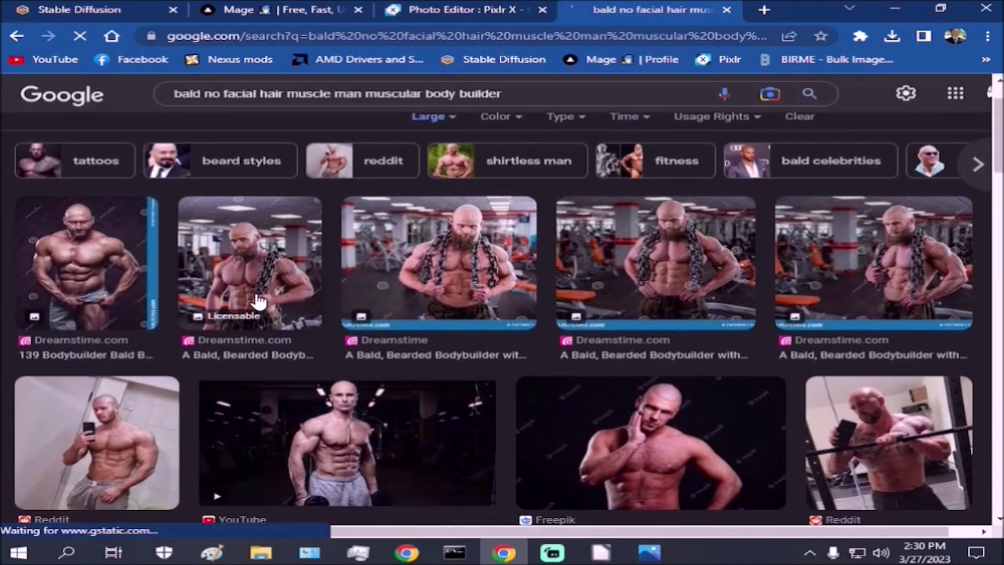
pyautogui.scroll(-3, 258, 299)
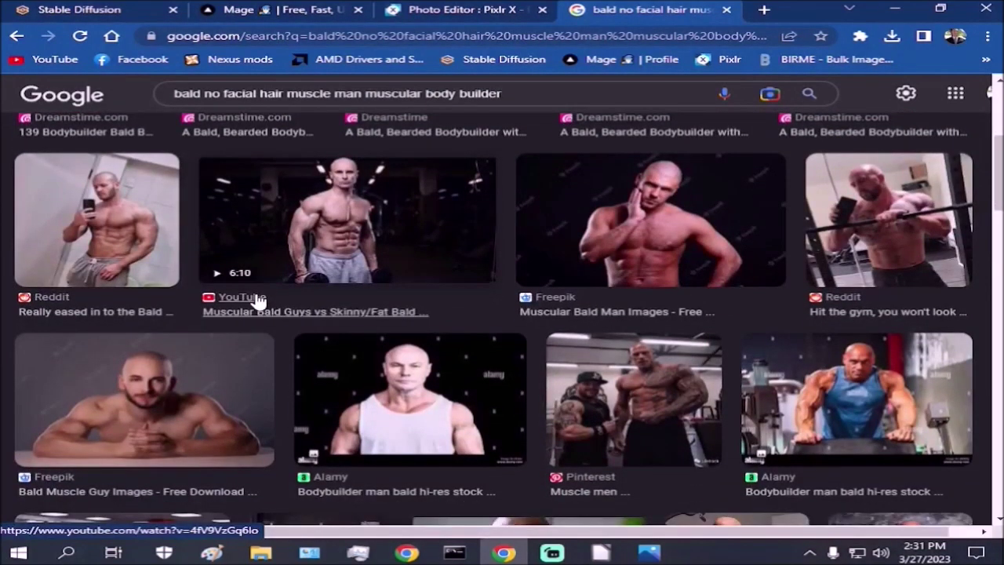
pyautogui.click(361, 226)
pyautogui.rightClick(747, 220)
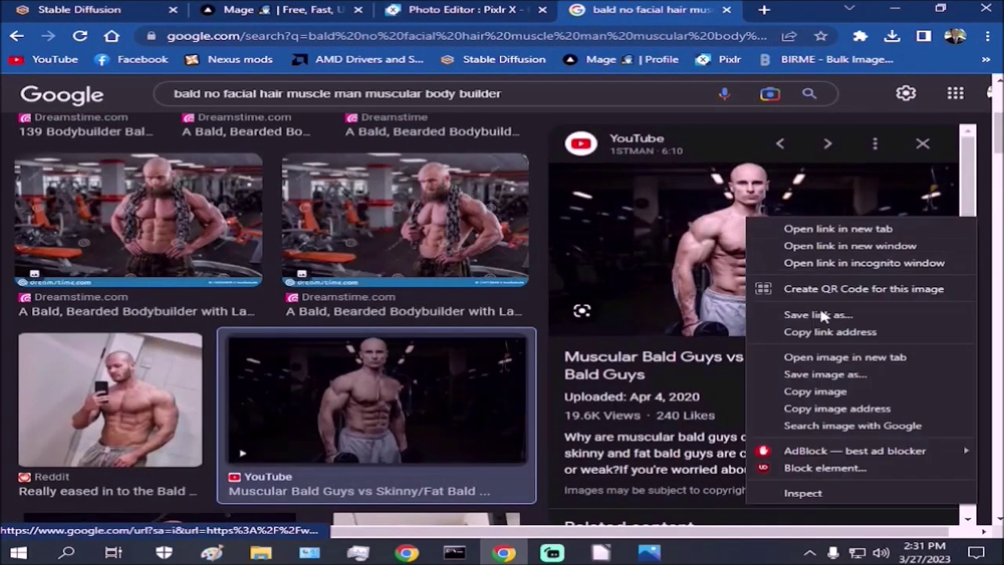
pyautogui.click(816, 407)
# Step: Switch to Mage and replace the Shutterstock image-to-image reference with the copied bald bodybuilder photo, accepting it at the default prompt strength
pyautogui.hotkey('ctrl', '2')
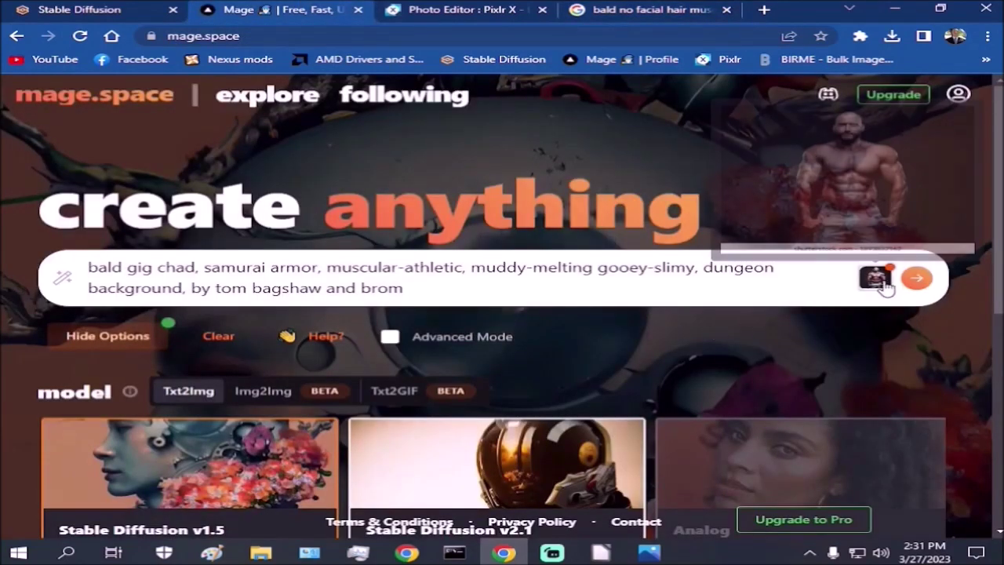
pyautogui.click(880, 280)
pyautogui.scroll(-2, 330, 426)
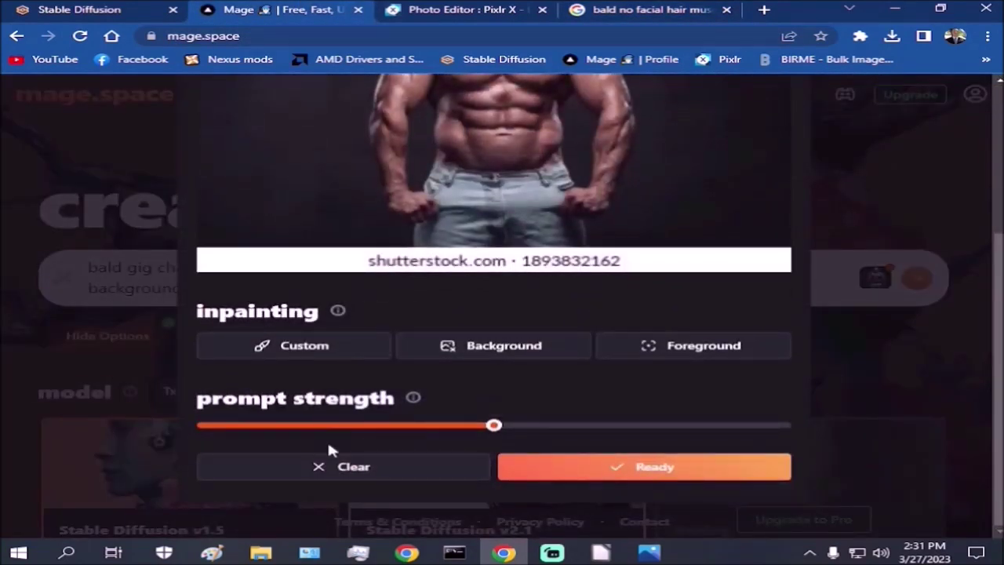
pyautogui.click(348, 466)
pyautogui.click(426, 411)
pyautogui.rightClick(428, 412)
pyautogui.click(480, 261)
pyautogui.scroll(-2, 414, 423)
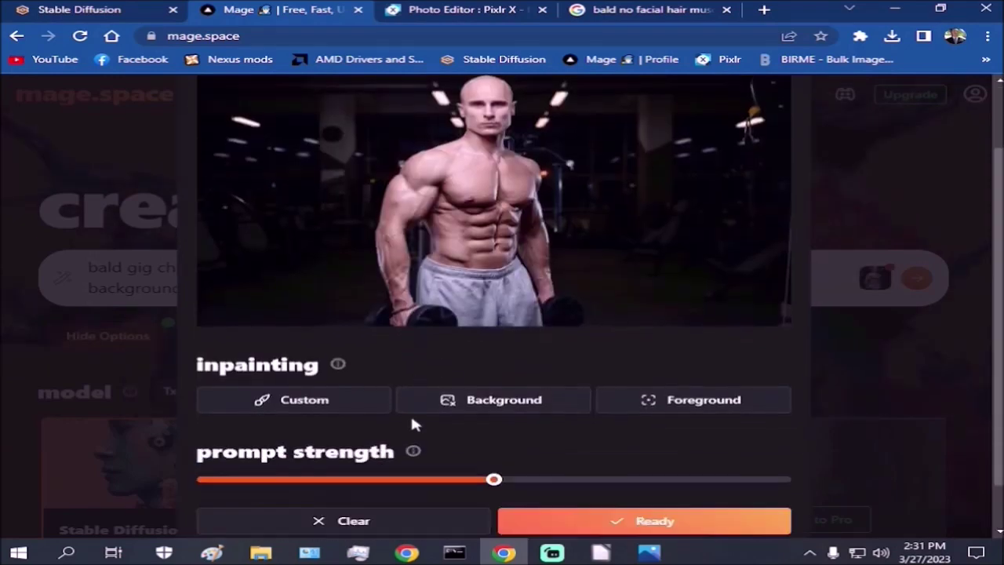
pyautogui.click(590, 476)
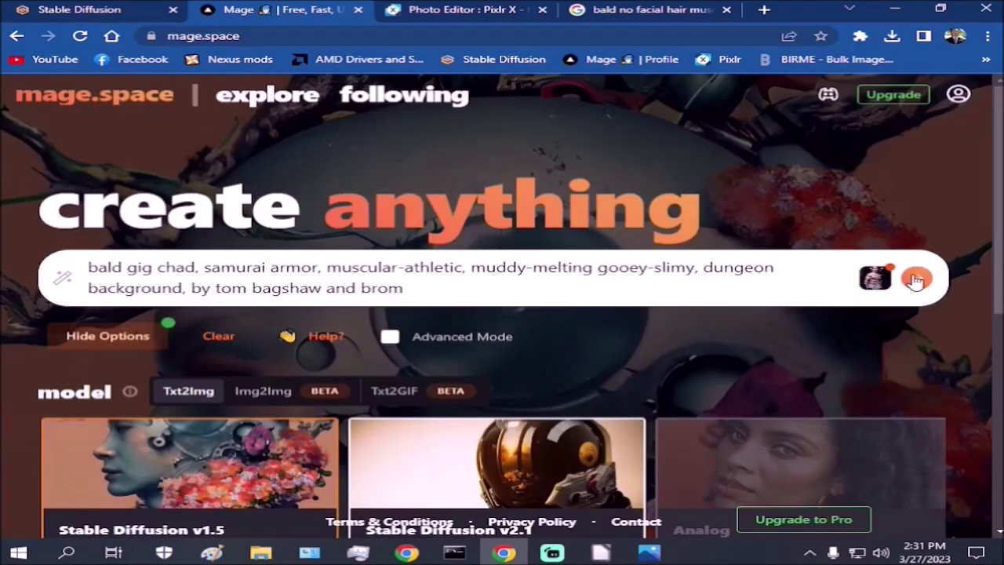
# Step: Generate an image from the dumbbell photo reference and permanently delete the result
pyautogui.click(915, 279)
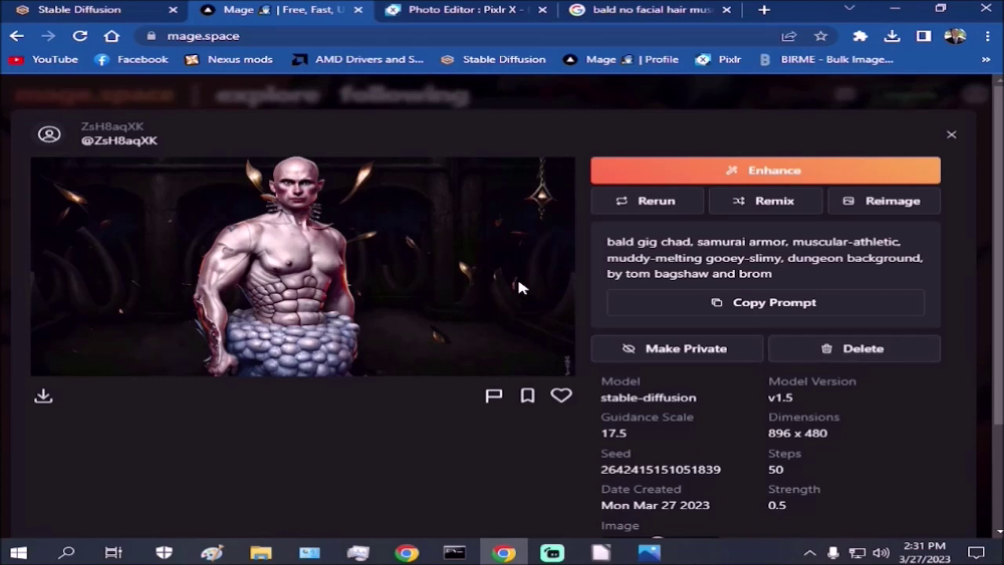
pyautogui.click(819, 348)
pyautogui.click(663, 349)
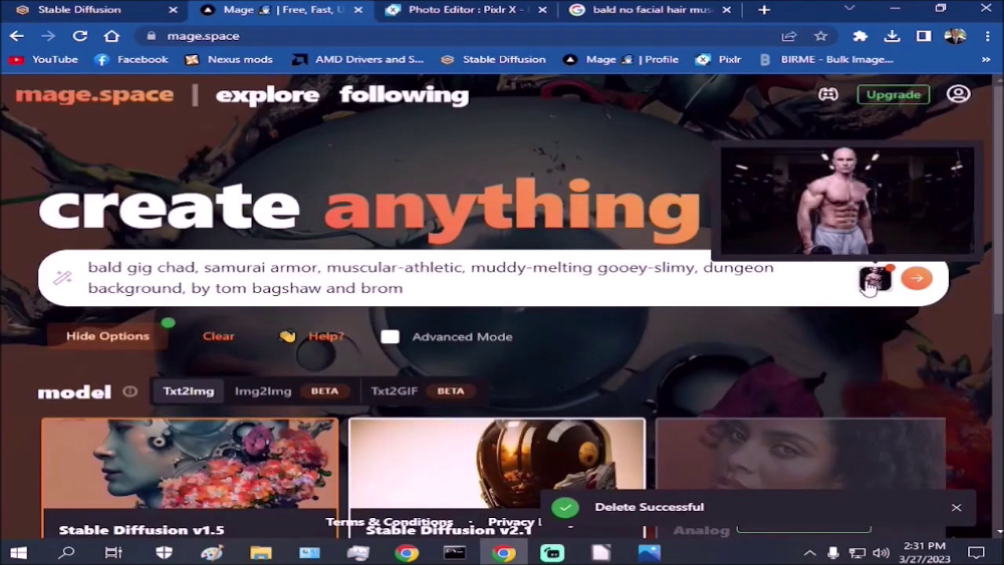
# Step: Set the dumbbell photo reference's prompt strength to 0.6 and generate an image from it
pyautogui.click(874, 277)
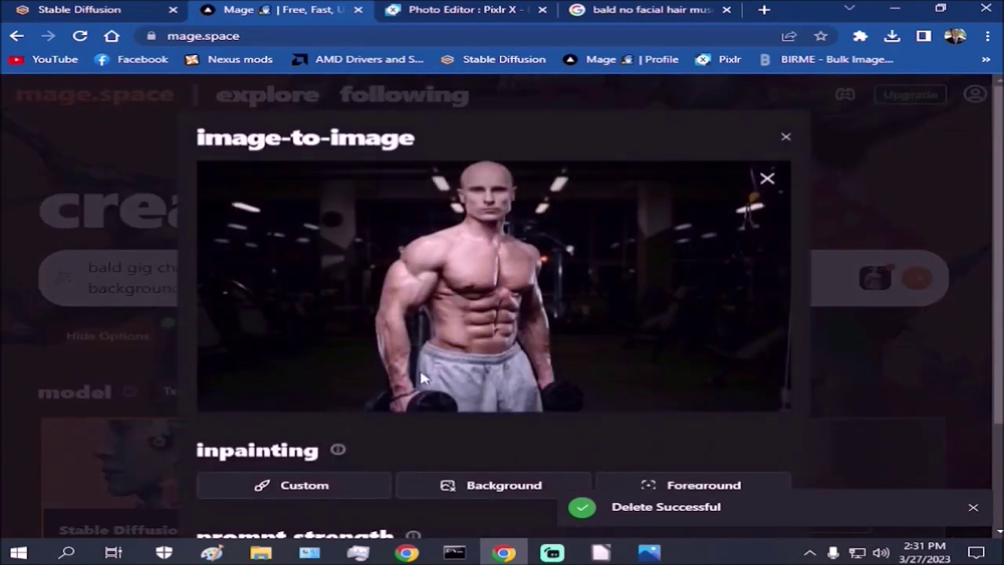
pyautogui.scroll(-2, 615, 447)
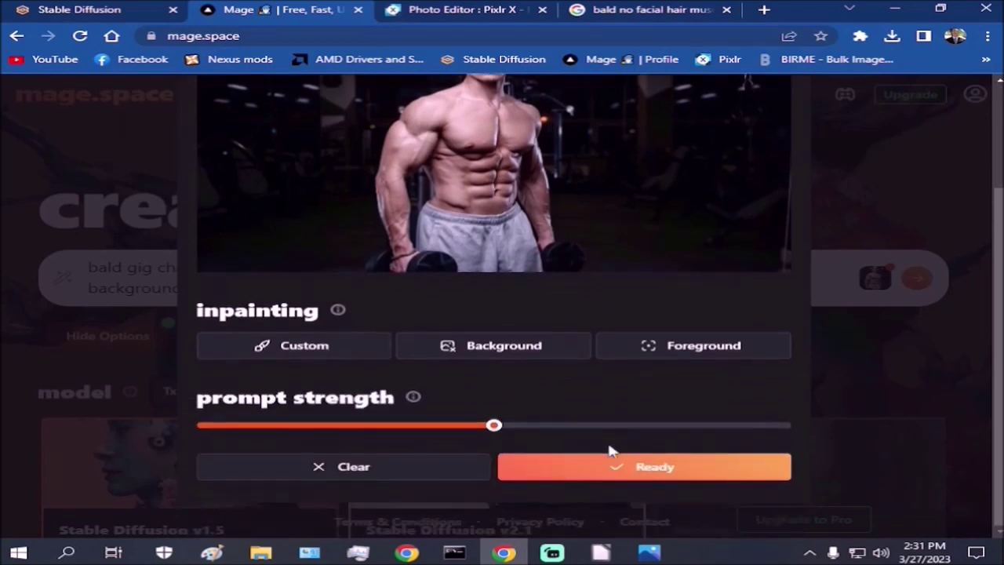
pyautogui.moveTo(496, 428); pyautogui.dragTo(552, 435)
pyautogui.click(602, 469)
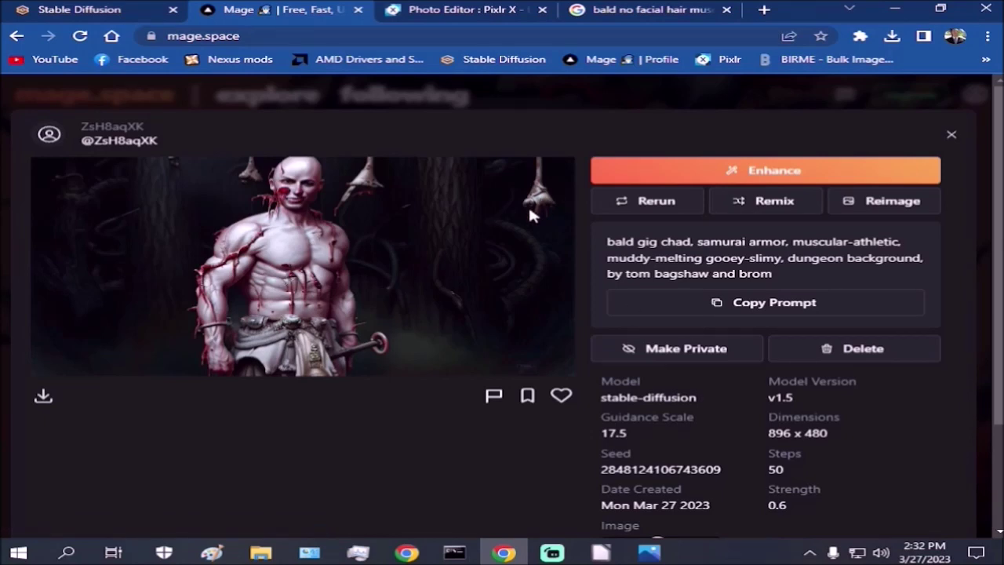
# Step: Permanently delete the blood-streaked result, generate another image with the same prompt and reference, and examine it with its generation details
pyautogui.click(872, 351)
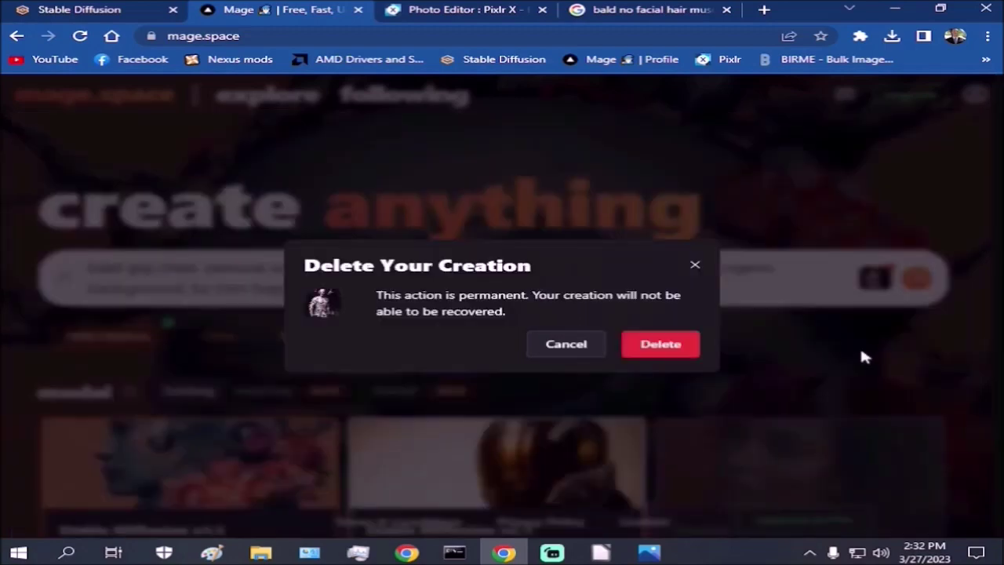
pyautogui.click(676, 341)
pyautogui.click(916, 278)
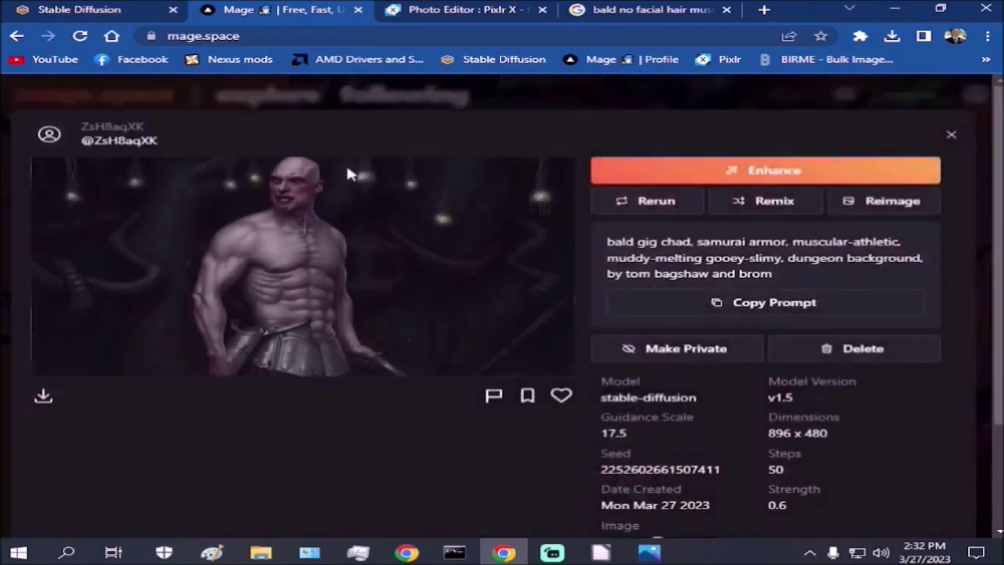
pyautogui.scroll(-1, 345, 196)
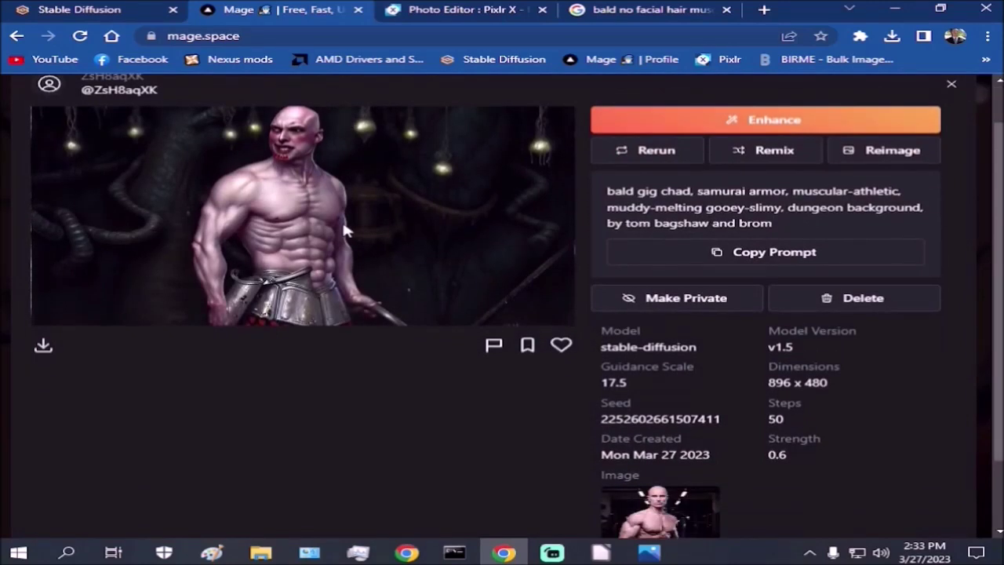
pyautogui.scroll(1, 416, 272)
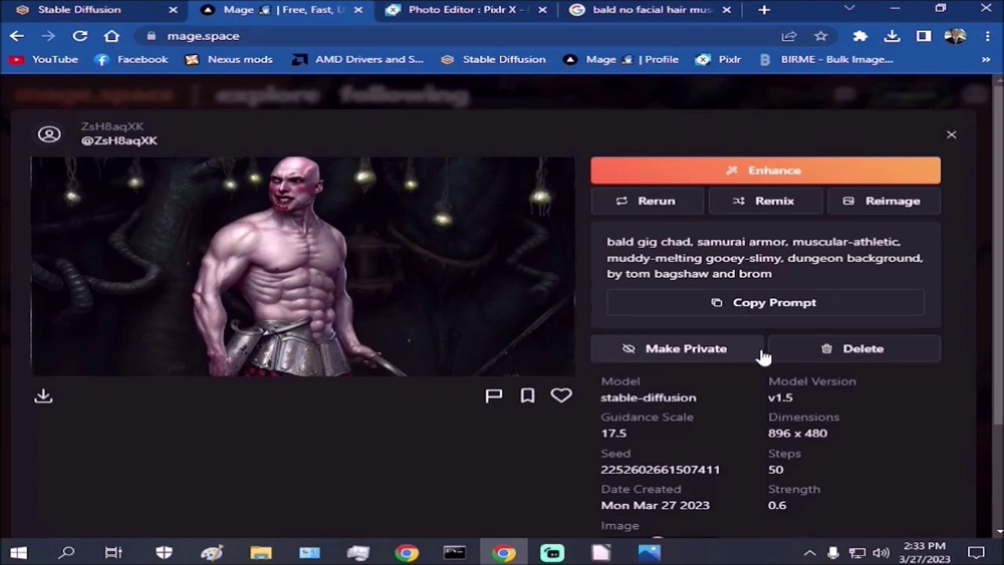
# Step: Reimage the warrior in the metal skirt as the new reference, reuse its copied prompt, and generate an image from it
pyautogui.click(780, 303)
pyautogui.click(885, 200)
pyautogui.rightClick(352, 268)
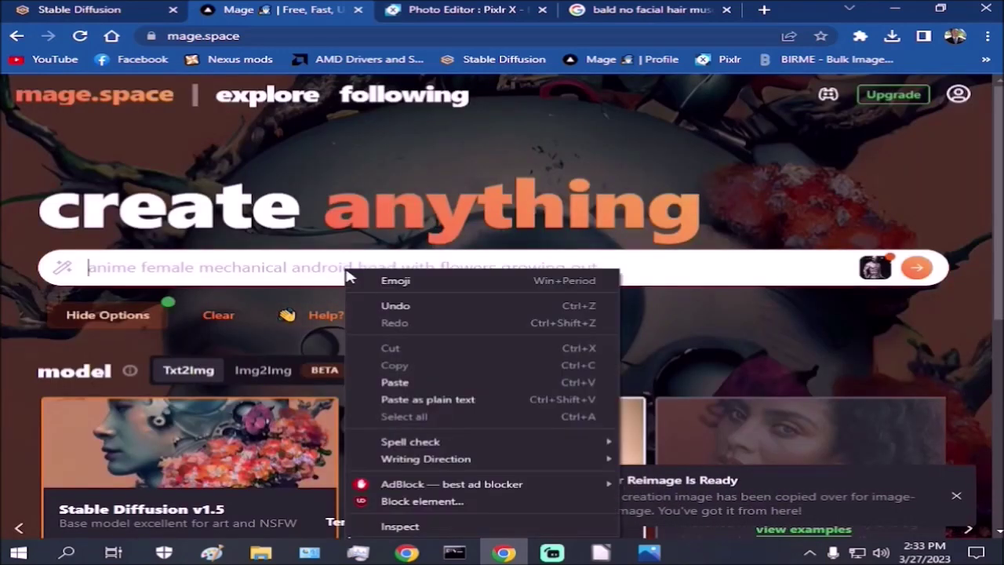
pyautogui.click(383, 381)
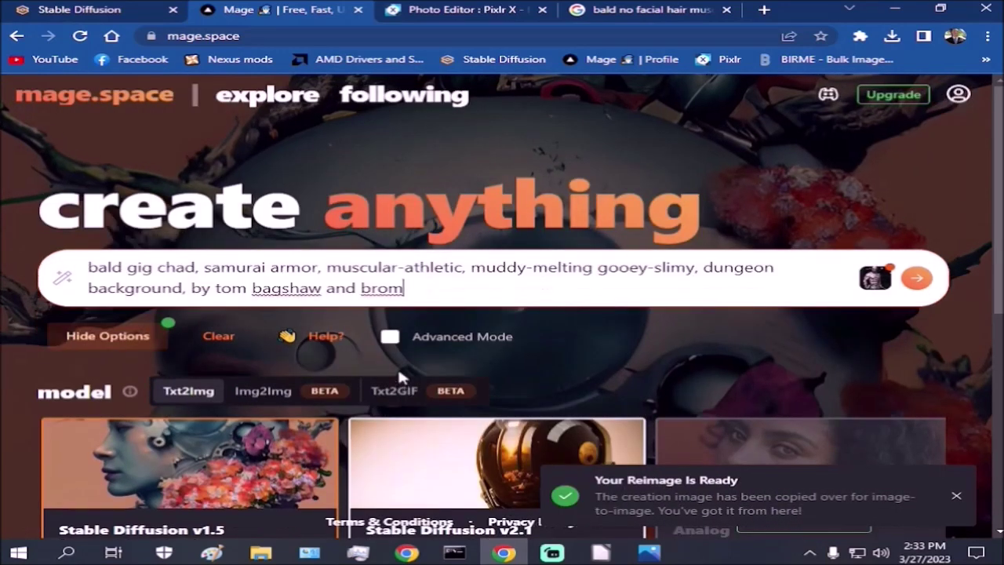
pyautogui.click(913, 279)
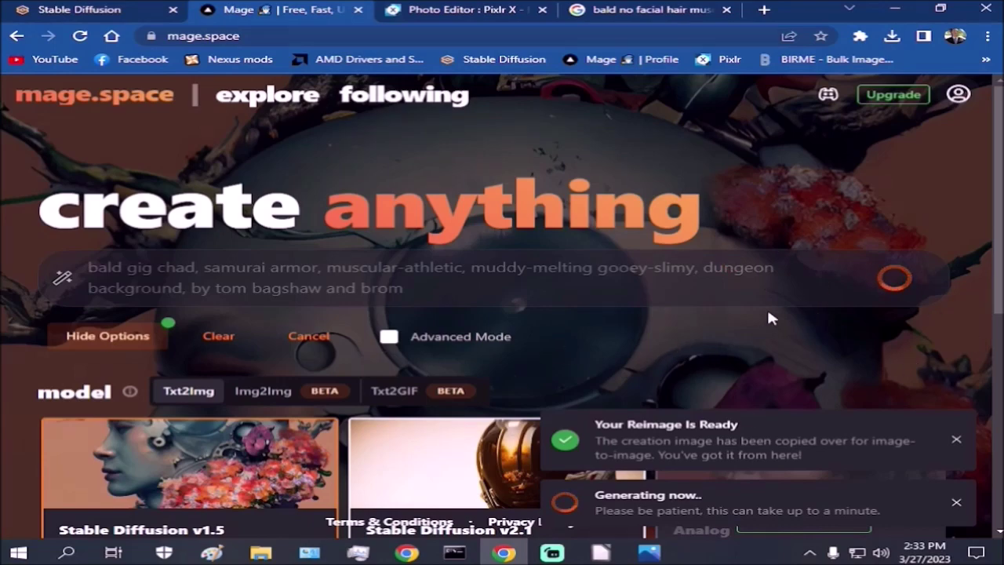
# Step: Check the Google reference photo during generation, return to Mage, and permanently delete the reimaged result
pyautogui.click(702, 9)
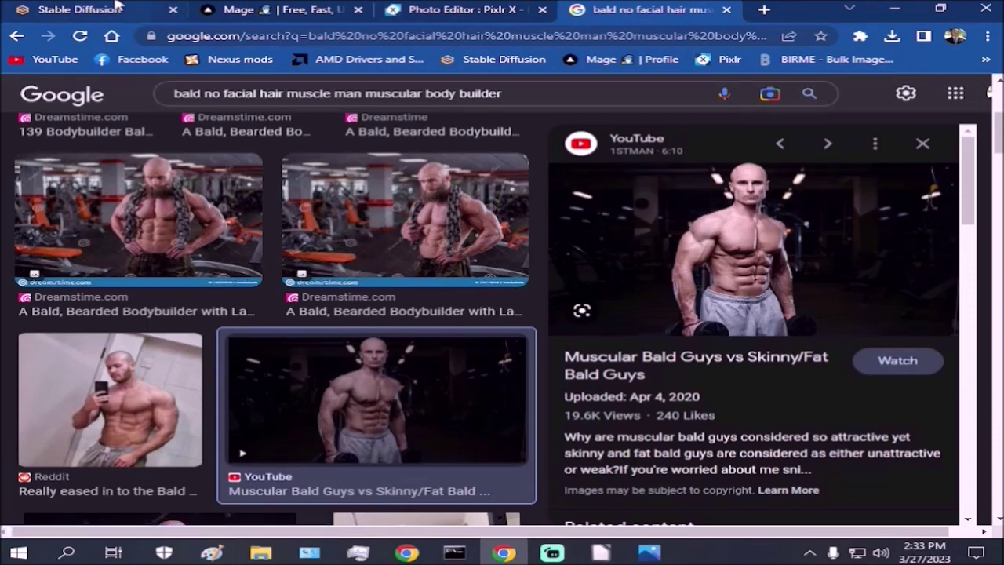
pyautogui.click(266, 8)
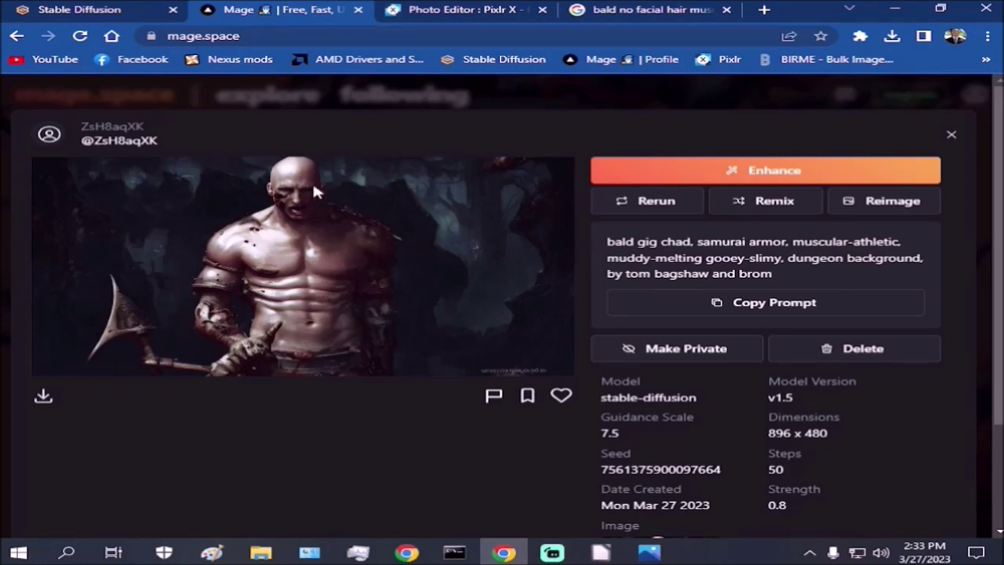
pyautogui.click(891, 359)
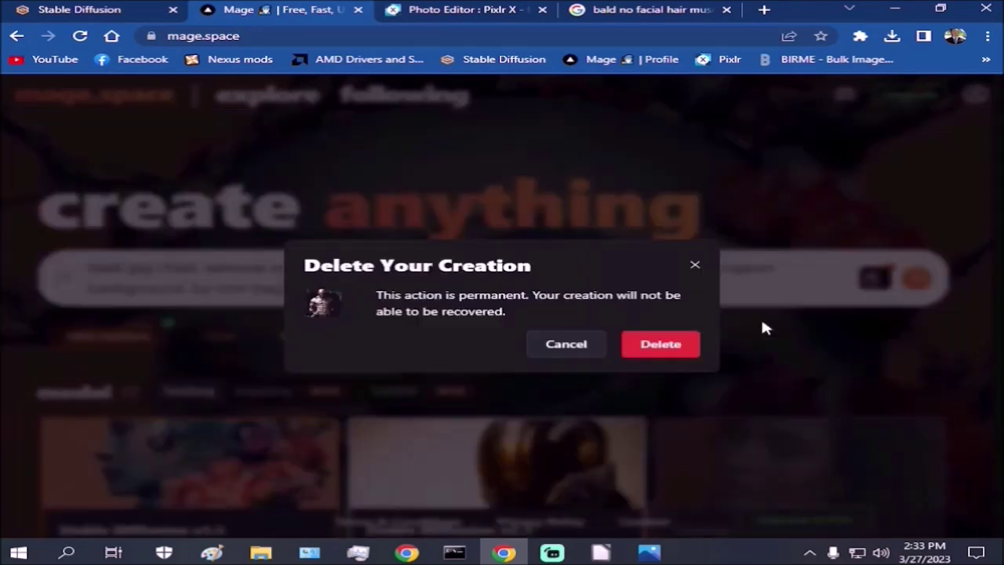
pyautogui.click(652, 343)
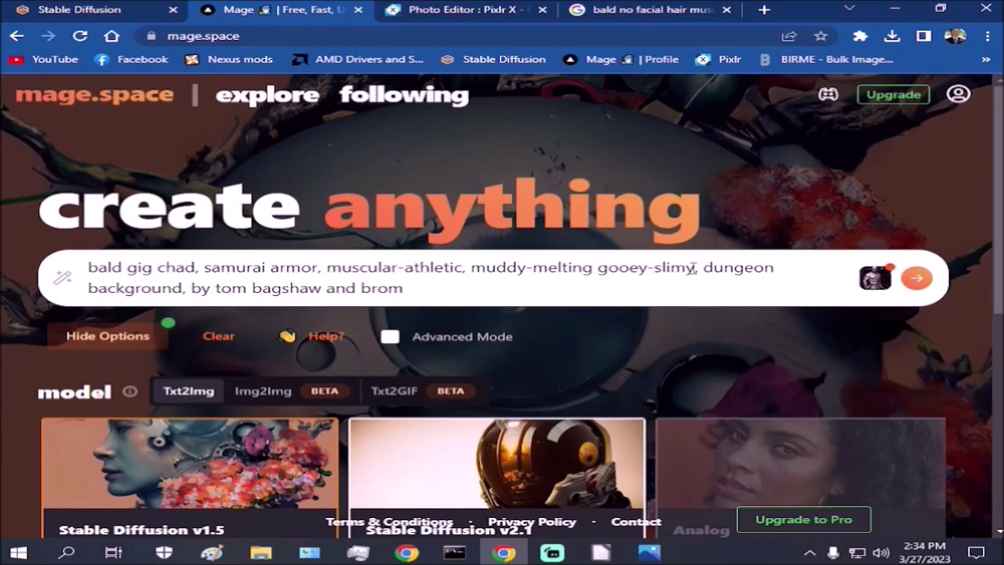
# Step: Add "mud monster" after "bald gig chad", "dripping-oozing" after "gooey-slimy" and "medieval" before "dungeon background" in the prompt, and generate an image
pyautogui.click(695, 267)
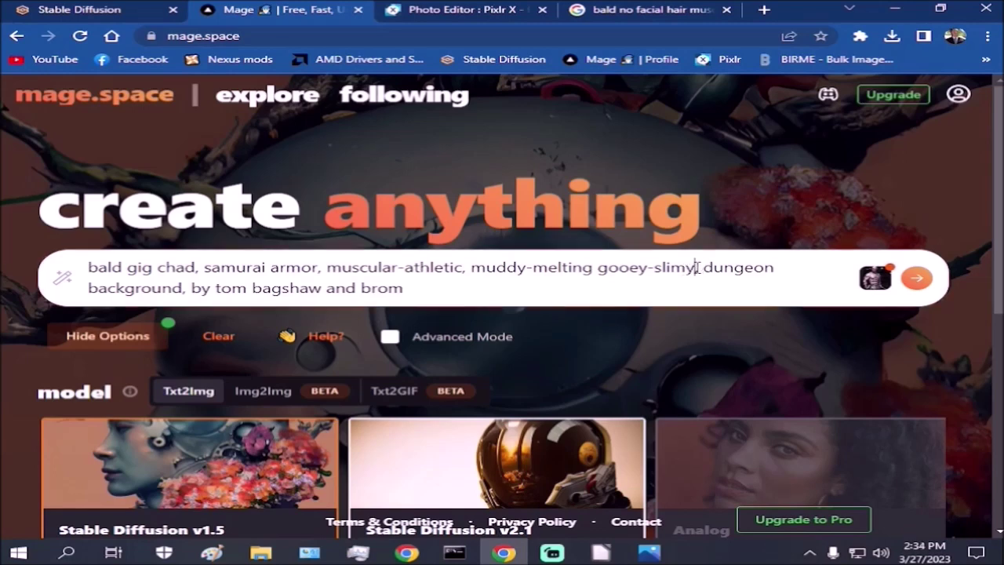
pyautogui.write('dripping,')
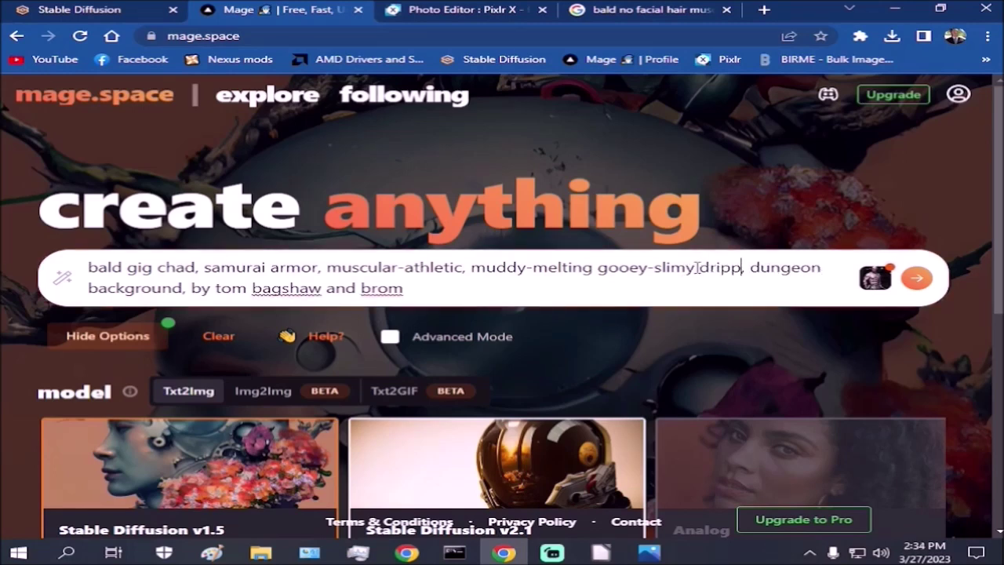
pyautogui.write('oozing')
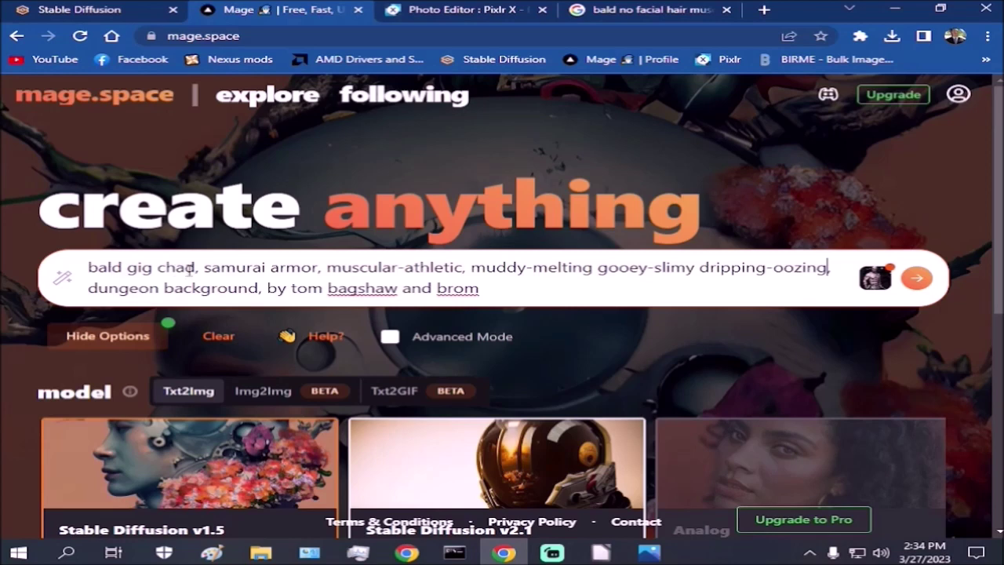
pyautogui.write('mud monster')
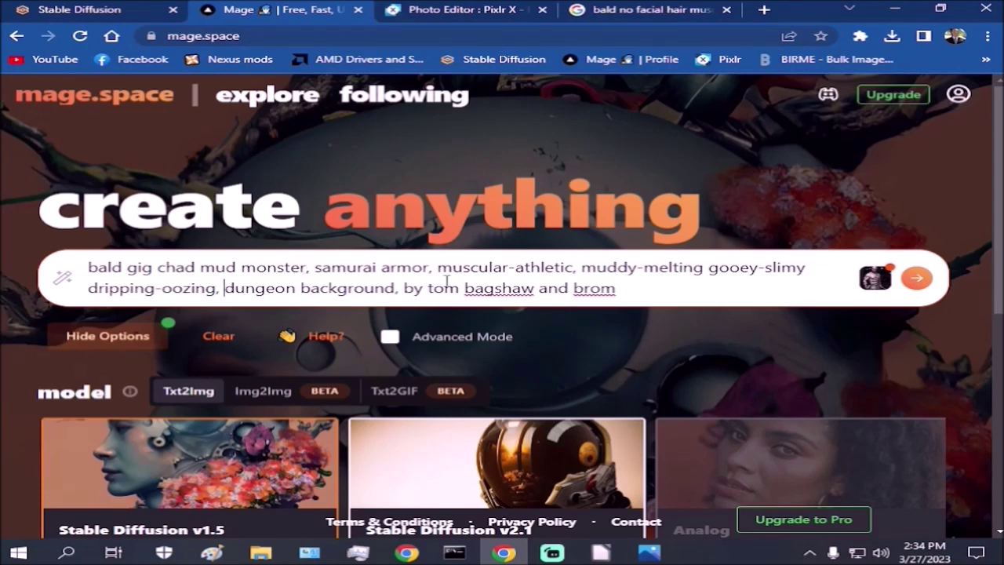
pyautogui.write('medieval')
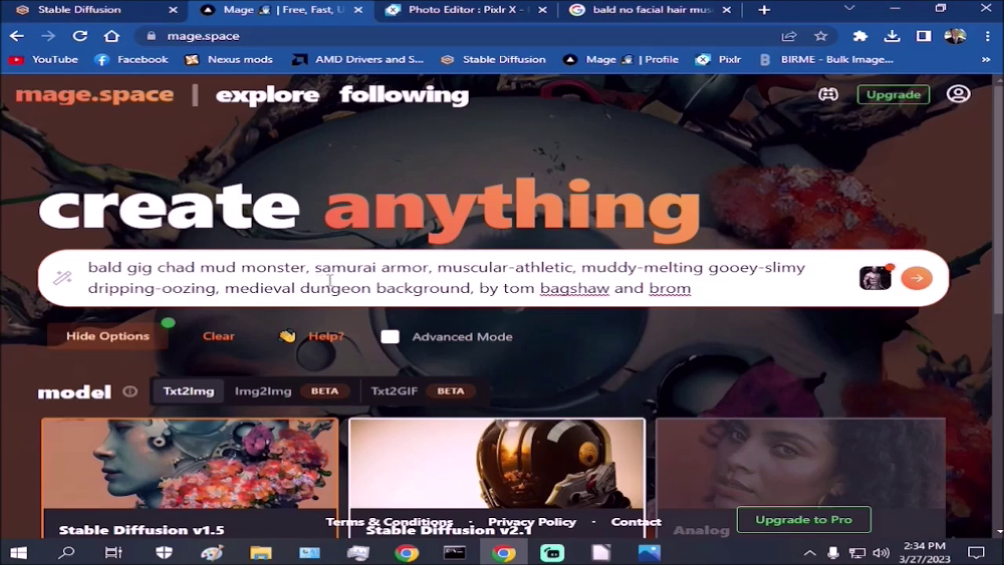
pyautogui.click(914, 279)
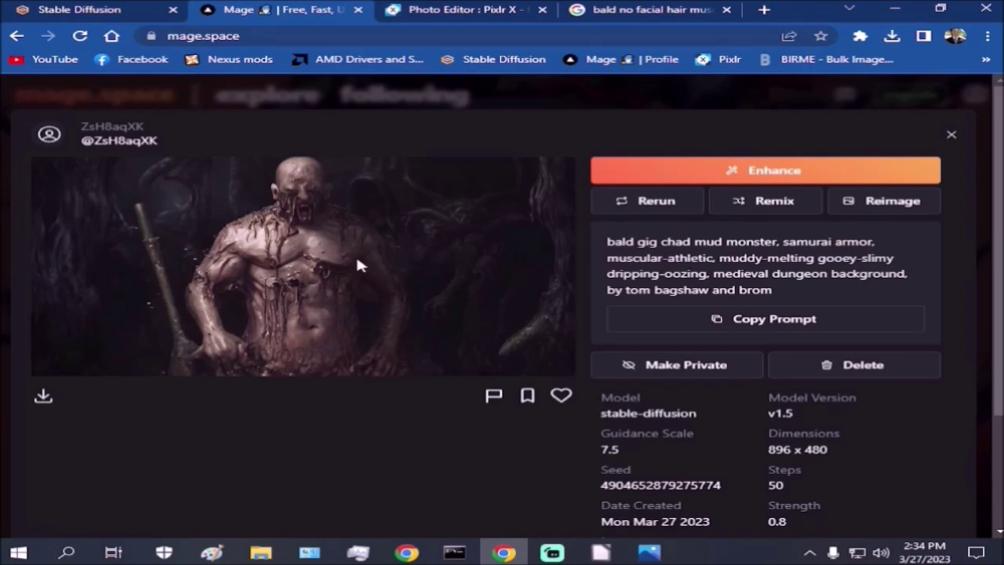
# Step: Rerun the mud monster image and permanently delete the new result
pyautogui.click(620, 204)
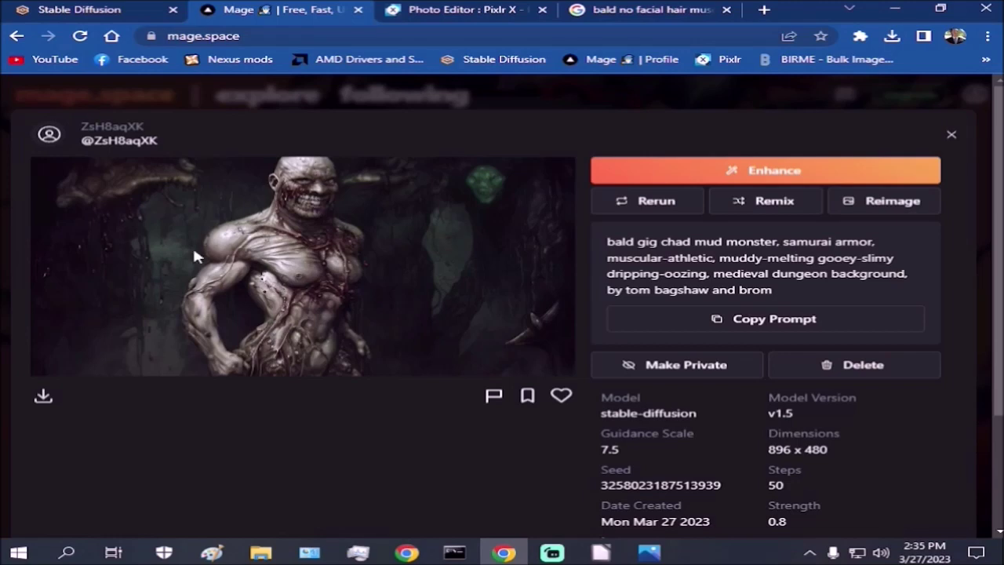
pyautogui.click(854, 372)
pyautogui.click(660, 345)
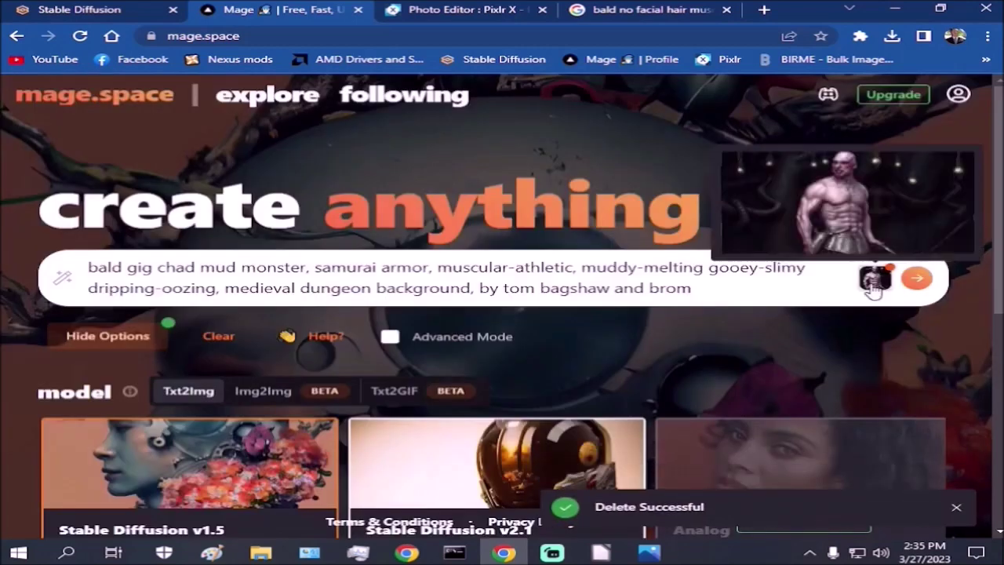
# Step: Set the reimaged warrior reference's prompt strength to 0.6 and generate an image with the mud monster prompt
pyautogui.click(873, 289)
pyautogui.scroll(-2, 389, 433)
pyautogui.moveTo(662, 431); pyautogui.dragTo(554, 428)
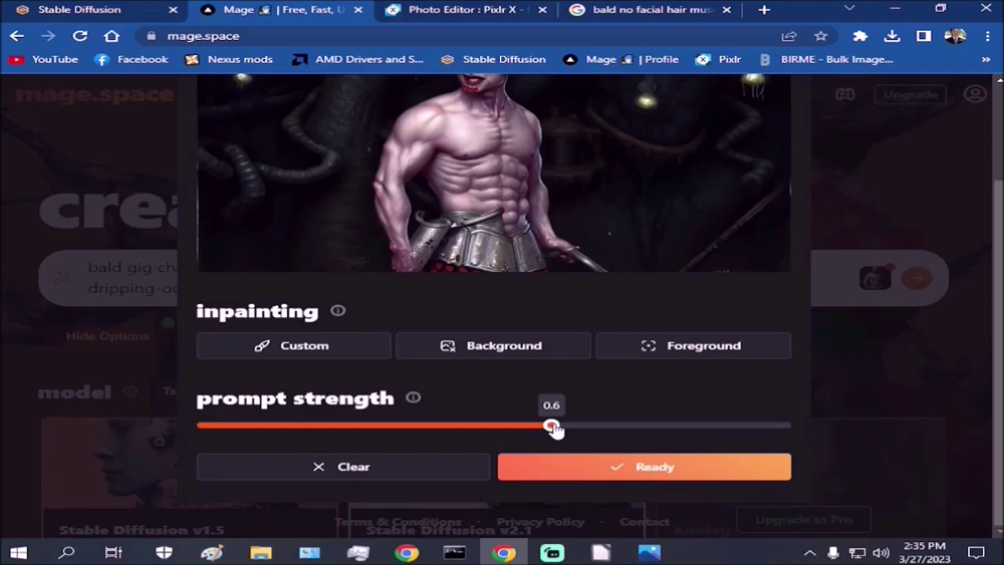
pyautogui.click(597, 468)
pyautogui.click(916, 277)
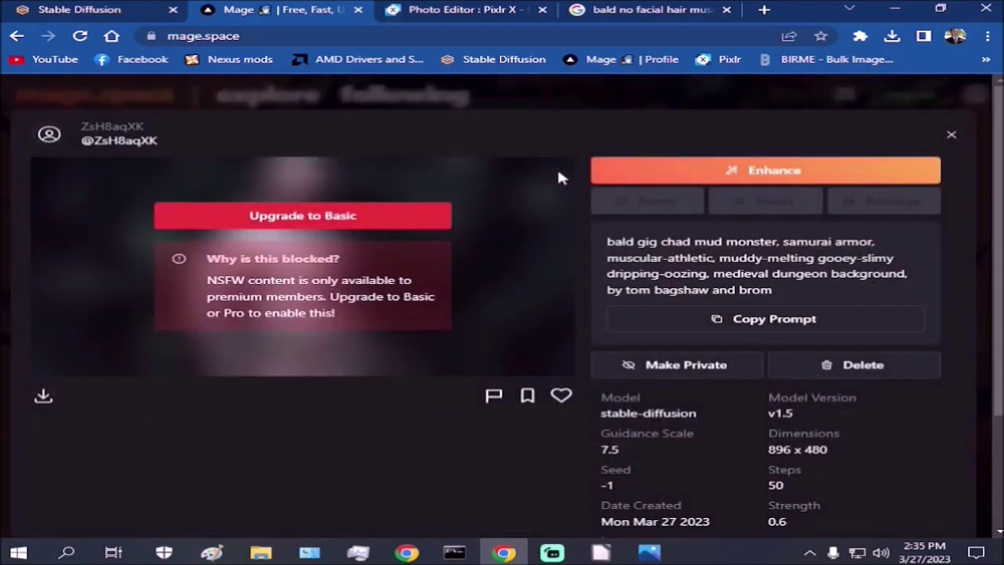
# Step: Permanently delete the blocked result, generate a replacement with the same settings, and rerun it for another variation
pyautogui.click(845, 364)
pyautogui.click(681, 345)
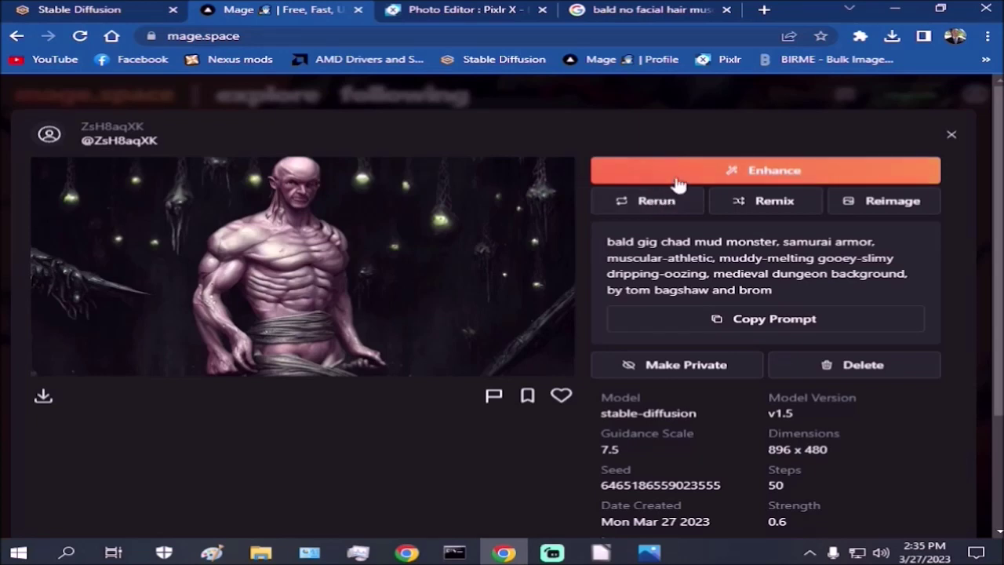
pyautogui.click(651, 201)
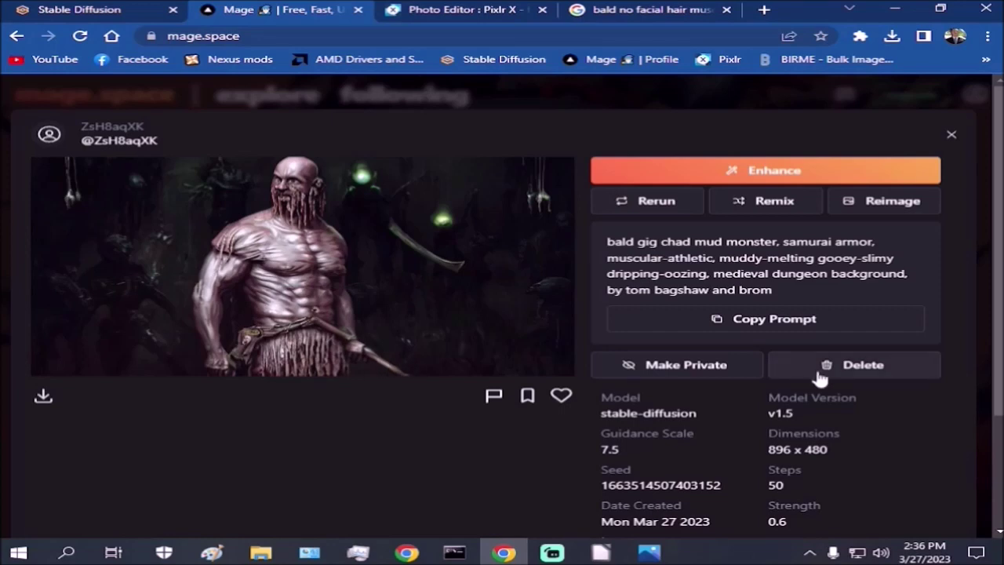
# Step: Permanently delete the current result and generate an image with "body builder" added after "gig chad" and "mud" changed to "mud-slime"
pyautogui.click(860, 365)
pyautogui.click(635, 345)
pyautogui.click(196, 269)
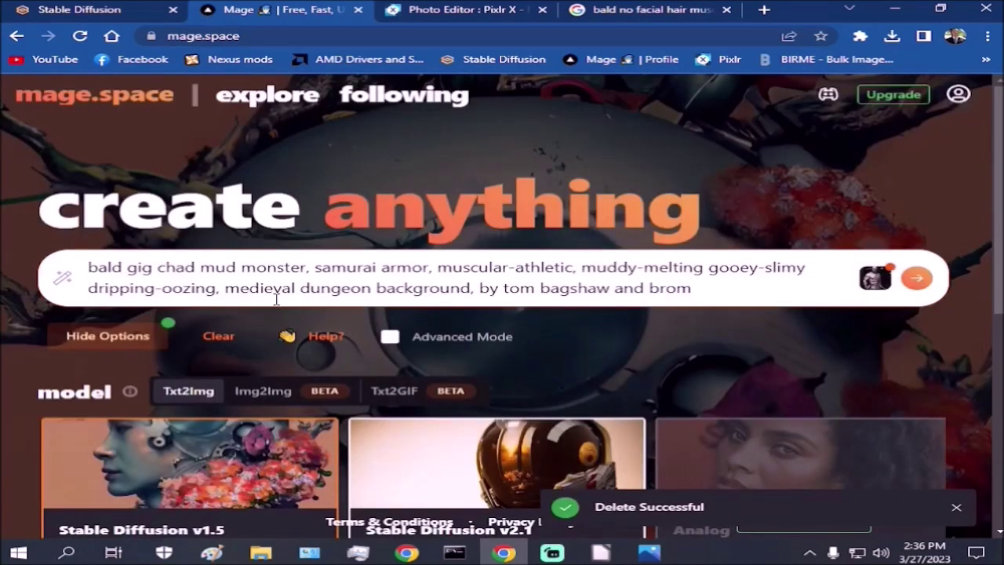
pyautogui.write('body bui')
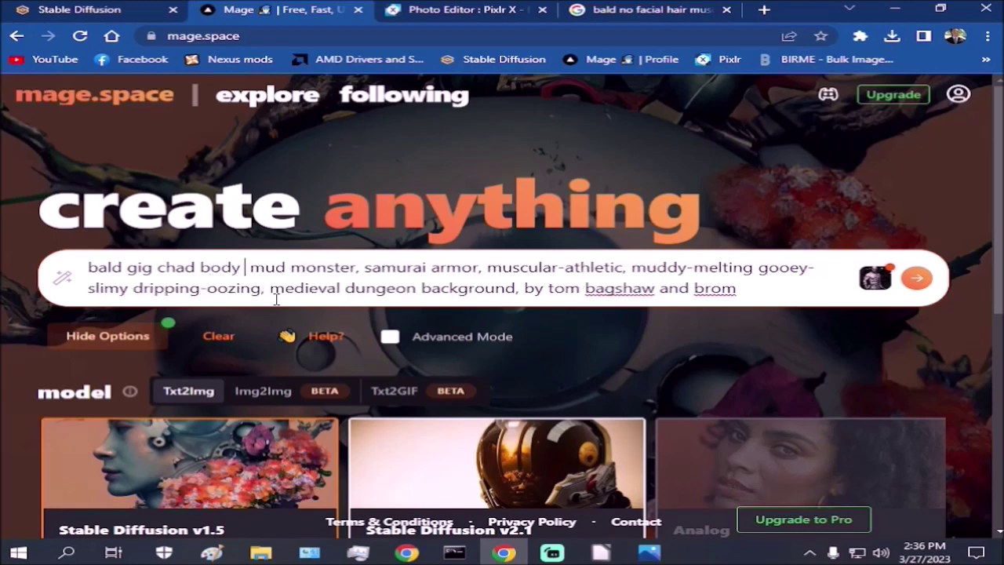
pyautogui.write('lder')
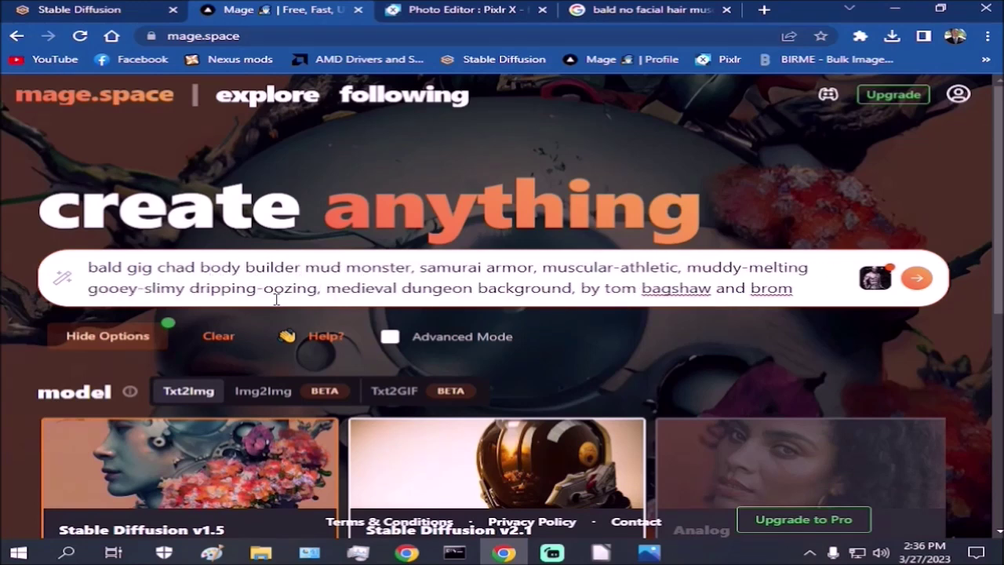
pyautogui.click(342, 265)
pyautogui.write('slime')
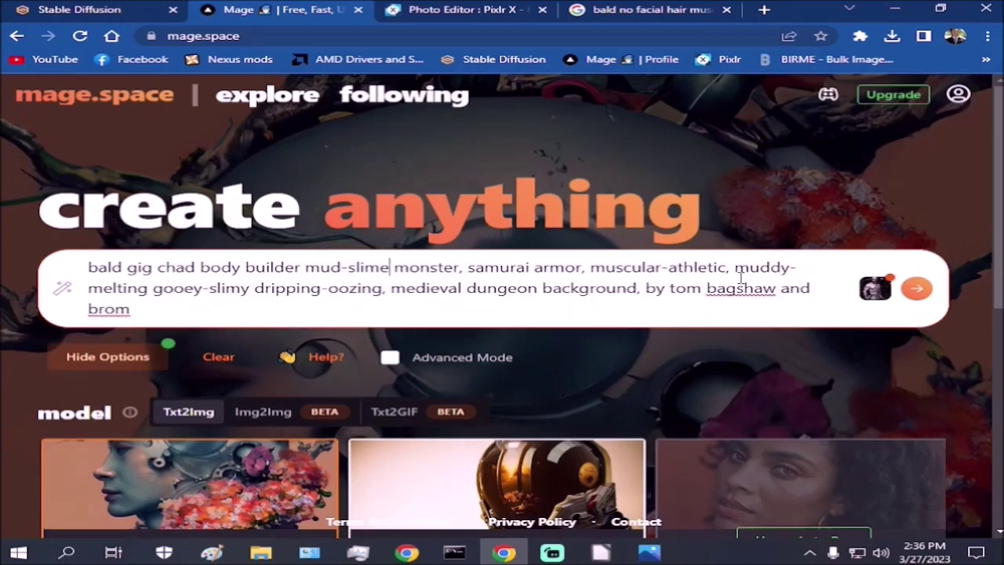
pyautogui.click(916, 278)
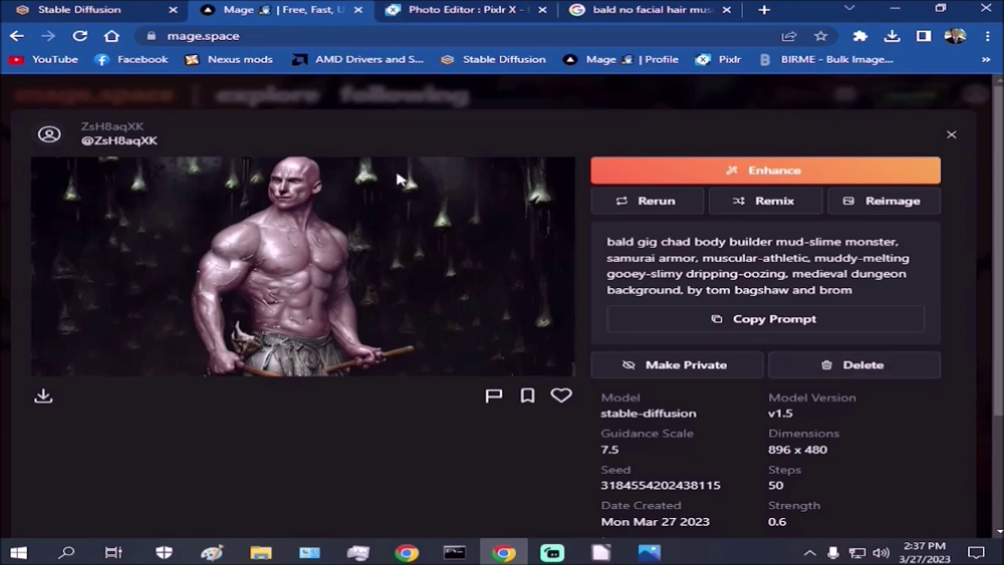
# Step: Permanently delete the new result and generate another image with ", 4k hd" appended to the prompt
pyautogui.click(854, 369)
pyautogui.click(660, 349)
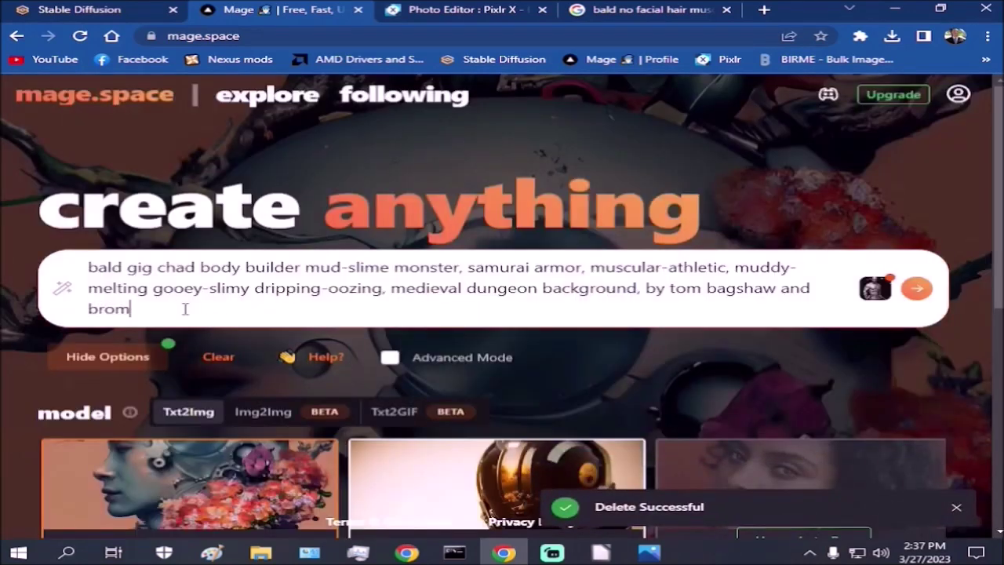
pyautogui.click(185, 309)
pyautogui.write(', 4k hd')
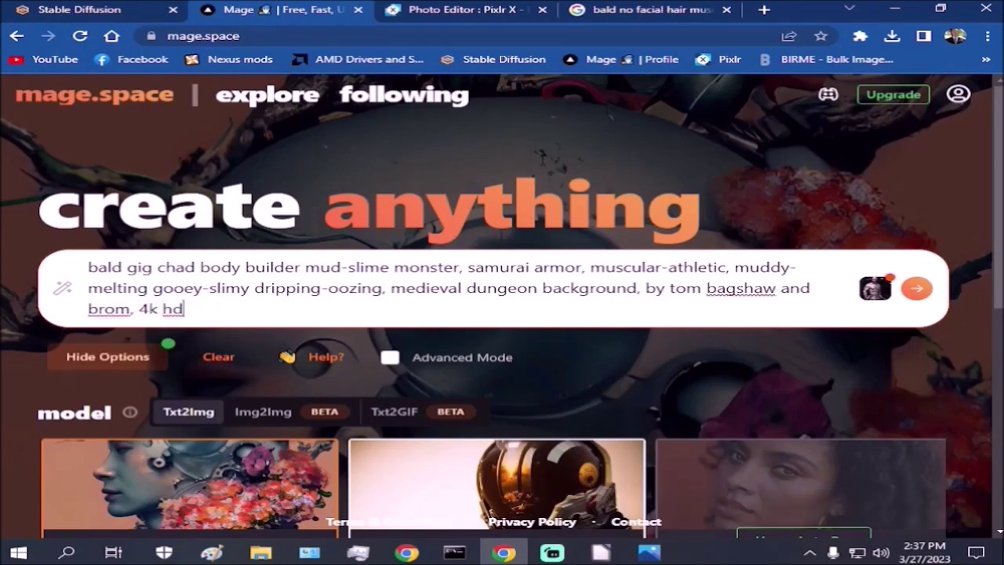
pyautogui.click(916, 290)
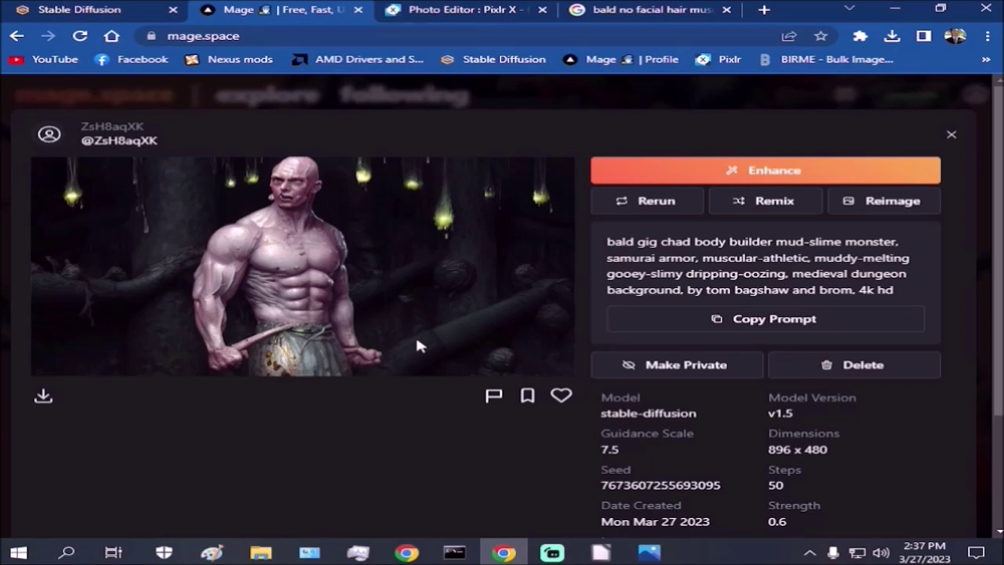
# Step: Permanently delete the 4k hd result and generate an image with "gig chad" replaced by "male" in the prompt
pyautogui.click(873, 372)
pyautogui.click(690, 348)
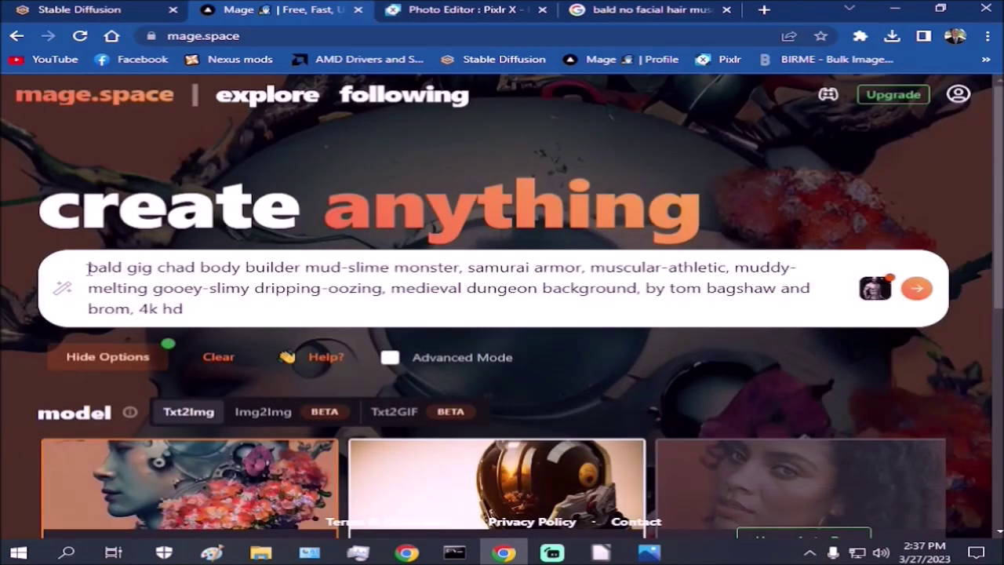
pyautogui.doubleClick(198, 267)
pyautogui.moveTo(199, 267); pyautogui.dragTo(130, 266)
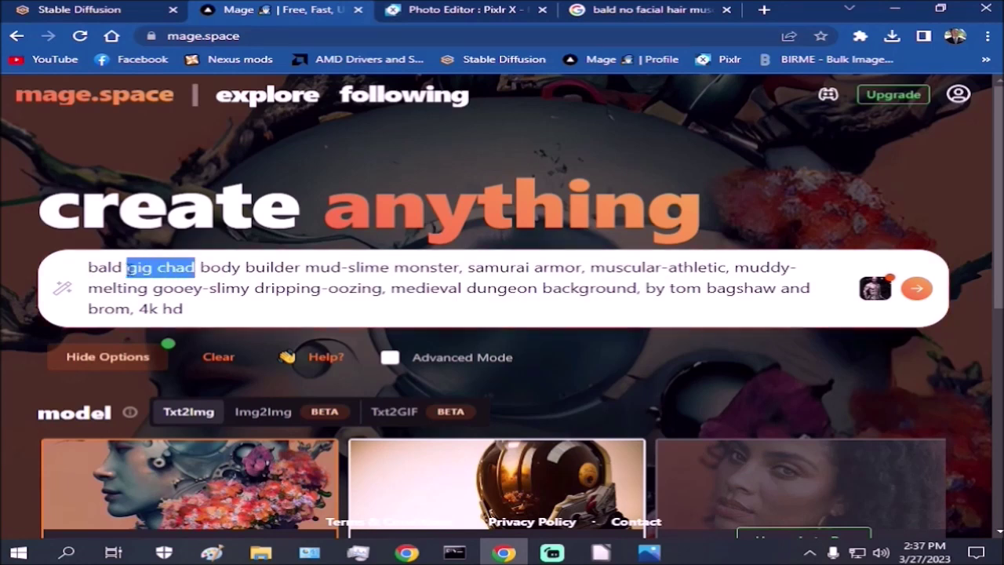
pyautogui.press('BackSpace')
pyautogui.write('male')
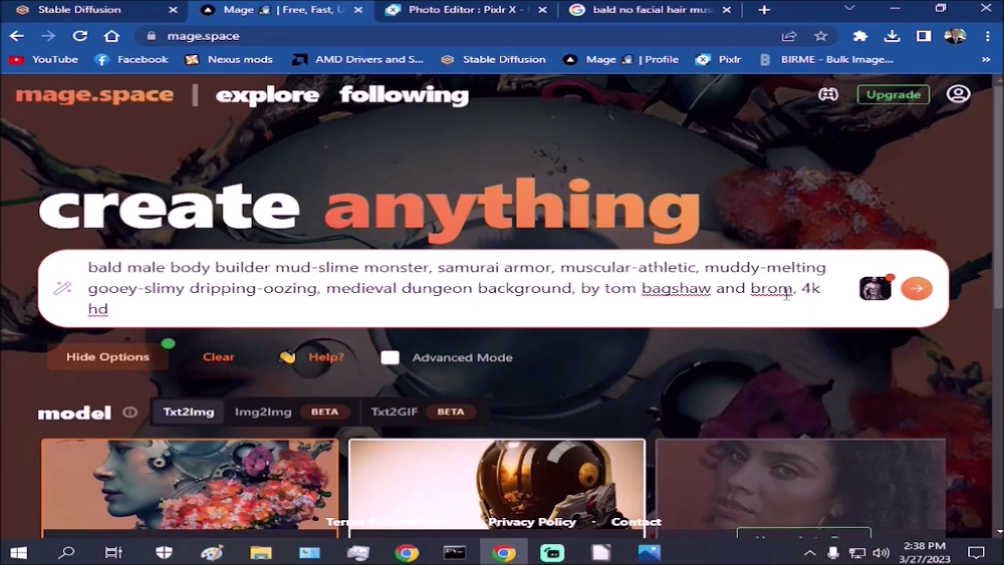
pyautogui.click(916, 288)
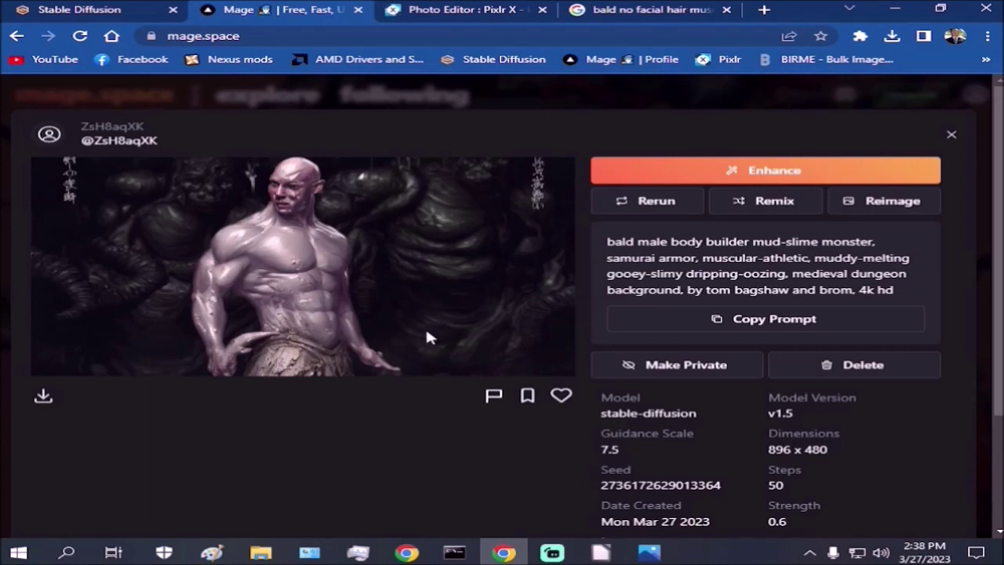
# Step: Permanently delete the result, move "mud-slime monster" in front of "body builder" in the prompt, and generate an image
pyautogui.click(824, 366)
pyautogui.click(651, 347)
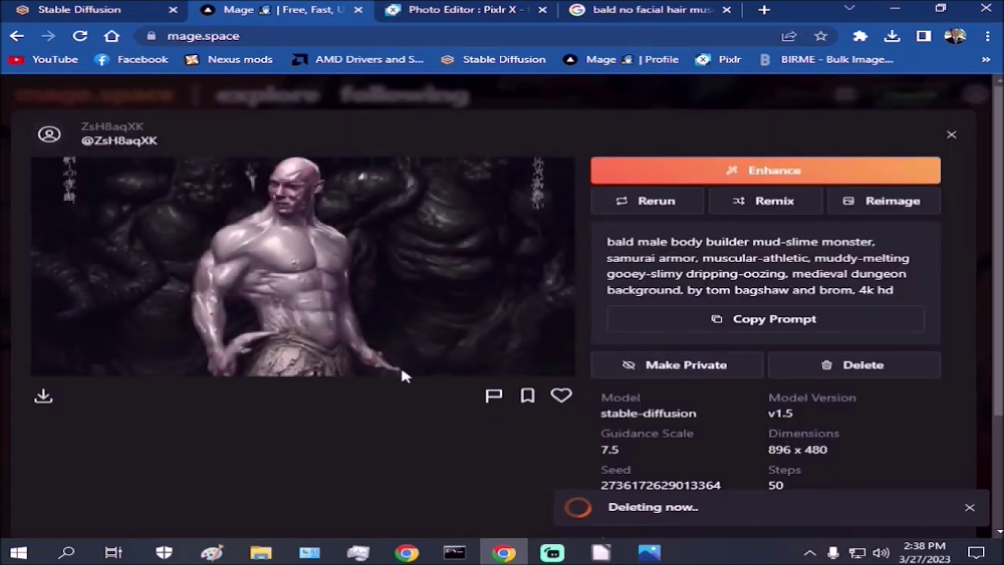
pyautogui.moveTo(275, 267); pyautogui.dragTo(430, 268)
pyautogui.rightClick(430, 267)
pyautogui.click(463, 288)
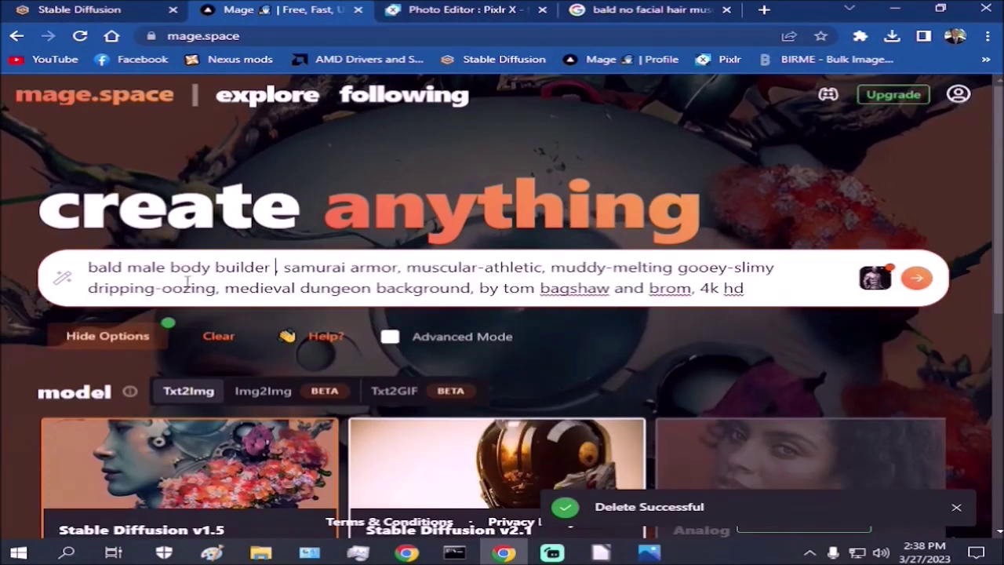
pyautogui.rightClick(171, 267)
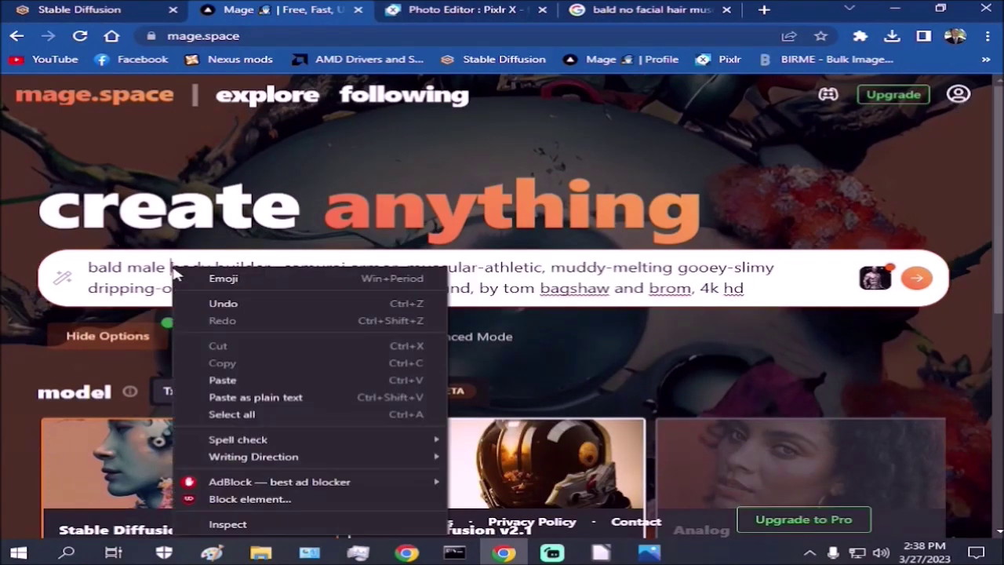
pyautogui.click(228, 381)
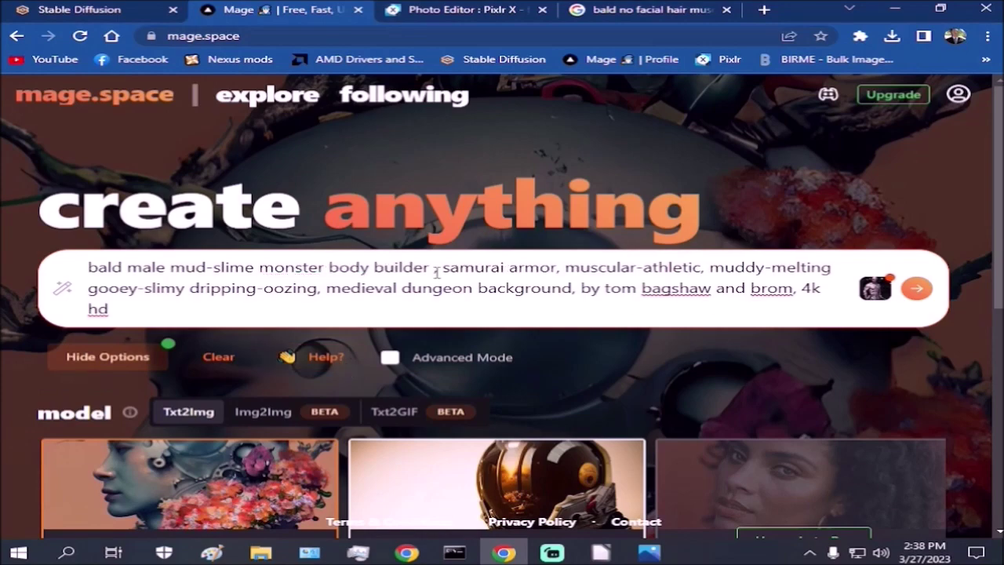
pyautogui.press('BackSpace')
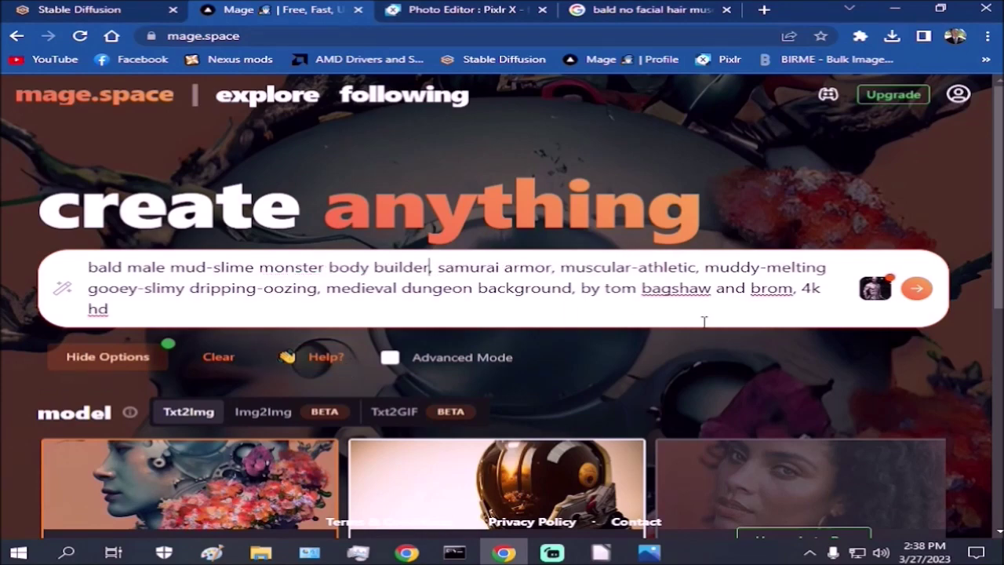
pyautogui.click(916, 288)
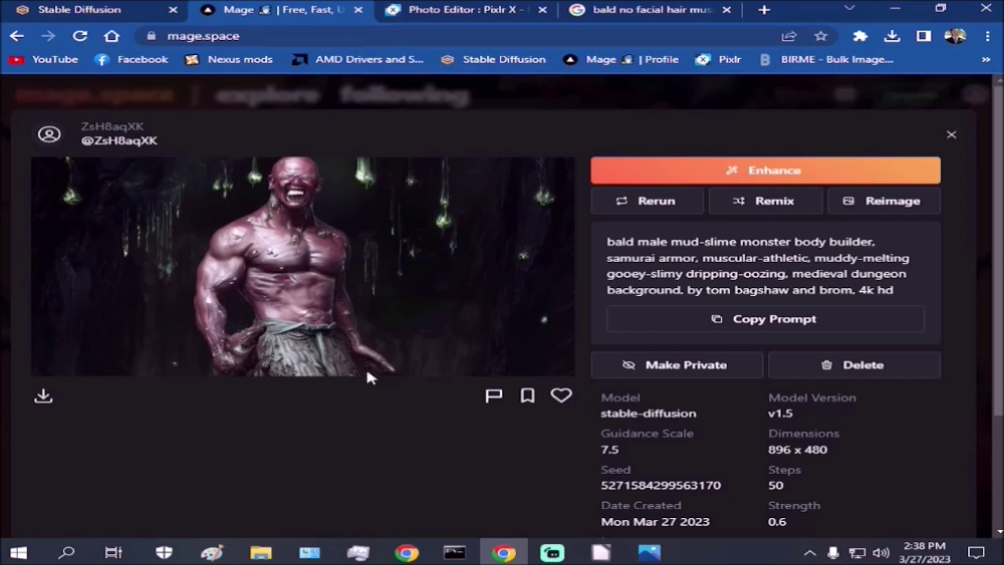
# Step: Permanently delete the laughing body builder result and generate a replacement with the same prompt
pyautogui.click(860, 372)
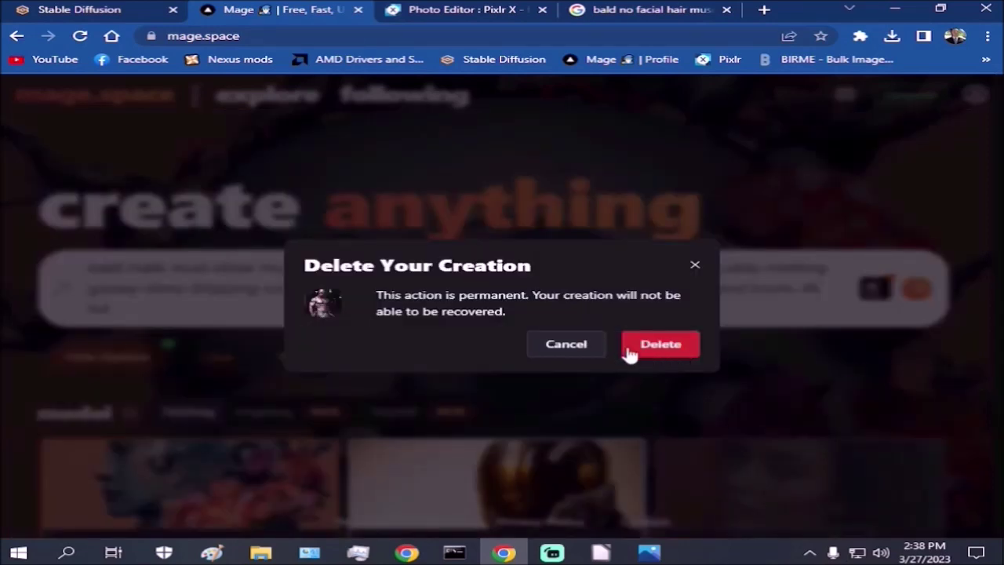
pyautogui.click(637, 347)
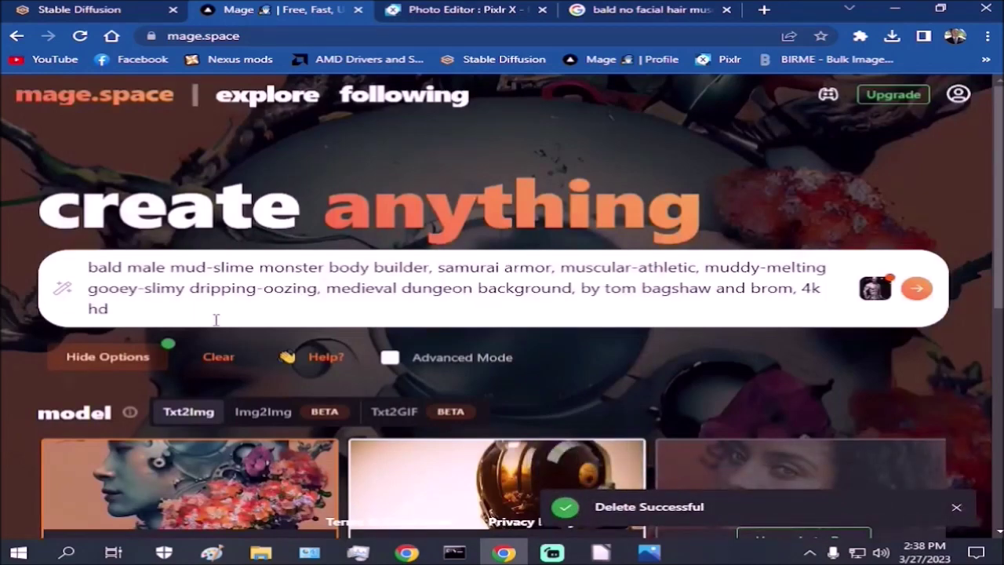
pyautogui.click(914, 288)
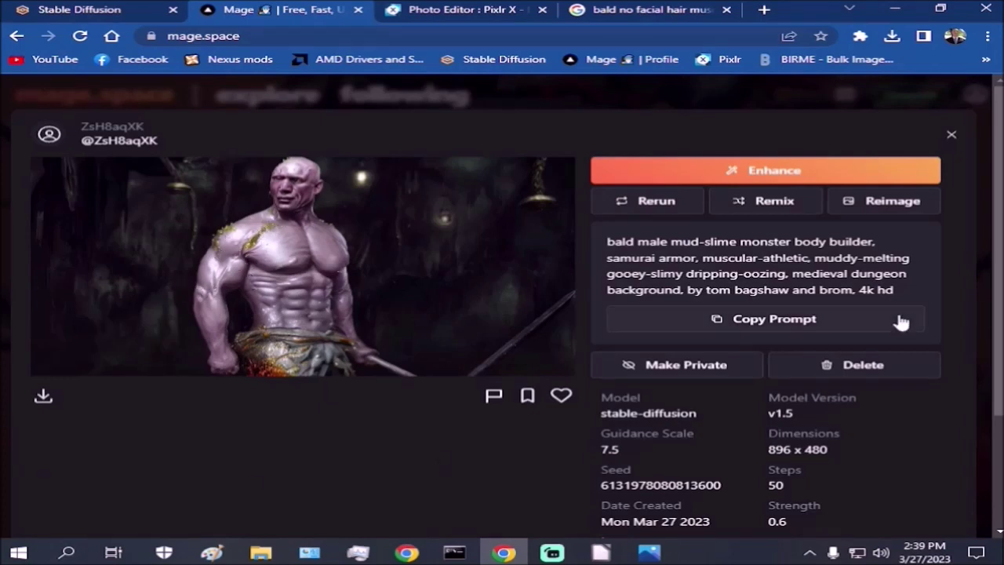
# Step: Copy the prompt of the new result, reimage it as the reference, and paste the prompt back in
pyautogui.scroll(-2, 749, 467)
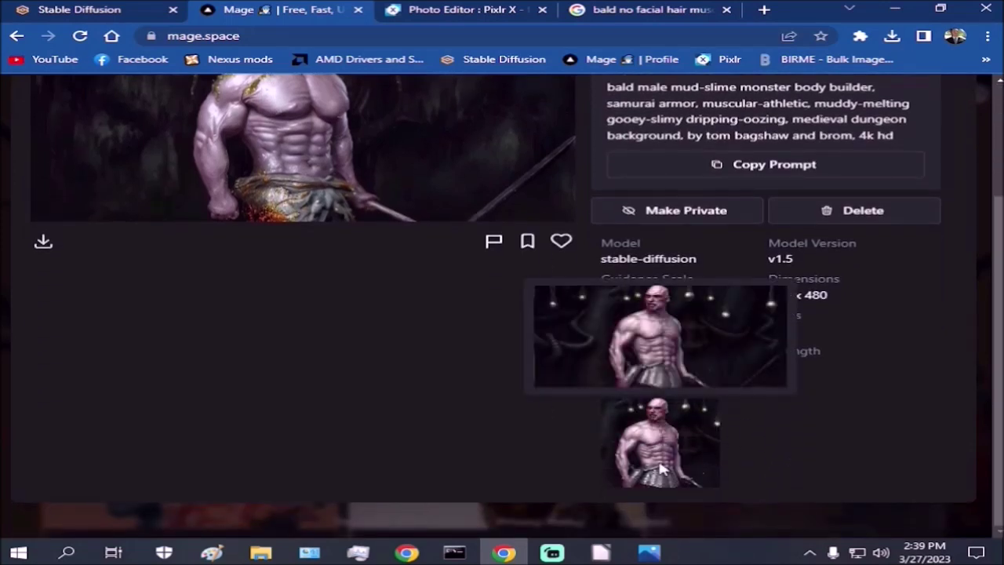
pyautogui.scroll(2, 659, 468)
pyautogui.scroll(-2, 663, 471)
pyautogui.scroll(2, 659, 466)
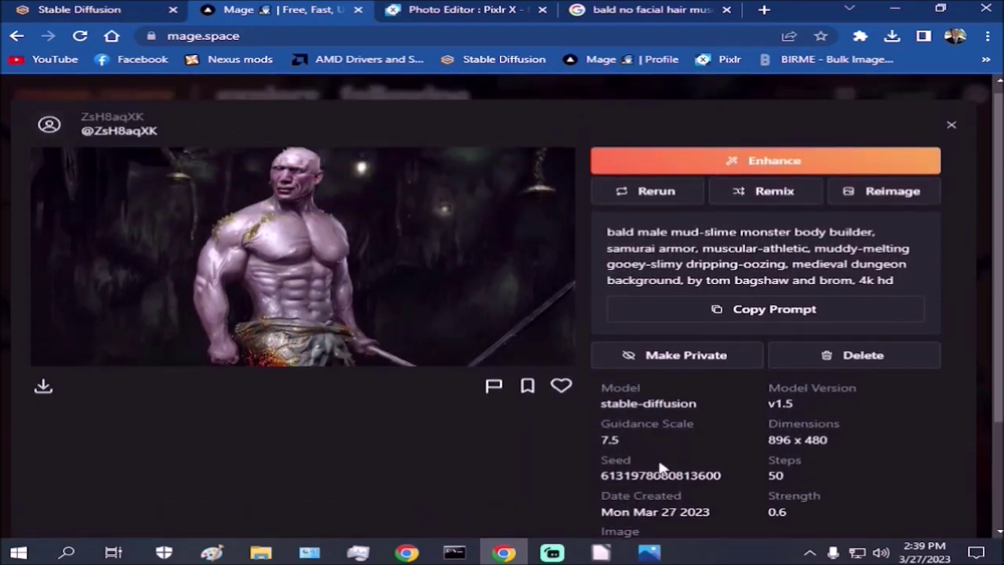
pyautogui.click(773, 312)
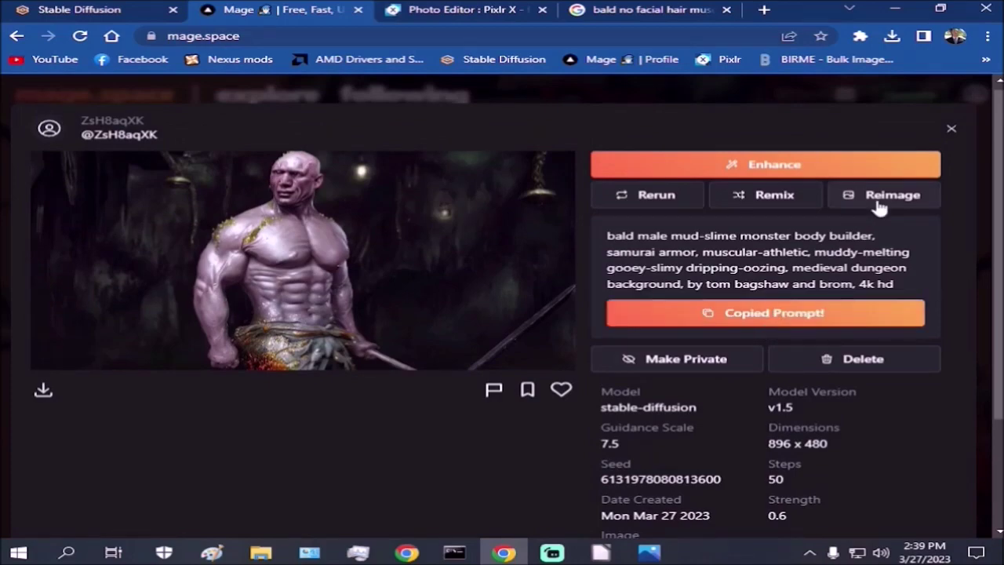
pyautogui.click(877, 201)
pyautogui.rightClick(525, 268)
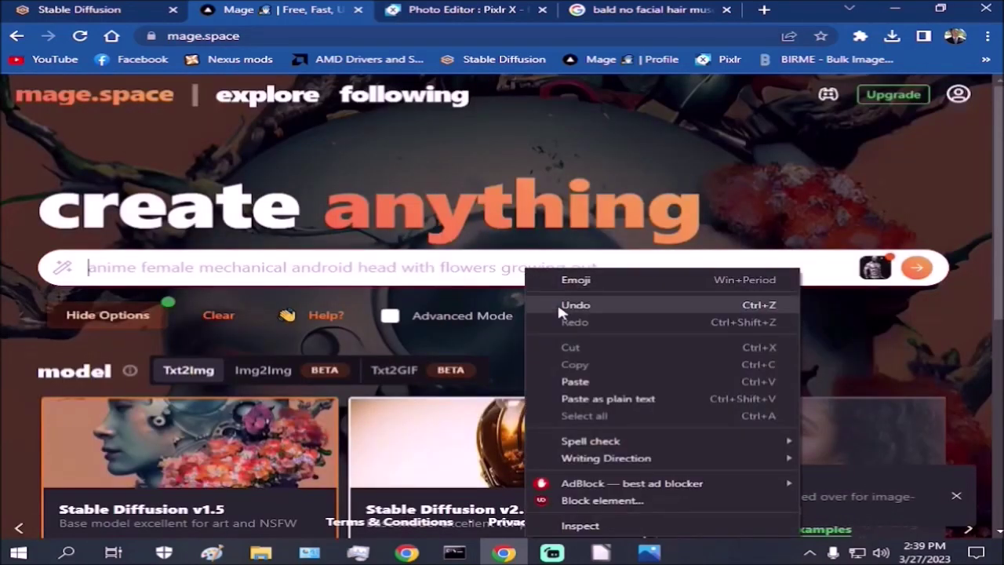
pyautogui.click(575, 381)
# Step: Set the new reference's prompt strength to 0.6 and generate an image
pyautogui.click(875, 268)
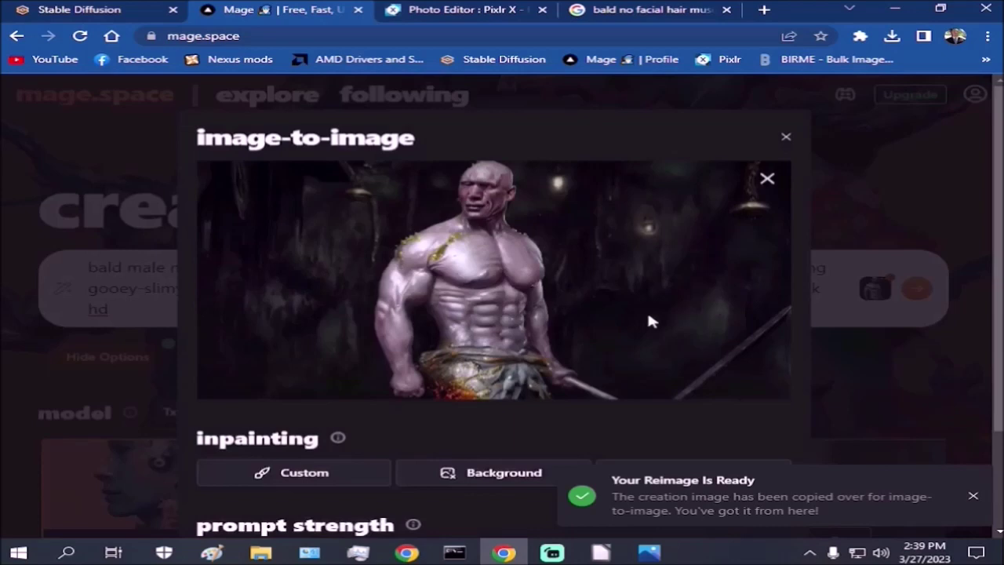
pyautogui.scroll(-2, 647, 321)
pyautogui.moveTo(666, 428); pyautogui.dragTo(552, 430)
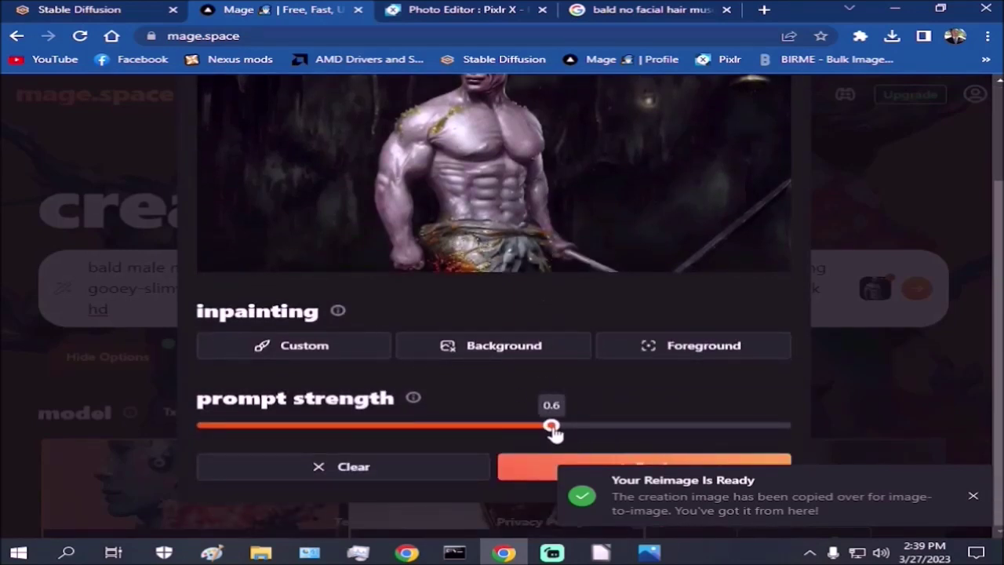
pyautogui.click(632, 469)
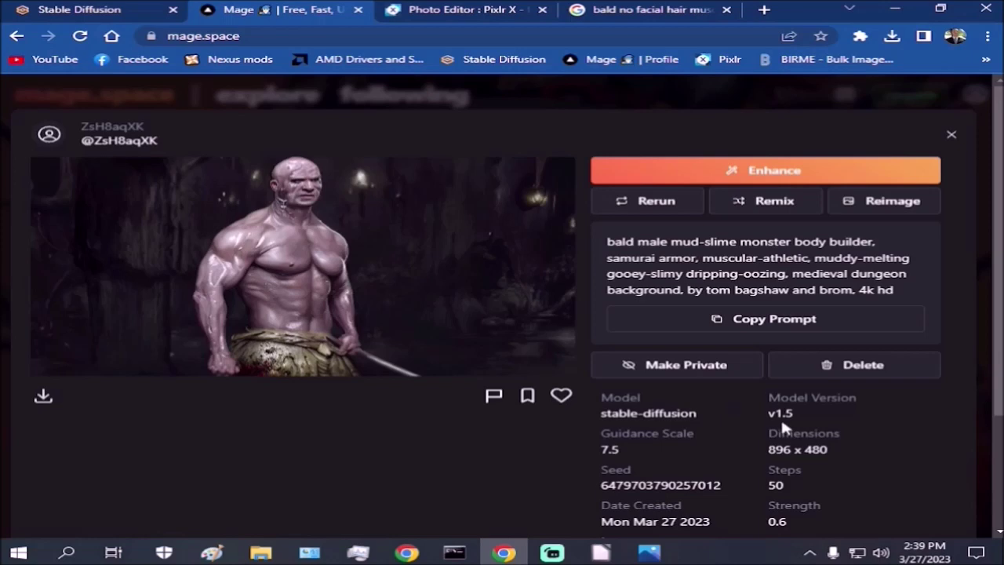
# Step: Permanently delete the result and generate an image with the reference's prompt strength raised to 0.7
pyautogui.click(863, 365)
pyautogui.click(655, 345)
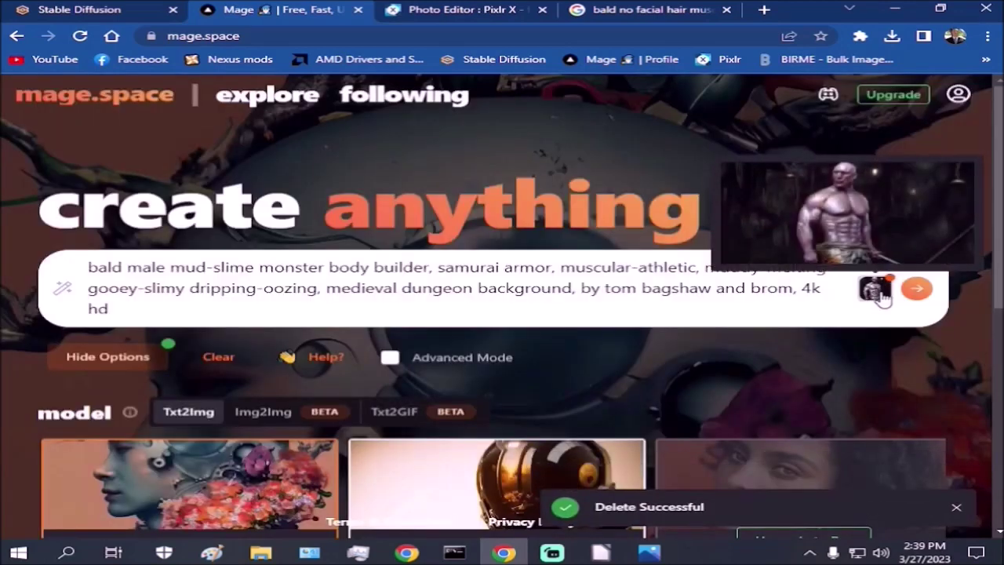
pyautogui.click(876, 290)
pyautogui.scroll(-3, 510, 408)
pyautogui.moveTo(554, 428)
pyautogui.moveTo(552, 427); pyautogui.dragTo(610, 427)
pyautogui.click(651, 469)
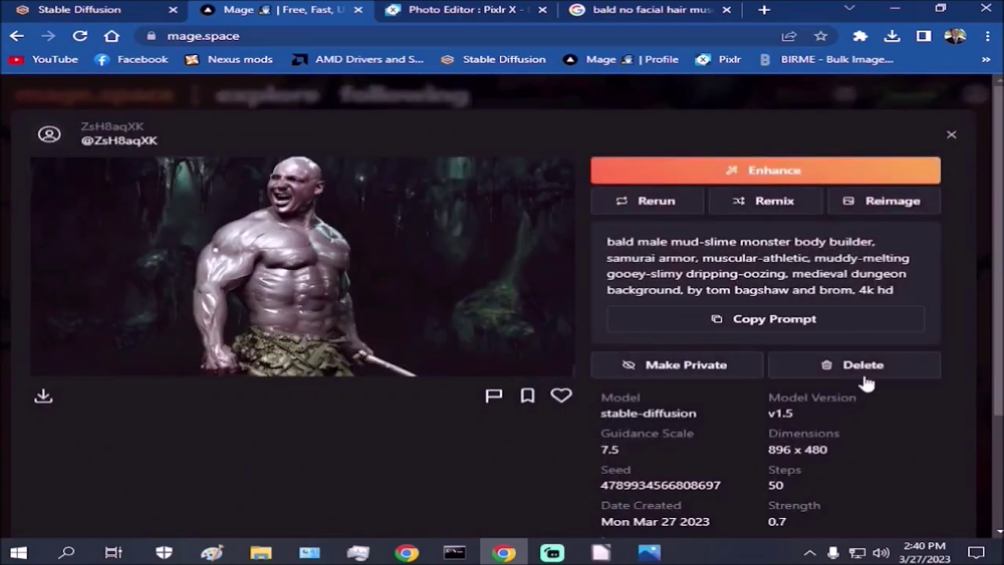
# Step: Permanently delete the 0.7 strength result and generate an image with the prompt strength raised to 0.8
pyautogui.click(862, 367)
pyautogui.moveTo(612, 432); pyautogui.dragTo(661, 429)
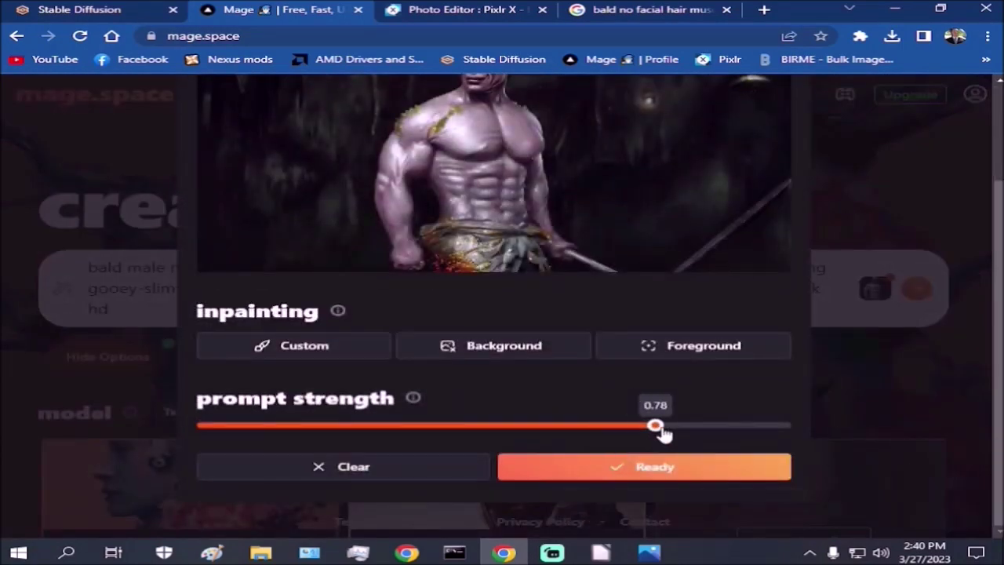
pyautogui.click(657, 466)
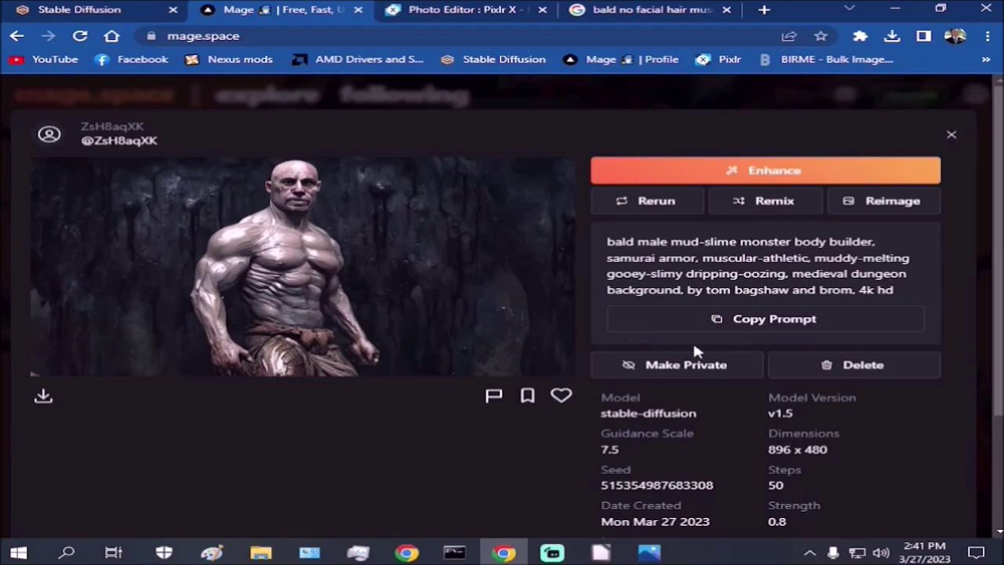
# Step: Copy the prompt of the 0.8 strength result, reimage it as the new reference, and restore the prompt
pyautogui.click(766, 319)
pyautogui.click(881, 200)
pyautogui.click(753, 272)
pyautogui.hotkey('ctrl', 'v')
pyautogui.click(870, 298)
pyautogui.click(705, 457)
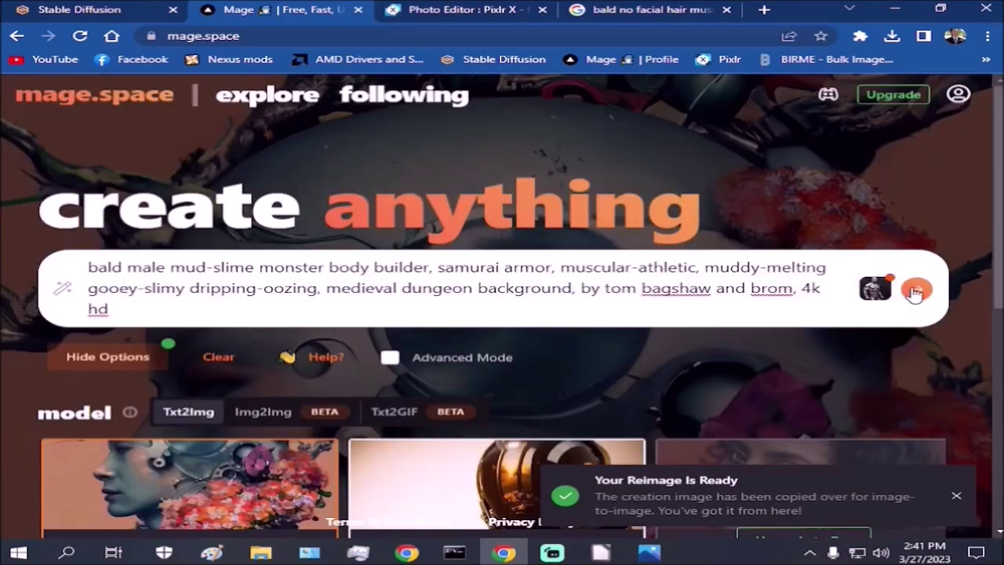
# Step: Generate an image from the new reference at 0.8 prompt strength and delete the blocked result
pyautogui.click(916, 292)
pyautogui.scroll(-5, 217, 433)
pyautogui.scroll(2, 68, 398)
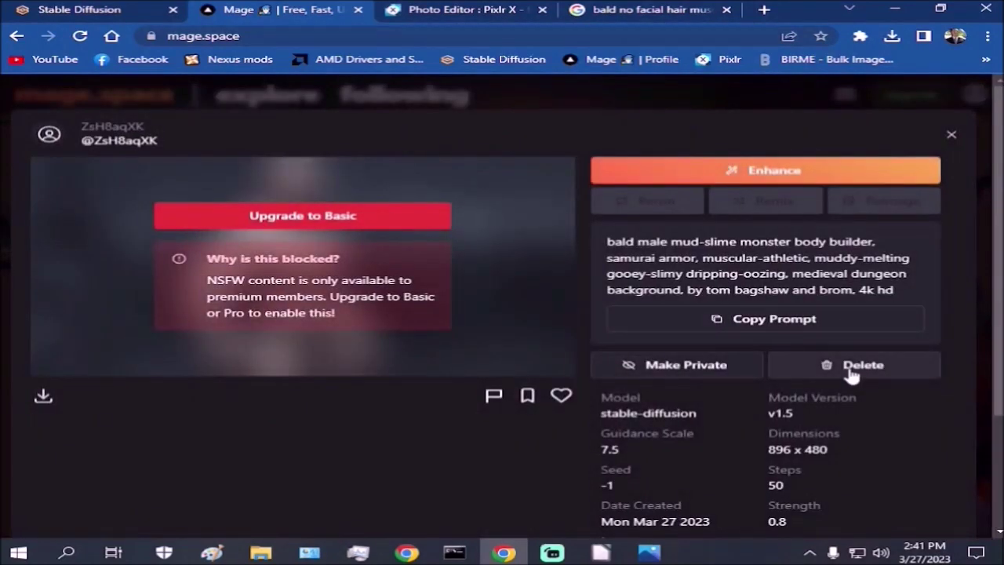
pyautogui.click(852, 367)
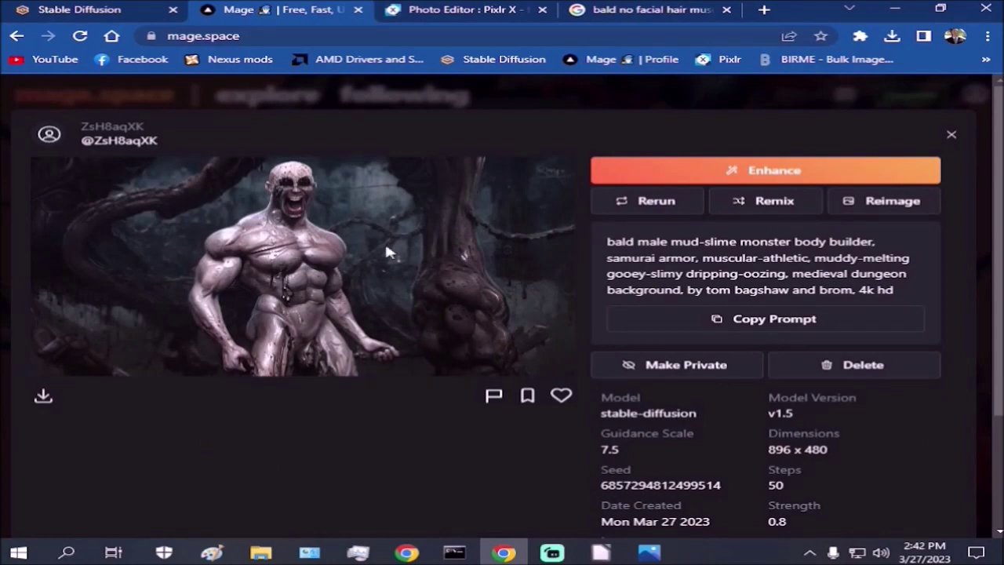
# Step: Delete the 0.8 strength result, replace "bald male" with "hulking" in the prompt, and generate a new image
pyautogui.click(839, 369)
pyautogui.doubleClick(130, 267)
pyautogui.keyDown('shift'); pyautogui.click(31, 271); pyautogui.keyUp('shift')
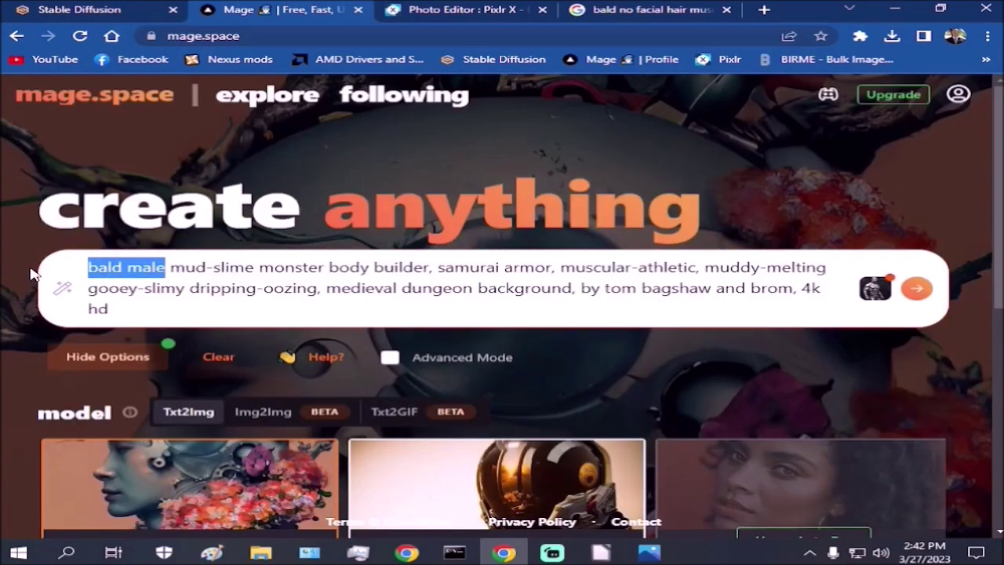
pyautogui.write('hulking')
pyautogui.press('Return')
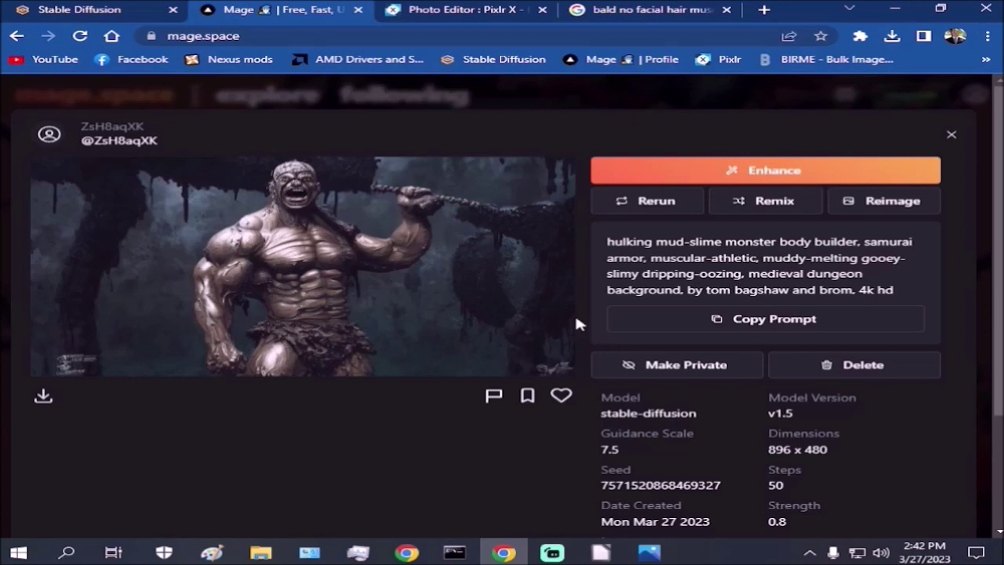
# Step: Download the hulking mud-slime monster image and switch to the BIRME bulk image resizer
pyautogui.scroll(-2, 314, 329)
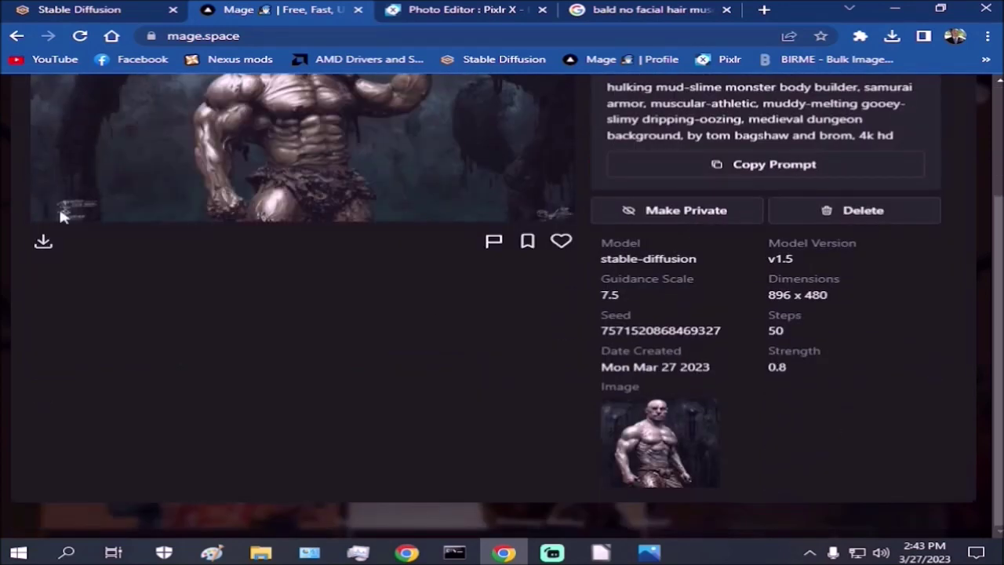
pyautogui.scroll(2, 78, 353)
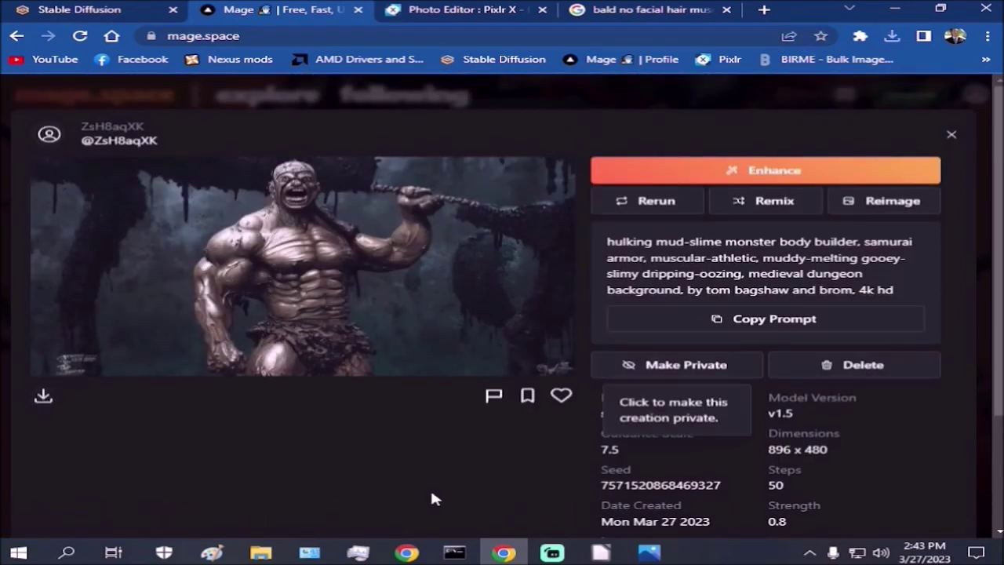
pyautogui.click(651, 9)
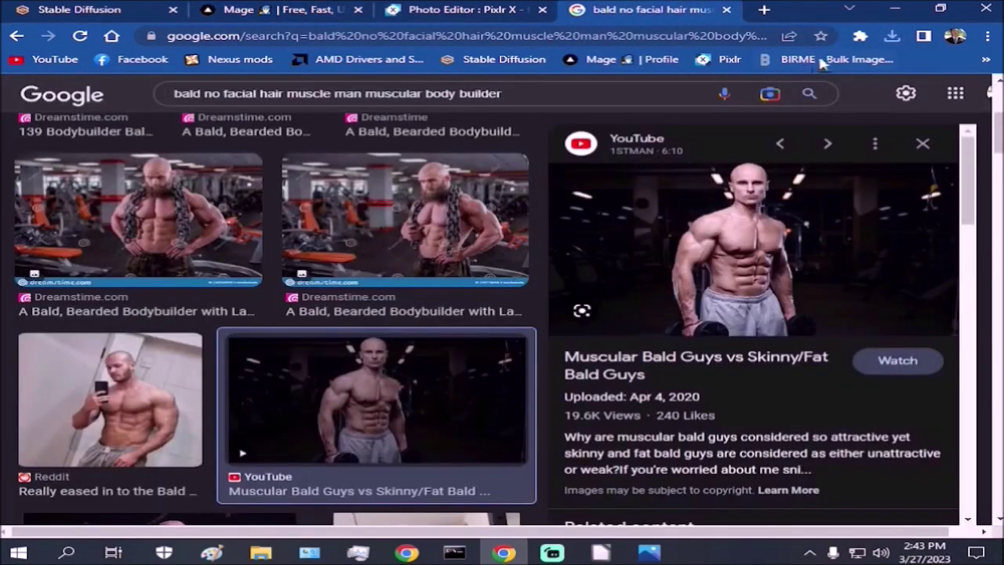
pyautogui.click(830, 59)
# Step: Load the newly downloaded monster image from the Downloads folder into BIRME
pyautogui.scroll(-1, 470, 353)
pyautogui.click(314, 493)
pyautogui.scroll(-1, 188, 235)
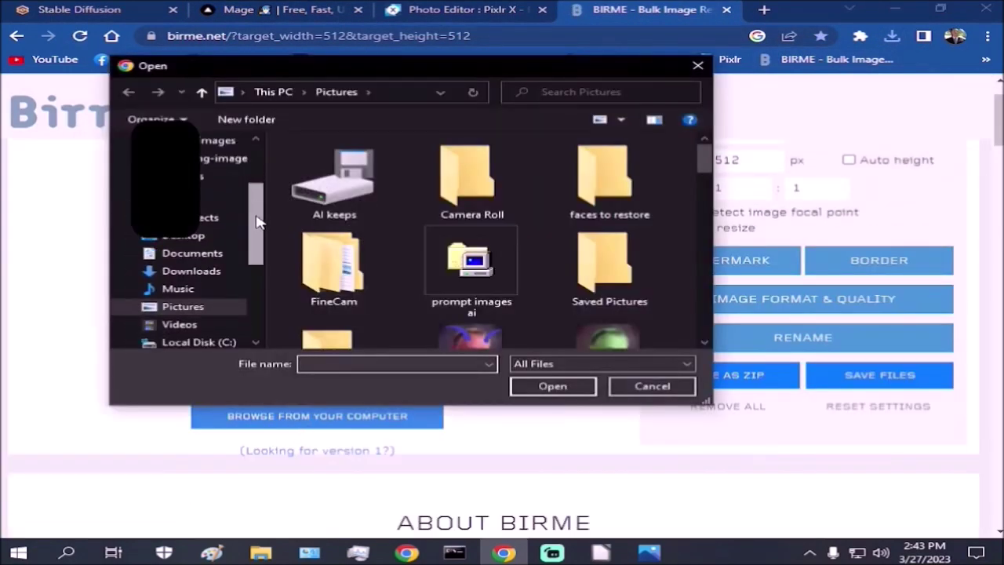
pyautogui.click(191, 271)
pyautogui.scroll(-10, 416, 251)
pyautogui.scroll(10, 423, 247)
pyautogui.click(399, 182)
pyautogui.click(553, 385)
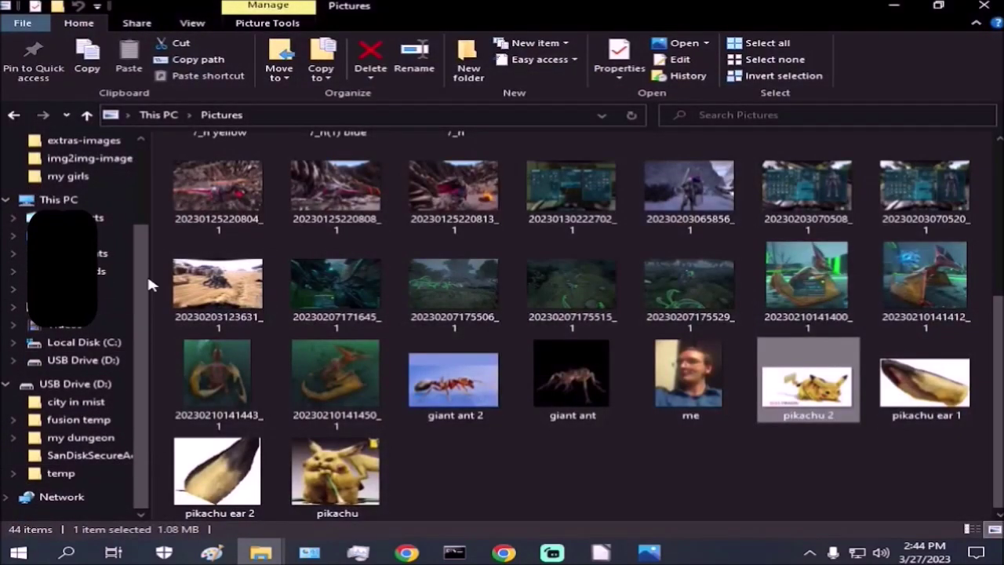
# Step: Open the Downloads folder in File Explorer and view the resized monster image ending in "(1)"
pyautogui.rightClick(49, 234)
pyautogui.click(86, 244)
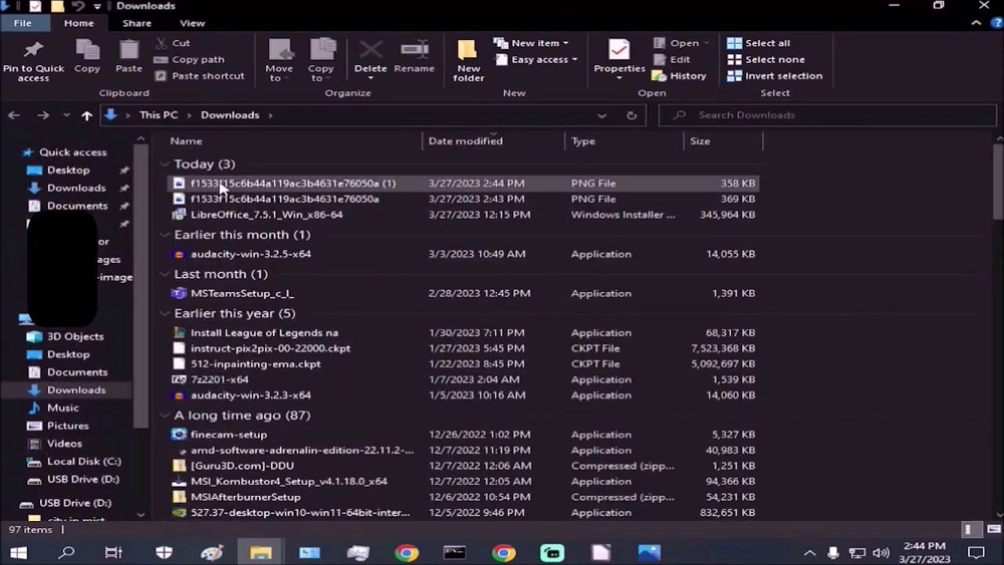
pyautogui.doubleClick(313, 183)
pyautogui.click(815, 64)
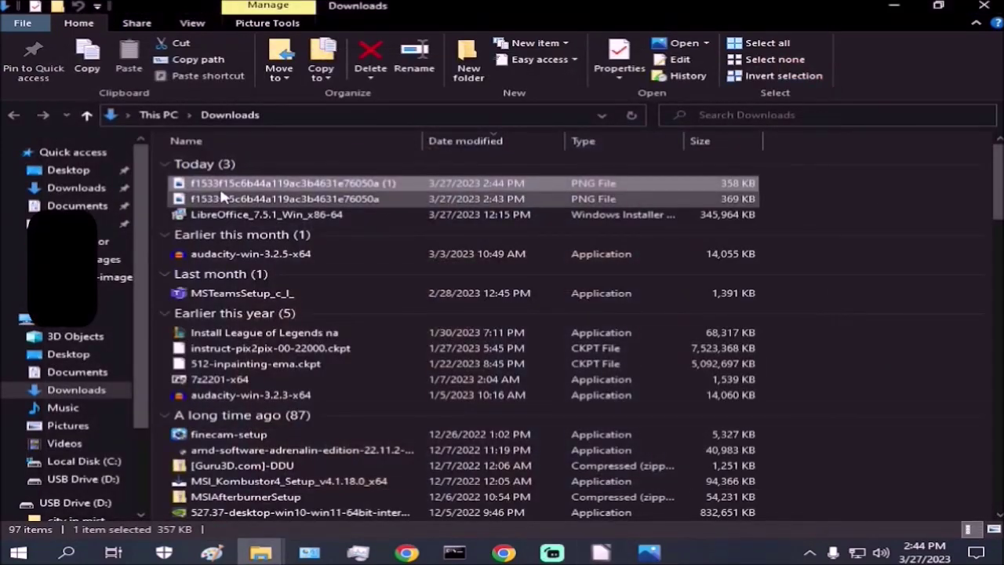
# Step: Switch to Stable Diffusion in the browser and bring up its img2img settings
pyautogui.click(503, 553)
pyautogui.click(79, 9)
pyautogui.click(139, 146)
pyautogui.scroll(-5, 390, 385)
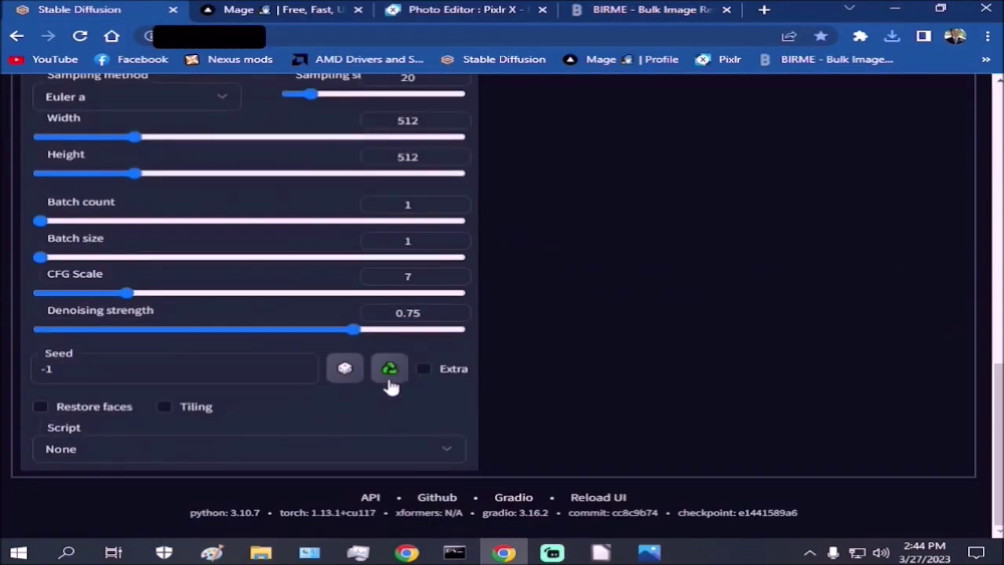
pyautogui.scroll(3, 391, 386)
pyautogui.scroll(-2, 79, 285)
pyautogui.scroll(10, 94, 196)
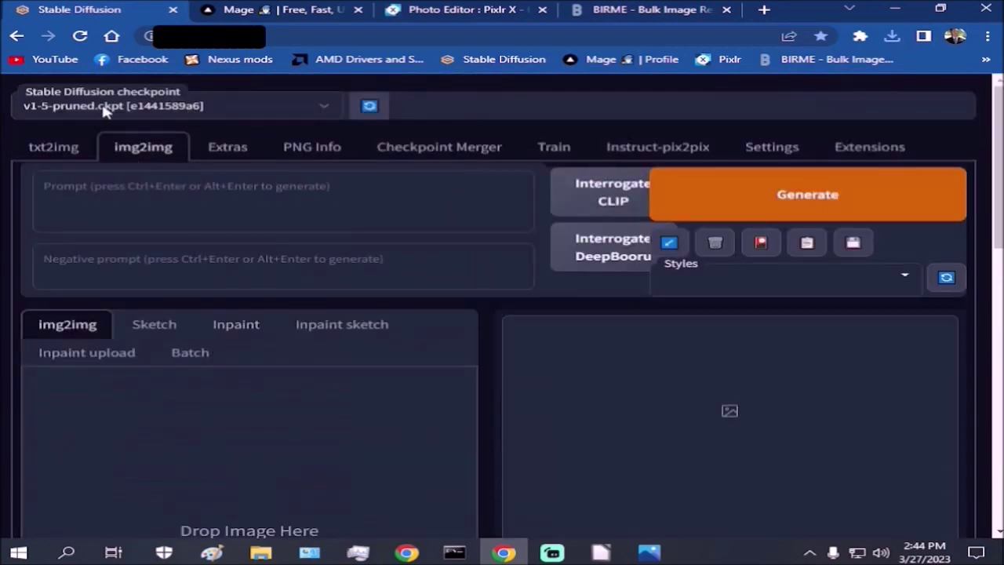
# Step: Choose the Outpainting mk2 script for the img2img generation
pyautogui.click(317, 112)
pyautogui.scroll(-8, 290, 526)
pyautogui.scroll(5, 242, 188)
pyautogui.scroll(-5, 264, 316)
pyautogui.scroll(-2, 264, 316)
pyautogui.click(224, 448)
pyautogui.click(112, 353)
# Step: Paste the hulking mud-slime monster prompt and limit the outpainting direction to down only
pyautogui.scroll(10, 206, 392)
pyautogui.hotkey('ctrl', 'v')
pyautogui.scroll(-9, 295, 480)
pyautogui.click(214, 427)
pyautogui.click(128, 427)
pyautogui.click(53, 427)
# Step: Load the resized monster image as the img2img source and set Pixels to expand to the maximum of 256
pyautogui.scroll(8, 305, 408)
pyautogui.scroll(-9, 285, 375)
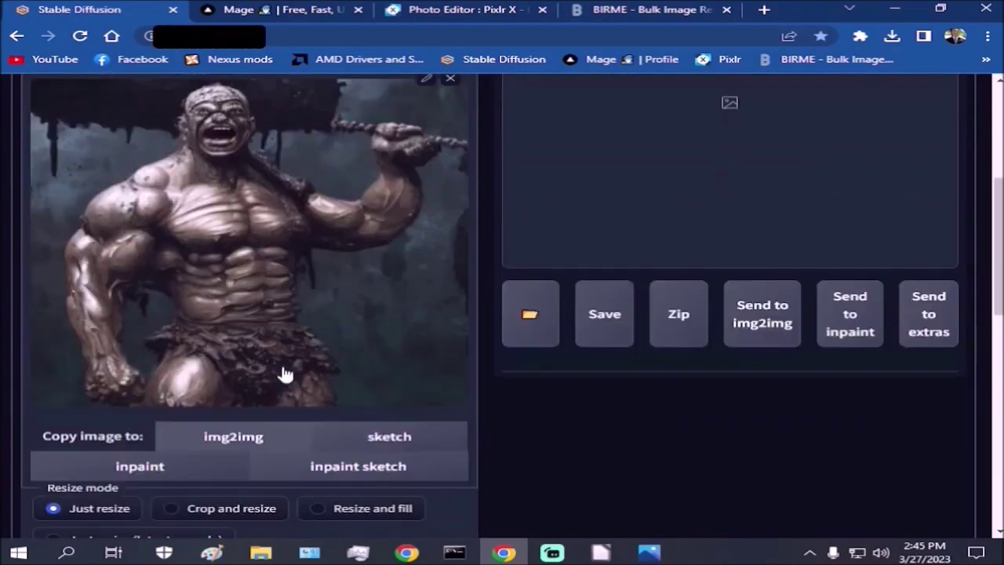
pyautogui.doubleClick(408, 287)
pyautogui.write('500')
pyautogui.click(493, 338)
pyautogui.scroll(8, 118, 353)
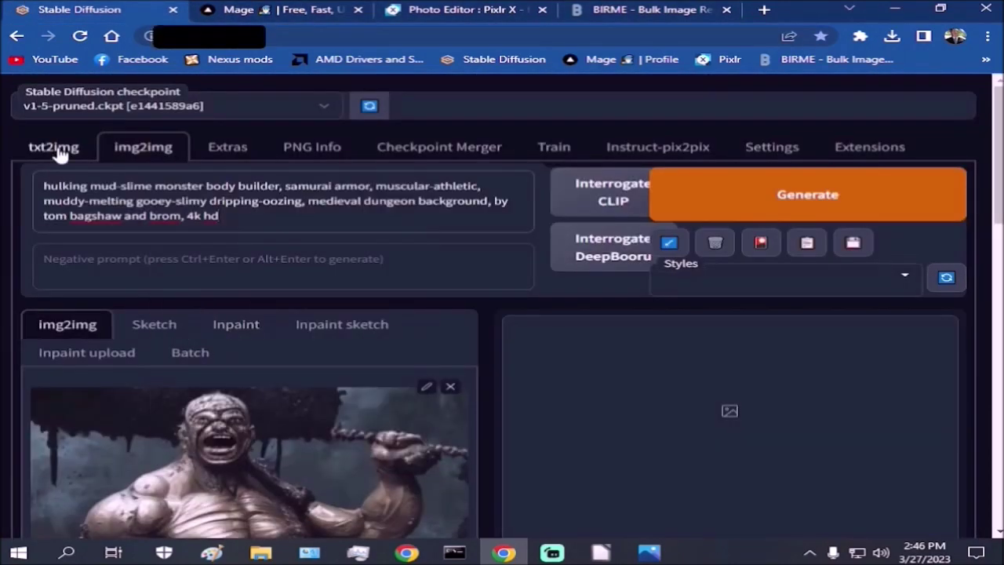
# Step: Remove "samurai armor" from the img2img prompt and add "(legs)" at its start
pyautogui.click(314, 219)
pyautogui.moveTo(282, 186); pyautogui.dragTo(355, 185)
pyautogui.press('BackSpace')
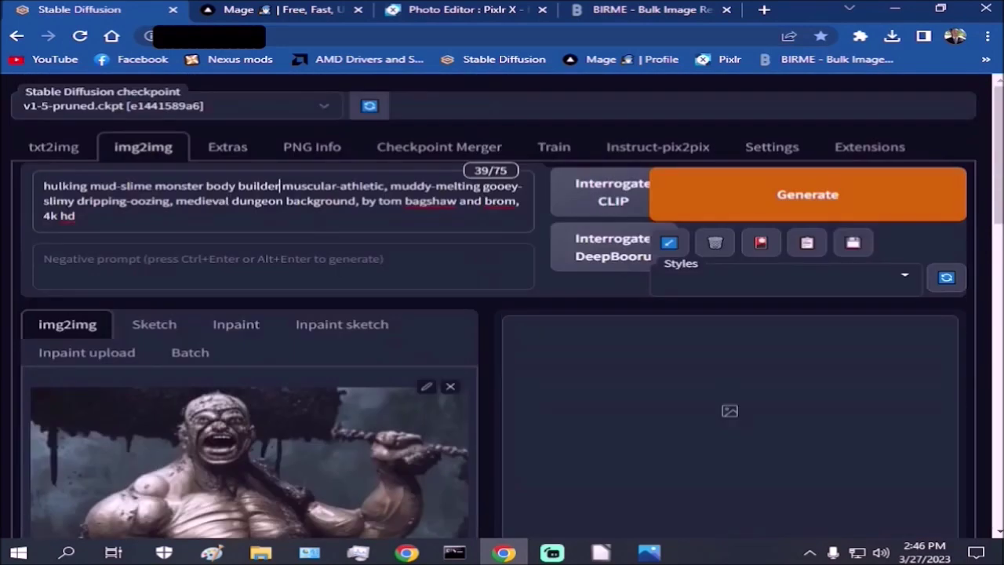
pyautogui.click(384, 186)
pyautogui.write('legs)')
pyautogui.press('Home')
pyautogui.write('(')
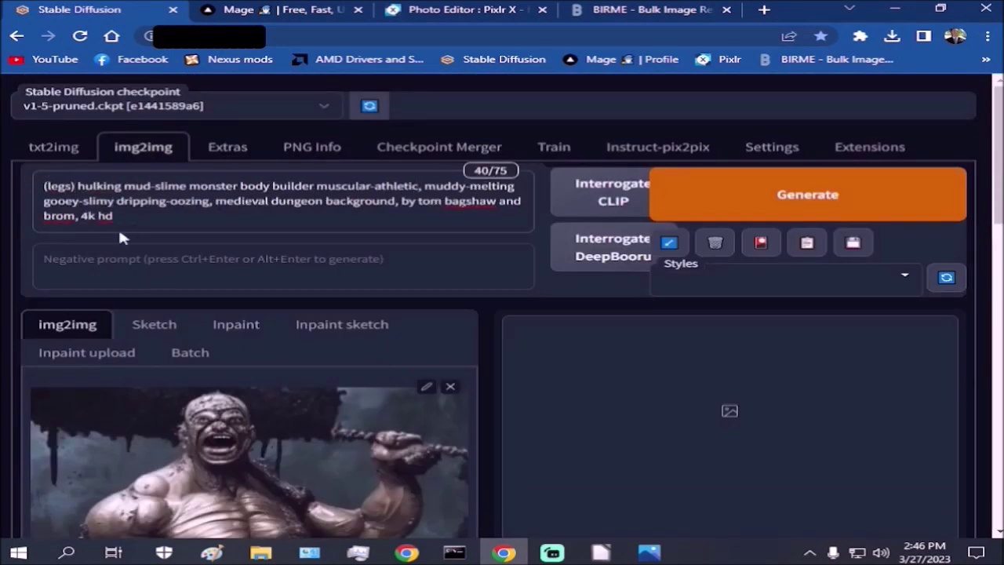
# Step: Change the prompt's opening to "(2 legs)" and generate the downward outpainting of the monster
pyautogui.scroll(-6, 166, 264)
pyautogui.scroll(6, 165, 264)
pyautogui.scroll(-6, 280, 271)
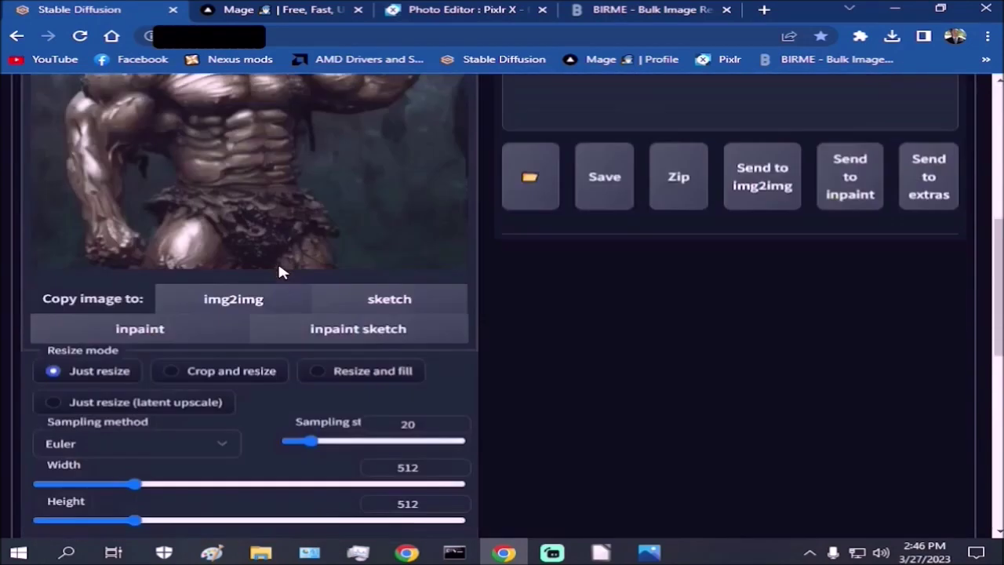
pyautogui.scroll(5, 280, 272)
pyautogui.scroll(-4, 283, 355)
pyautogui.scroll(-6, 280, 355)
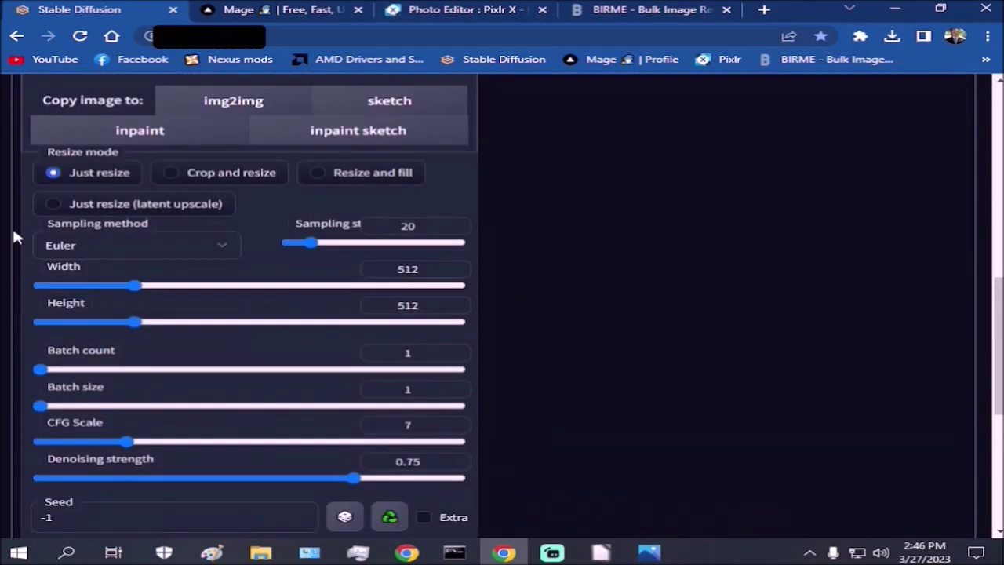
pyautogui.scroll(-2, 29, 346)
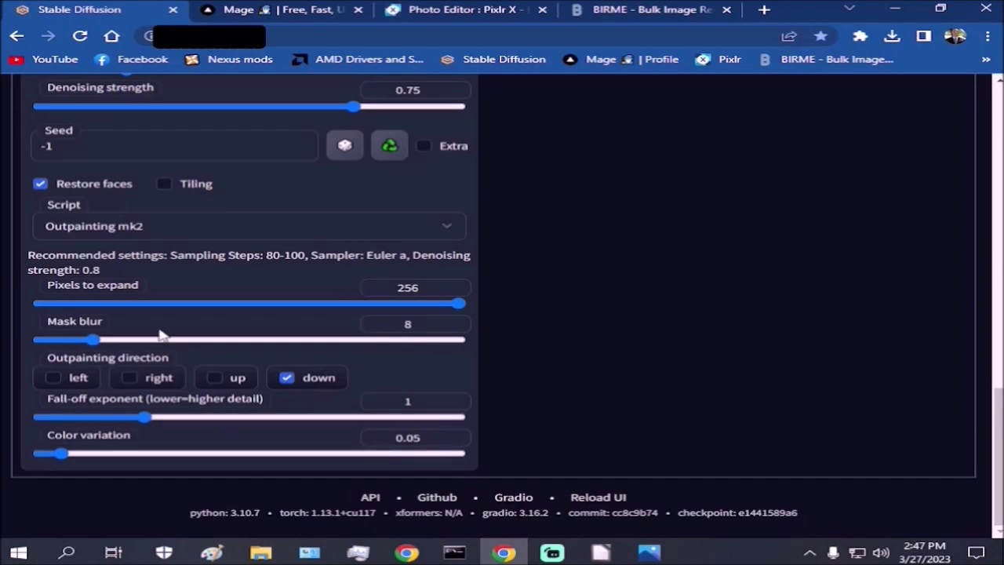
pyautogui.scroll(15, 184, 351)
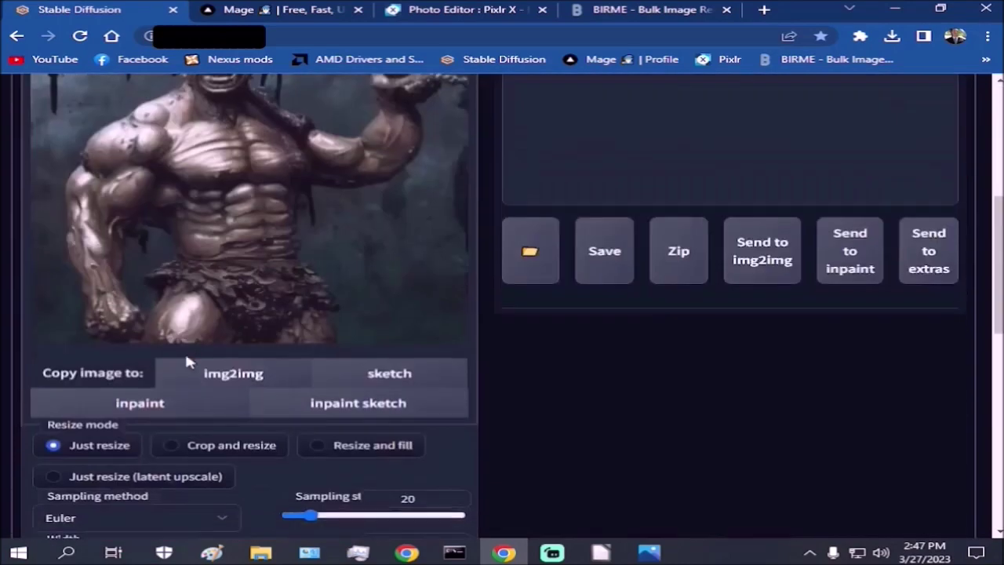
pyautogui.hotkey('ctrl', 'Return')
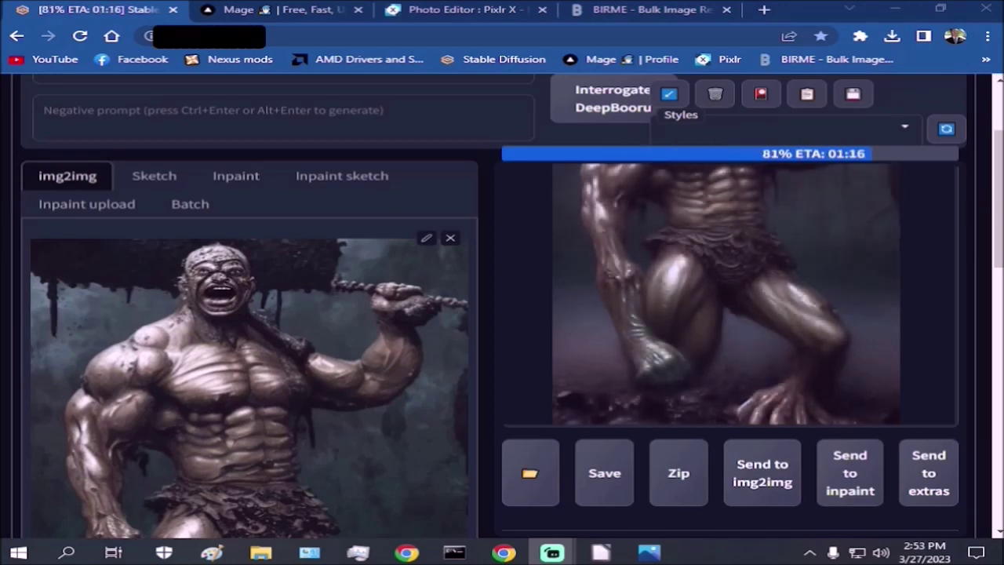
# Step: Examine the outpainted monster at full size and review its generation details beside the source image
pyautogui.click(572, 214)
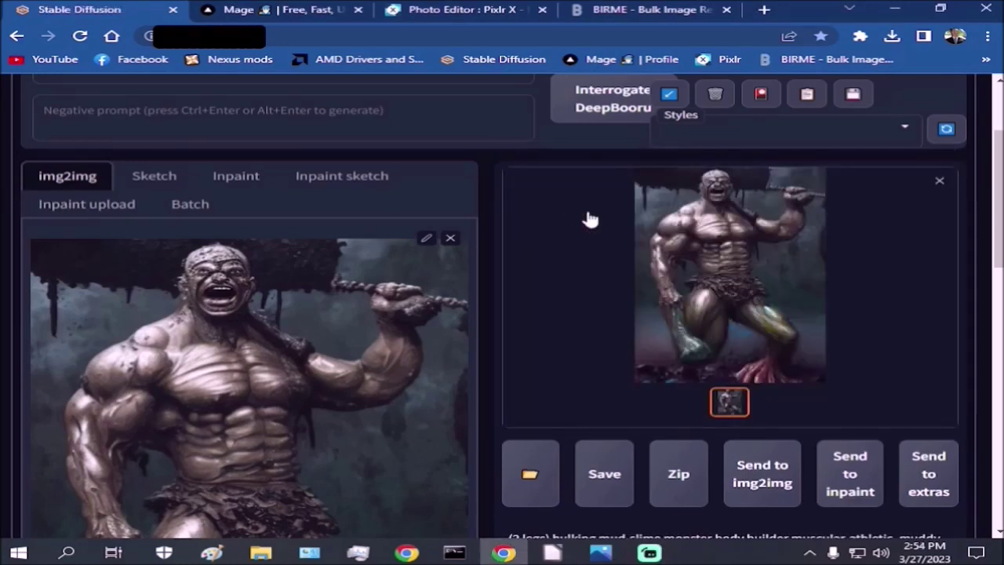
pyautogui.click(780, 273)
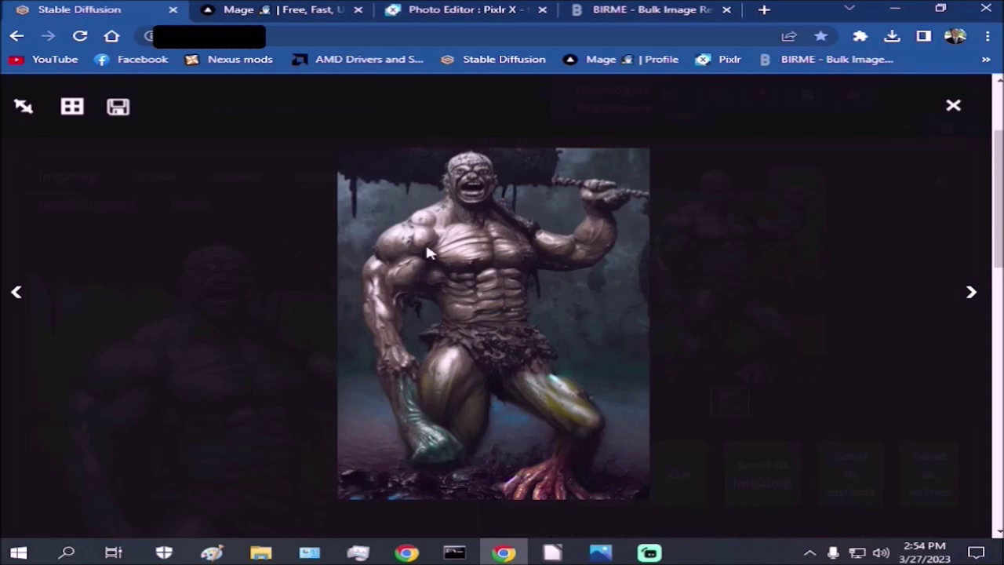
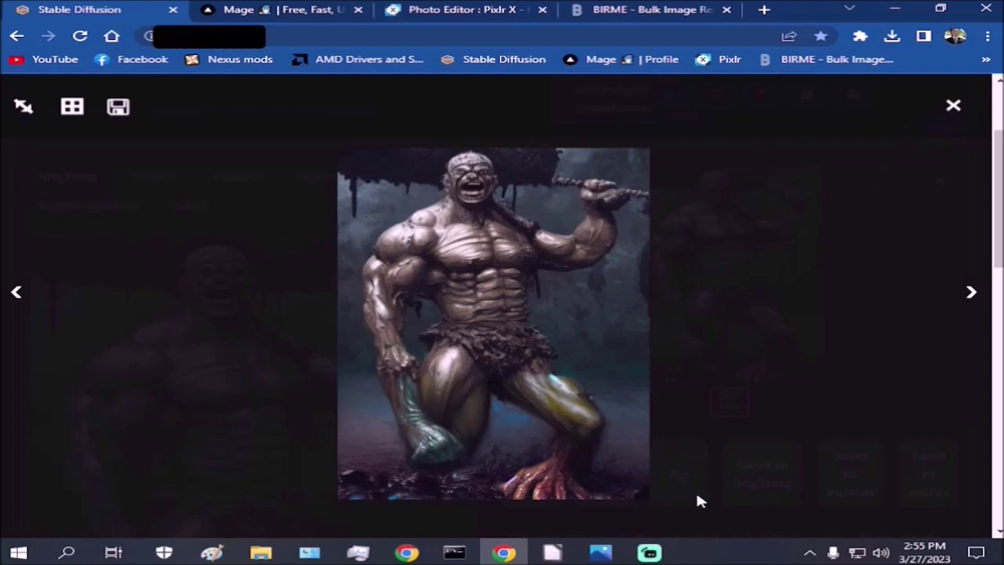
pyautogui.click(952, 107)
pyautogui.scroll(-3, 329, 436)
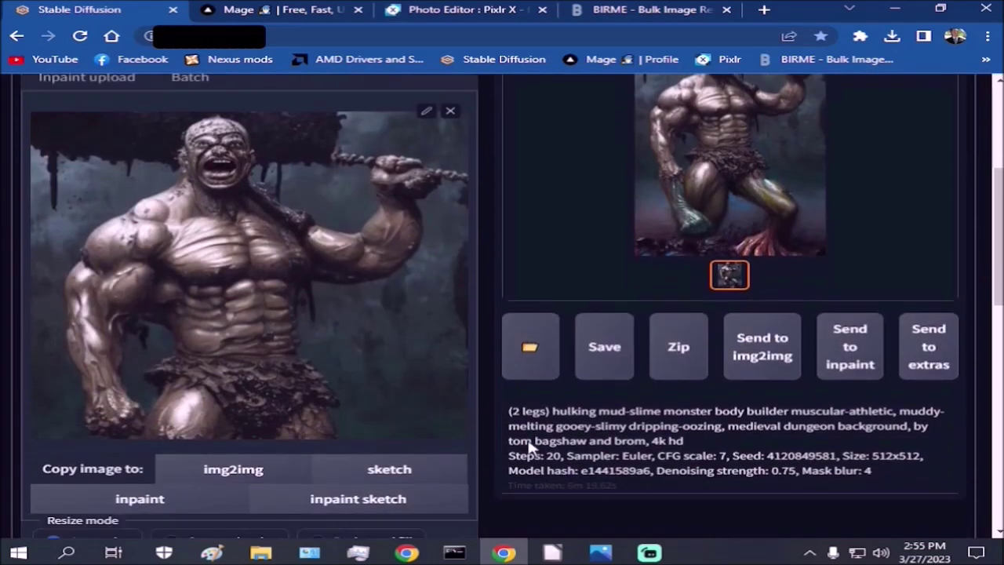
pyautogui.scroll(3, 415, 443)
pyautogui.scroll(-2, 415, 443)
pyautogui.scroll(1, 415, 442)
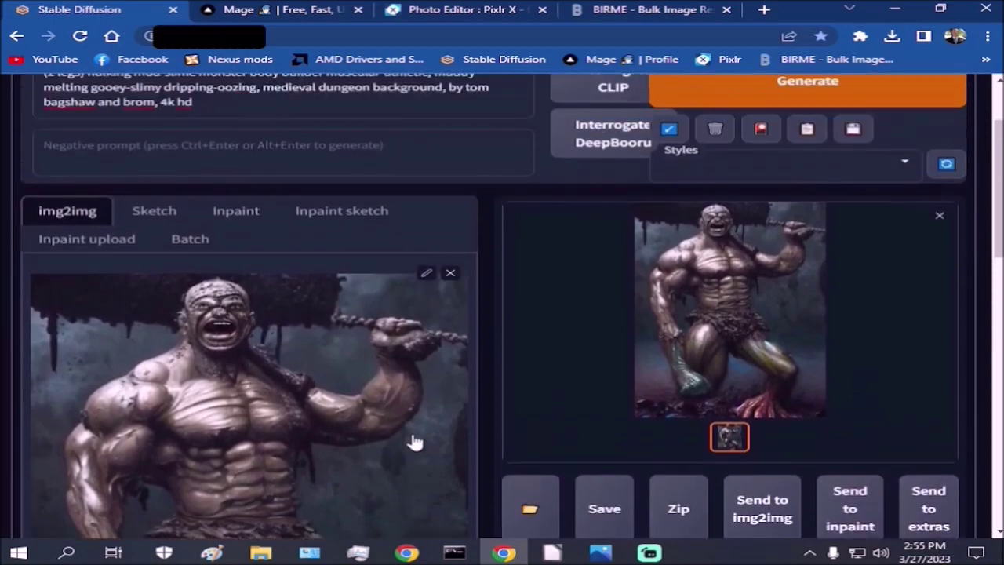
# Step: Open the resized monster PNG ending in "(1)" from the Downloads folder for editing in Paint
pyautogui.moveTo(262, 555)
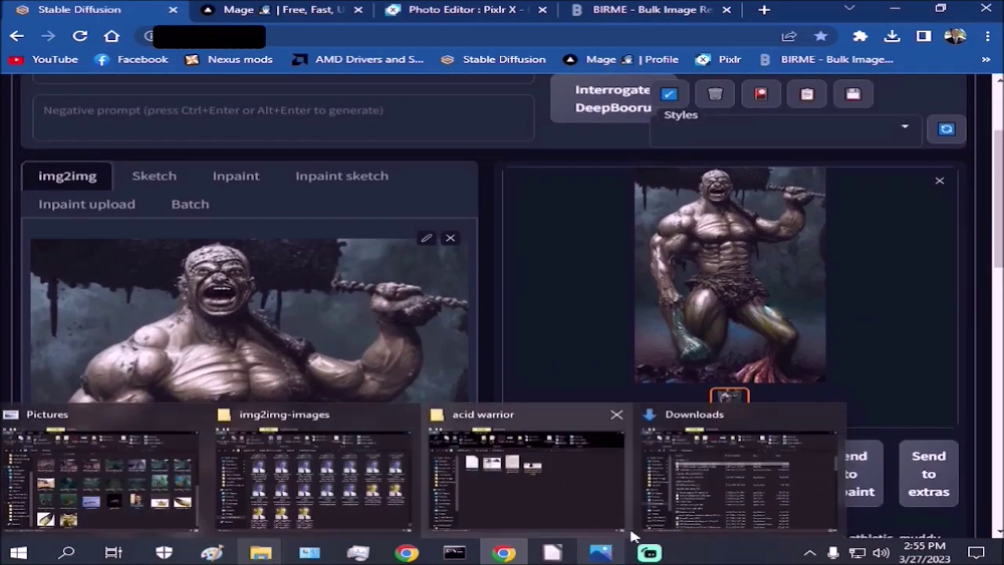
pyautogui.click(741, 482)
pyautogui.rightClick(203, 187)
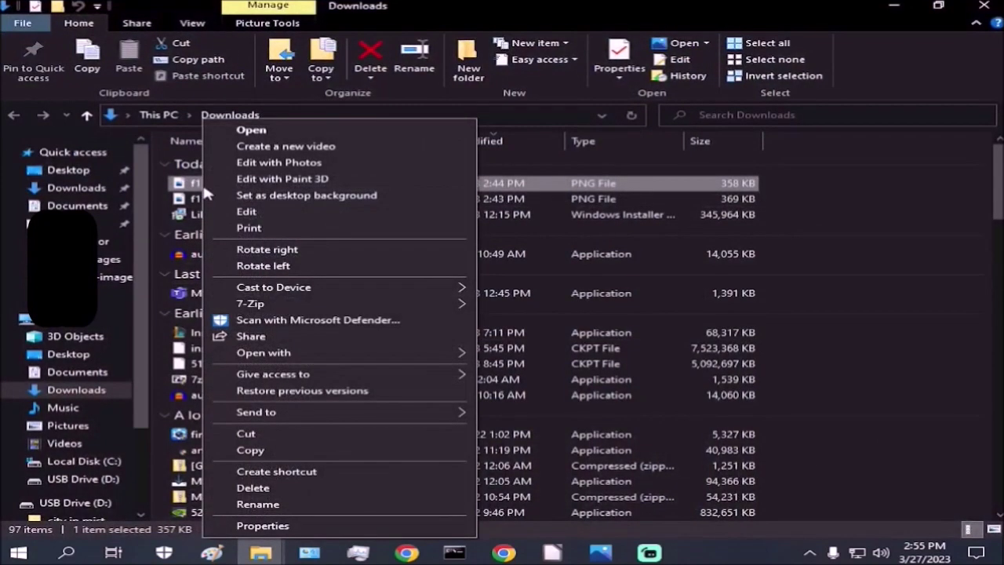
pyautogui.click(290, 211)
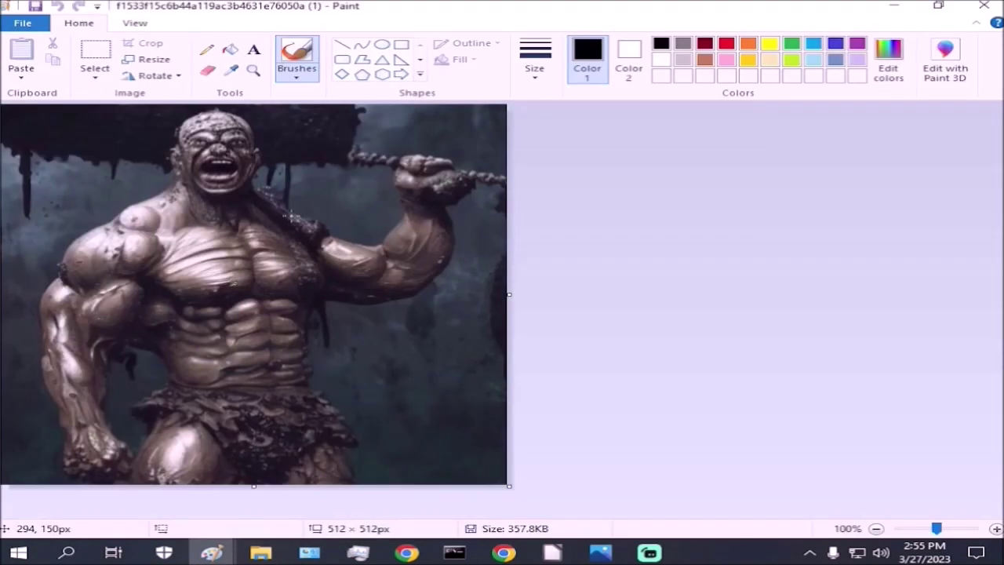
# Step: Extend the canvas downward below the monster to 512 × 952 px
pyautogui.click(252, 70)
pyautogui.rightClick(186, 251)
pyautogui.moveTo(127, 295); pyautogui.dragTo(157, 458)
# Step: Sample the dark teal background beside the monster's leg and fill the blank lower canvas with it
pyautogui.click(232, 70)
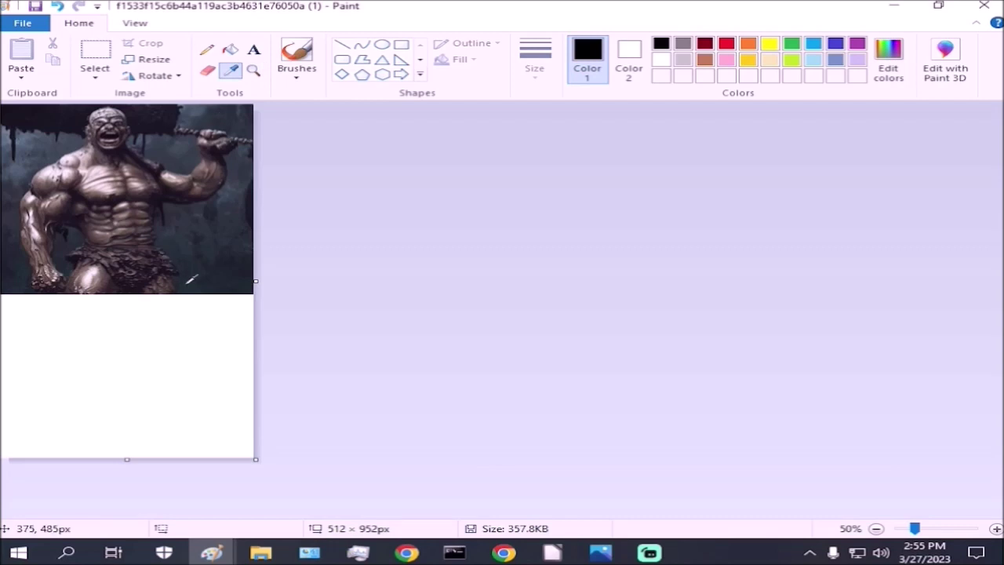
pyautogui.click(190, 280)
pyautogui.click(231, 50)
pyautogui.click(134, 338)
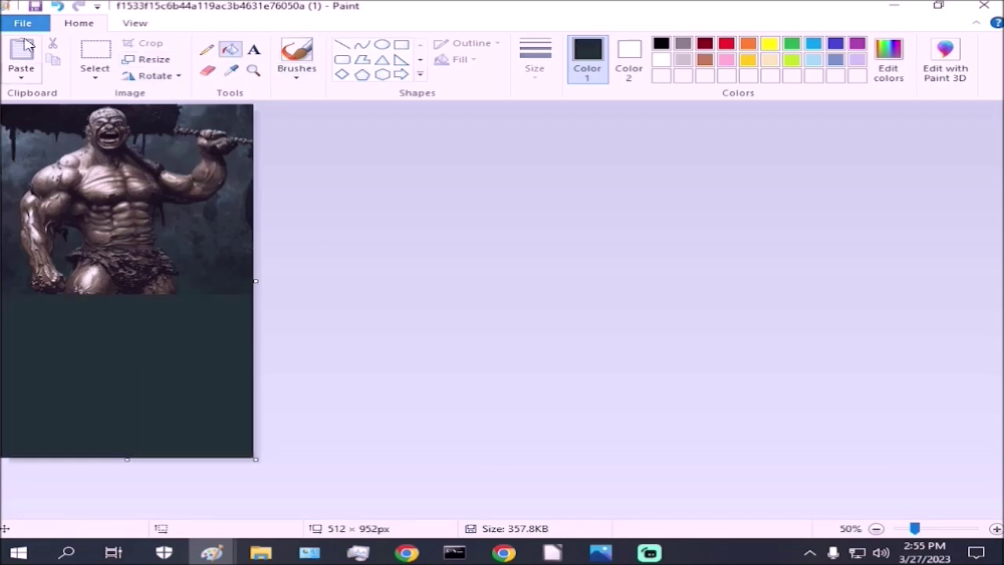
# Step: Switch to Chrome and search Google Images for "body builder legs" in a new tab
pyautogui.click(503, 553)
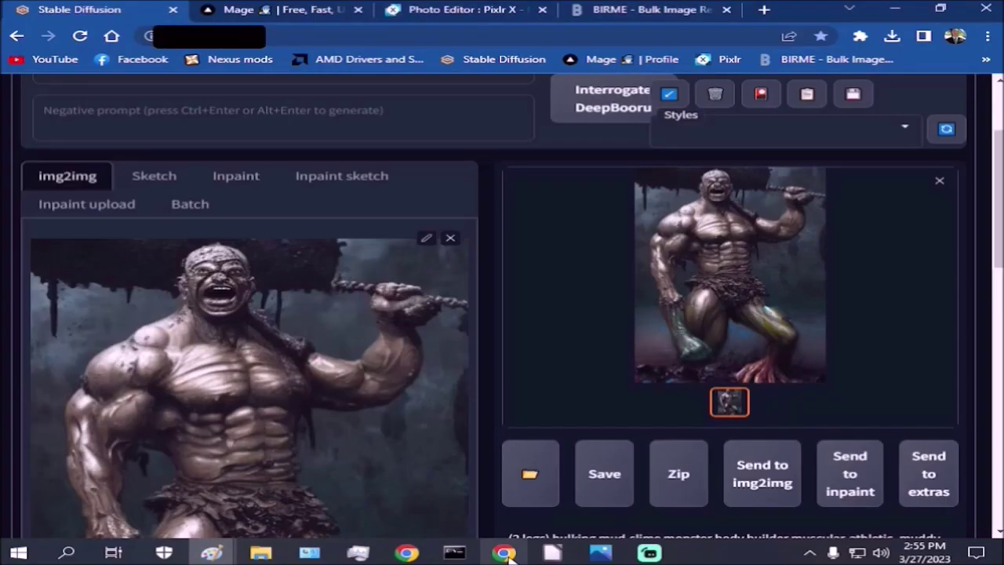
pyautogui.click(764, 10)
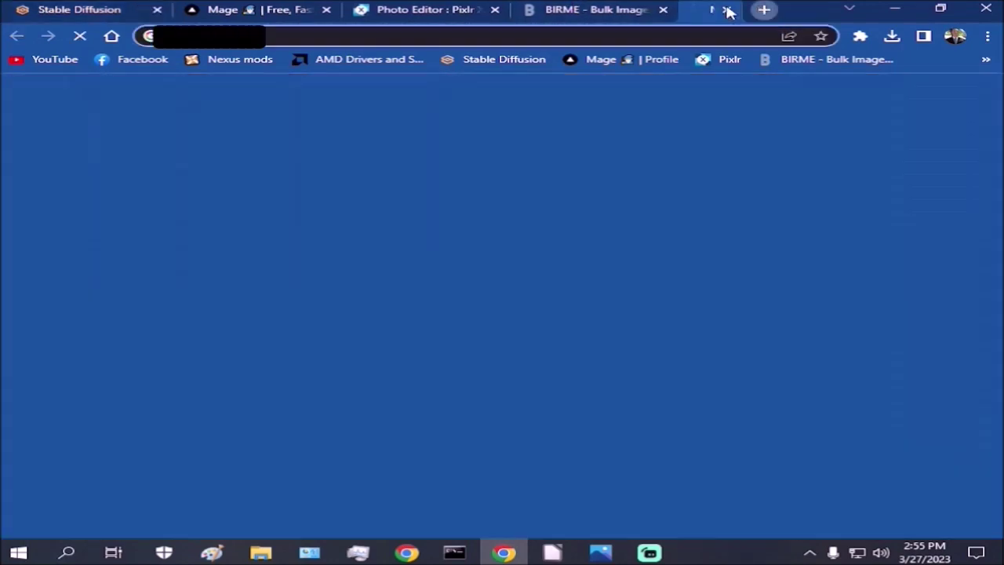
pyautogui.click(113, 37)
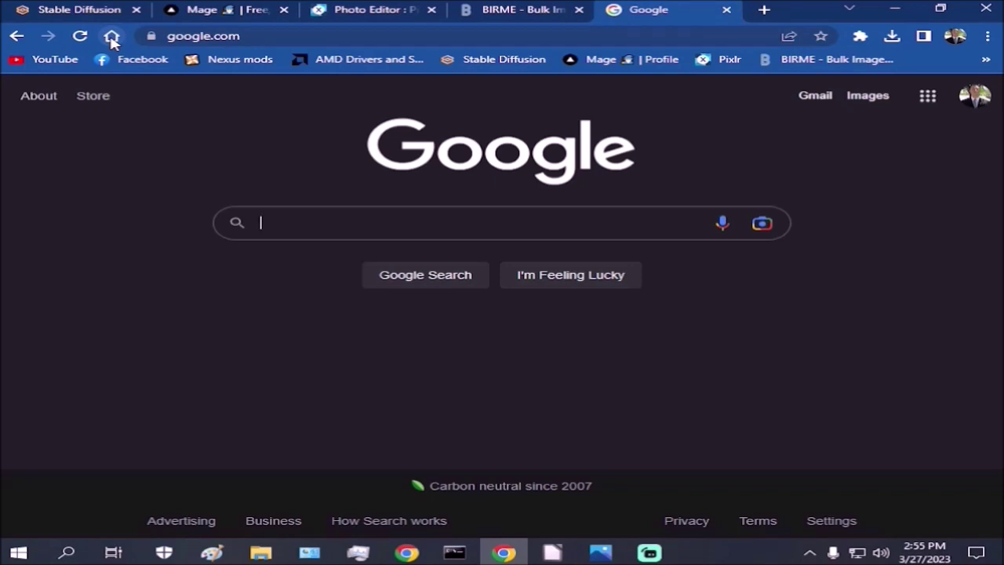
pyautogui.click(867, 95)
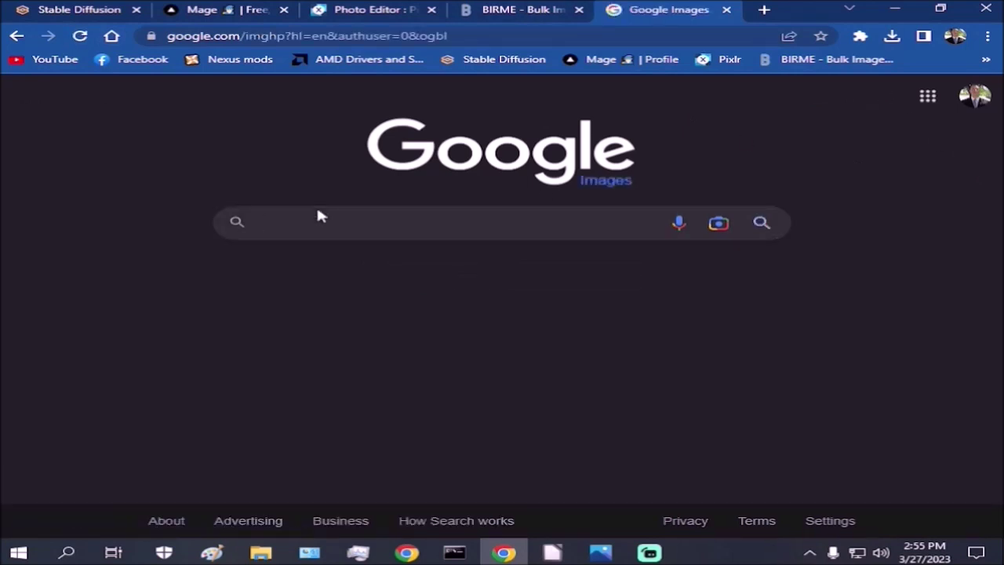
pyautogui.write('body bul')
pyautogui.press('BackSpace')
pyautogui.write('ilder legs')
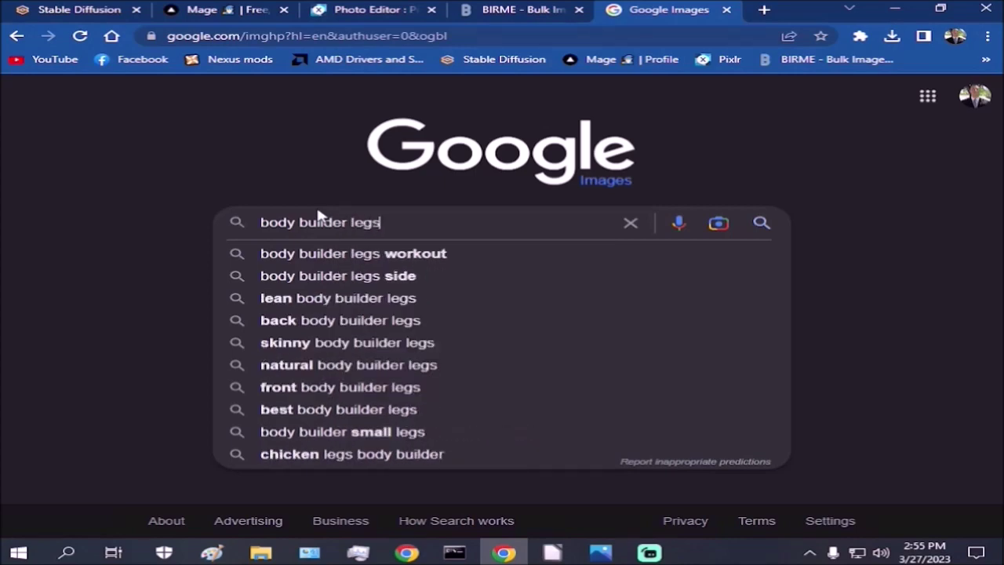
pyautogui.press('Return')
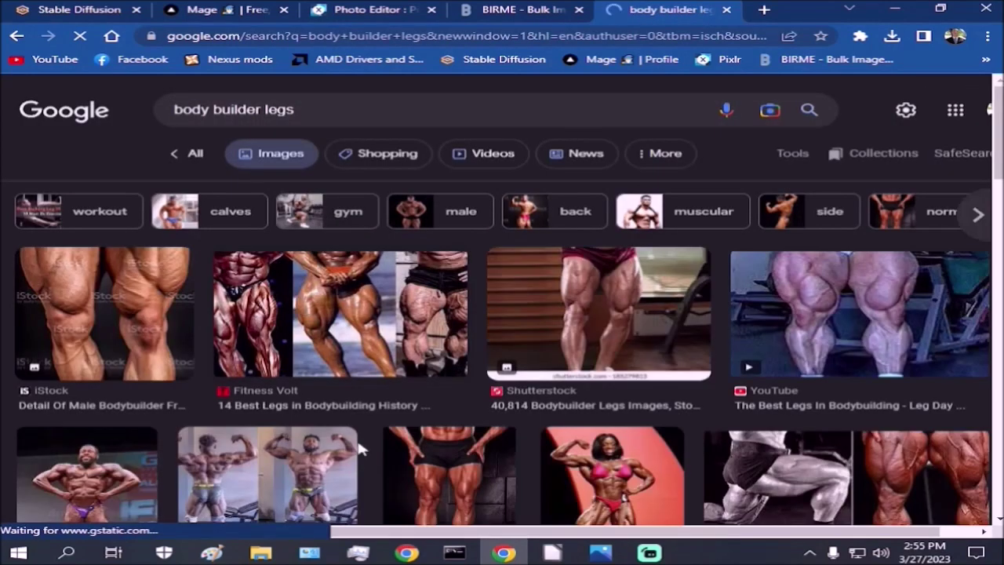
# Step: Find the iStock photo of muscular legs in black shorts against a dark wall and copy the image
pyautogui.scroll(-1, 355, 428)
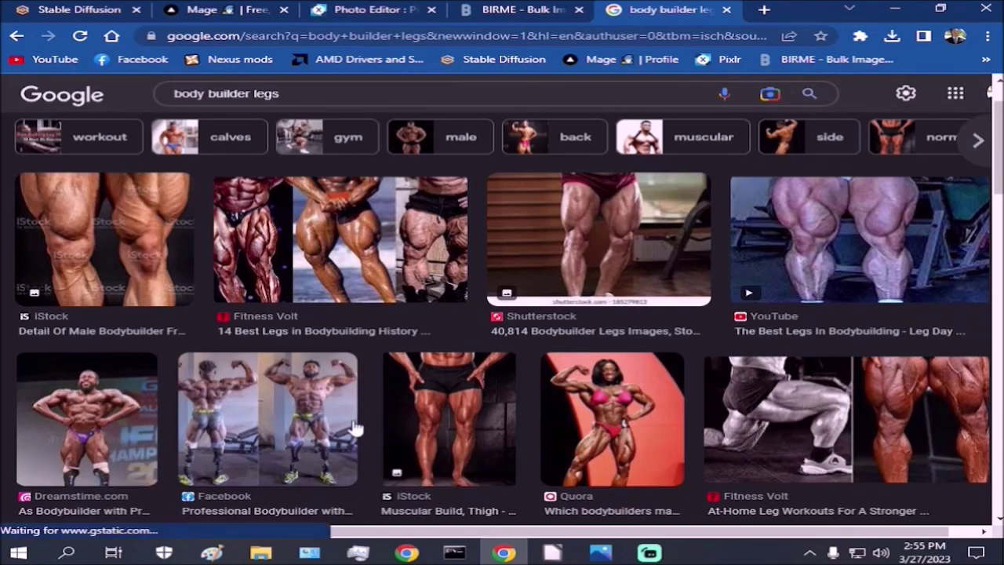
pyautogui.scroll(-3, 355, 427)
pyautogui.scroll(1, 451, 448)
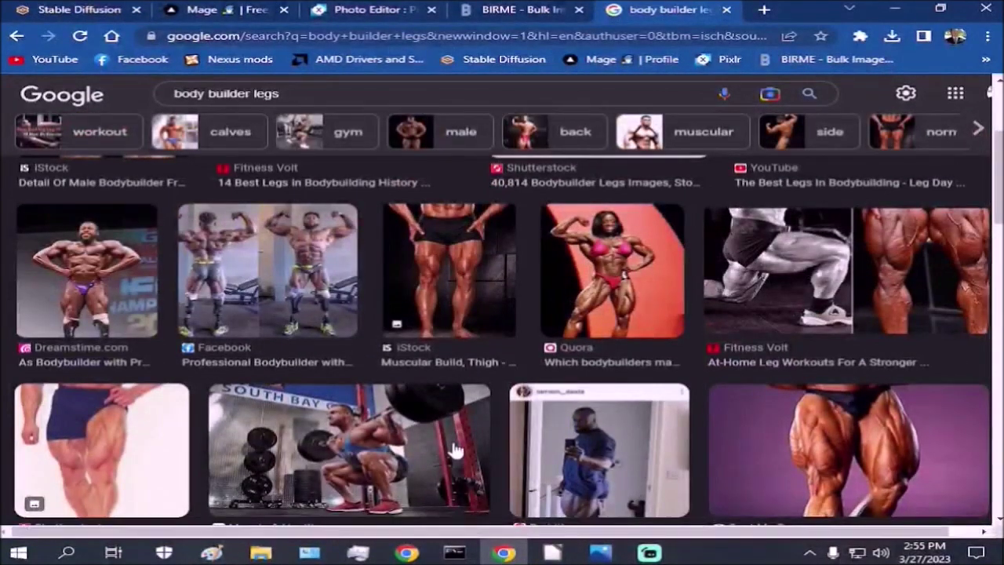
pyautogui.scroll(-1, 455, 451)
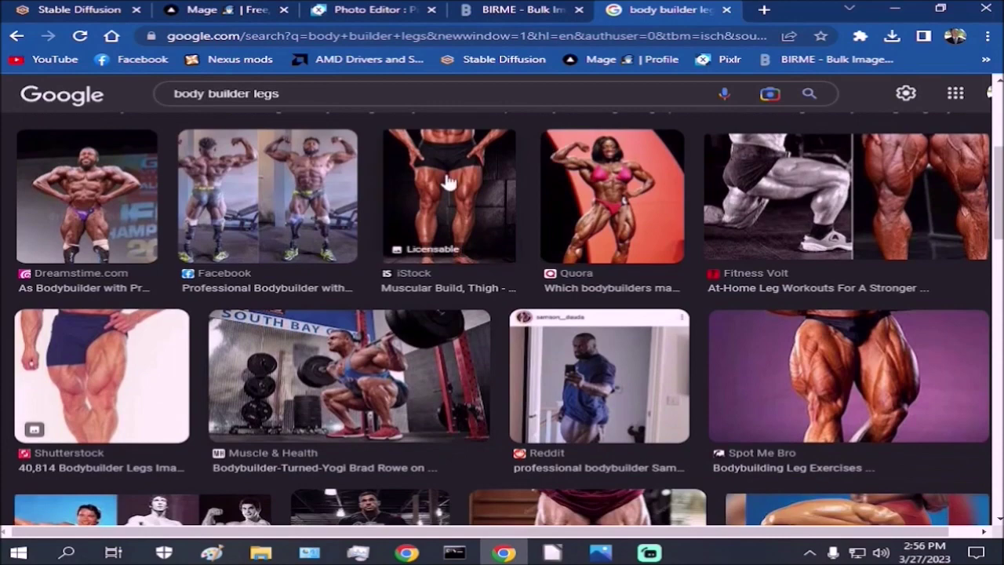
pyautogui.click(430, 216)
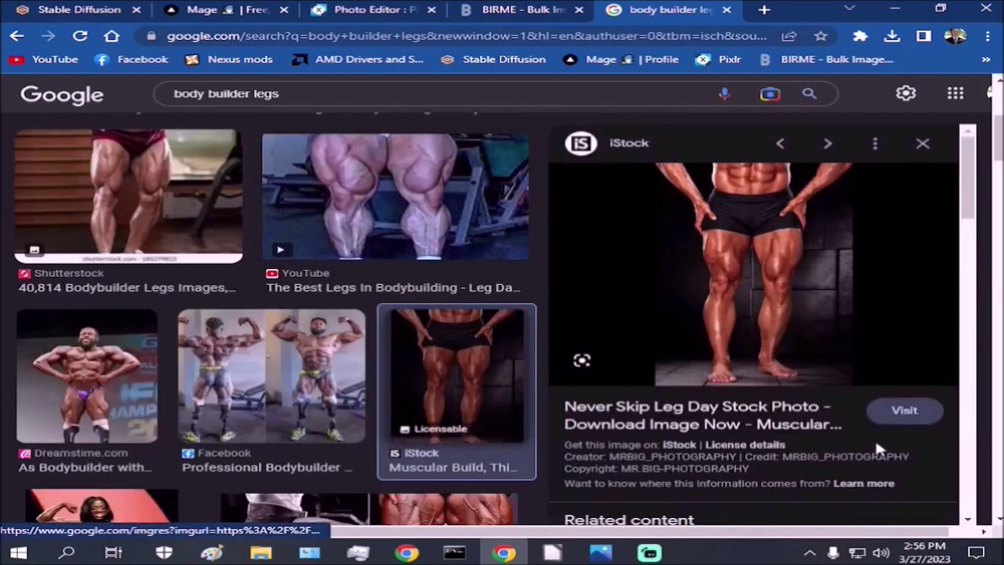
pyautogui.rightClick(729, 289)
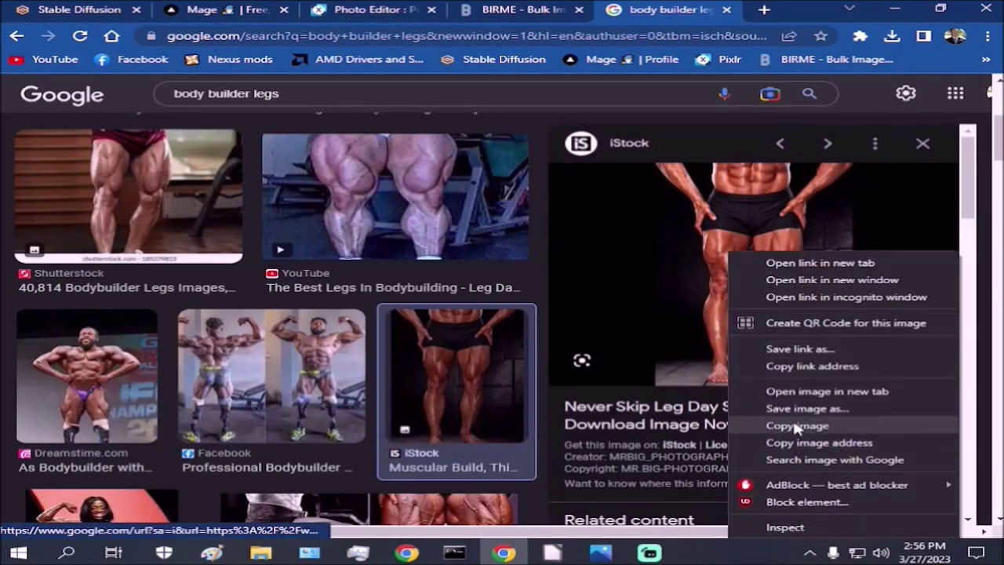
pyautogui.click(796, 426)
# Step: Switch to the monster picture in Paint and paste the leg photo over the monster's lower body
pyautogui.moveTo(212, 553)
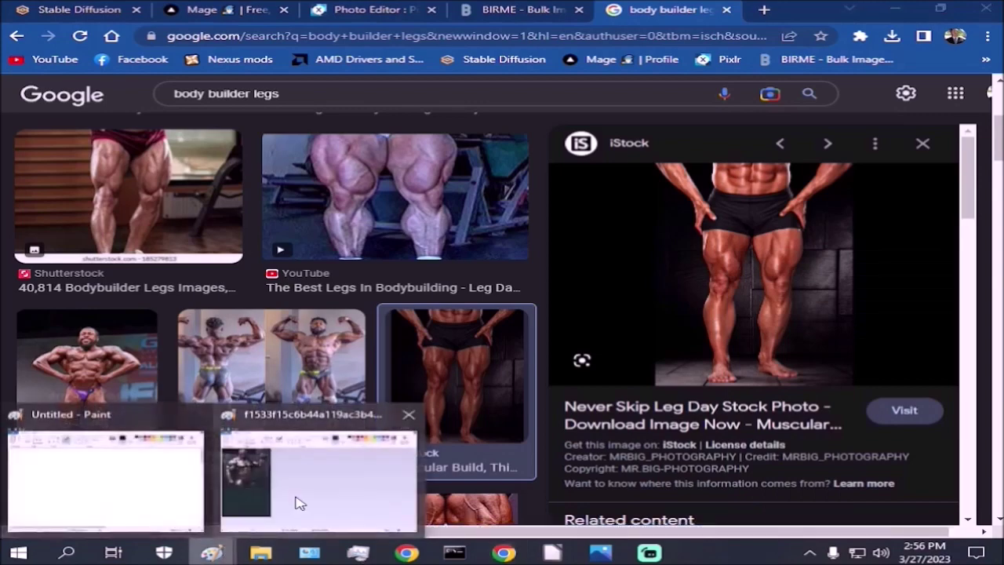
pyautogui.click(298, 500)
pyautogui.click(21, 53)
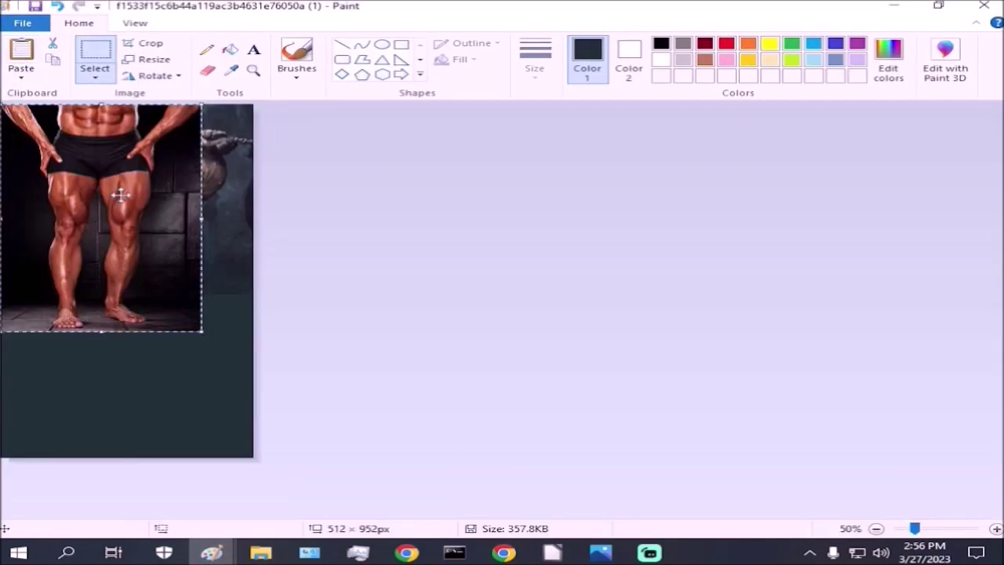
pyautogui.moveTo(98, 200); pyautogui.dragTo(126, 271)
# Step: Select only the bare legs below the shorts in the pasted photo and copy that area
pyautogui.click(94, 53)
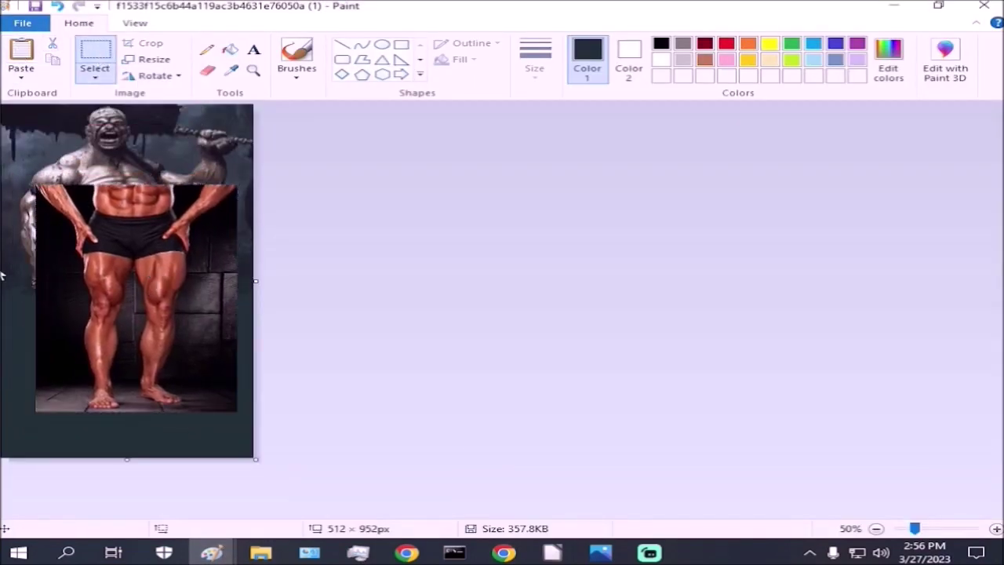
pyautogui.moveTo(72, 245); pyautogui.dragTo(228, 408)
pyautogui.click(176, 456)
pyautogui.moveTo(37, 261); pyautogui.dragTo(236, 413)
pyautogui.rightClick(149, 353)
pyautogui.click(39, 157)
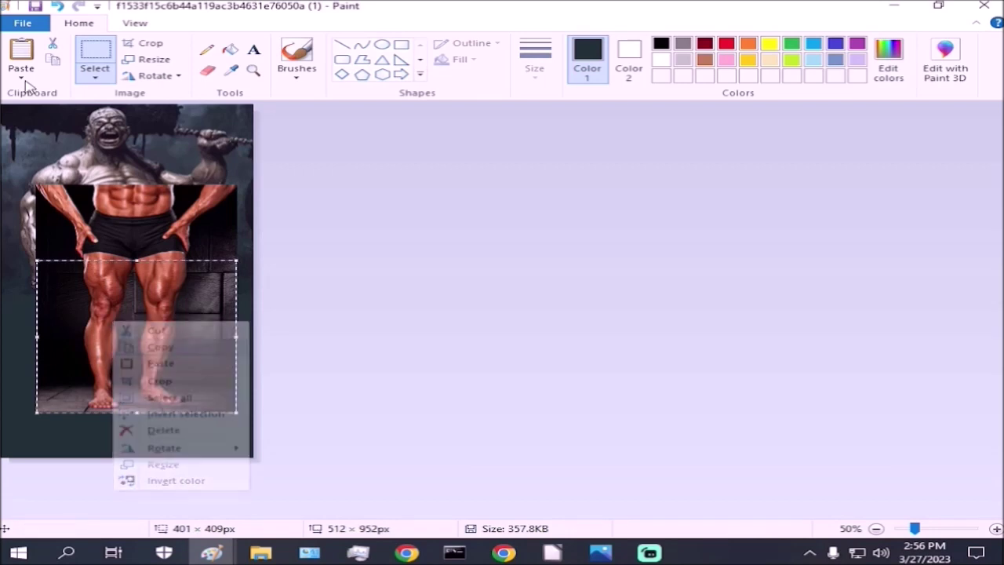
# Step: Replace the full photo with the copied legs, placed directly beneath the monster's hips, and trim the canvas to 512 × 940 px
pyautogui.click(58, 6)
pyautogui.click(21, 54)
pyautogui.moveTo(60, 178); pyautogui.dragTo(81, 366)
pyautogui.moveTo(119, 460); pyautogui.dragTo(120, 454)
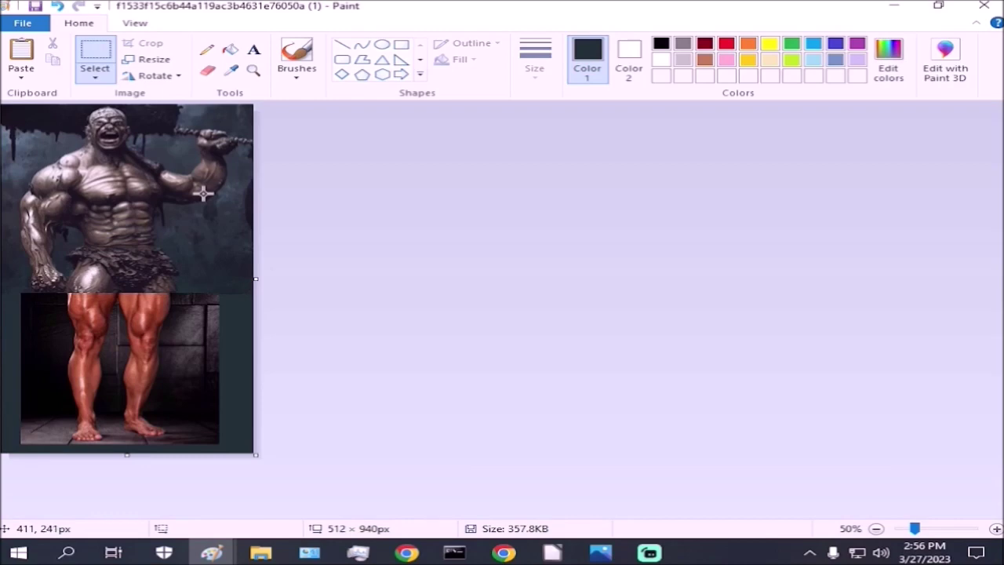
# Step: Save the composite as the PNG "f1533f15c6b44a119ac3b4631e76050a (2)" in the Pictures folder, accepting the loss of transparency
pyautogui.press('F12')
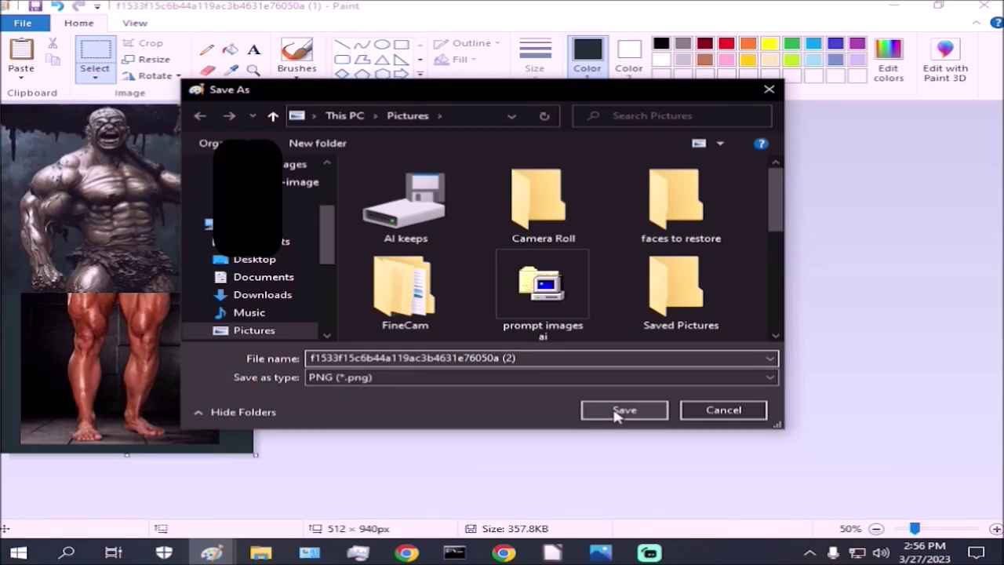
pyautogui.moveTo(775, 189); pyautogui.dragTo(816, 352)
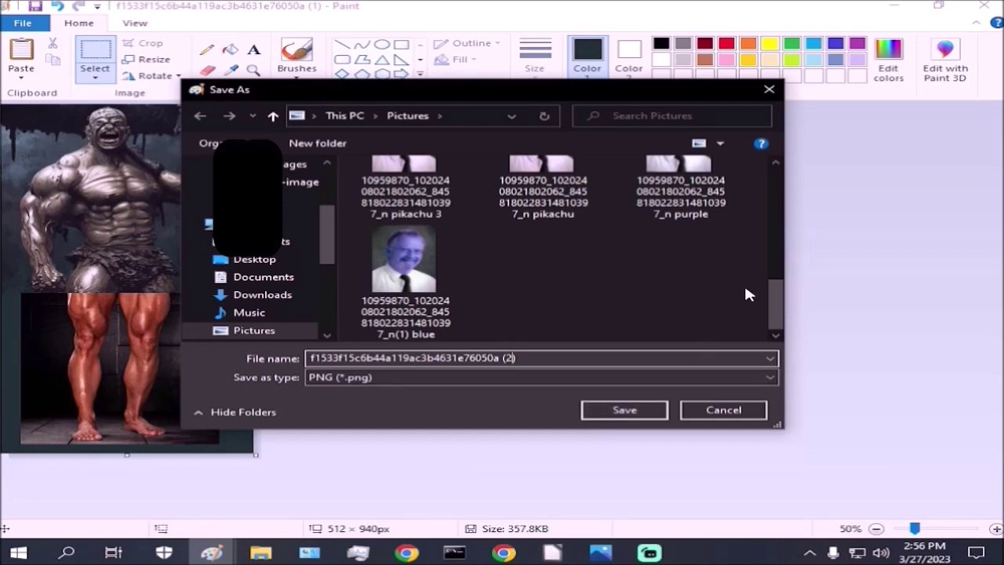
pyautogui.moveTo(779, 316)
pyautogui.mouseDown()
pyautogui.moveTo(799, 264)
pyautogui.moveTo(793, 319)
pyautogui.mouseUp()
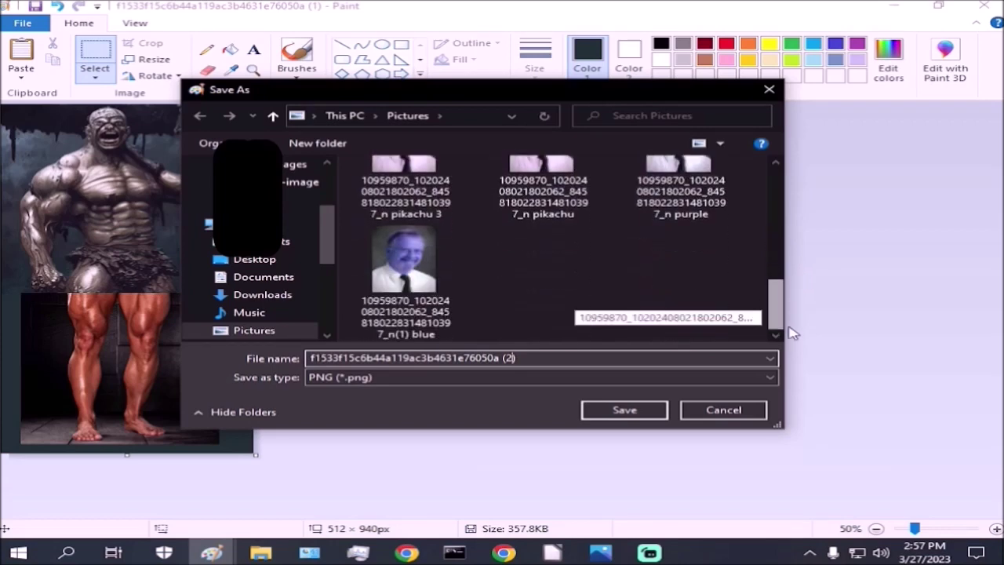
pyautogui.click(614, 417)
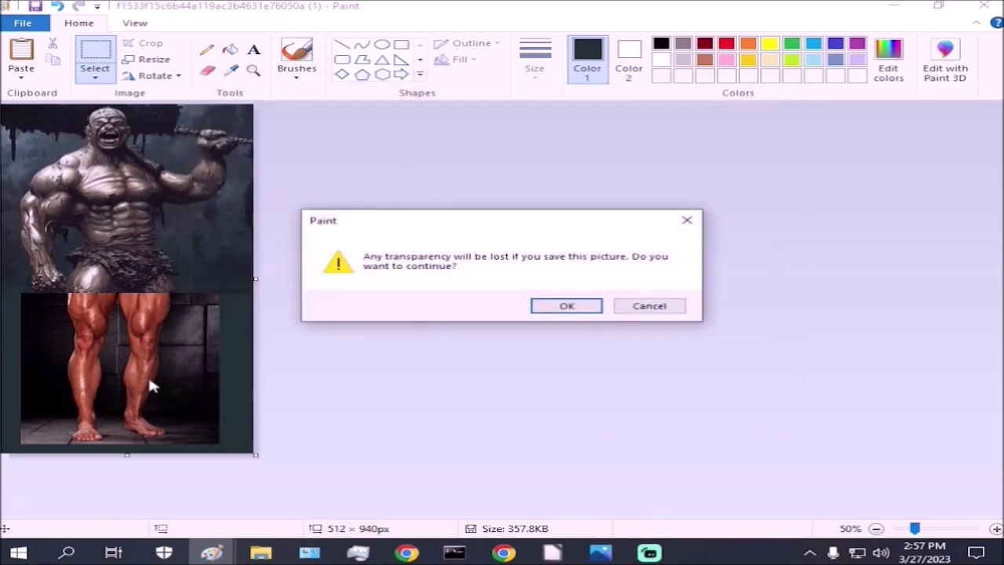
pyautogui.click(564, 305)
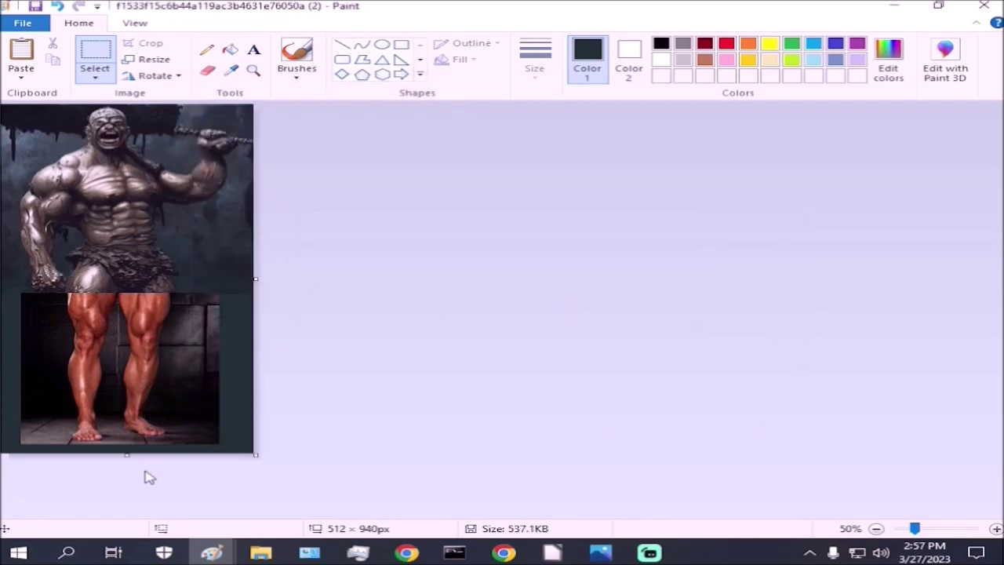
# Step: Sample the grey-brown skin tone from the monster's thigh and paint it over the left-hand leg's thigh and shin with a thick brush
pyautogui.moveTo(475, 557)
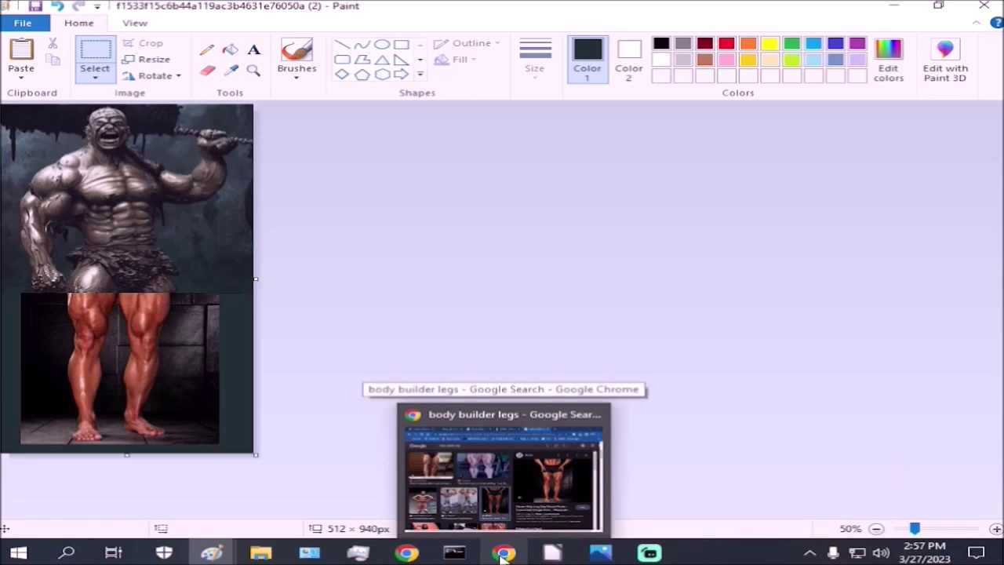
pyautogui.click(253, 70)
pyautogui.click(142, 321)
pyautogui.click(231, 69)
pyautogui.click(188, 231)
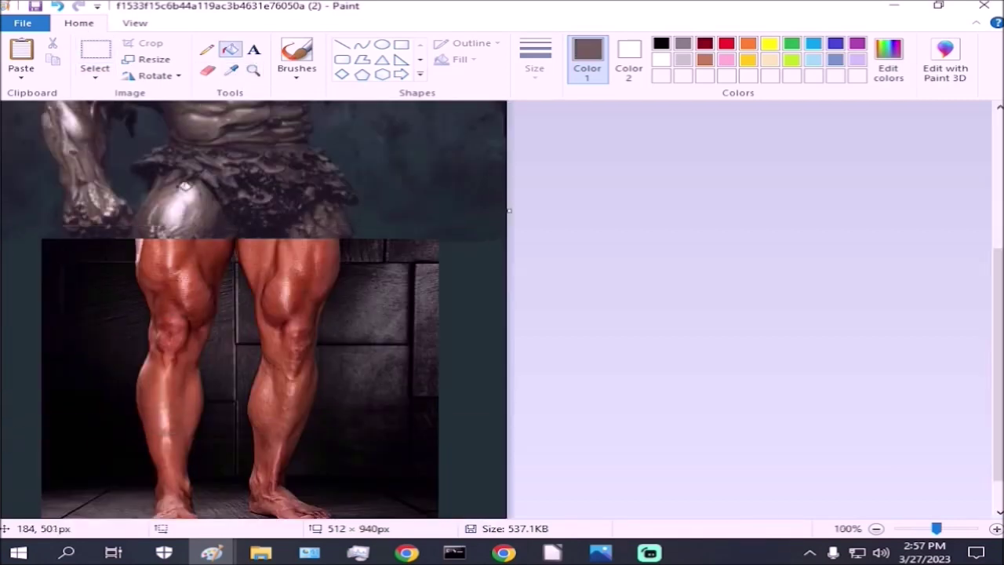
pyautogui.click(297, 69)
pyautogui.click(296, 130)
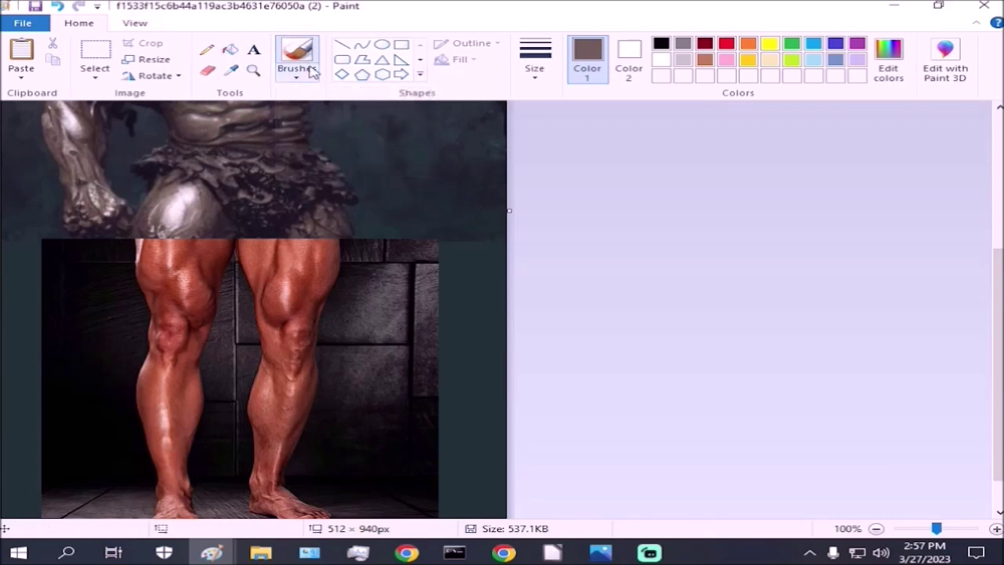
pyautogui.click(534, 59)
pyautogui.click(545, 165)
pyautogui.moveTo(129, 235)
pyautogui.mouseDown()
pyautogui.moveTo(161, 294)
pyautogui.moveTo(182, 306)
pyautogui.moveTo(173, 240)
pyautogui.moveTo(193, 284)
pyautogui.moveTo(206, 239)
pyautogui.mouseUp()
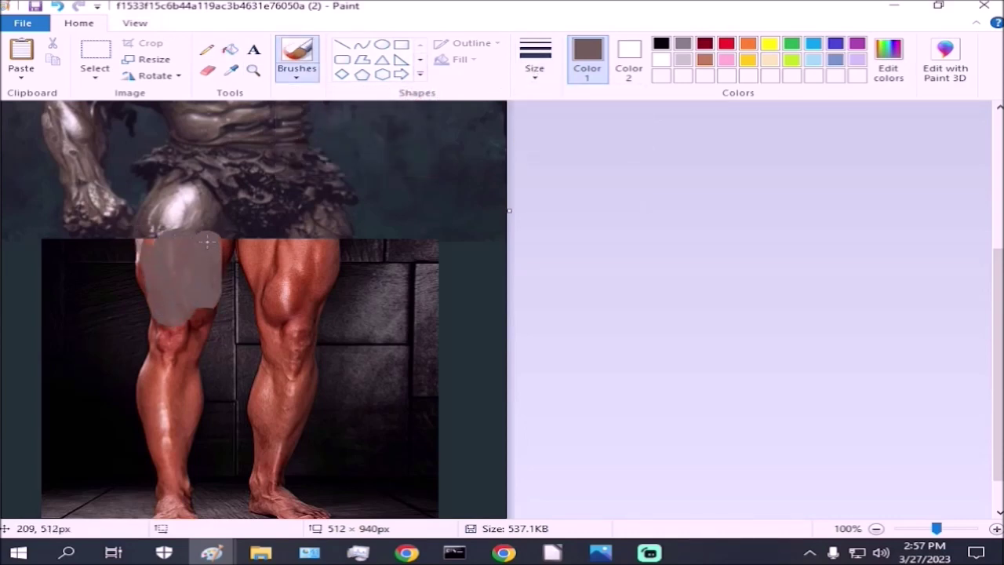
pyautogui.moveTo(149, 362)
pyautogui.mouseDown()
pyautogui.moveTo(161, 458)
pyautogui.moveTo(186, 360)
pyautogui.moveTo(145, 405)
pyautogui.moveTo(184, 417)
pyautogui.moveTo(207, 371)
pyautogui.moveTo(170, 436)
pyautogui.moveTo(163, 404)
pyautogui.moveTo(165, 453)
pyautogui.mouseUp()
# Step: Paint the same grey-brown over the right-hand leg's thigh, shin, ankle and top of the foot
pyautogui.scroll(-1, 205, 373)
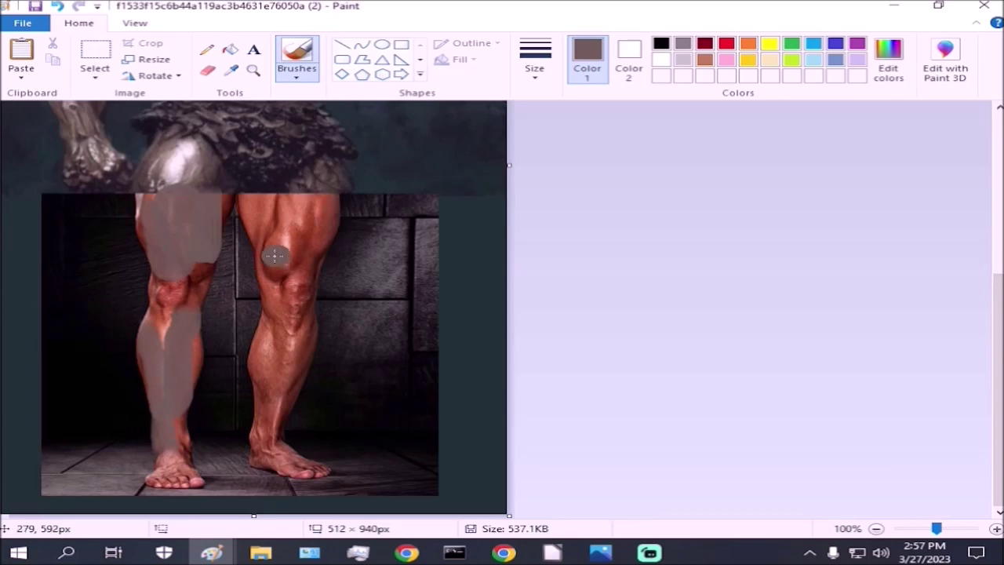
pyautogui.moveTo(271, 265)
pyautogui.mouseDown()
pyautogui.moveTo(278, 222)
pyautogui.moveTo(256, 204)
pyautogui.moveTo(255, 230)
pyautogui.moveTo(277, 250)
pyautogui.moveTo(295, 210)
pyautogui.moveTo(317, 197)
pyautogui.moveTo(302, 245)
pyautogui.moveTo(282, 198)
pyautogui.mouseUp()
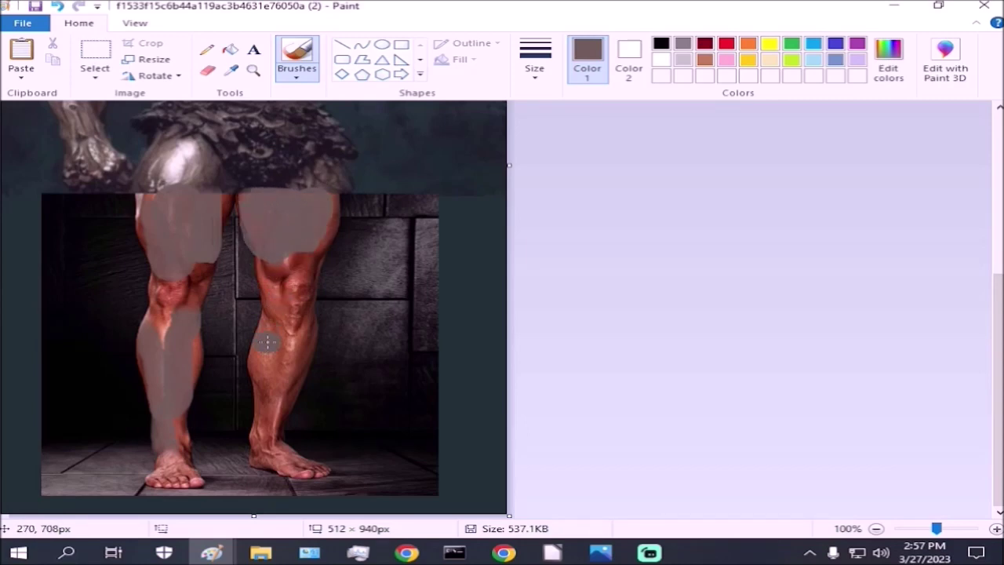
pyautogui.moveTo(268, 265)
pyautogui.mouseDown()
pyautogui.moveTo(296, 341)
pyautogui.moveTo(273, 399)
pyautogui.moveTo(269, 337)
pyautogui.mouseUp()
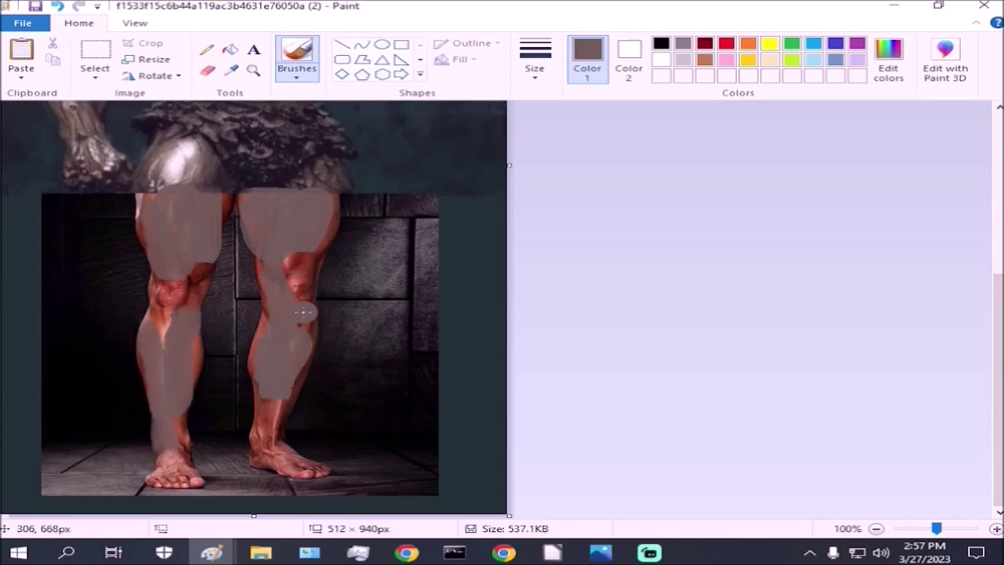
pyautogui.moveTo(273, 386); pyautogui.dragTo(271, 447)
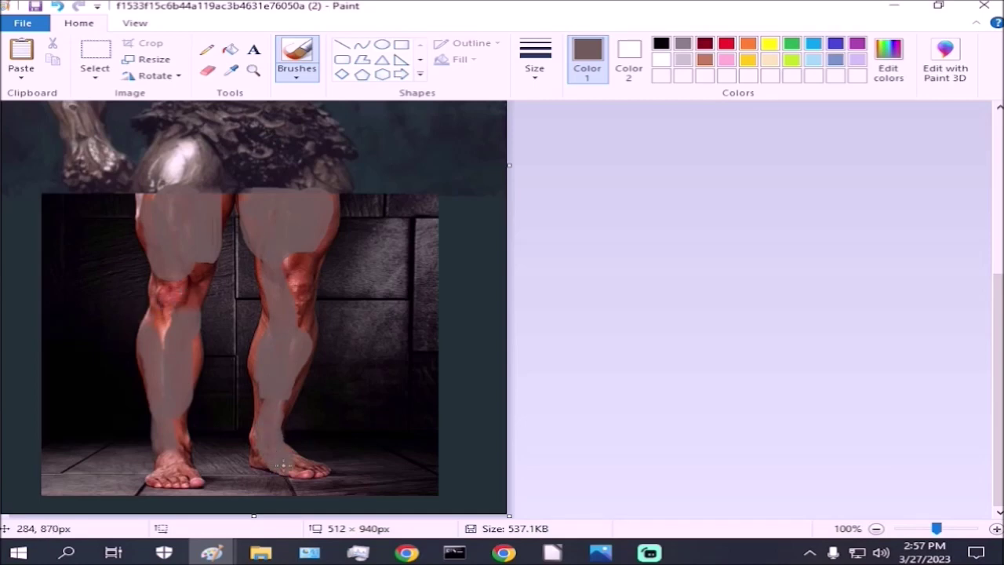
# Step: Compare the repainted legs with the monster's torso, viewing the whole figure at 50% zoom
pyautogui.scroll(4, 275, 466)
pyautogui.scroll(-4, 284, 467)
pyautogui.scroll(4, 284, 467)
pyautogui.scroll(-3, 284, 467)
pyautogui.scroll(3, 284, 468)
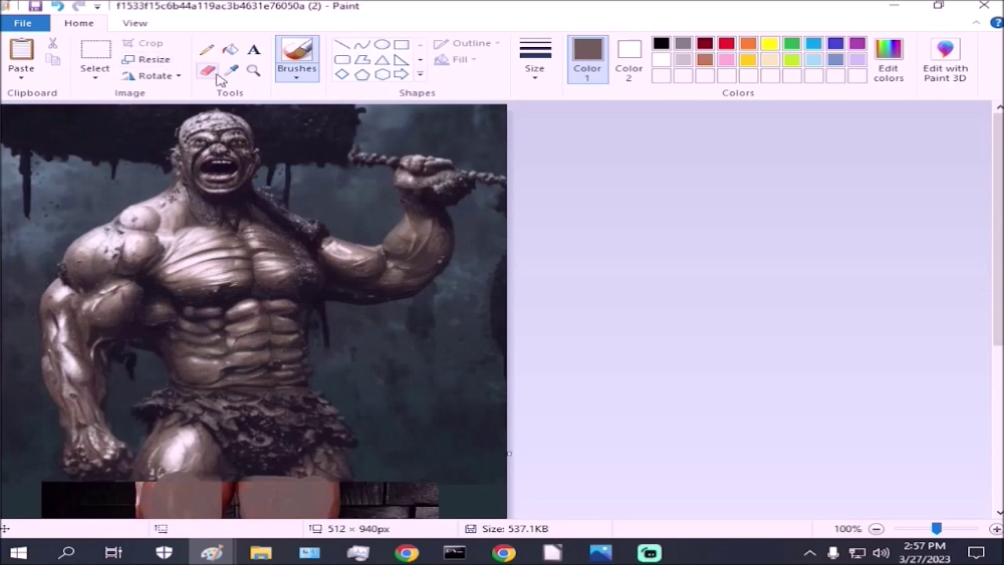
pyautogui.click(252, 69)
pyautogui.rightClick(215, 240)
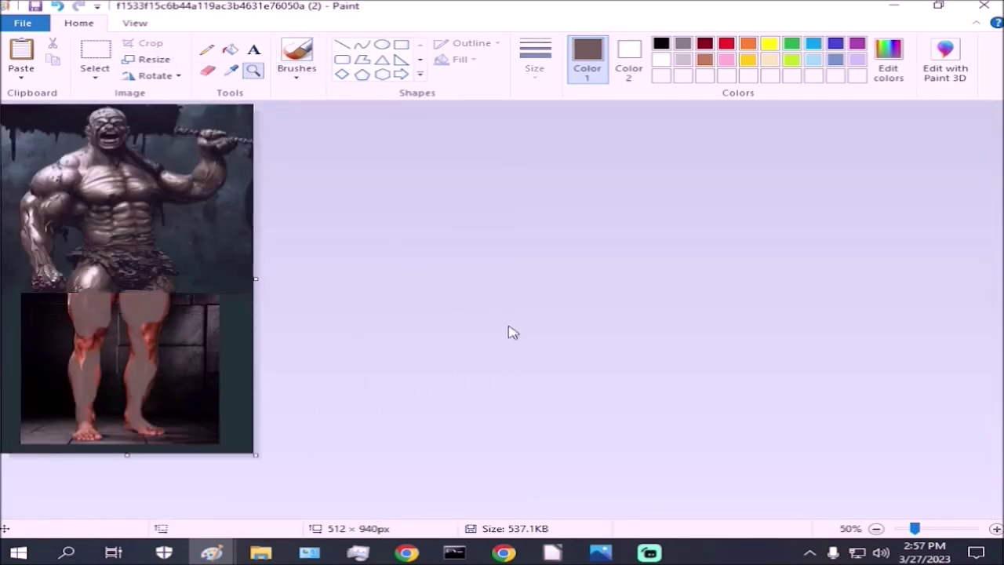
# Step: Save the repainted picture as the PNG "f1533f15c6b44a119ac3b4631e76050a (3)" and switch back to Chrome
pyautogui.press('F12')
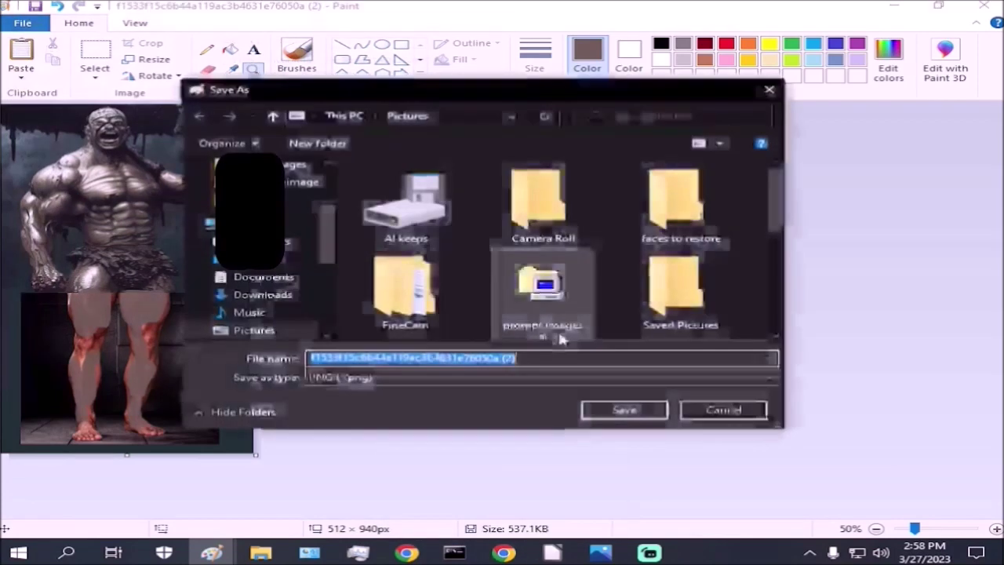
pyautogui.click(515, 358)
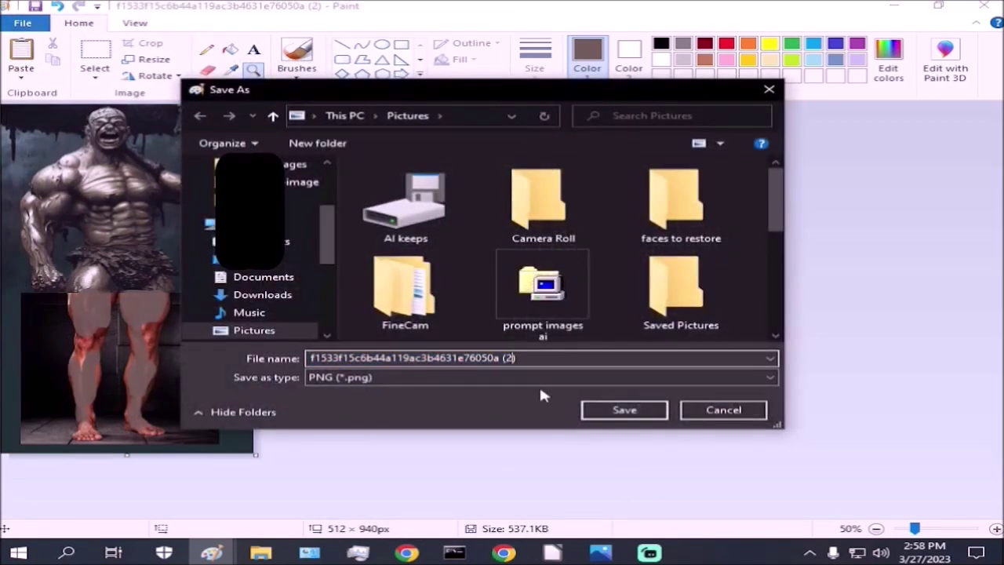
pyautogui.write('3')
pyautogui.press('Return')
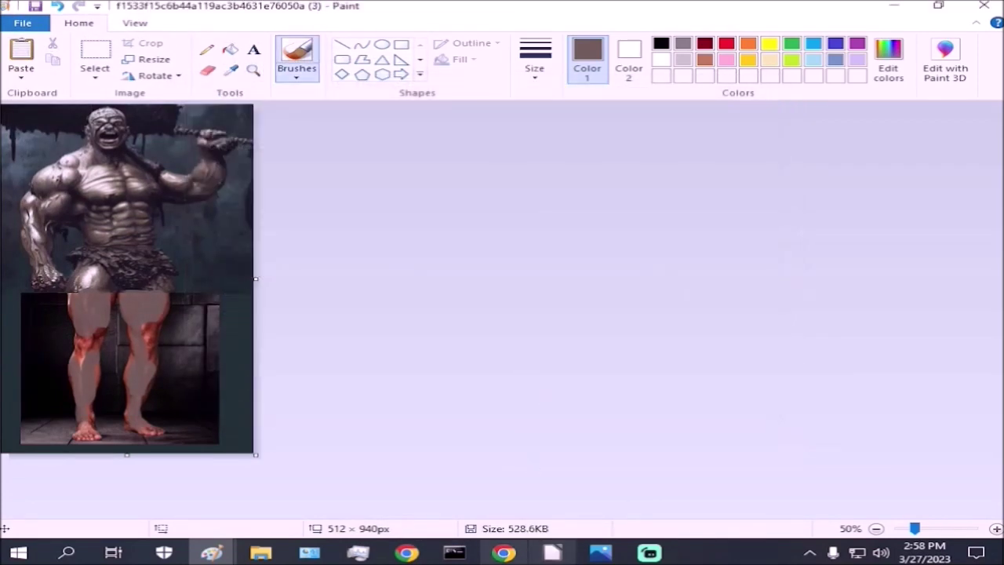
pyautogui.click(502, 553)
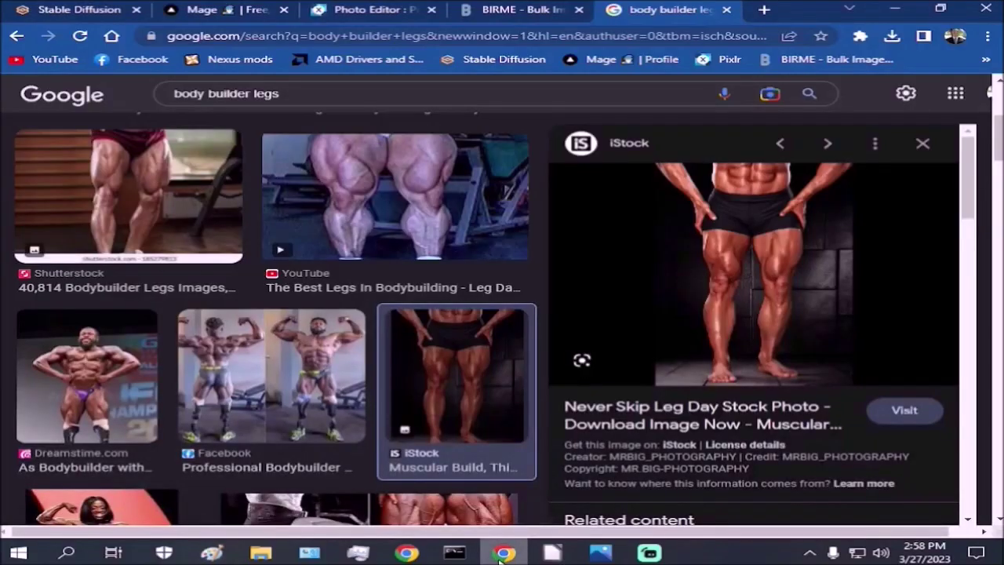
# Step: Switch to inpainting on the Stable Diffusion page and set the script to None
pyautogui.click(86, 8)
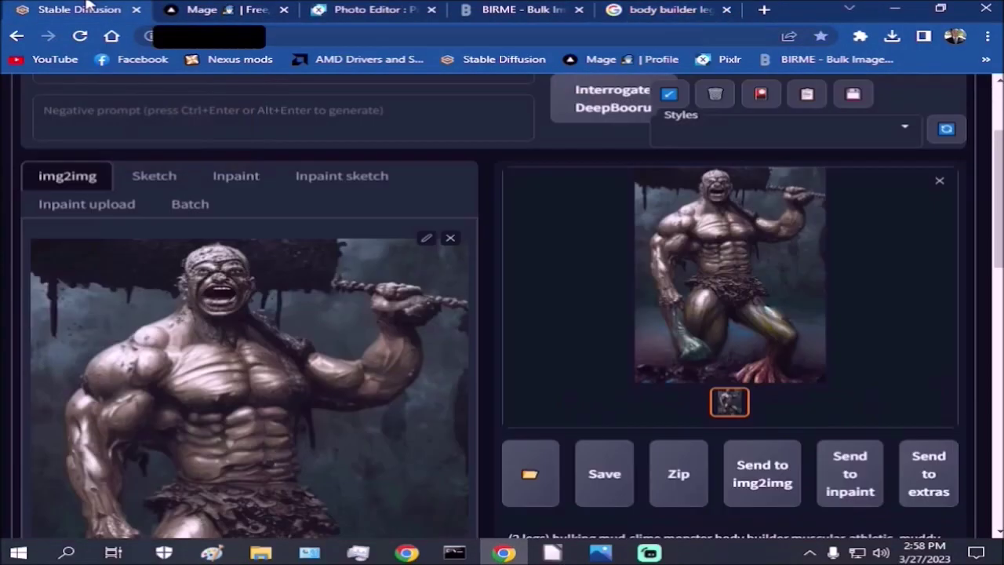
pyautogui.click(236, 177)
pyautogui.scroll(-15, 318, 403)
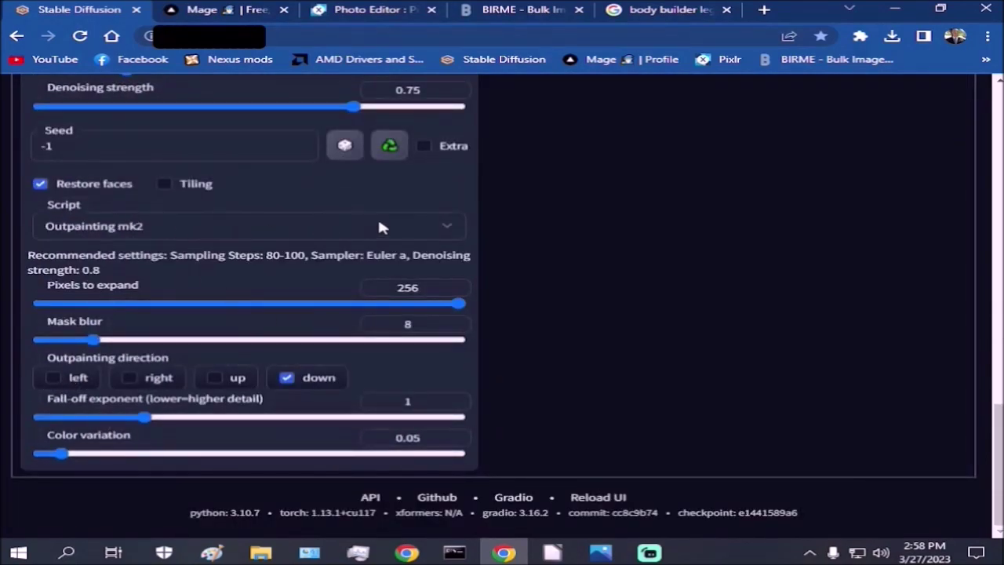
pyautogui.click(379, 227)
pyautogui.click(180, 249)
pyautogui.scroll(6, 314, 337)
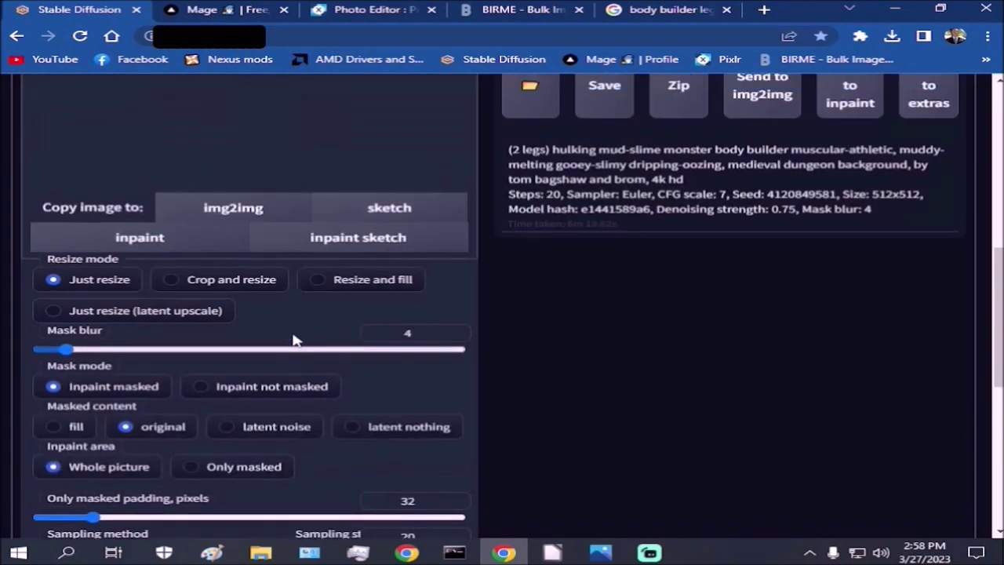
# Step: Load the repainted full-body picture for inpainting and mask everything below the loincloth with a large brush, covering both legs and their background
pyautogui.scroll(7, 294, 340)
pyautogui.scroll(-5, 224, 414)
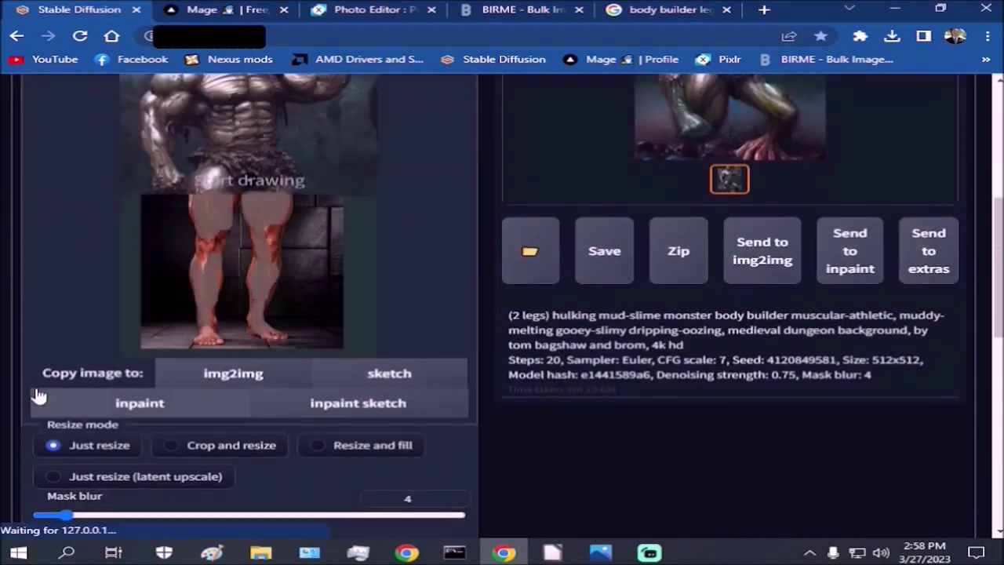
pyautogui.scroll(3, 321, 282)
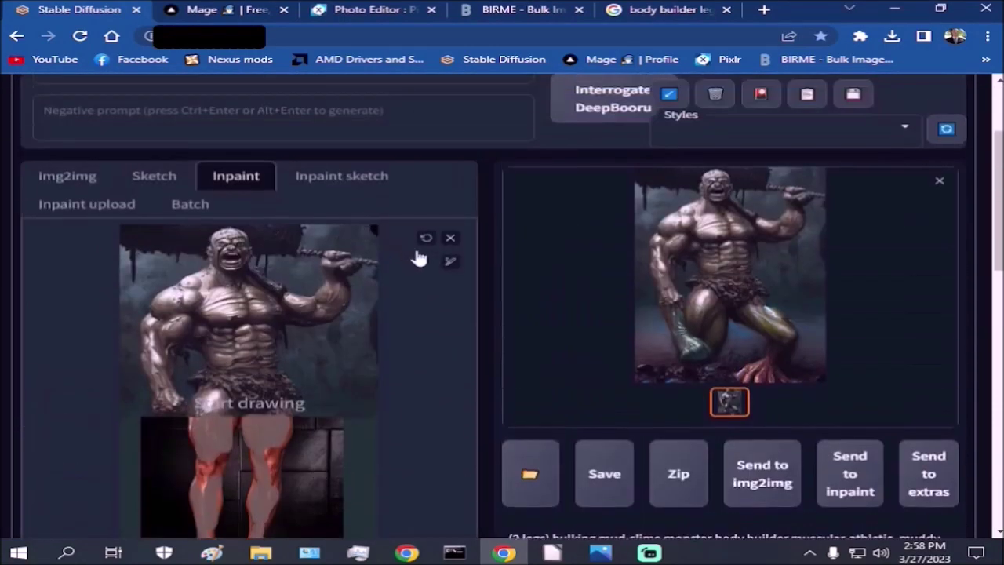
pyautogui.click(450, 261)
pyautogui.scroll(-2, 156, 325)
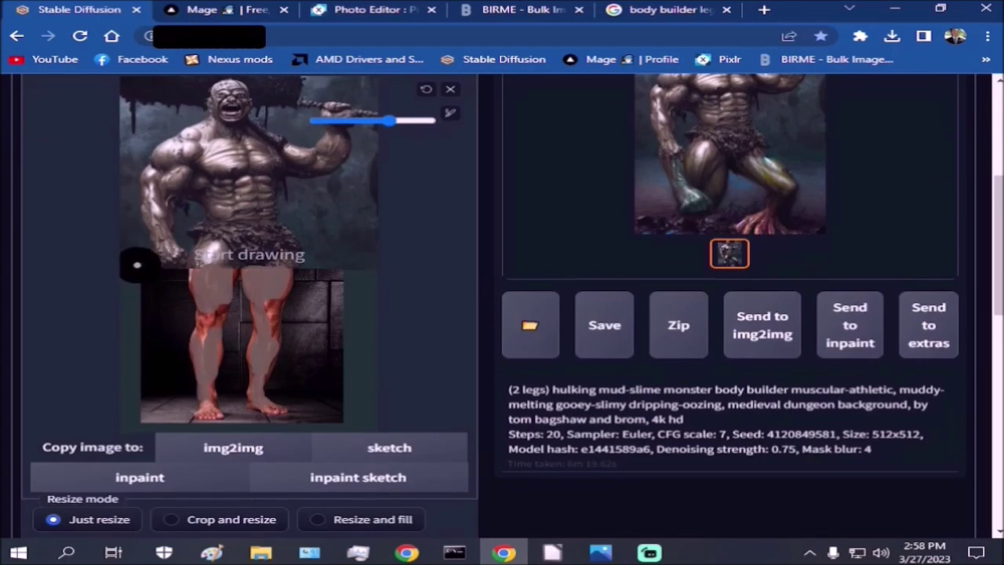
pyautogui.moveTo(136, 265)
pyautogui.mouseDown()
pyautogui.moveTo(396, 277)
pyautogui.moveTo(342, 392)
pyautogui.moveTo(366, 287)
pyautogui.moveTo(357, 440)
pyautogui.mouseUp()
pyautogui.moveTo(321, 291)
pyautogui.mouseDown()
pyautogui.moveTo(135, 309)
pyautogui.moveTo(149, 415)
pyautogui.moveTo(144, 361)
pyautogui.mouseUp()
pyautogui.moveTo(139, 426)
pyautogui.mouseDown()
pyautogui.moveTo(337, 418)
pyautogui.moveTo(295, 398)
pyautogui.moveTo(163, 398)
pyautogui.moveTo(198, 370)
pyautogui.moveTo(338, 370)
pyautogui.moveTo(157, 362)
pyautogui.moveTo(343, 319)
pyautogui.moveTo(141, 347)
pyautogui.moveTo(315, 344)
pyautogui.mouseUp()
pyautogui.scroll(5, 131, 164)
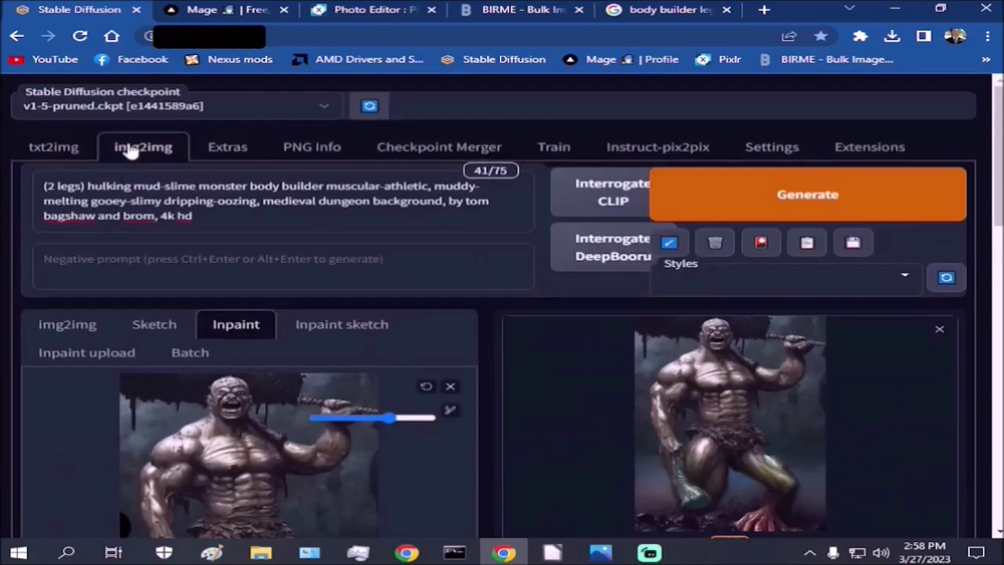
pyautogui.scroll(-5, 300, 310)
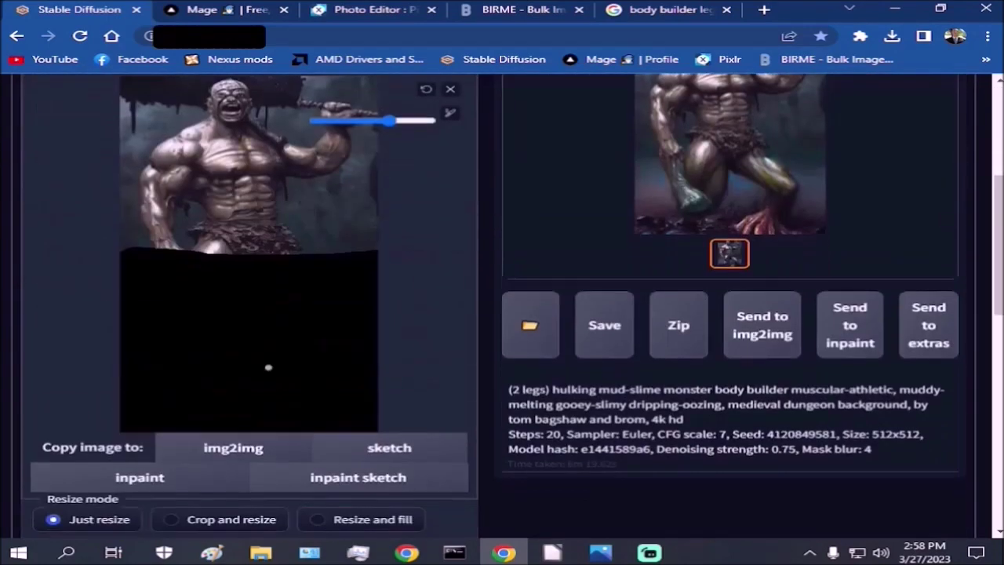
pyautogui.scroll(4, 269, 366)
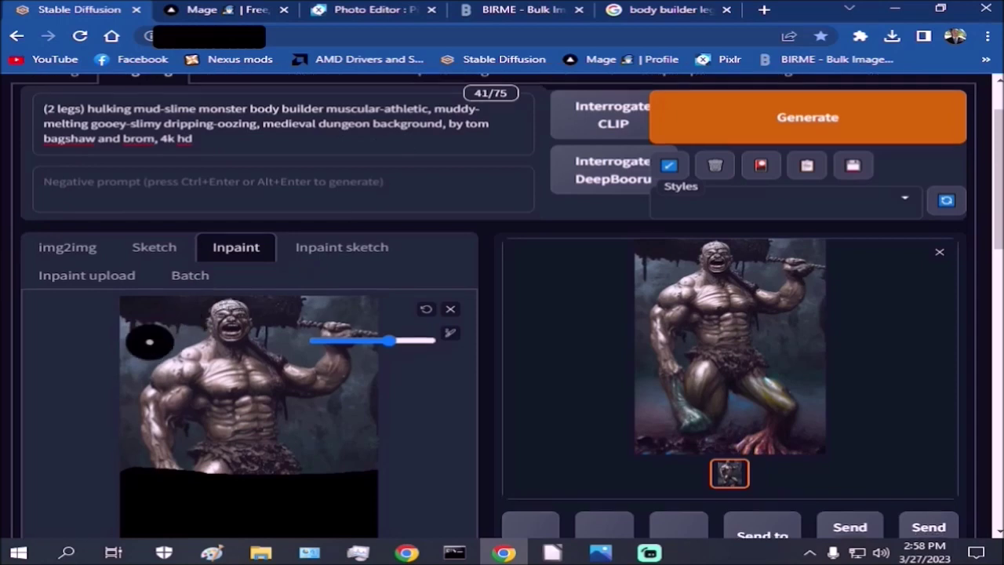
# Step: Set the inpainting resize mode to Resize and fill
pyautogui.scroll(-2, 116, 403)
pyautogui.scroll(-3, 225, 428)
pyautogui.scroll(-2, 225, 427)
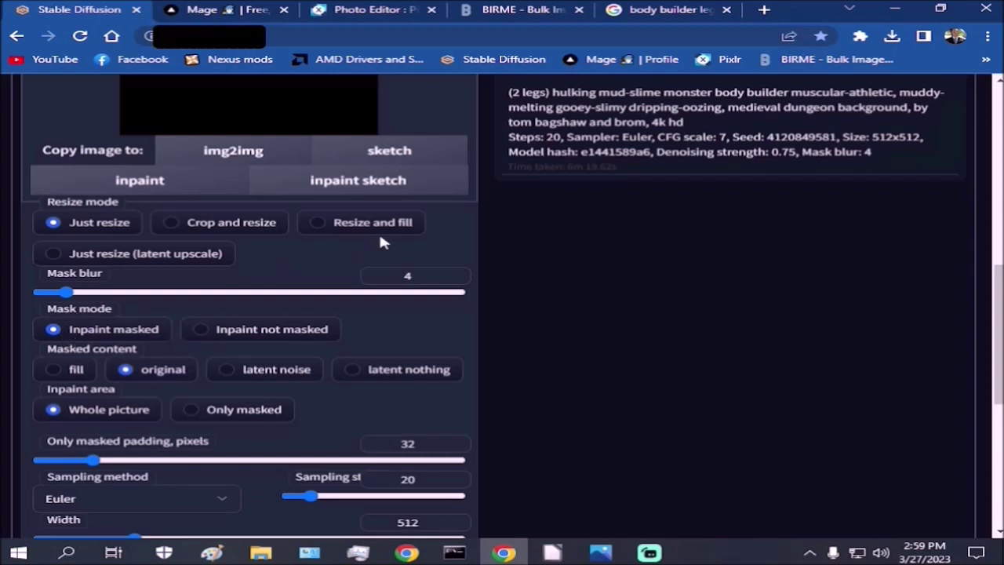
pyautogui.click(318, 226)
pyautogui.scroll(3, 389, 241)
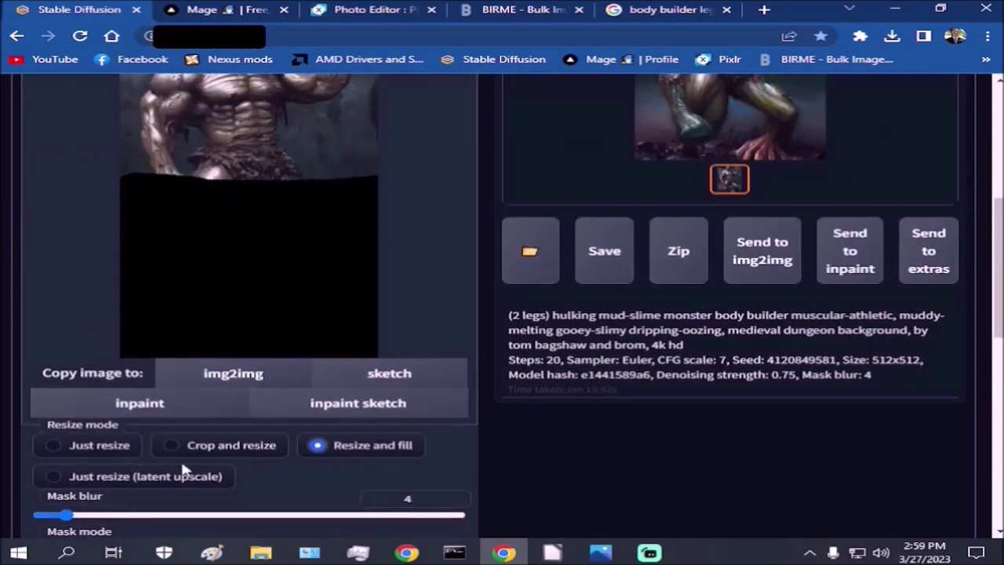
pyautogui.scroll(3, 473, 247)
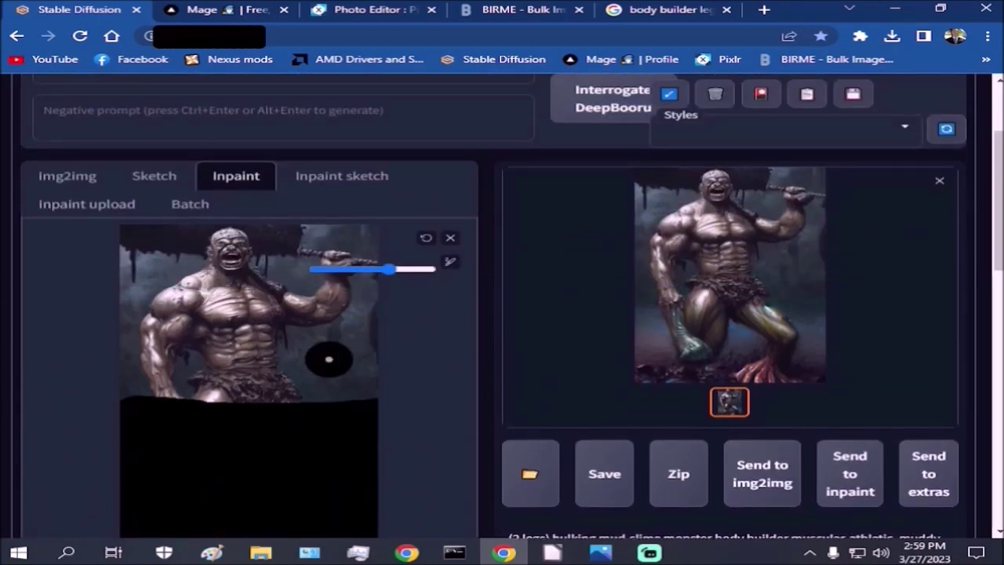
pyautogui.scroll(-5, 366, 332)
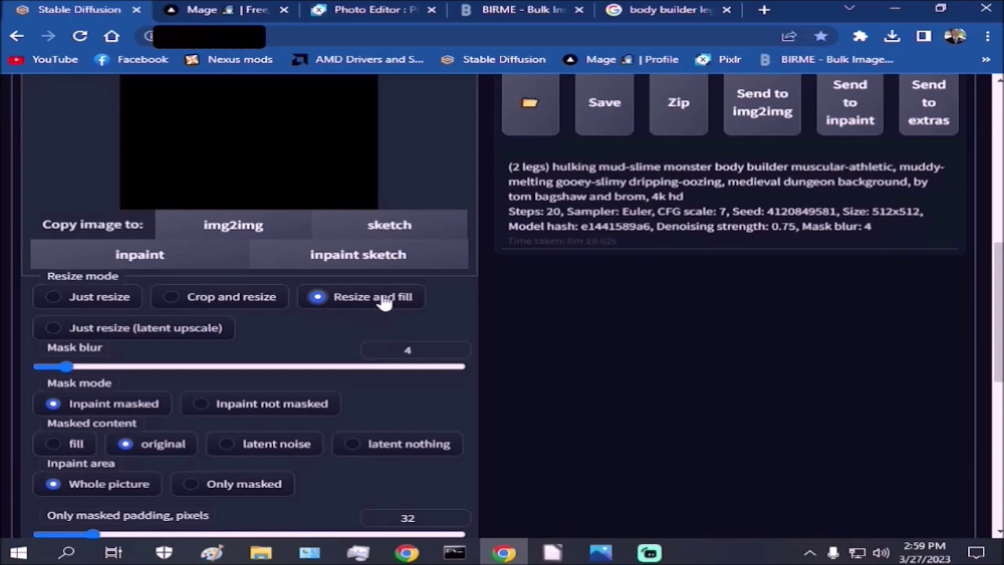
pyautogui.scroll(4, 385, 302)
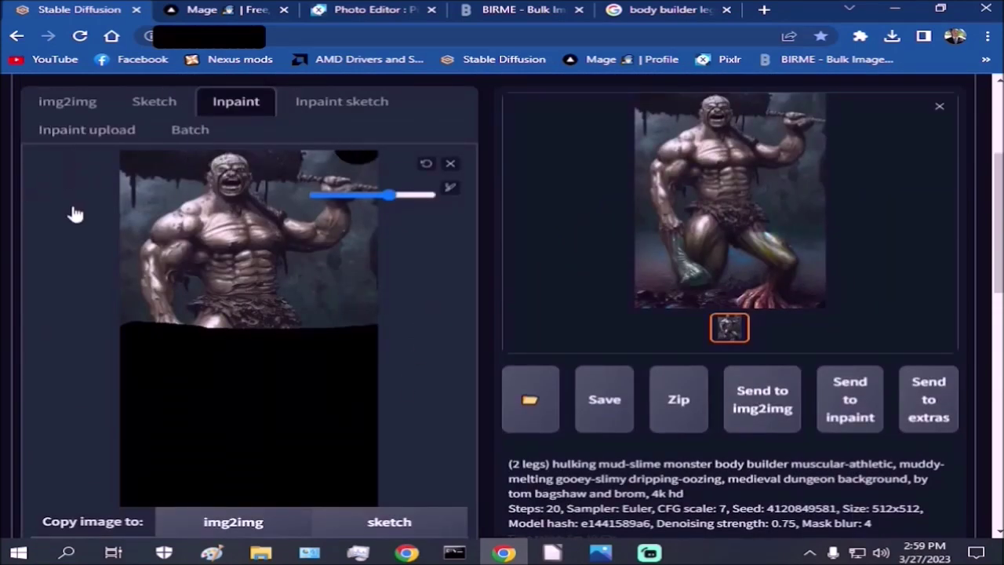
# Step: Set the CFG scale to 10 and the denoising strength to 0.5
pyautogui.scroll(-8, 295, 337)
pyautogui.scroll(-2, 293, 340)
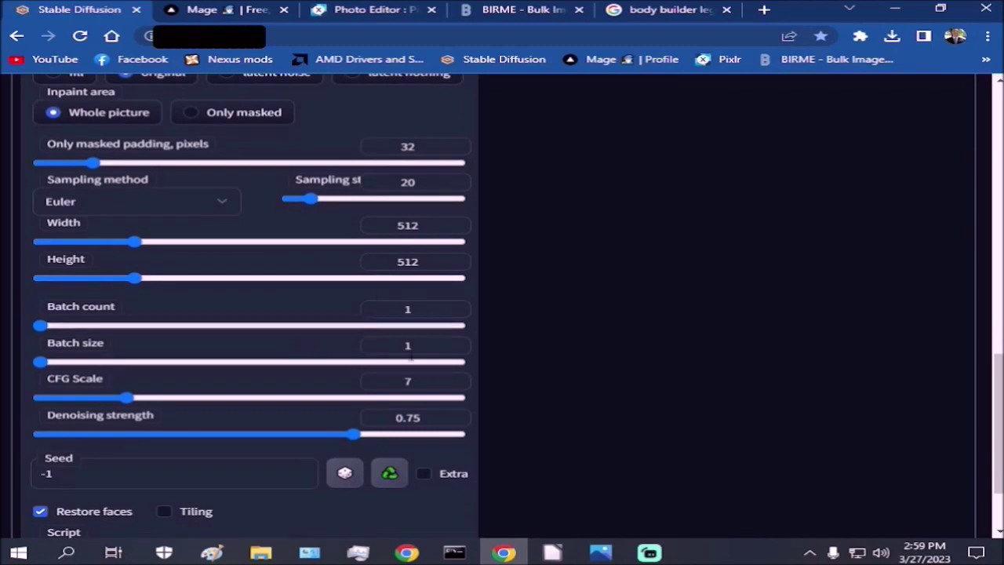
pyautogui.moveTo(129, 398); pyautogui.dragTo(174, 402)
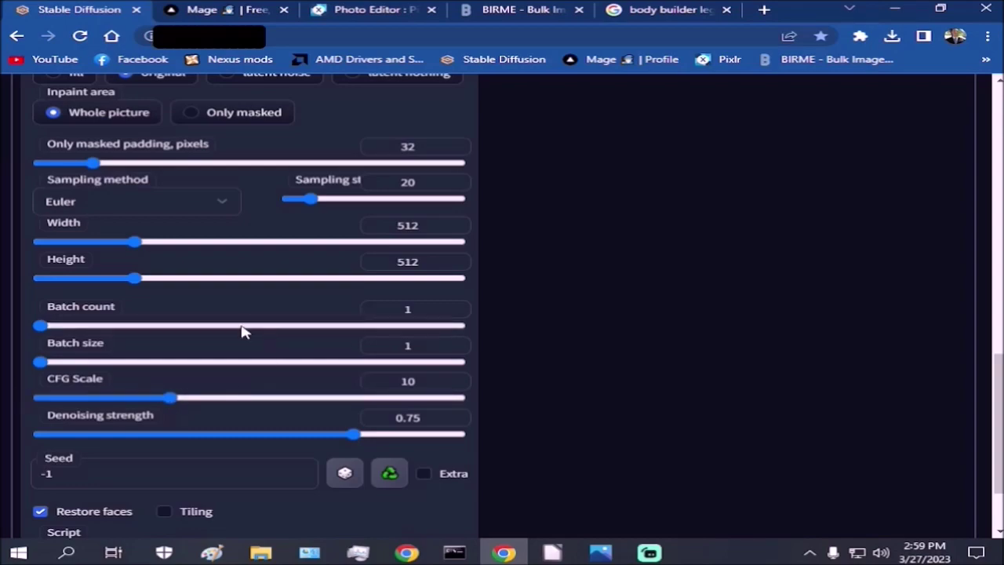
pyautogui.scroll(5, 153, 318)
pyautogui.scroll(4, 153, 318)
pyautogui.scroll(-10, 330, 353)
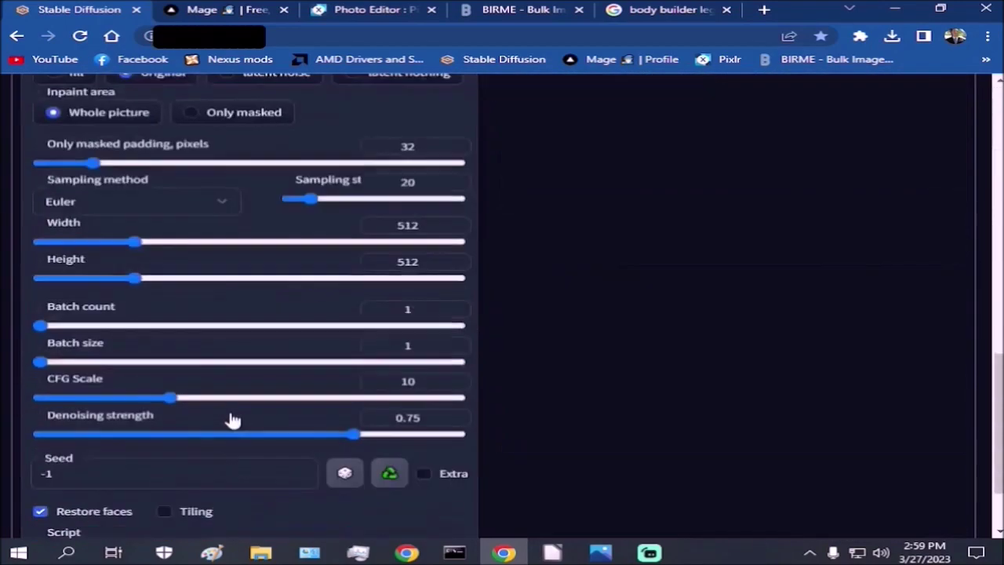
pyautogui.scroll(1, 298, 412)
pyautogui.moveTo(357, 406); pyautogui.dragTo(250, 406)
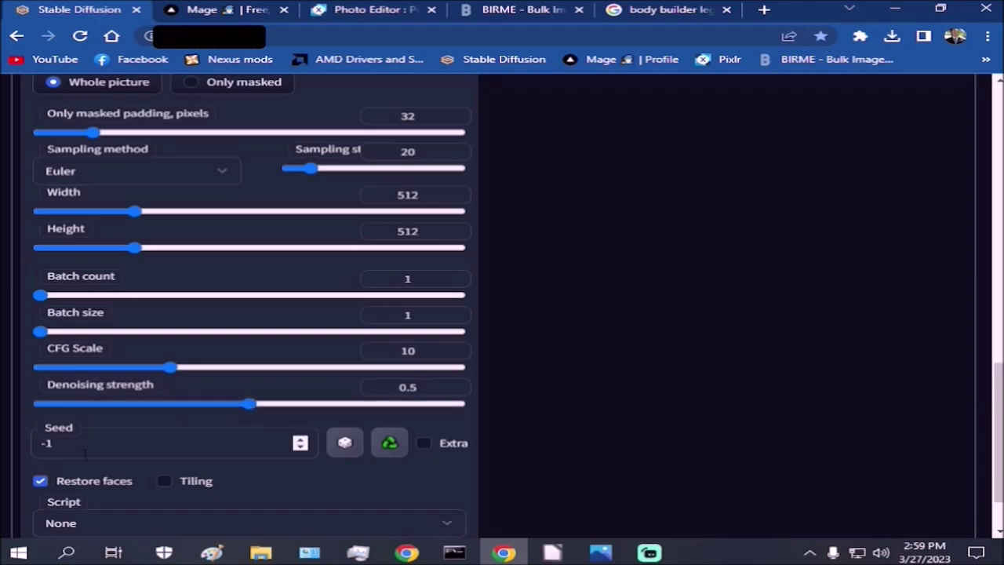
# Step: Review the masked picture, the previous result and the inpainting settings from resize mode down to the script
pyautogui.scroll(12, 108, 472)
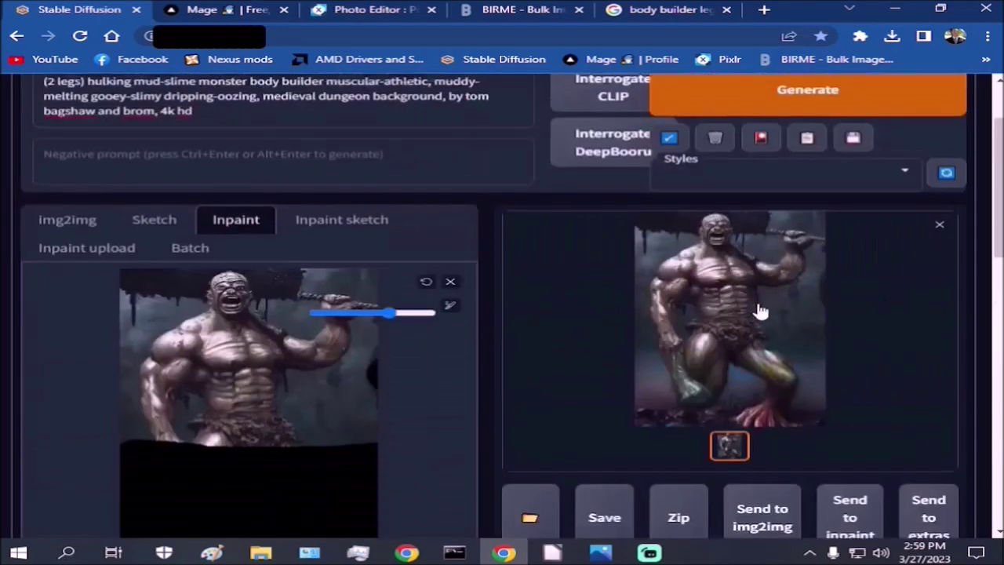
pyautogui.scroll(-1, 448, 431)
pyautogui.scroll(-1, 276, 475)
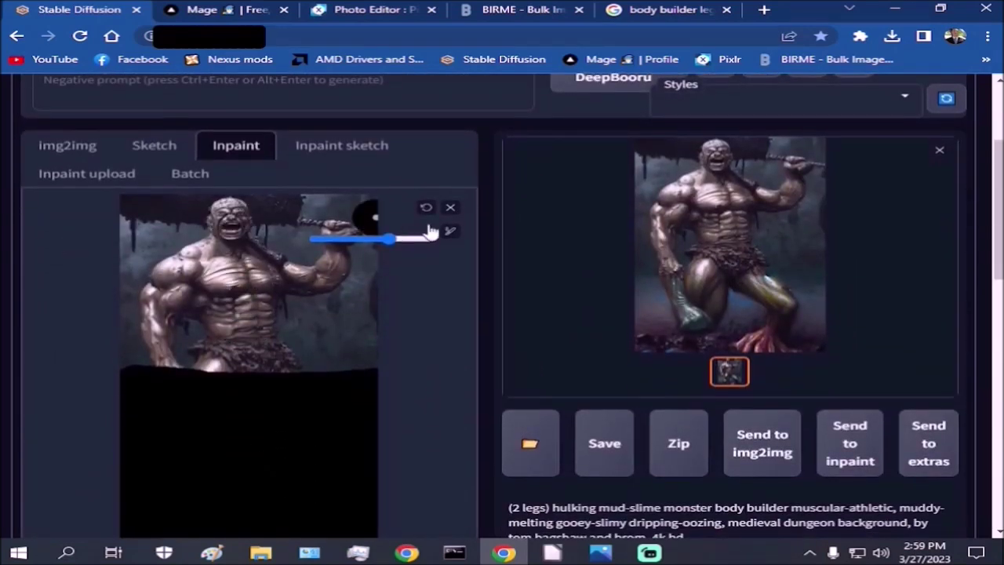
pyautogui.scroll(-6, 447, 460)
pyautogui.scroll(-5, 452, 460)
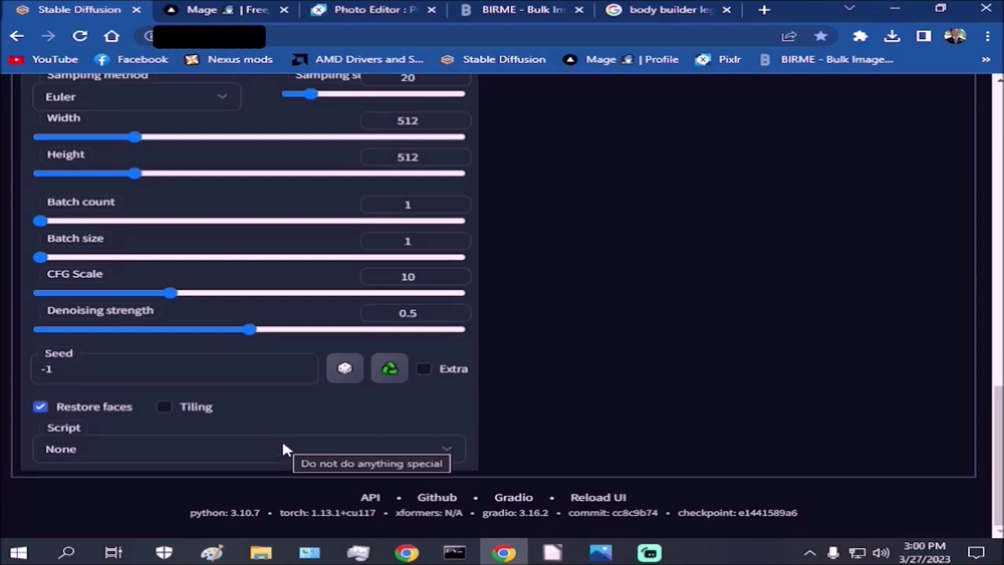
pyautogui.scroll(4, 285, 448)
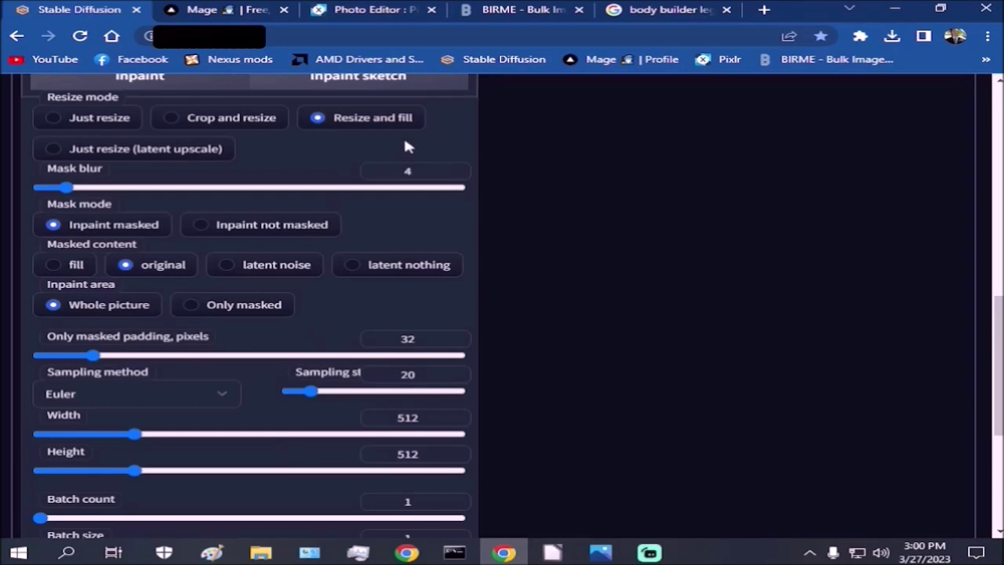
pyautogui.scroll(-4, 378, 353)
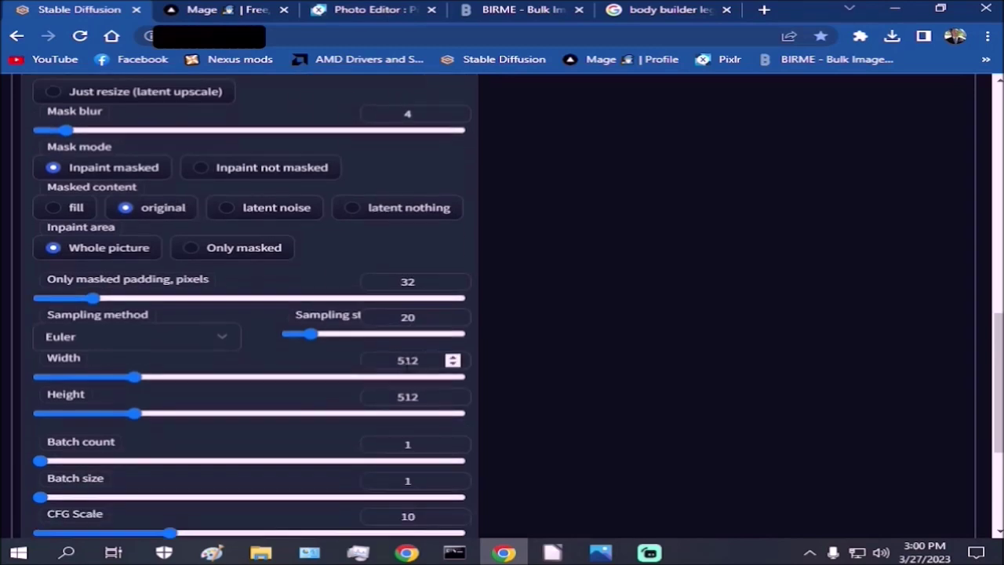
pyautogui.scroll(10, 378, 370)
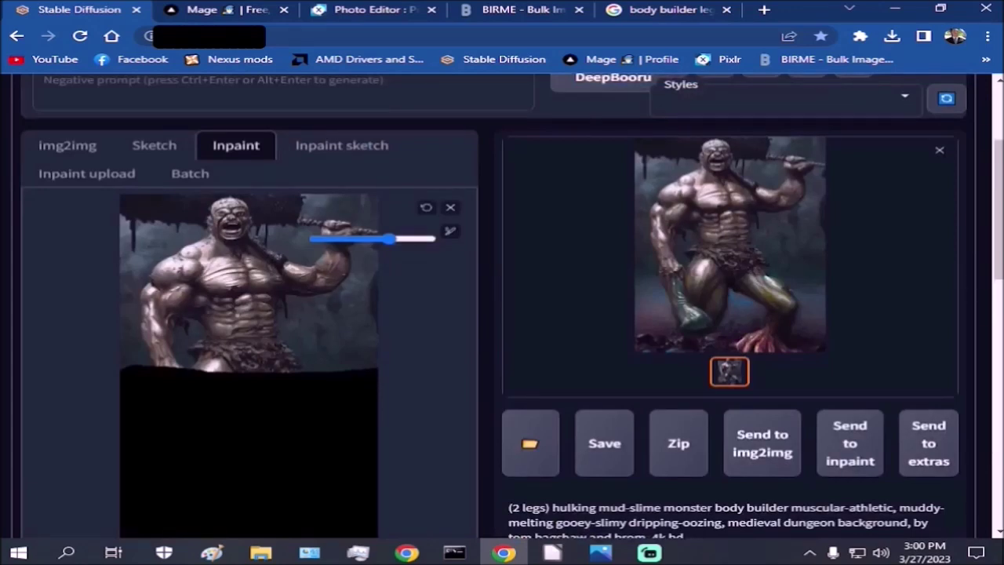
pyautogui.scroll(-10, 378, 353)
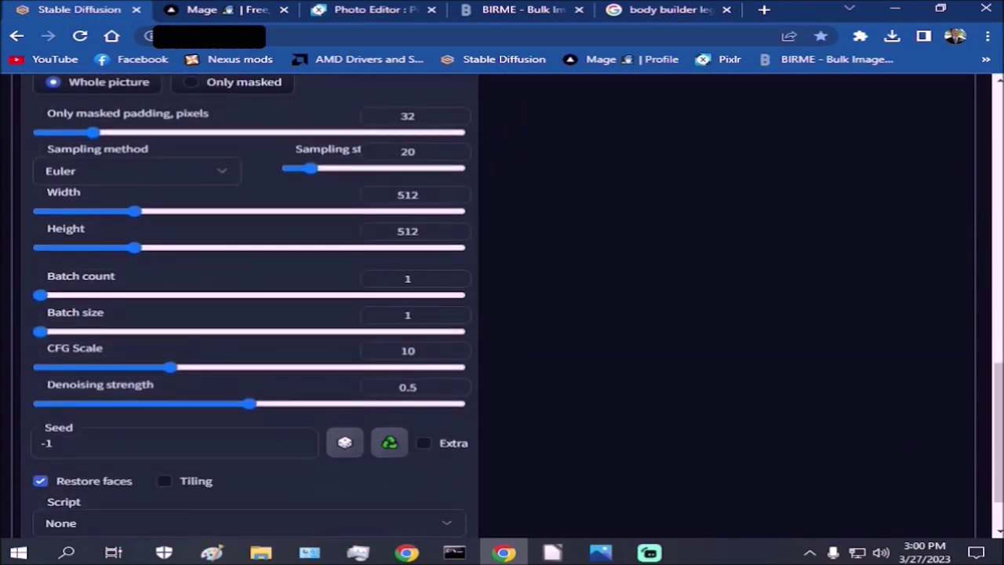
# Step: Look up the newest composite picture's pixel dimensions in File Explorer's Pictures folder and set the output height to 940 in Stable Diffusion
pyautogui.scroll(1, 453, 227)
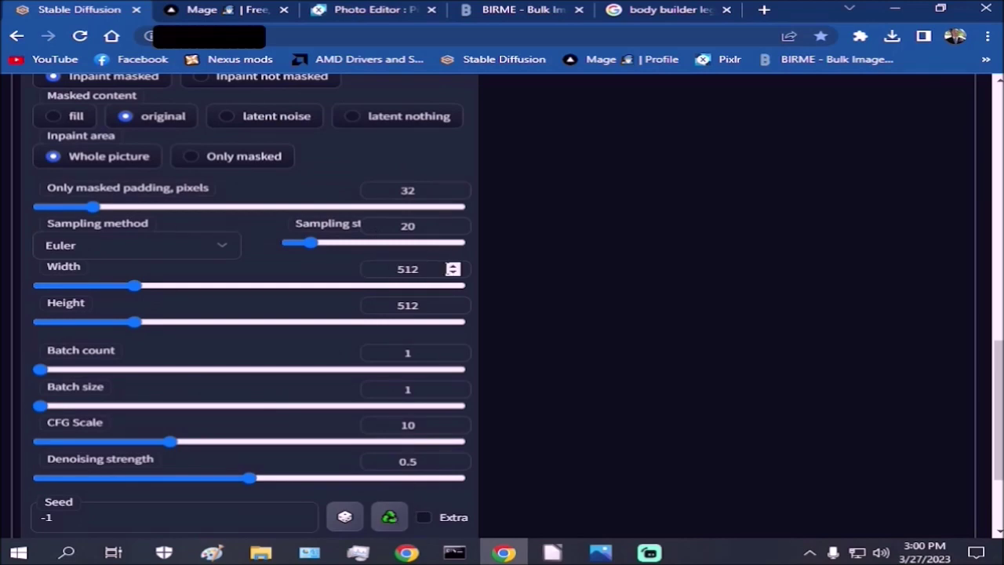
pyautogui.moveTo(265, 559)
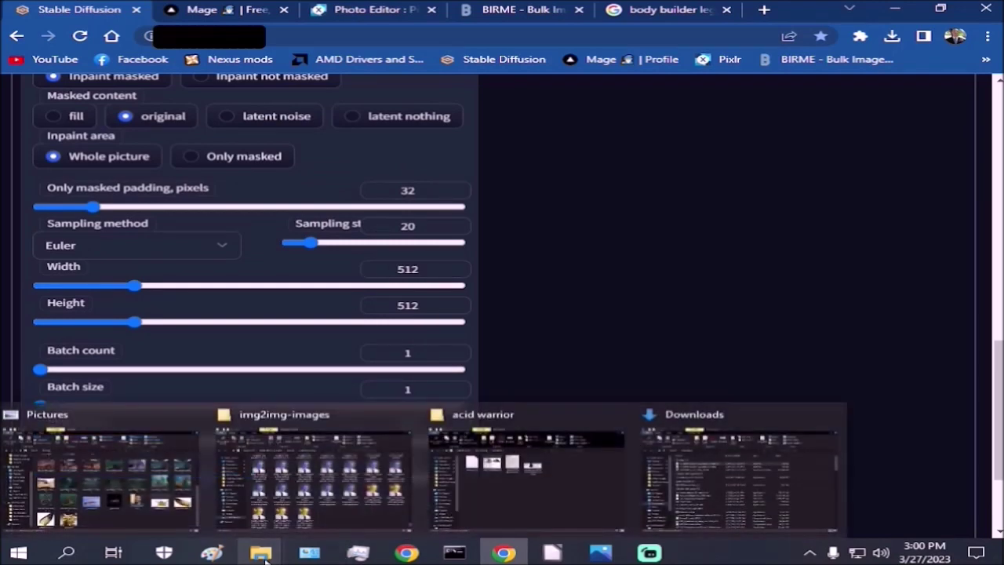
pyautogui.click(71, 458)
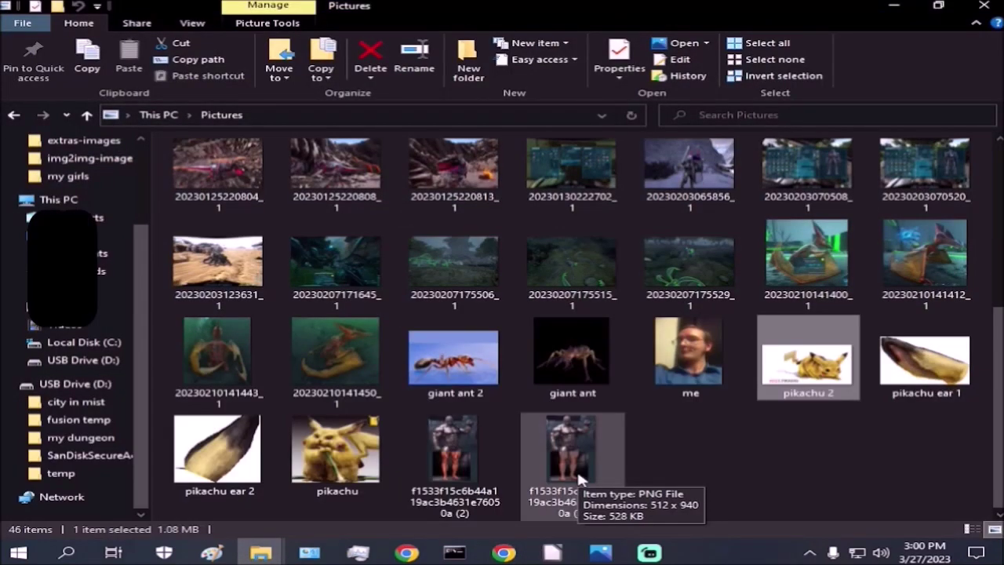
pyautogui.click(506, 554)
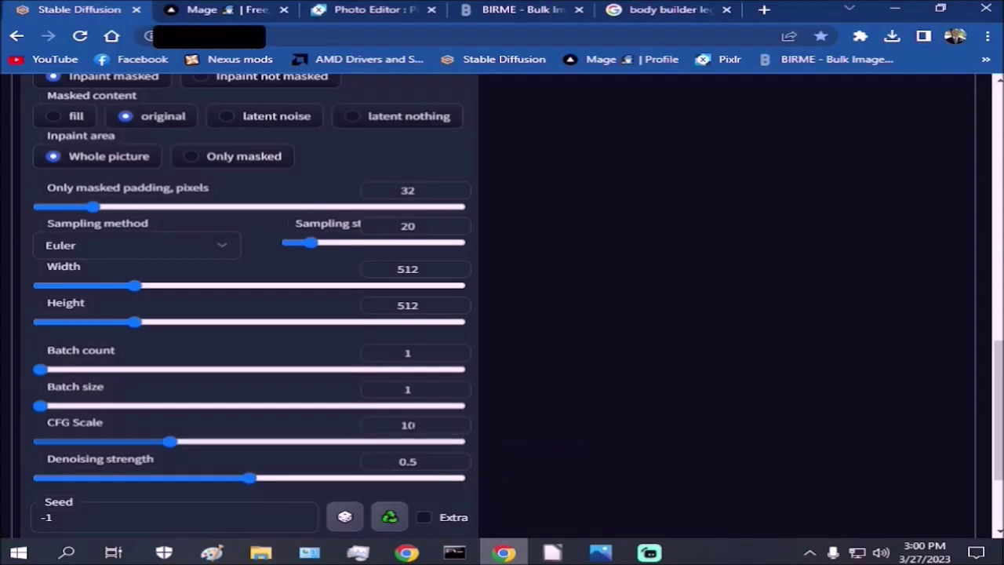
pyautogui.doubleClick(407, 305)
pyautogui.write('940')
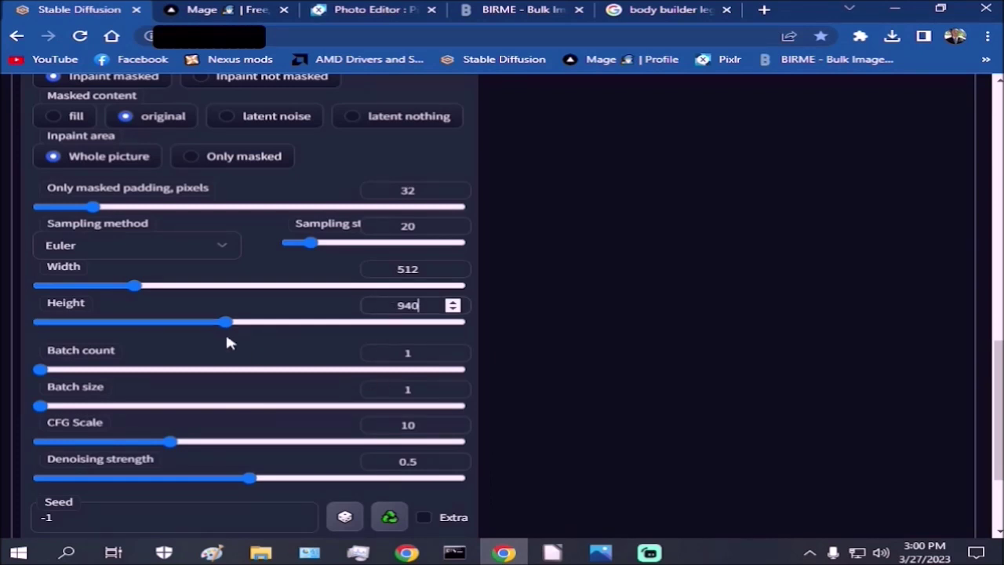
pyautogui.click(308, 351)
# Step: Check the prompt, the masked picture and the size, batch, CFG and denoising settings before generating
pyautogui.scroll(-2, 307, 351)
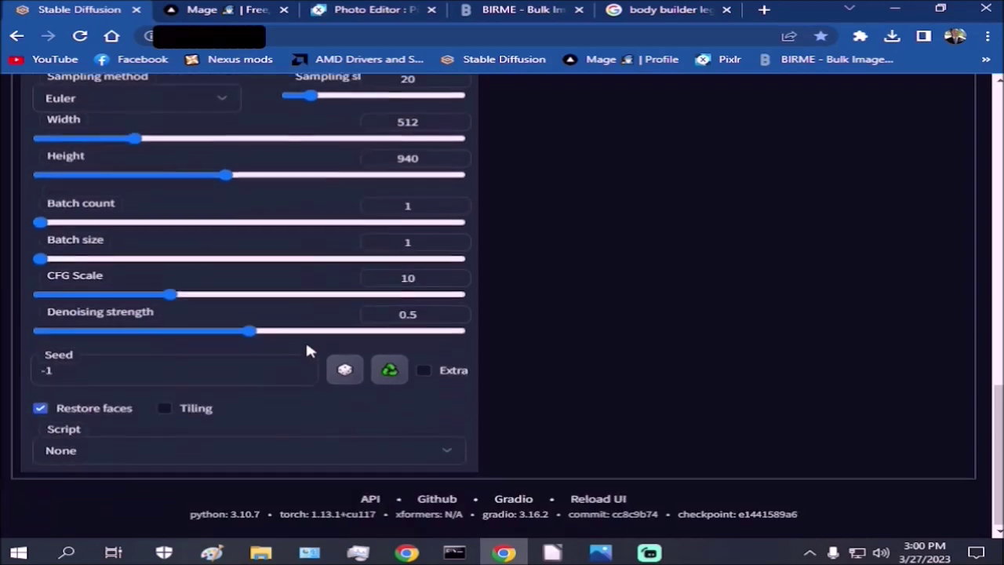
pyautogui.scroll(4, 307, 350)
pyautogui.scroll(5, 307, 349)
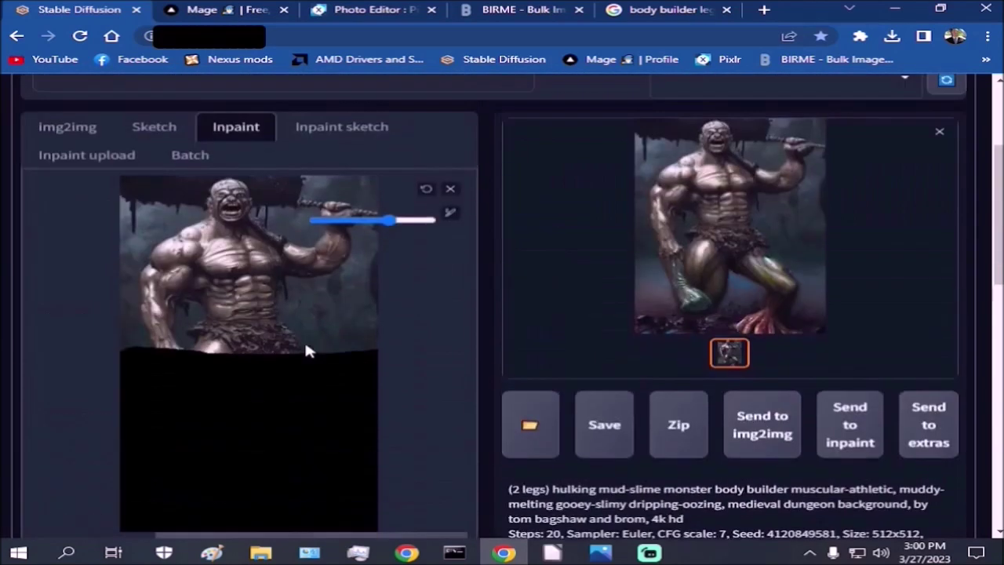
pyautogui.scroll(2, 425, 285)
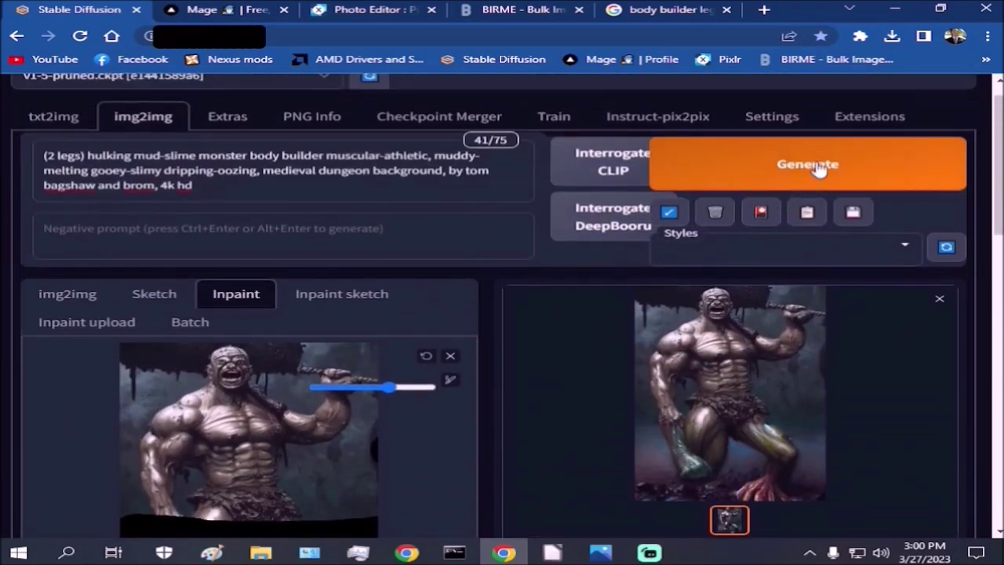
pyautogui.scroll(-10, 455, 388)
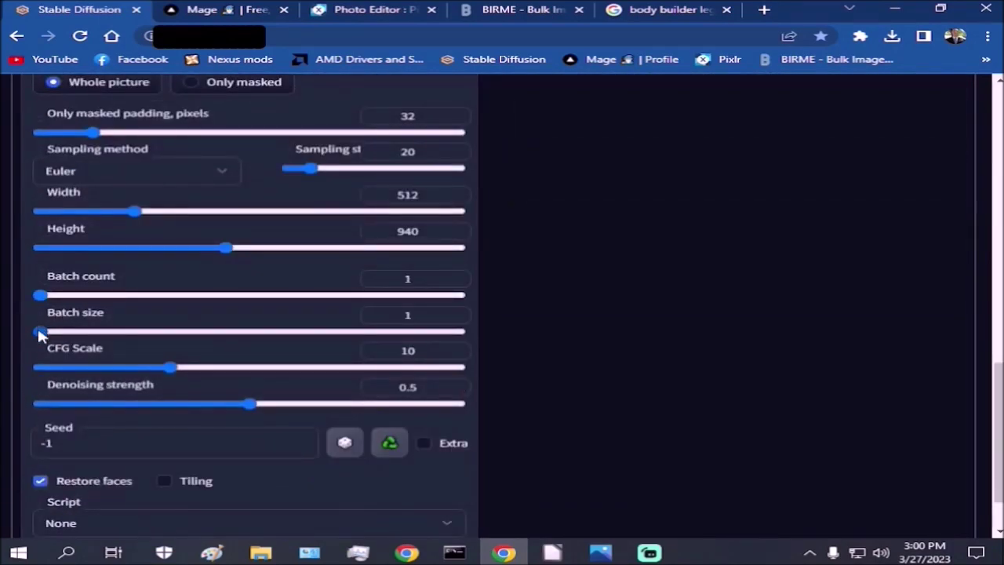
pyautogui.scroll(10, 558, 362)
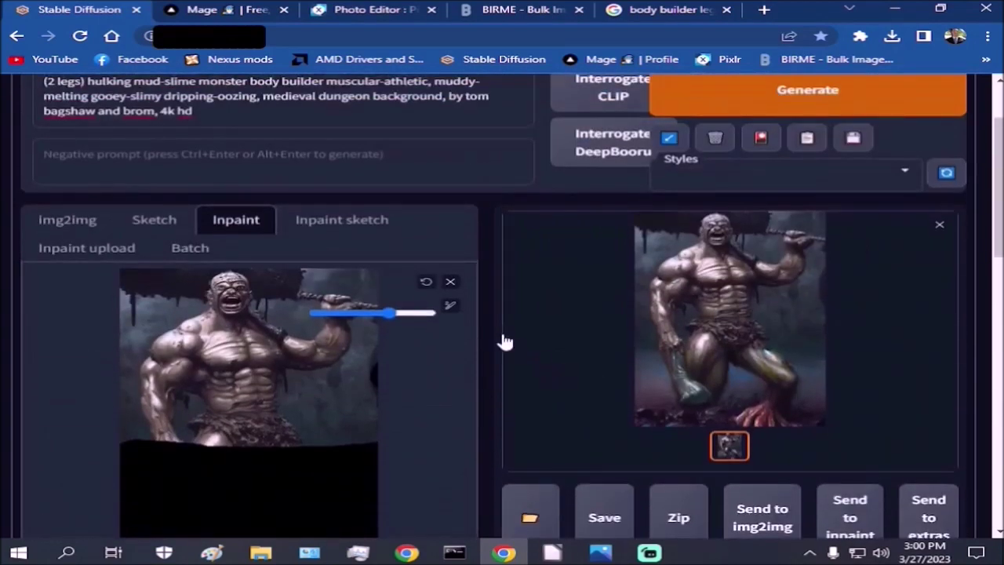
# Step: Generate the inpainted picture with the current settings and inspect the result at enlarged size
pyautogui.scroll(1, 505, 343)
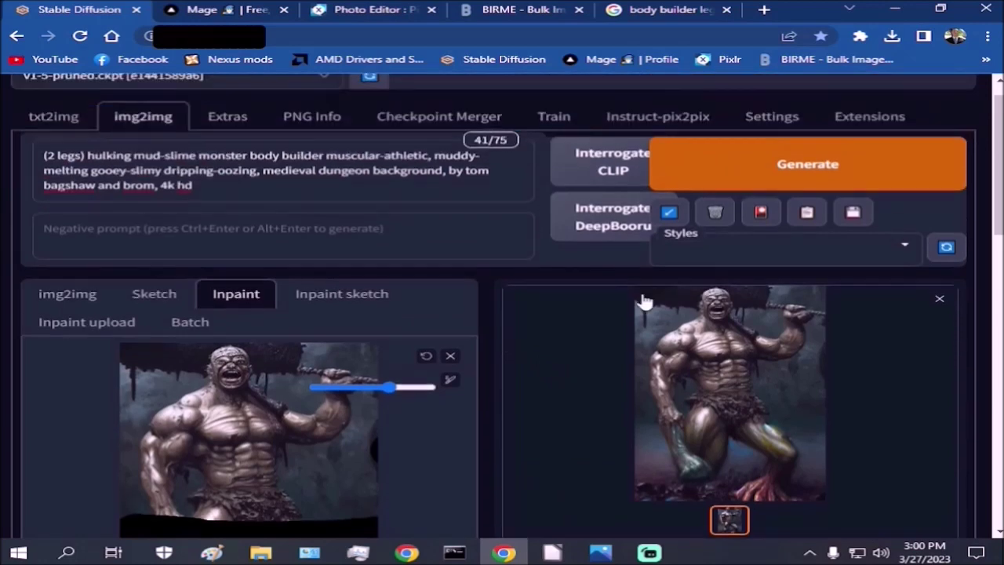
pyautogui.click(819, 162)
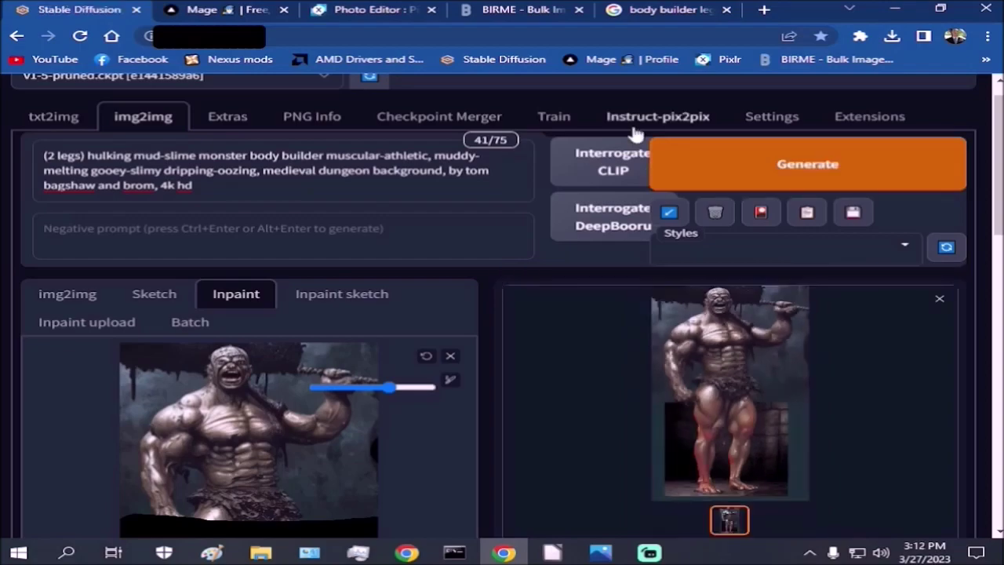
pyautogui.click(739, 291)
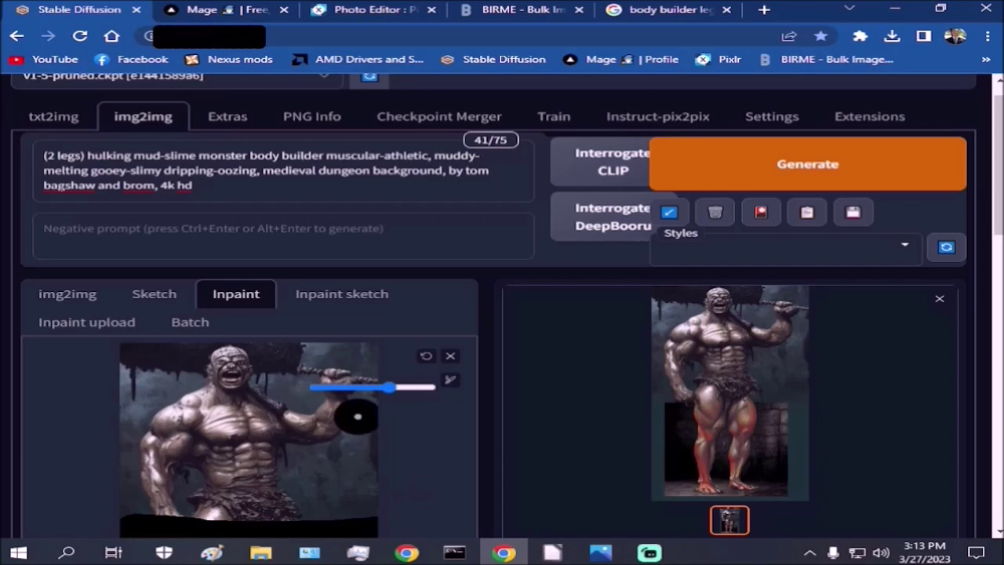
pyautogui.scroll(-2, 342, 468)
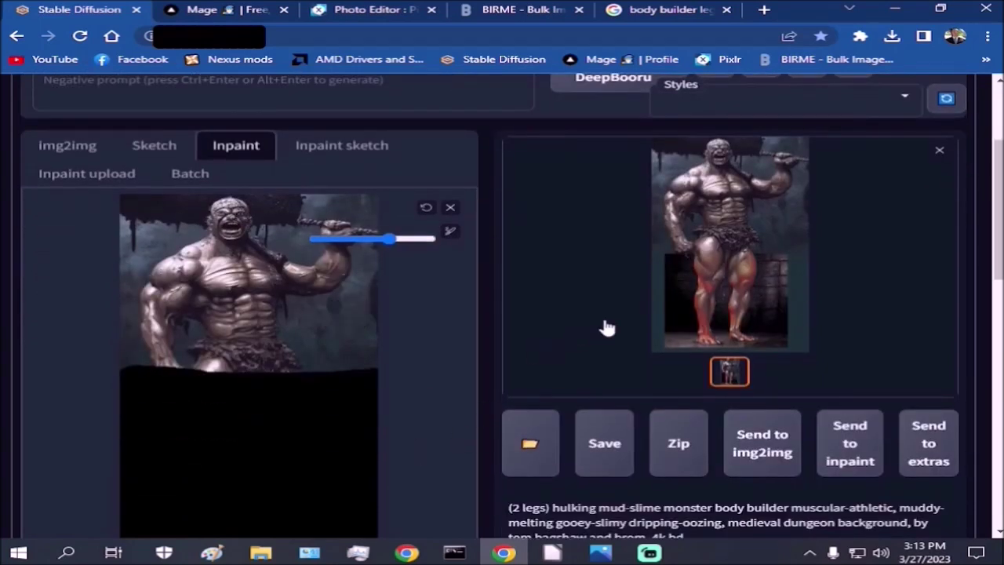
pyautogui.click(746, 240)
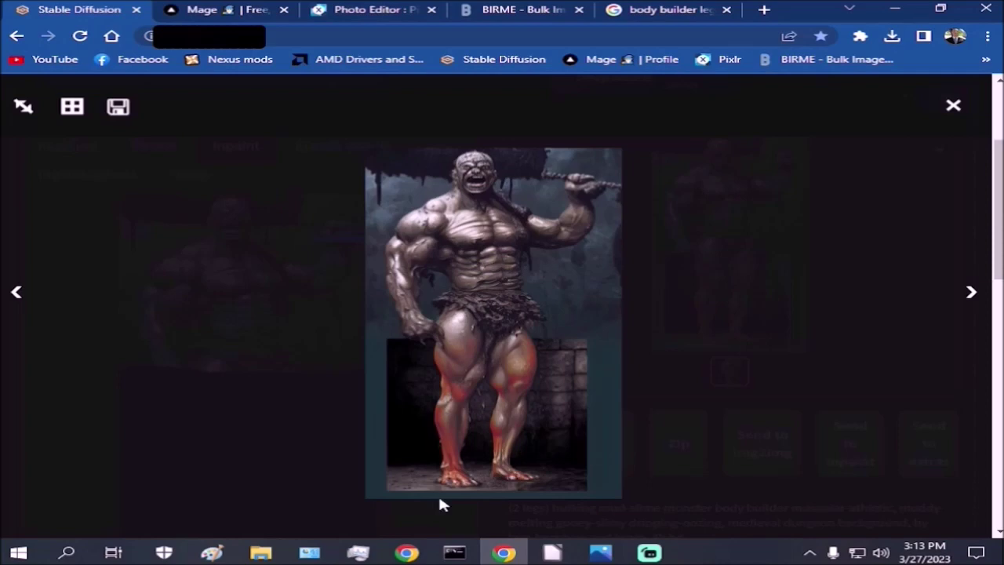
pyautogui.click(951, 105)
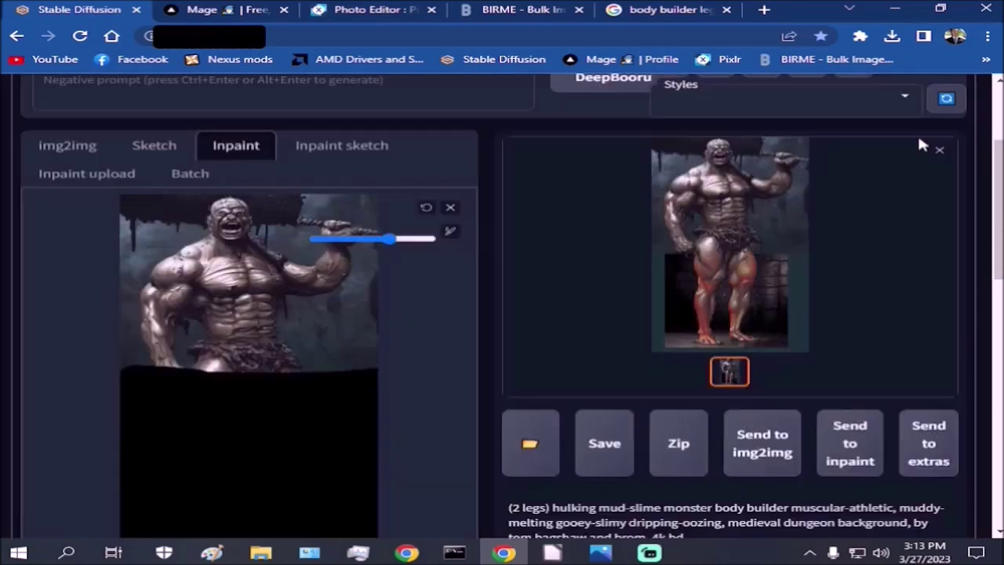
# Step: Switch to Paint and compare the composite with brown-painted legs against the earlier composite picture
pyautogui.moveTo(212, 553)
pyautogui.click(464, 483)
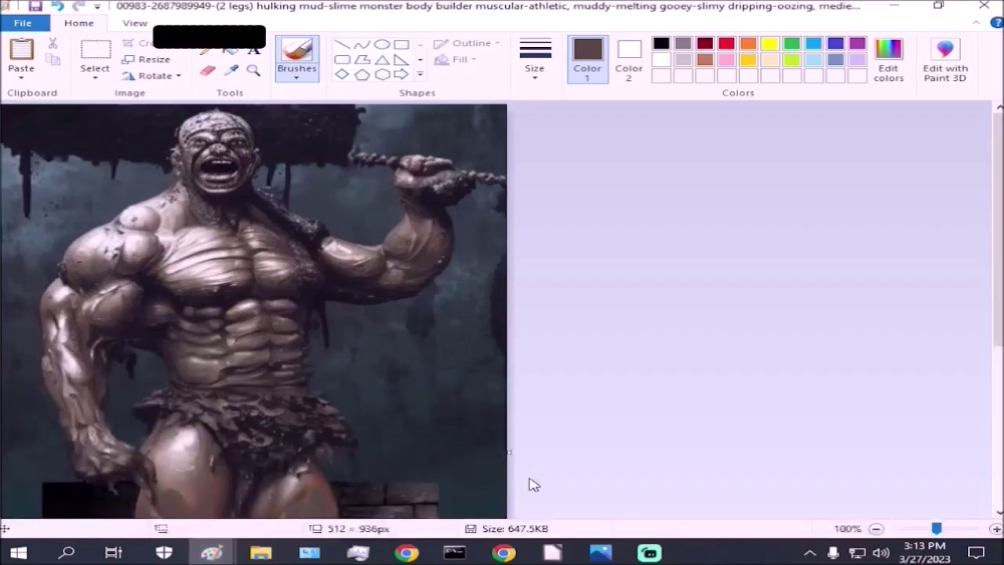
pyautogui.scroll(-5, 77, 375)
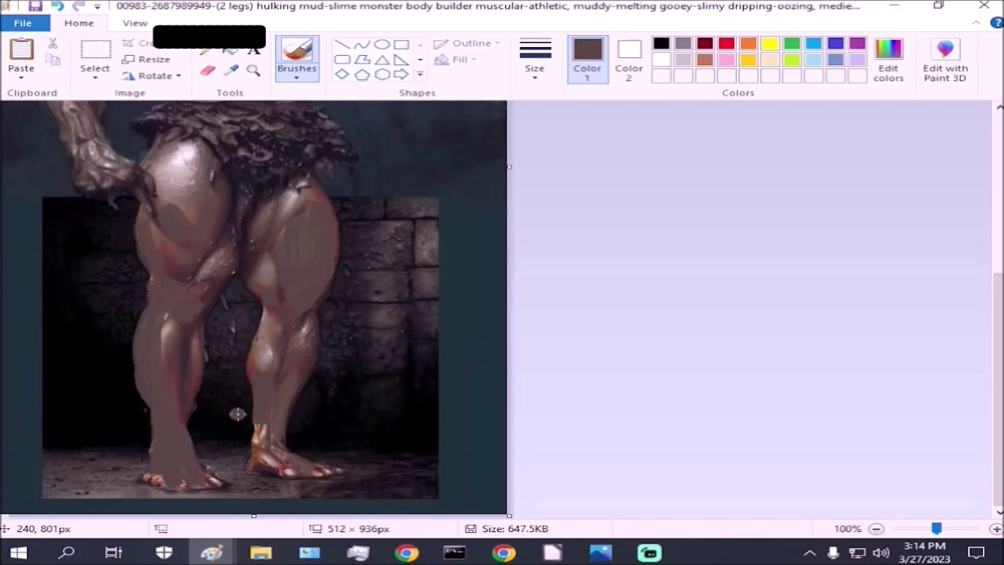
pyautogui.scroll(5, 252, 392)
pyautogui.scroll(-5, 267, 353)
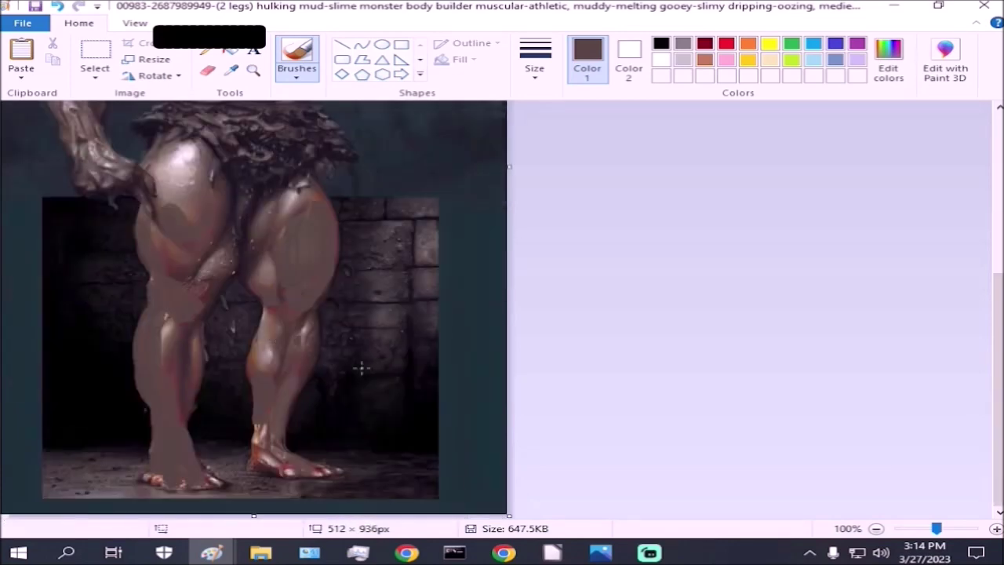
pyautogui.click(212, 552)
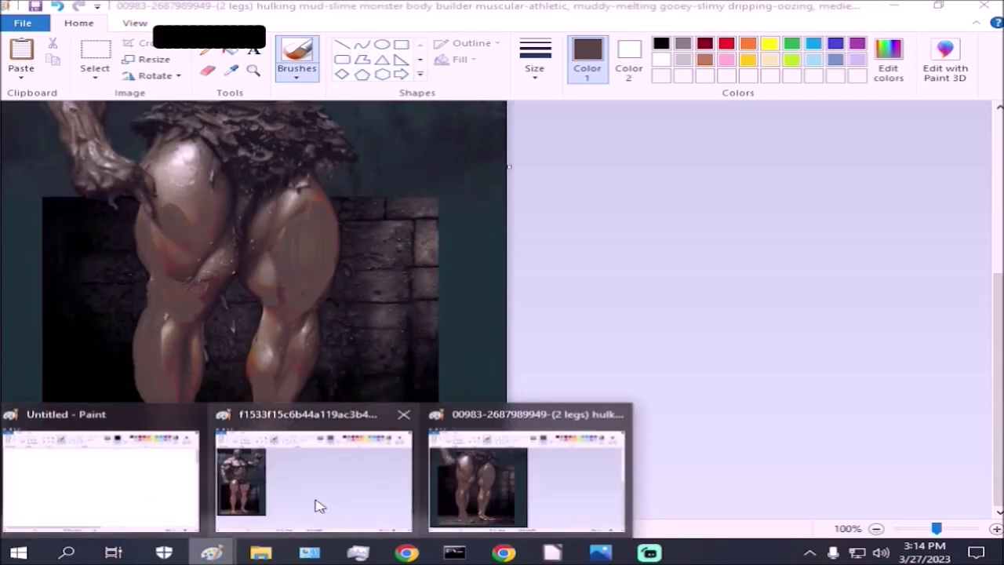
pyautogui.click(319, 506)
pyautogui.click(212, 553)
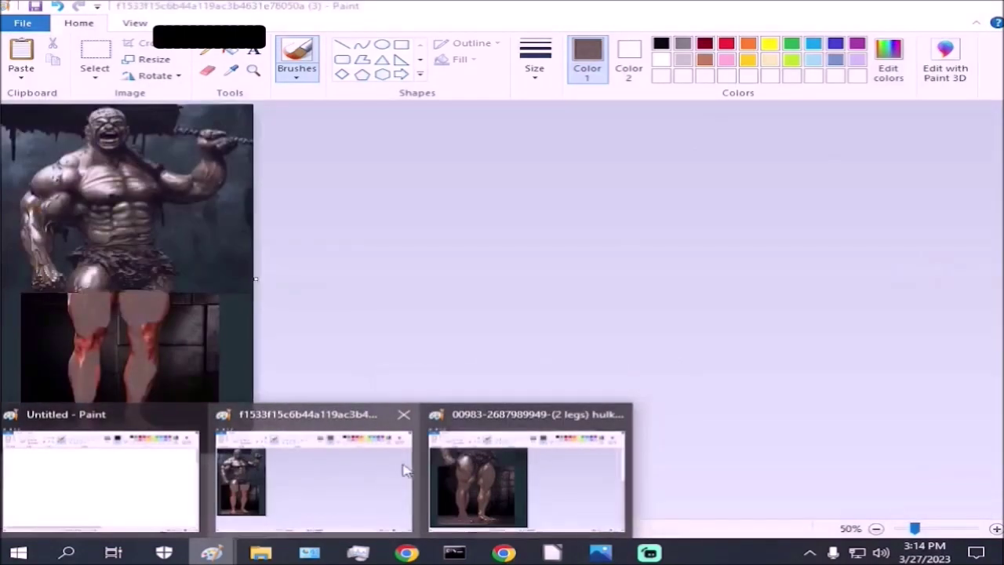
pyautogui.moveTo(470, 459)
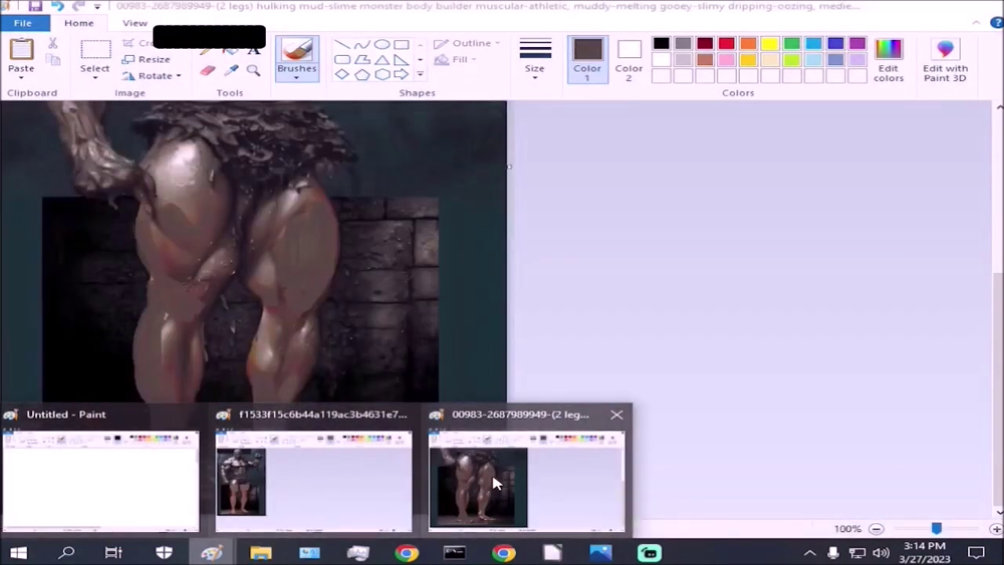
pyautogui.moveTo(318, 474)
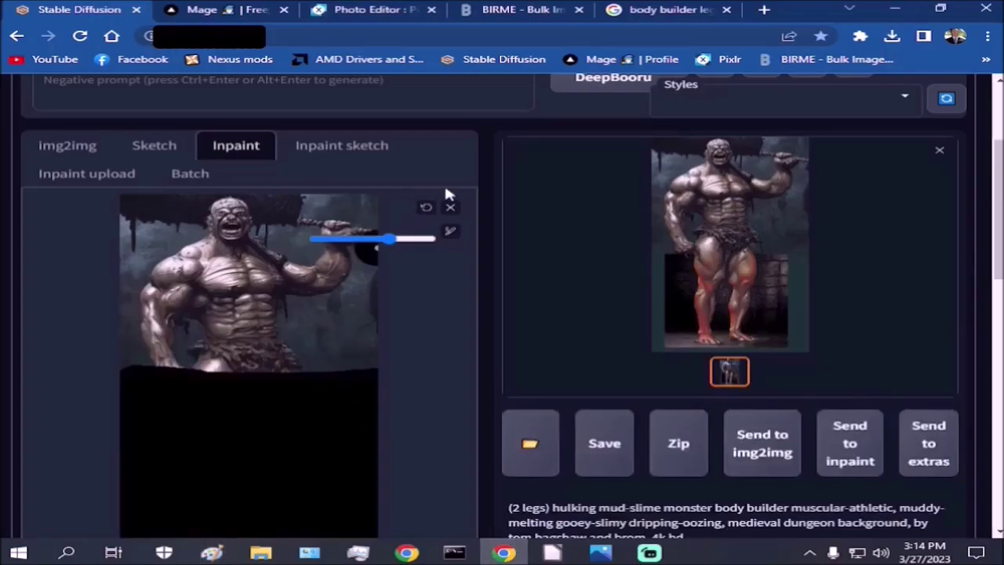
# Step: Load the picture with the brown-painted legs into Stable Diffusion's Inpaint and mask everything below the loincloth with a larger brush
pyautogui.scroll(-2, 252, 324)
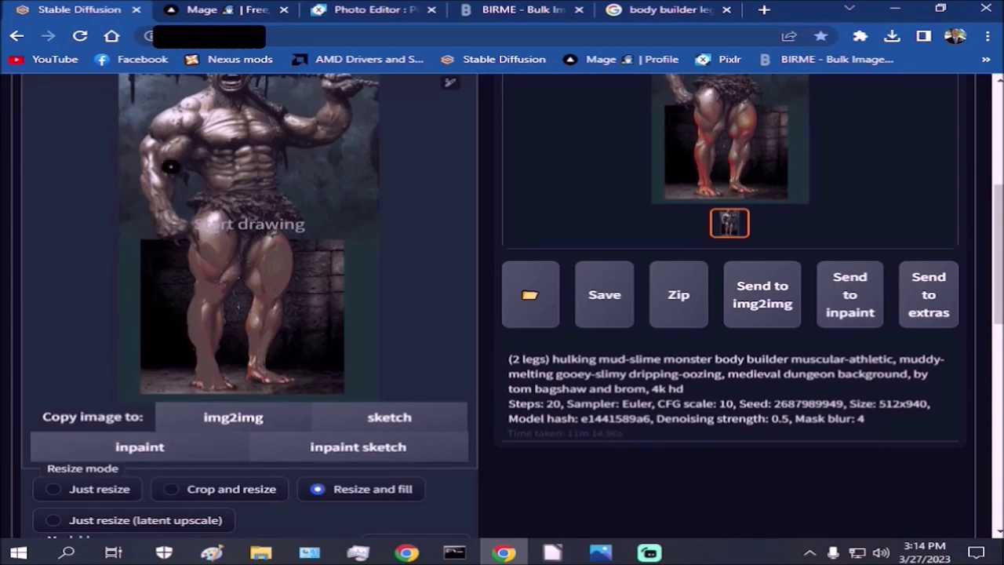
pyautogui.moveTo(448, 83)
pyautogui.scroll(2, 443, 86)
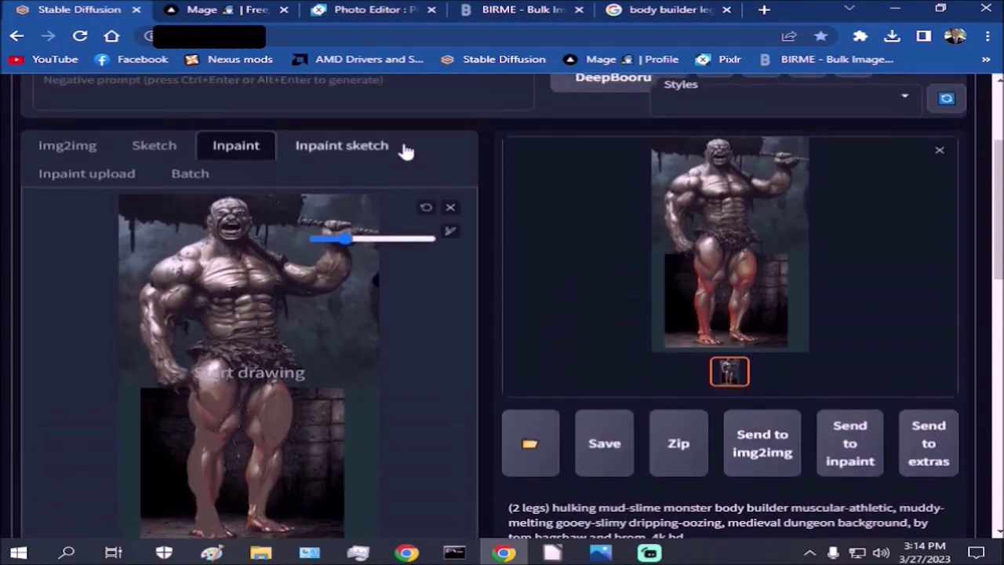
pyautogui.click(388, 241)
pyautogui.scroll(-2, 389, 241)
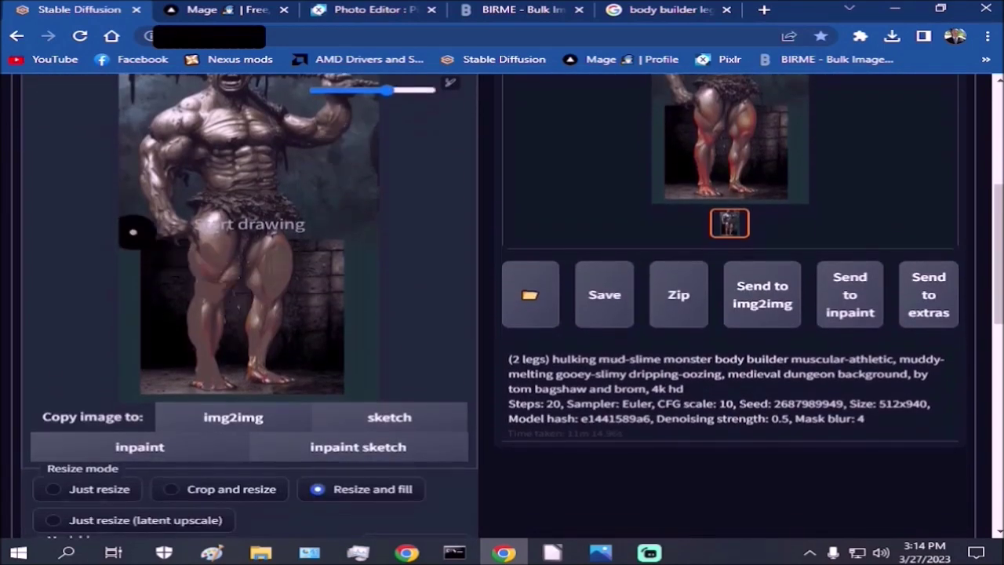
pyautogui.moveTo(128, 233)
pyautogui.mouseDown()
pyautogui.moveTo(179, 246)
pyautogui.moveTo(374, 240)
pyautogui.moveTo(358, 308)
pyautogui.moveTo(360, 390)
pyautogui.moveTo(136, 393)
pyautogui.moveTo(146, 258)
pyautogui.moveTo(135, 269)
pyautogui.moveTo(131, 363)
pyautogui.moveTo(157, 290)
pyautogui.moveTo(223, 255)
pyautogui.moveTo(345, 254)
pyautogui.moveTo(297, 275)
pyautogui.moveTo(117, 294)
pyautogui.moveTo(192, 278)
pyautogui.moveTo(335, 277)
pyautogui.moveTo(117, 313)
pyautogui.moveTo(338, 305)
pyautogui.moveTo(172, 324)
pyautogui.moveTo(150, 352)
pyautogui.moveTo(315, 323)
pyautogui.moveTo(362, 339)
pyautogui.moveTo(178, 366)
pyautogui.mouseUp()
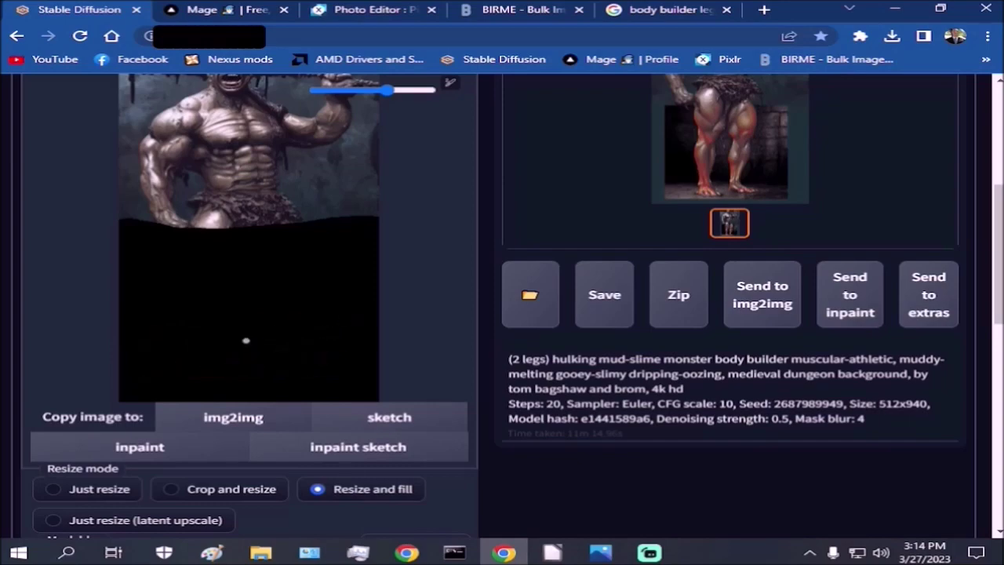
# Step: Lower the denoising strength to 0.4 and generate the inpainted picture
pyautogui.scroll(2, 266, 320)
pyautogui.scroll(-10, 441, 318)
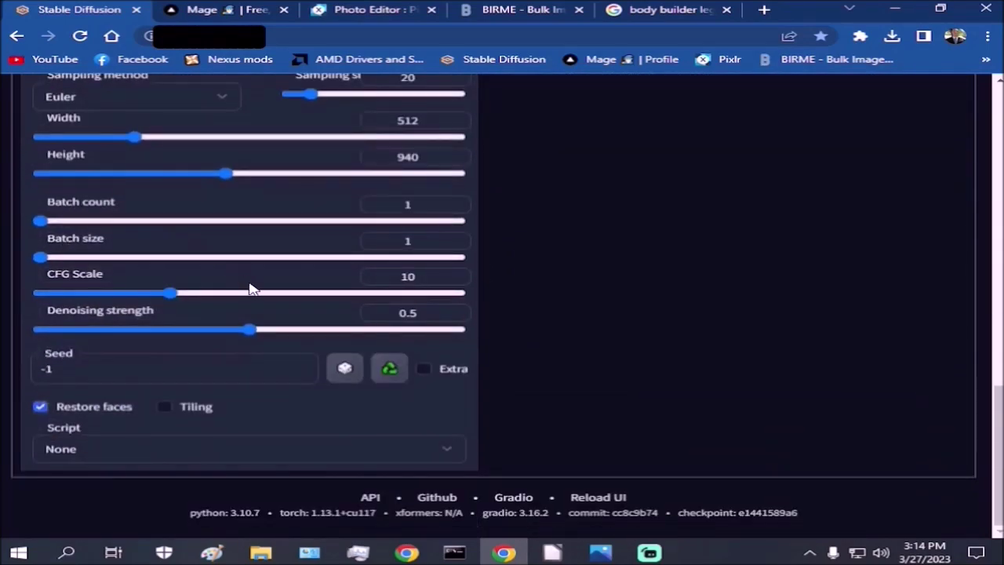
pyautogui.moveTo(248, 329); pyautogui.dragTo(212, 332)
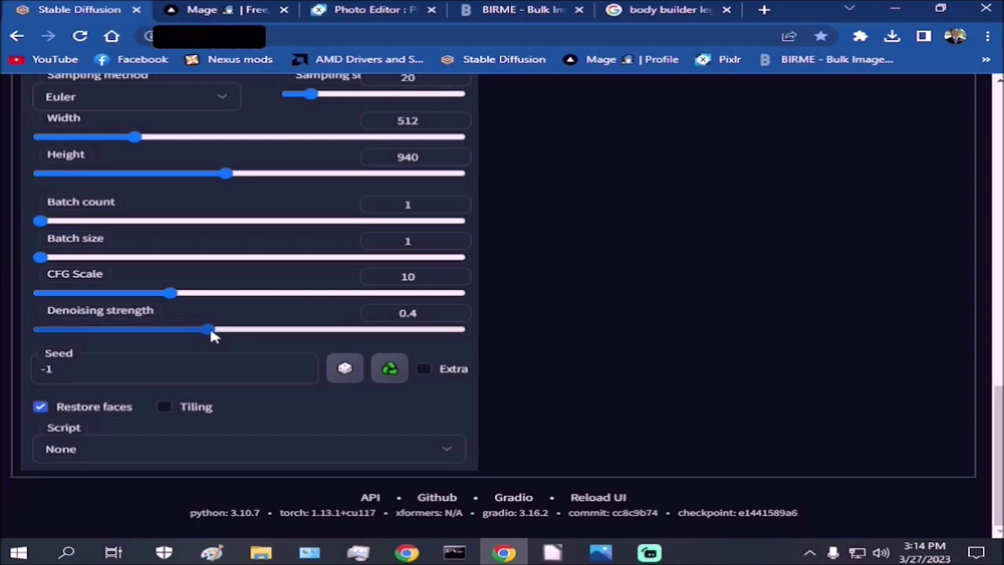
pyautogui.scroll(9, 284, 412)
pyautogui.scroll(6, 283, 407)
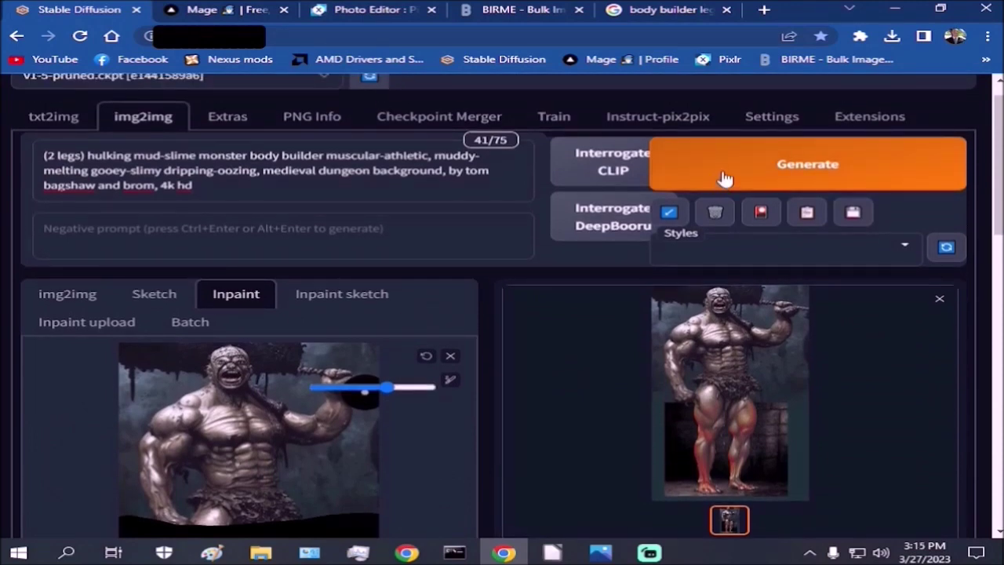
pyautogui.click(725, 179)
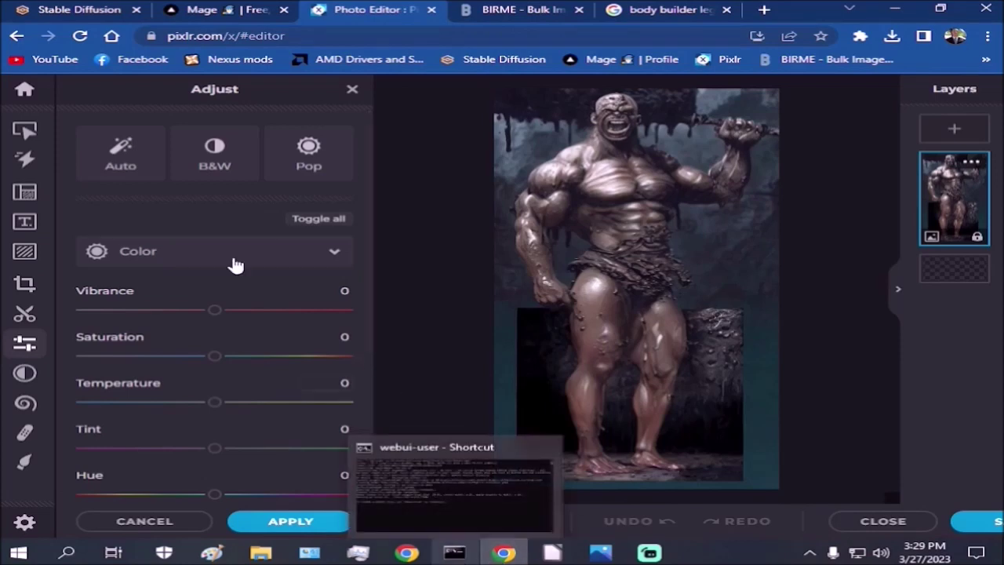
# Step: Review the enlarged Stable Diffusion result and the monster prompt on the Mage page, and return to the Pixlr editor
pyautogui.click(63, 6)
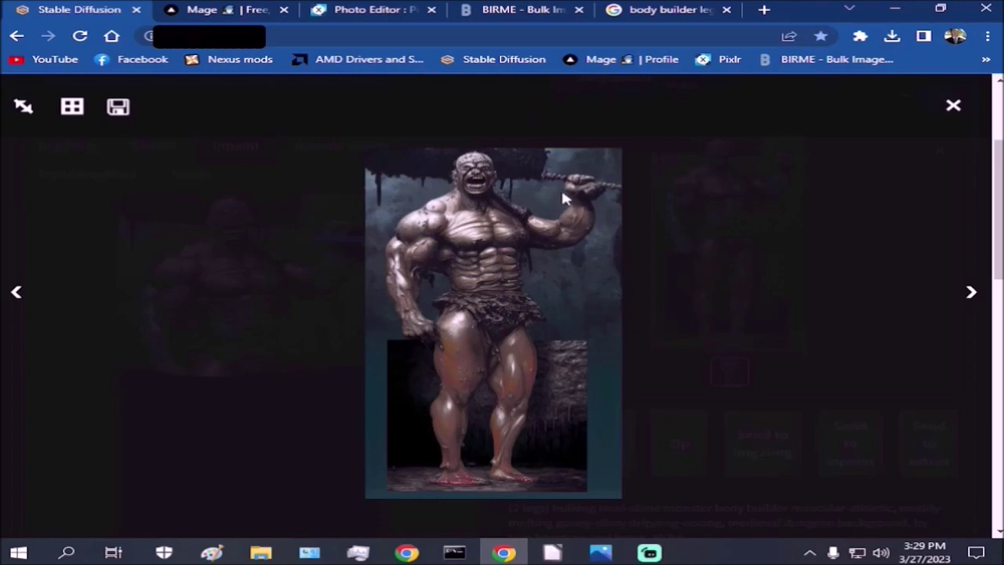
pyautogui.click(193, 8)
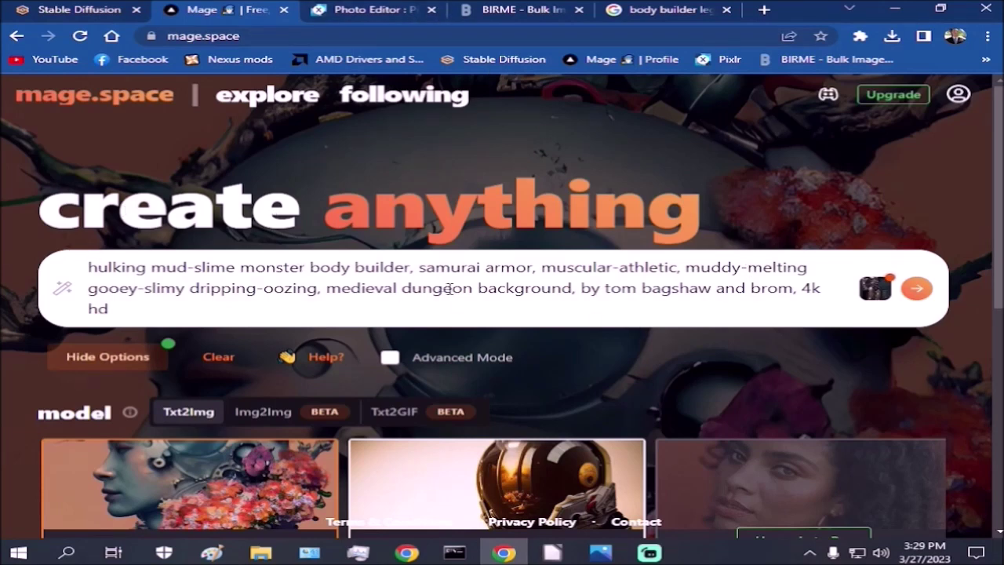
pyautogui.click(374, 9)
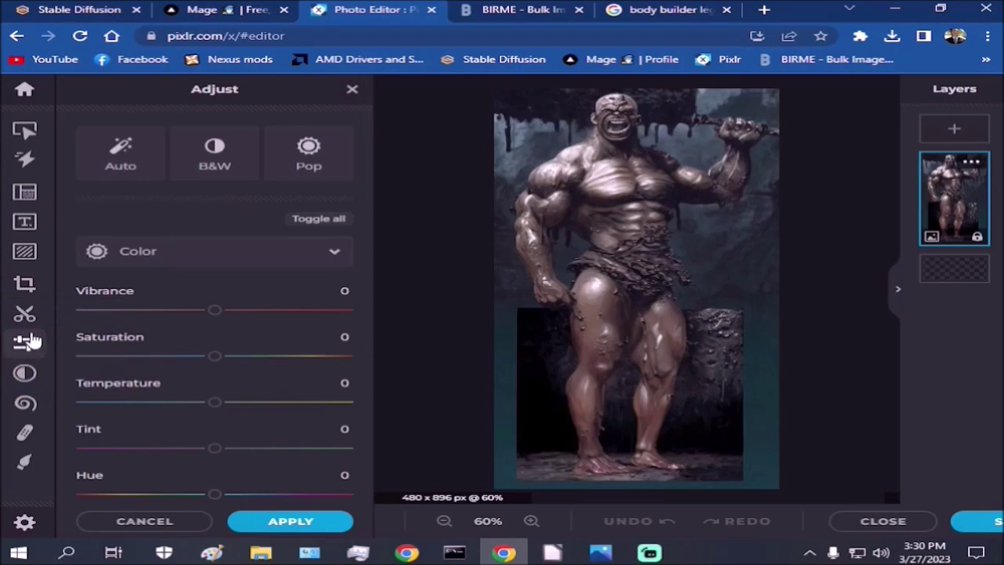
# Step: Reopen the color adjustments for the full-body monster picture and set the tint to 29 and the temperature to 27
pyautogui.click(349, 90)
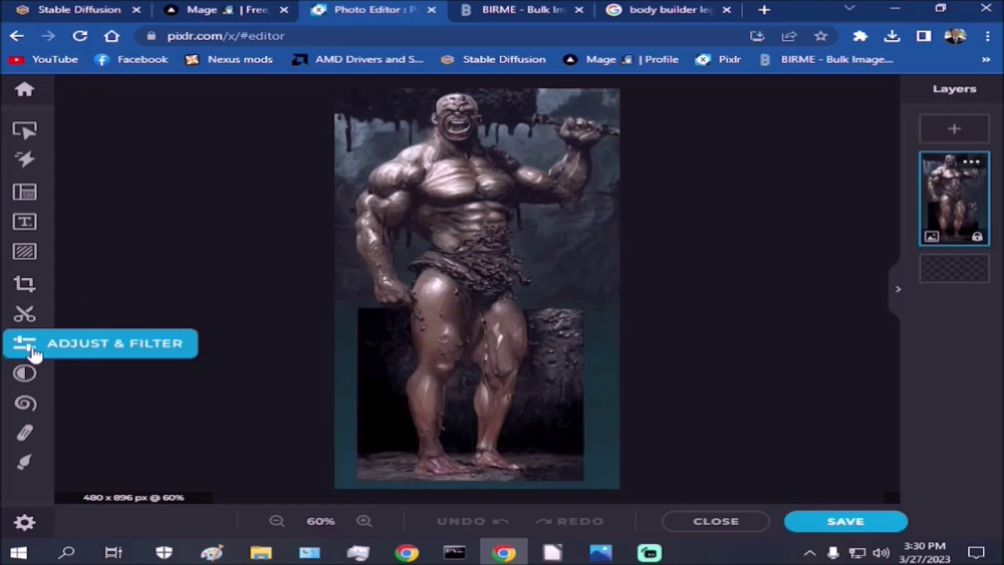
pyautogui.click(27, 346)
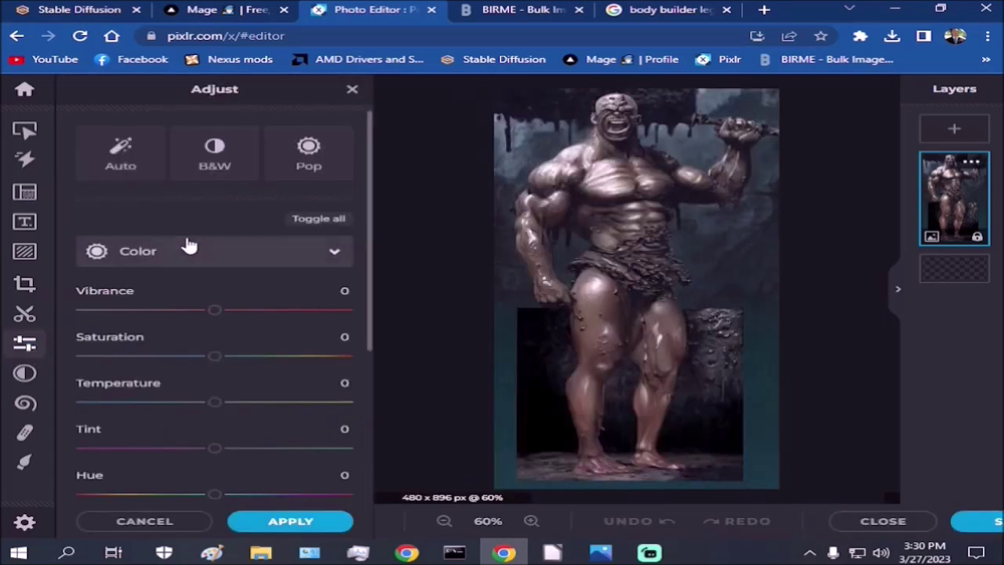
pyautogui.scroll(-2, 288, 383)
pyautogui.scroll(-2, 288, 383)
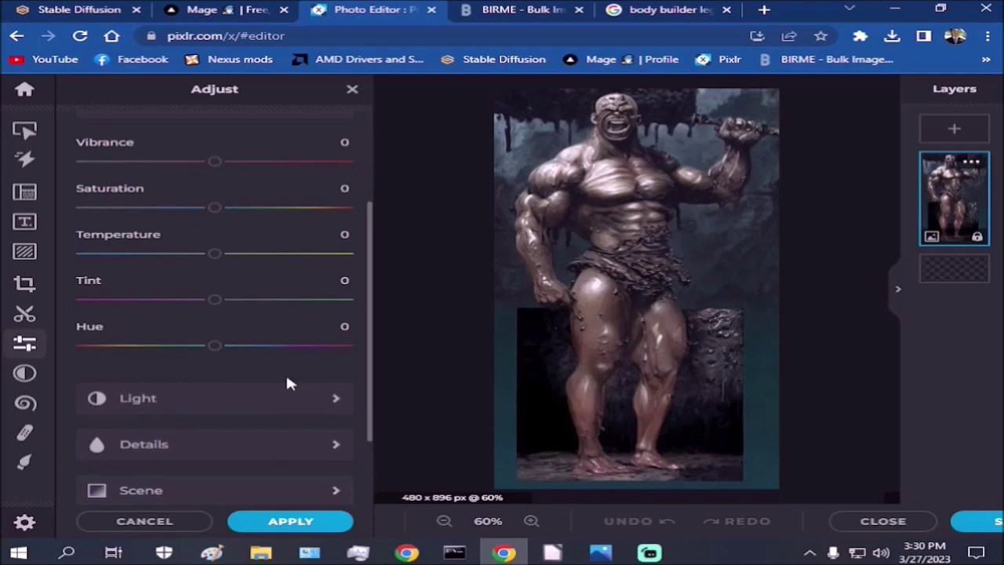
pyautogui.scroll(2, 287, 383)
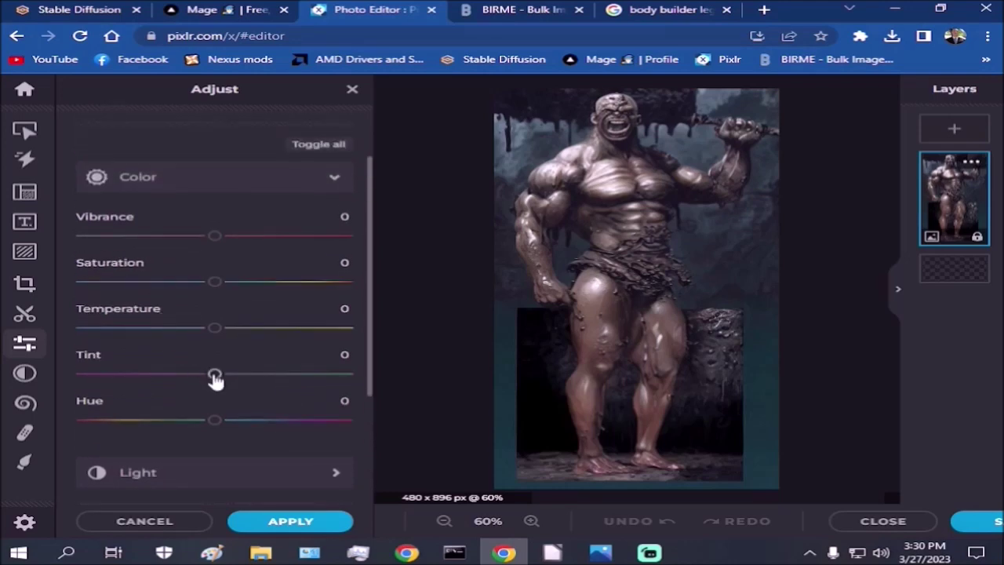
pyautogui.click(215, 376)
pyautogui.moveTo(216, 379); pyautogui.dragTo(256, 379)
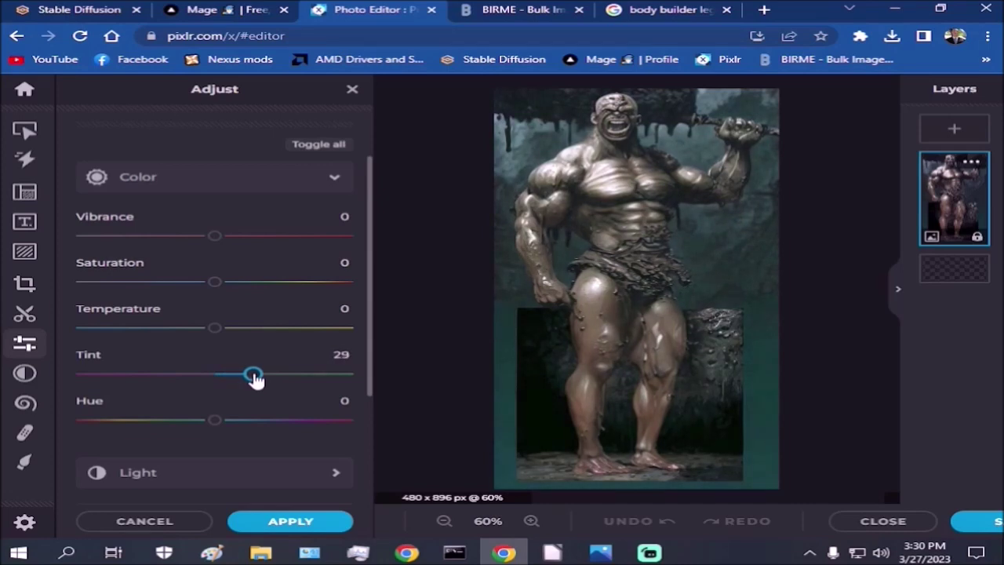
pyautogui.moveTo(218, 332); pyautogui.dragTo(249, 332)
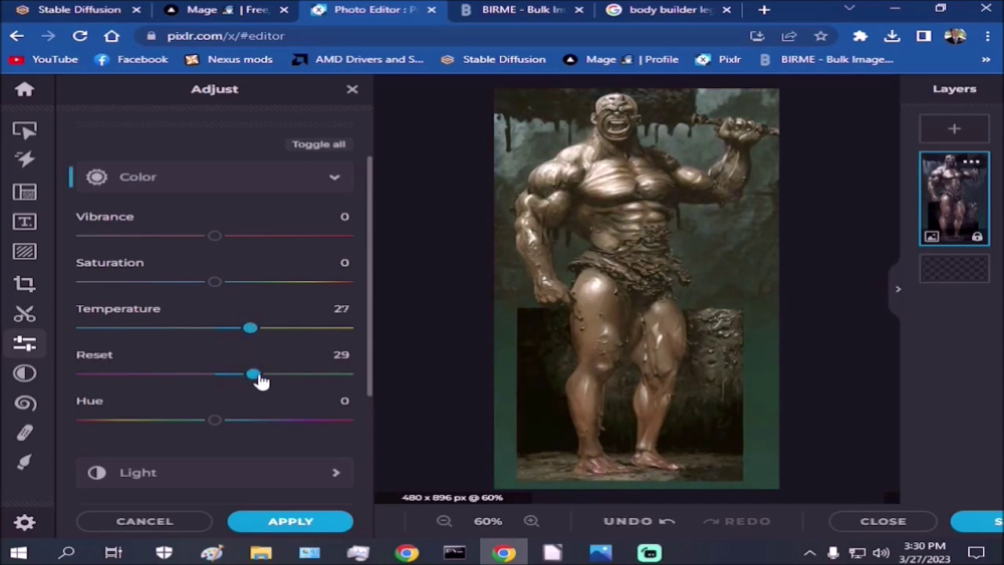
# Step: Set the monster picture's hue to 142 and its saturation to -21
pyautogui.moveTo(217, 422); pyautogui.dragTo(320, 423)
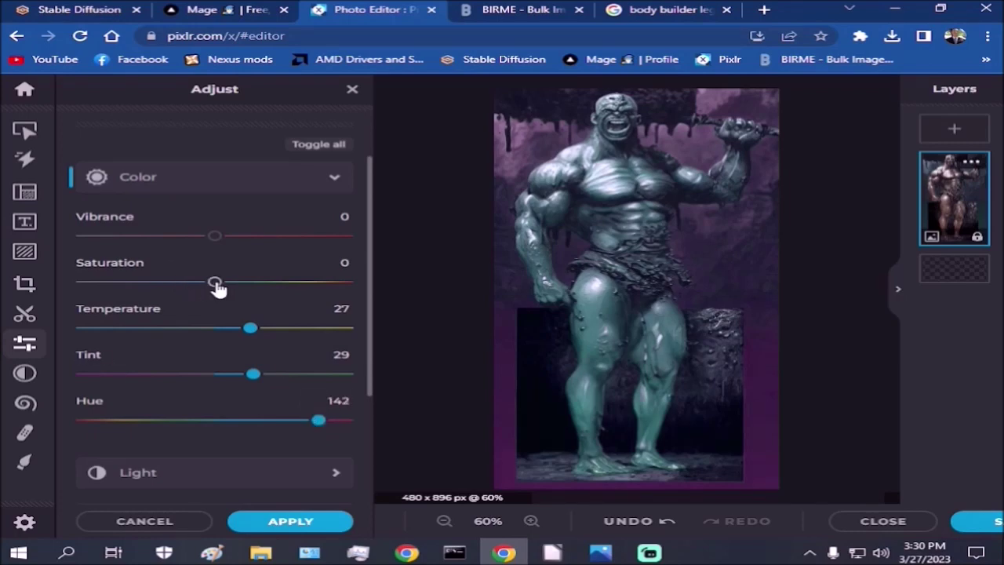
pyautogui.moveTo(218, 288); pyautogui.dragTo(171, 289)
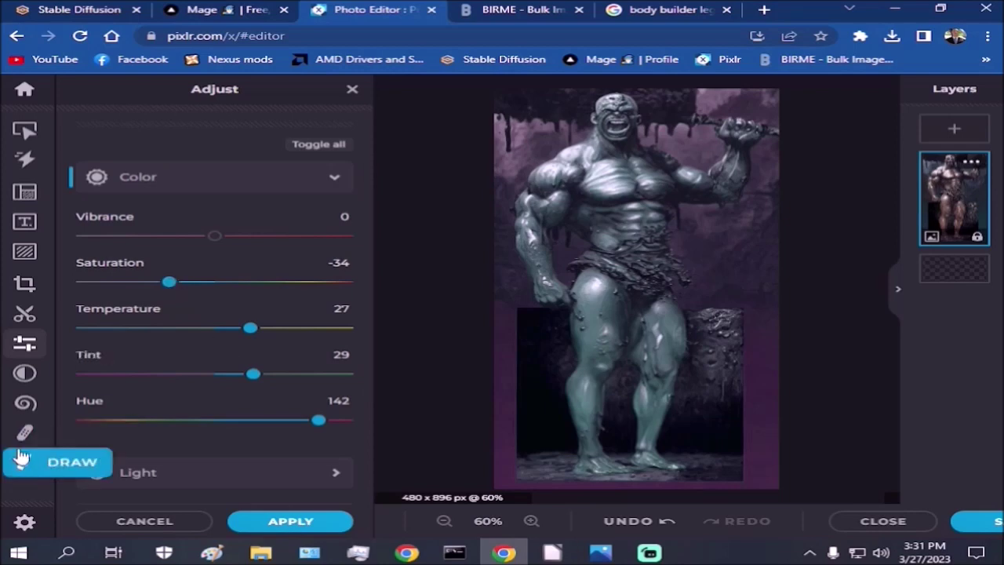
pyautogui.scroll(-3, 112, 270)
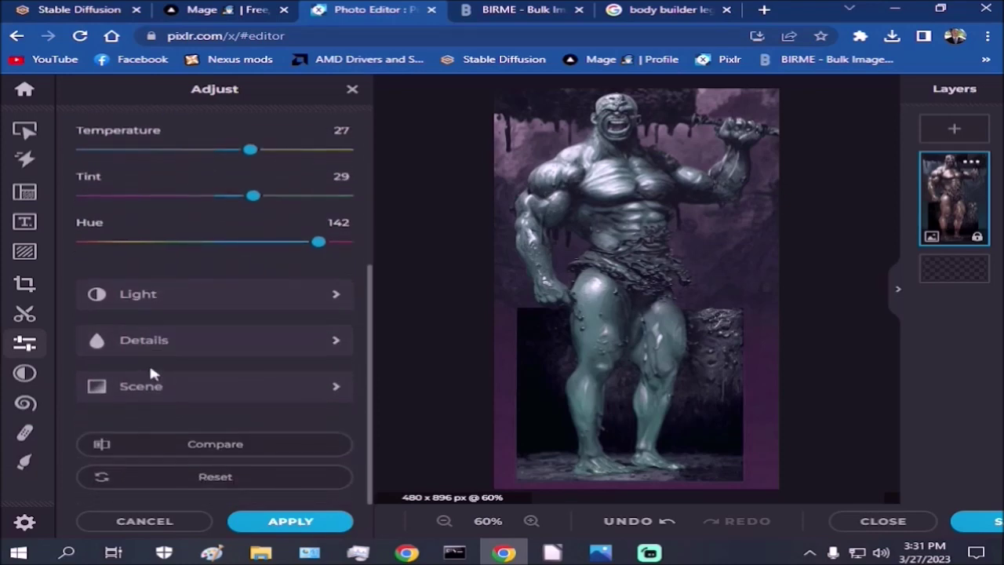
pyautogui.scroll(4, 153, 377)
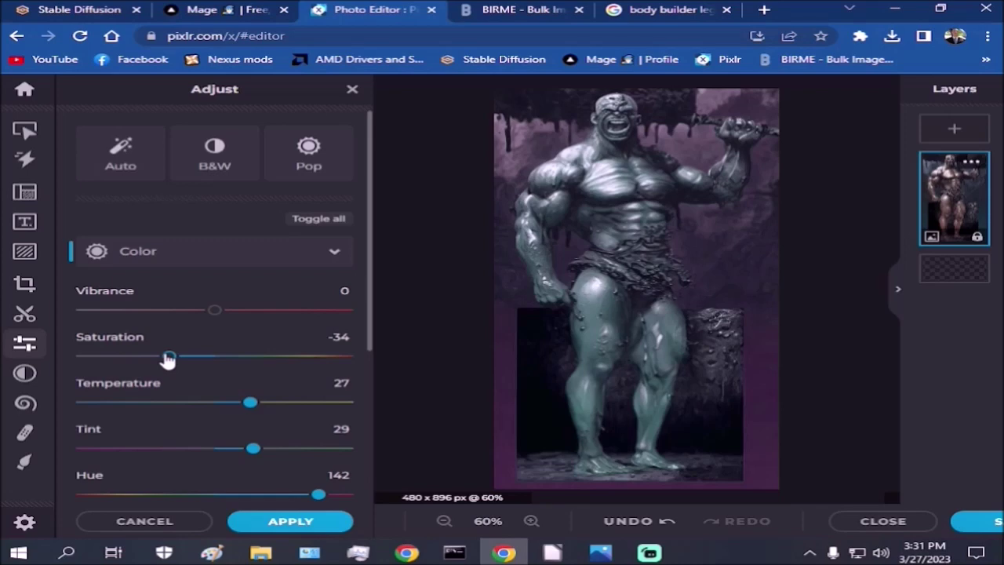
pyautogui.moveTo(168, 359); pyautogui.dragTo(188, 358)
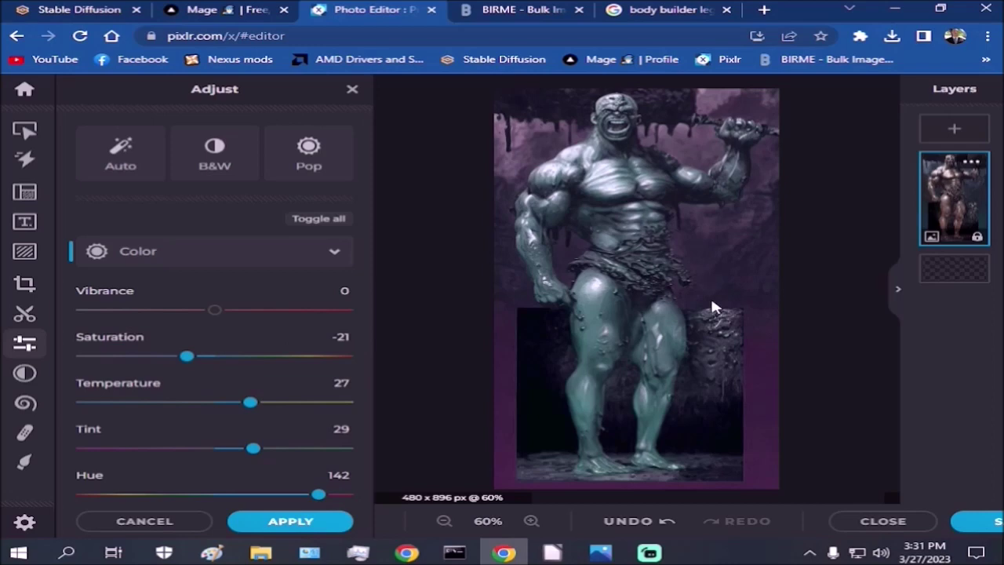
# Step: Set the monster picture's hue to -180
pyautogui.moveTo(506, 554)
pyautogui.scroll(-1, 316, 471)
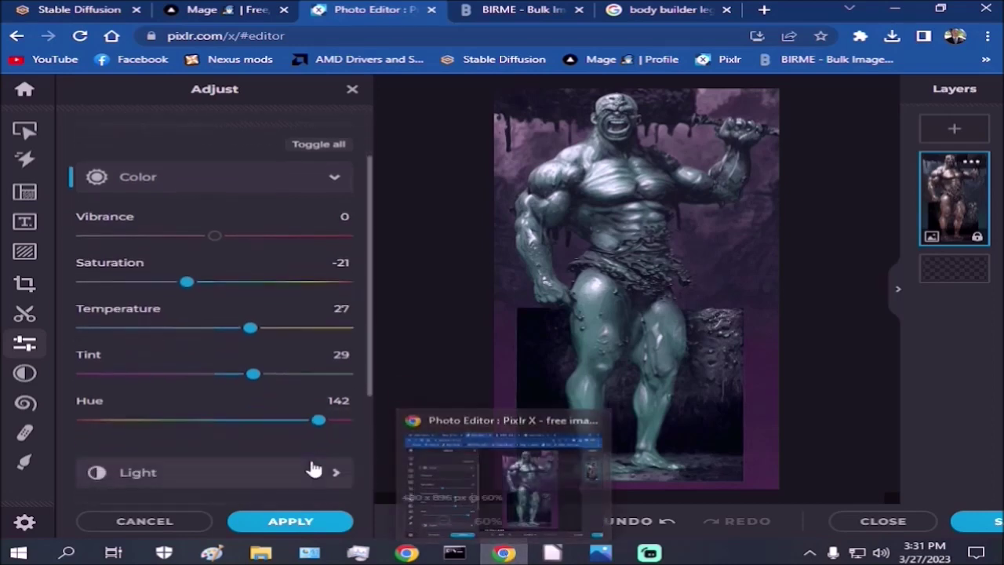
pyautogui.moveTo(313, 422); pyautogui.dragTo(54, 424)
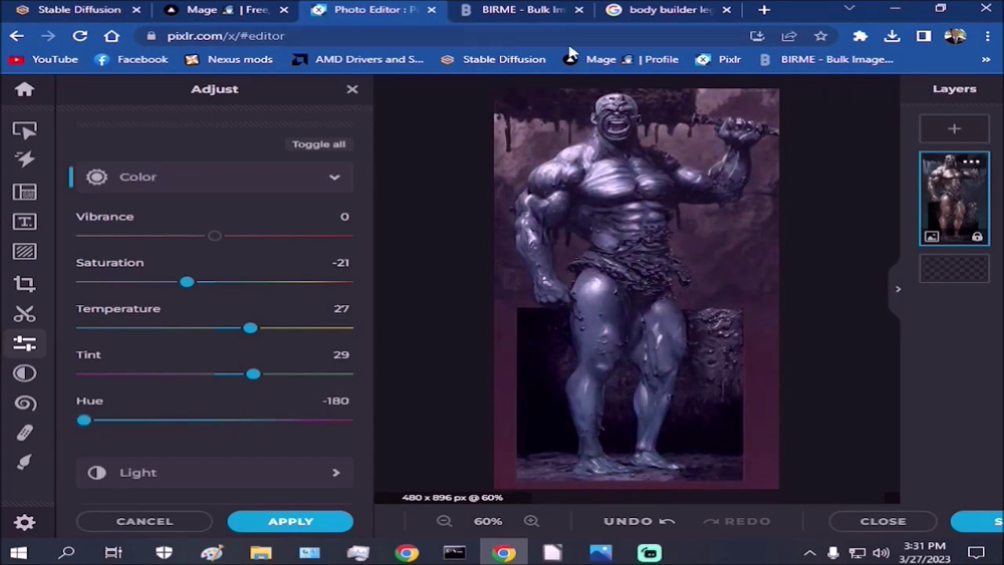
# Step: Switch to the Google Images page and search for "runescape rune armor" as a color reference
pyautogui.click(667, 10)
pyautogui.click(337, 102)
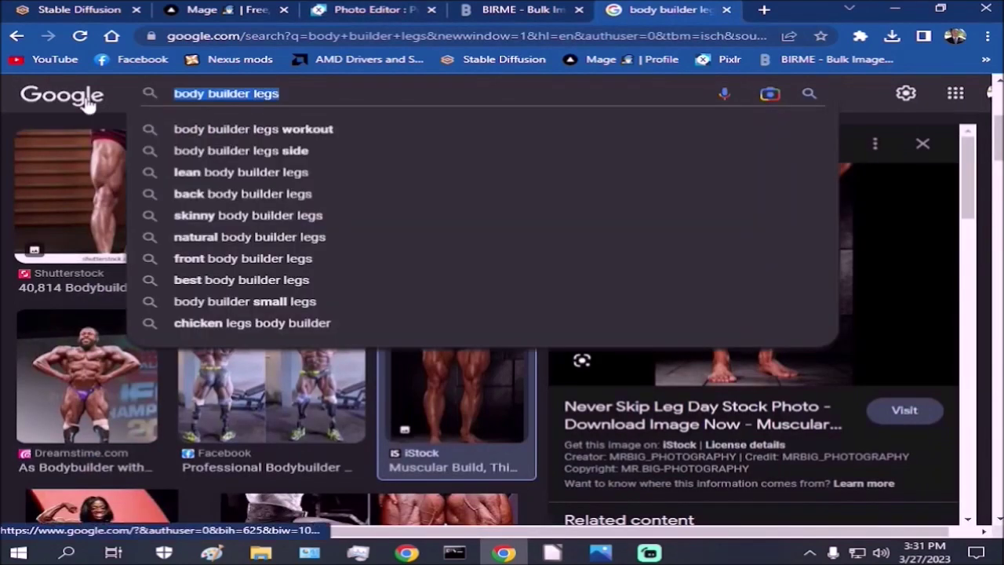
pyautogui.write('ru')
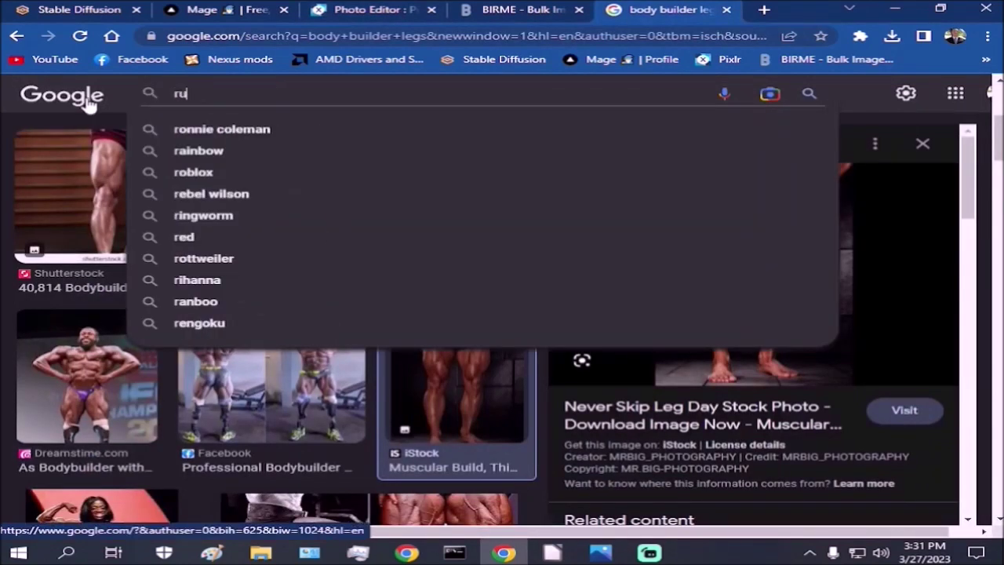
pyautogui.write('nescape rune armor')
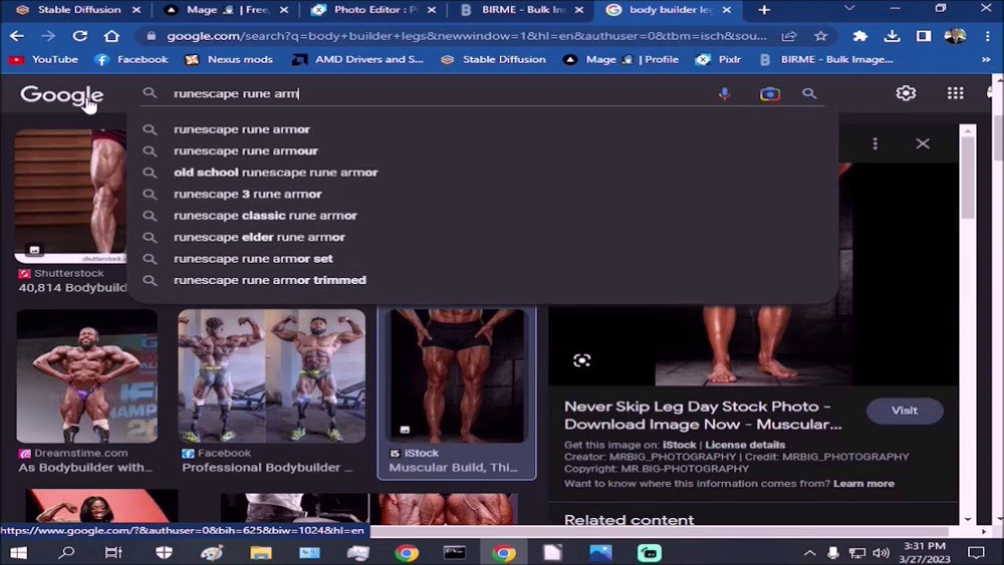
pyautogui.press('Return')
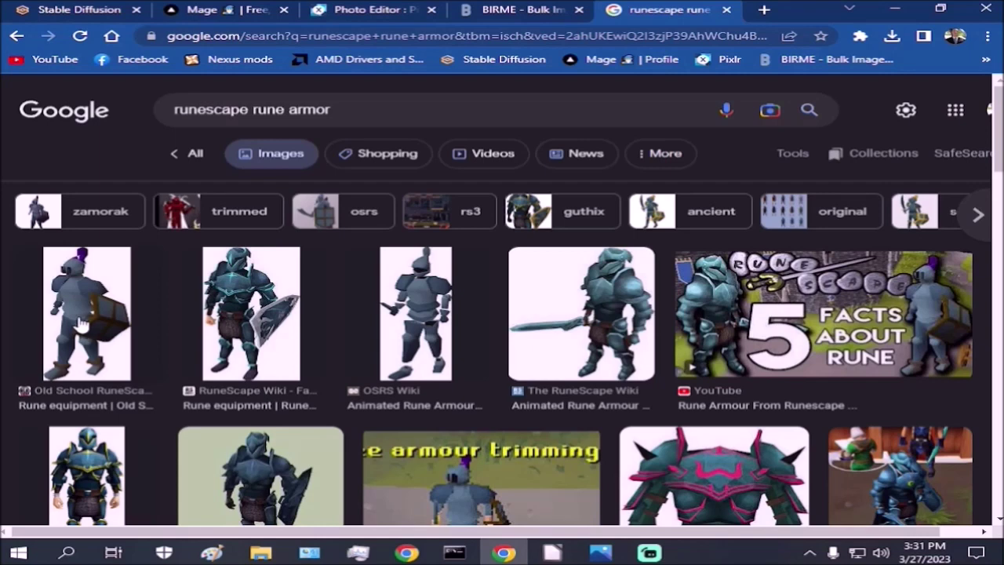
# Step: Compare the monster's skin color in the Pixlr editor with the rune armor reference pictures
pyautogui.click(396, 9)
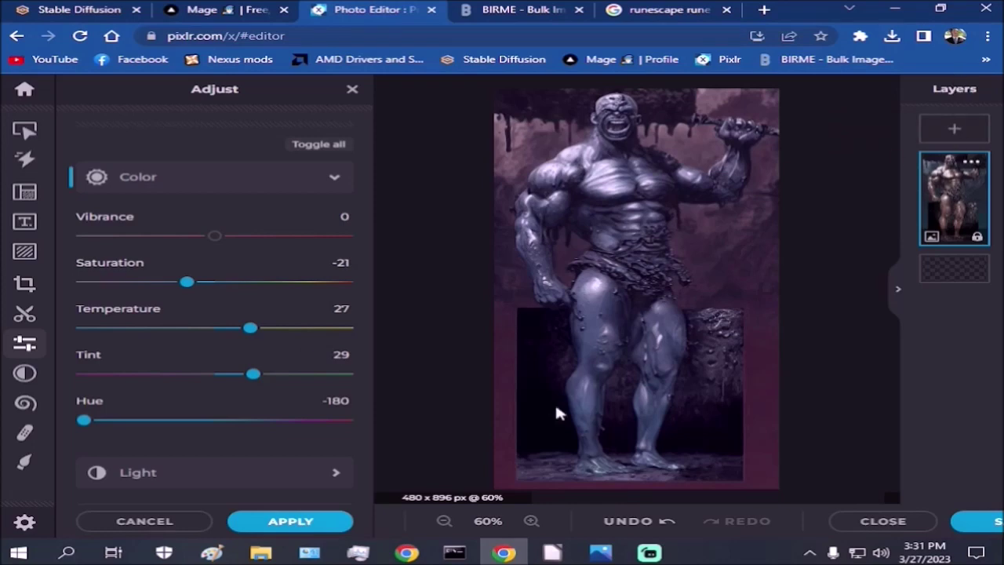
pyautogui.scroll(-1, 723, 436)
pyautogui.scroll(3, 732, 425)
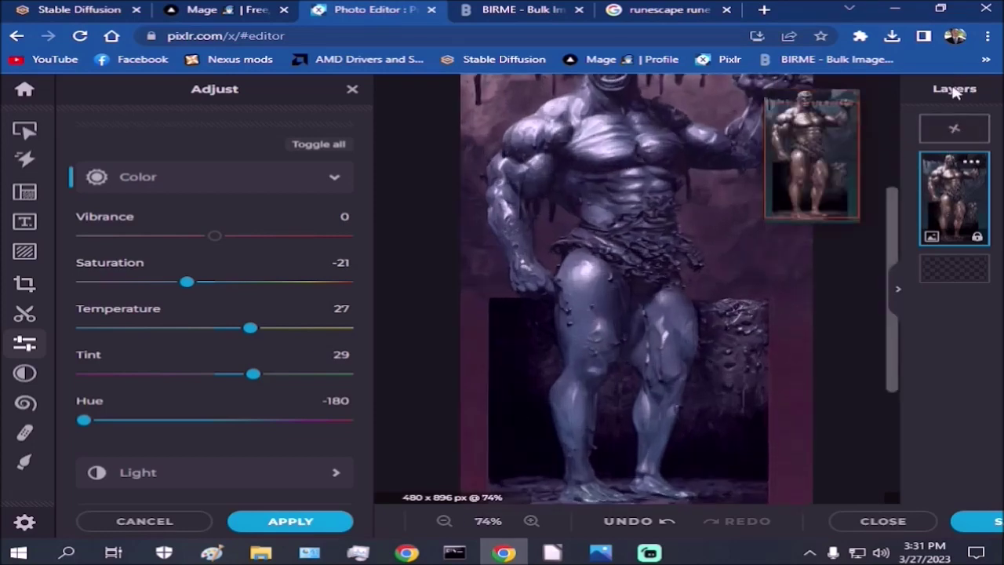
pyautogui.scroll(-2, 727, 236)
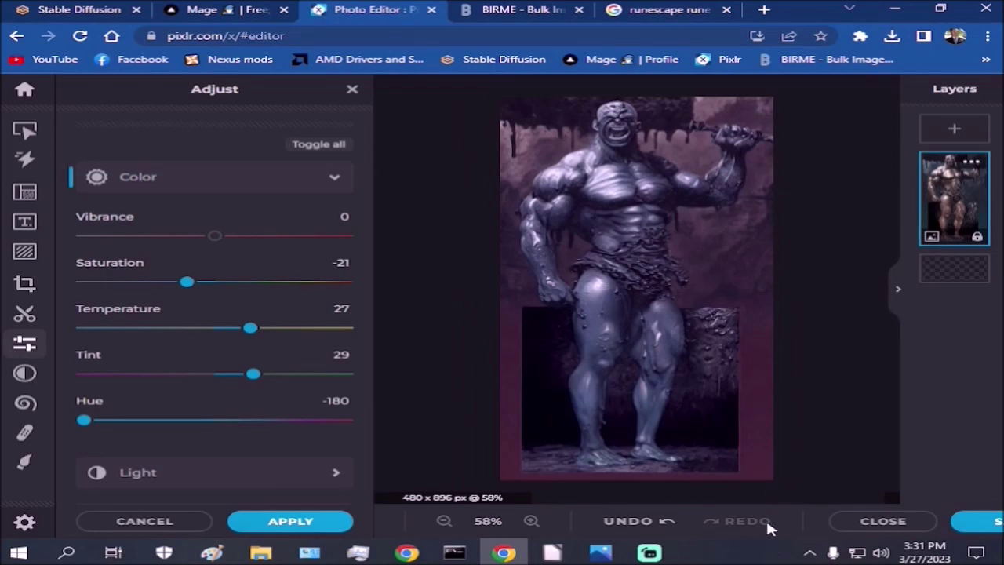
pyautogui.scroll(4, 639, 267)
pyautogui.scroll(-6, 644, 357)
pyautogui.scroll(4, 645, 361)
pyautogui.scroll(-2, 645, 355)
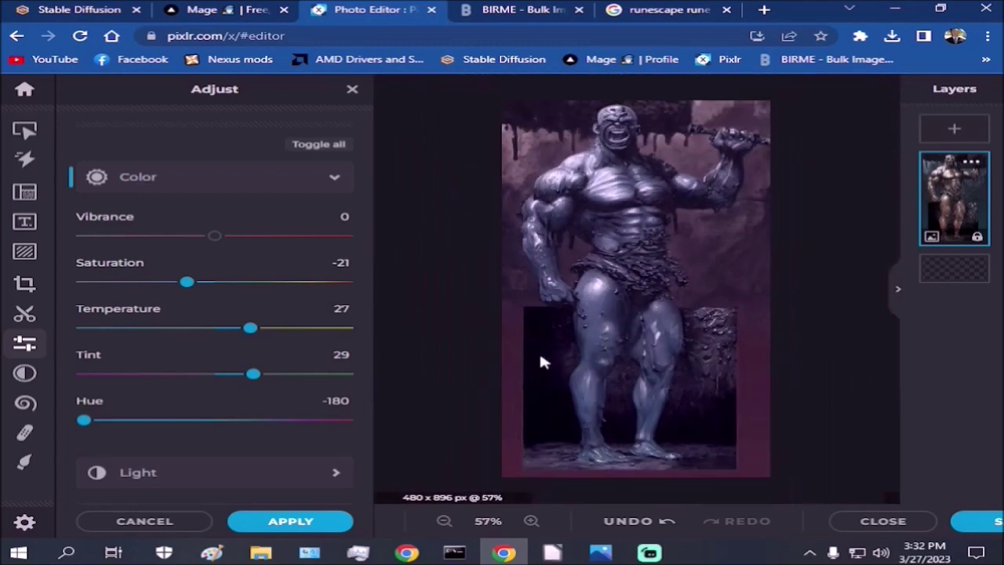
pyautogui.click(651, 8)
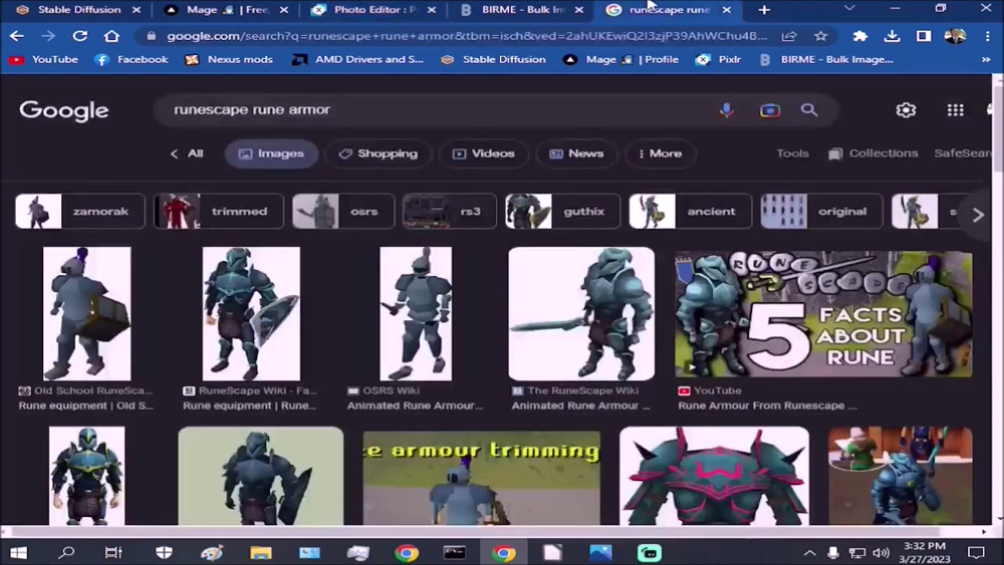
pyautogui.click(335, 9)
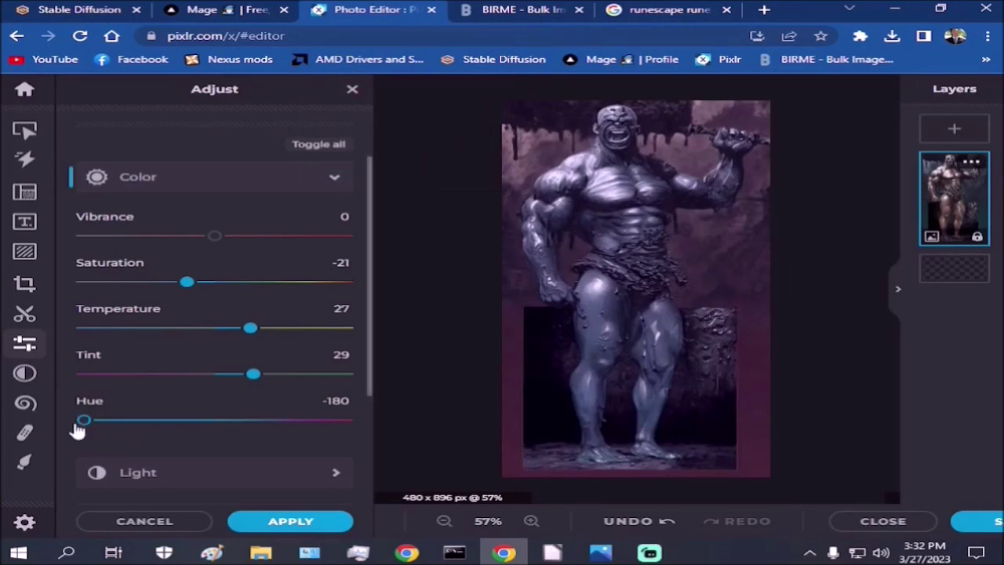
# Step: Set the monster picture's hue to 177 and apply the color adjustments
pyautogui.moveTo(82, 420)
pyautogui.mouseDown()
pyautogui.moveTo(95, 422)
pyautogui.moveTo(22, 428)
pyautogui.moveTo(494, 449)
pyautogui.mouseUp()
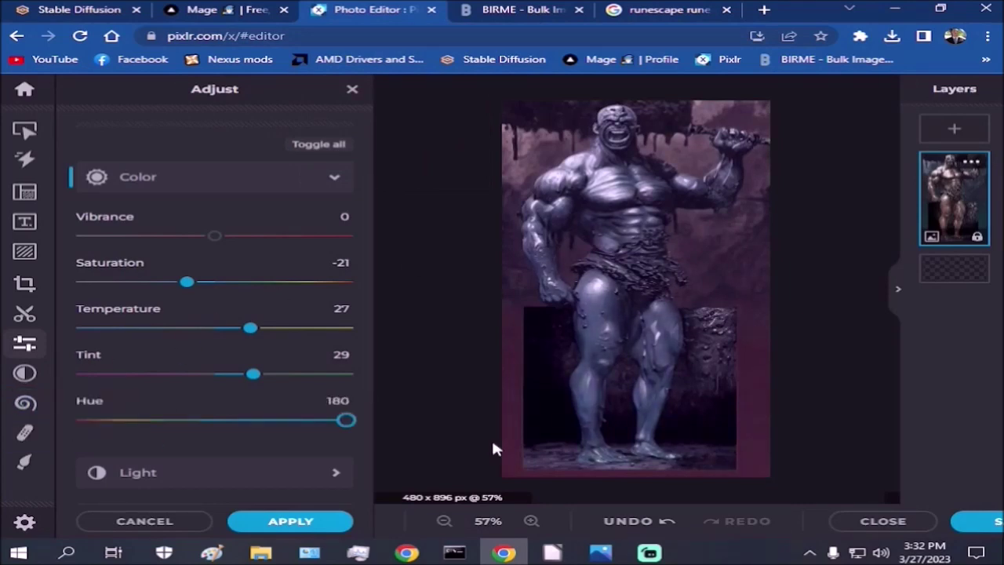
pyautogui.moveTo(349, 427); pyautogui.dragTo(347, 428)
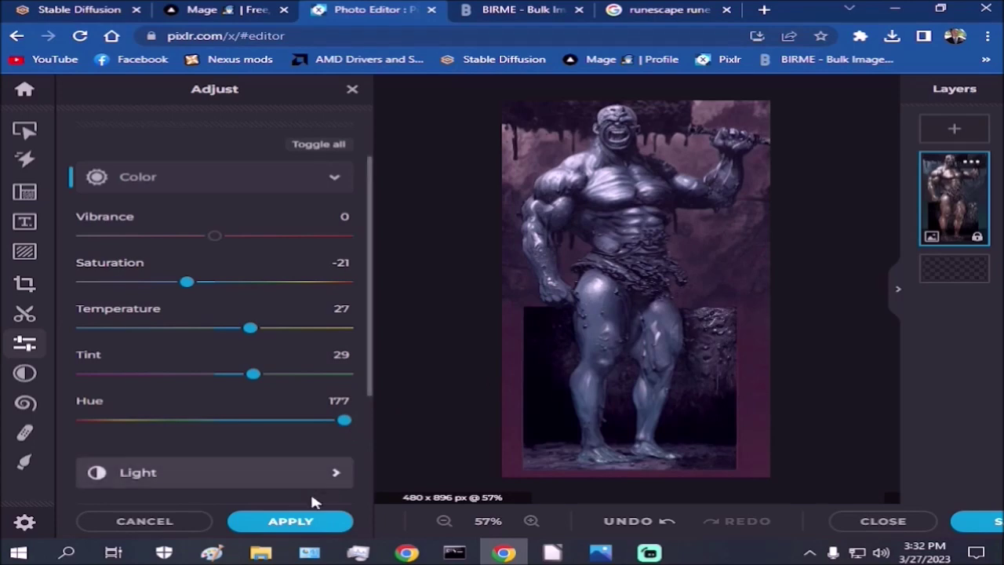
pyautogui.click(291, 521)
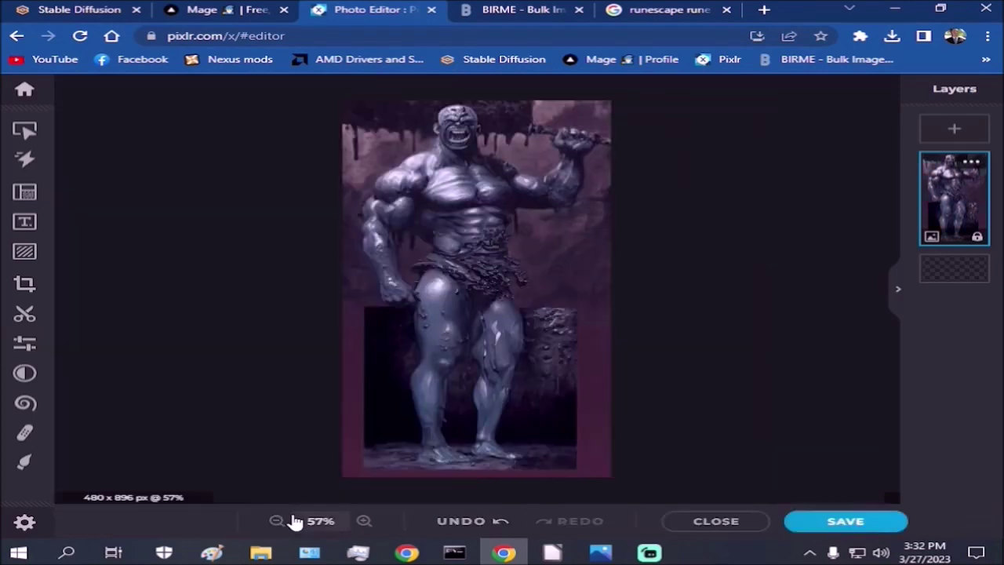
# Step: Reopen the color adjustments, set the temperature to 9, raise the tint slightly above 18, and apply them
pyautogui.click(24, 343)
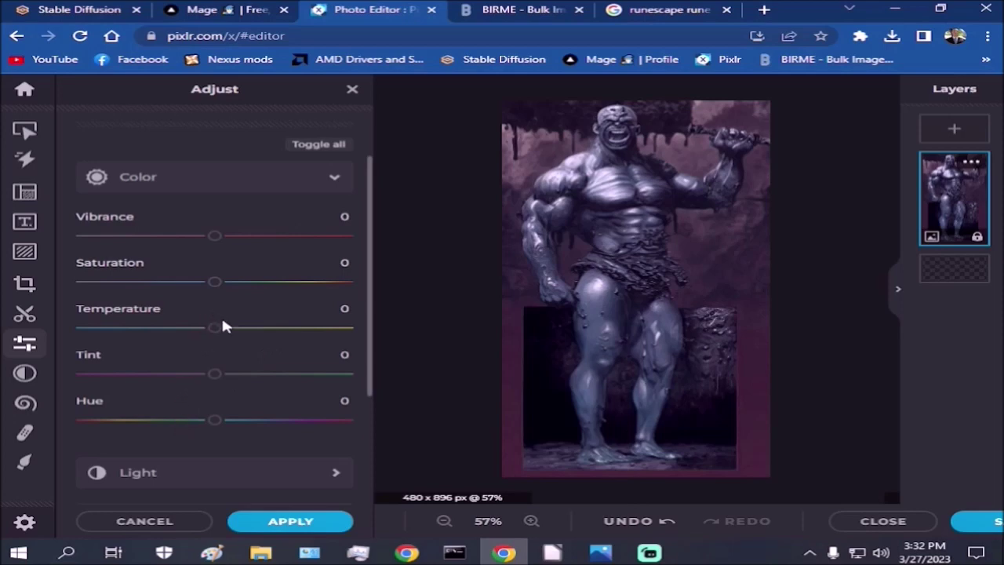
pyautogui.moveTo(215, 332); pyautogui.dragTo(227, 333)
pyautogui.moveTo(215, 376); pyautogui.dragTo(240, 377)
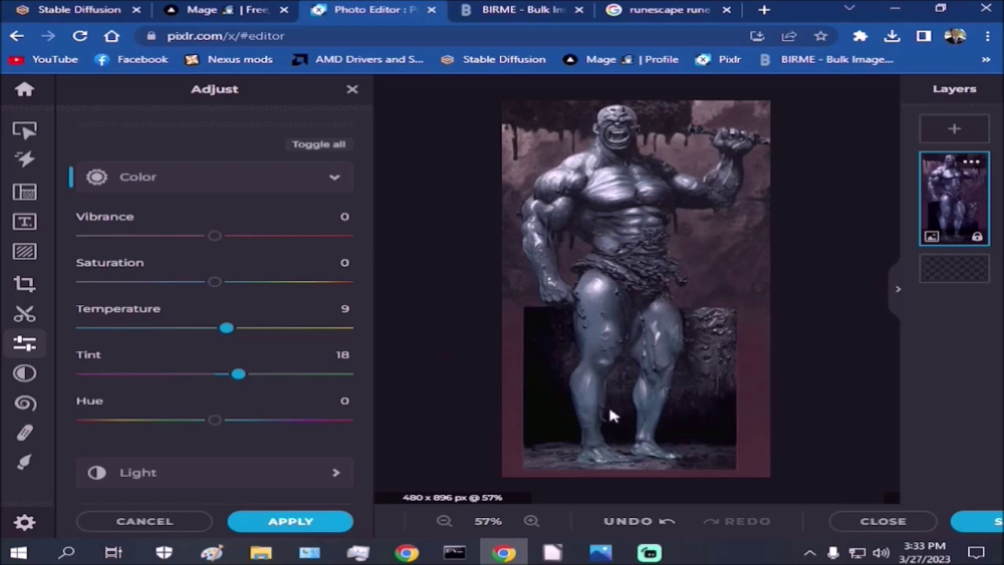
pyautogui.moveTo(238, 374); pyautogui.dragTo(244, 376)
pyautogui.click(318, 526)
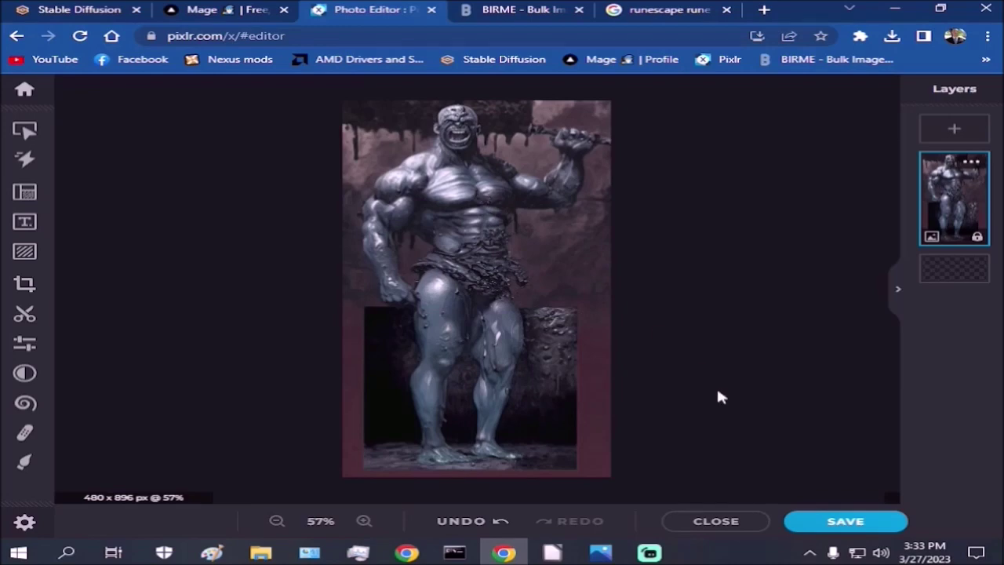
# Step: Save the recolored monster picture as a transparent PNG and dismiss the premium offer
pyautogui.click(846, 522)
pyautogui.click(614, 380)
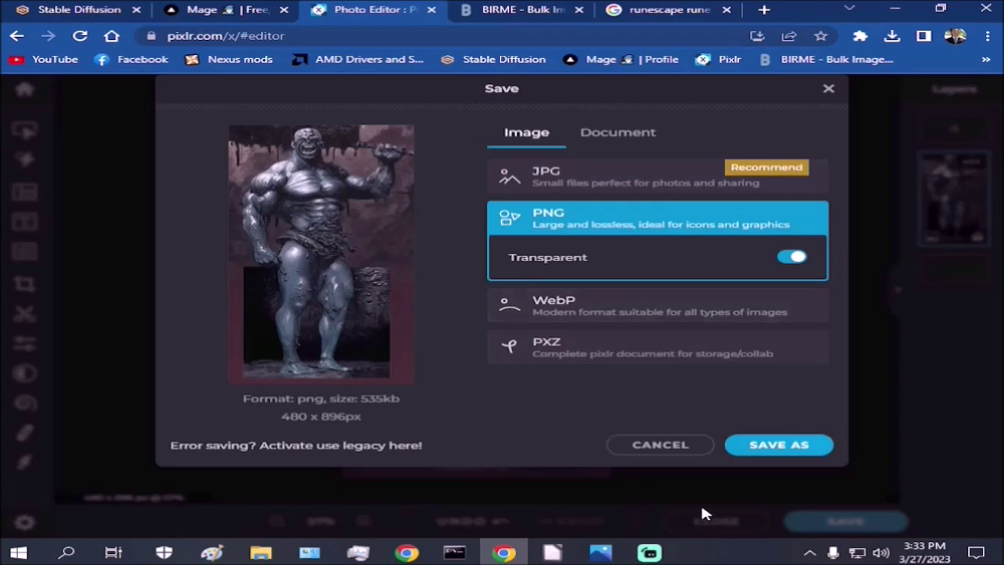
pyautogui.click(751, 447)
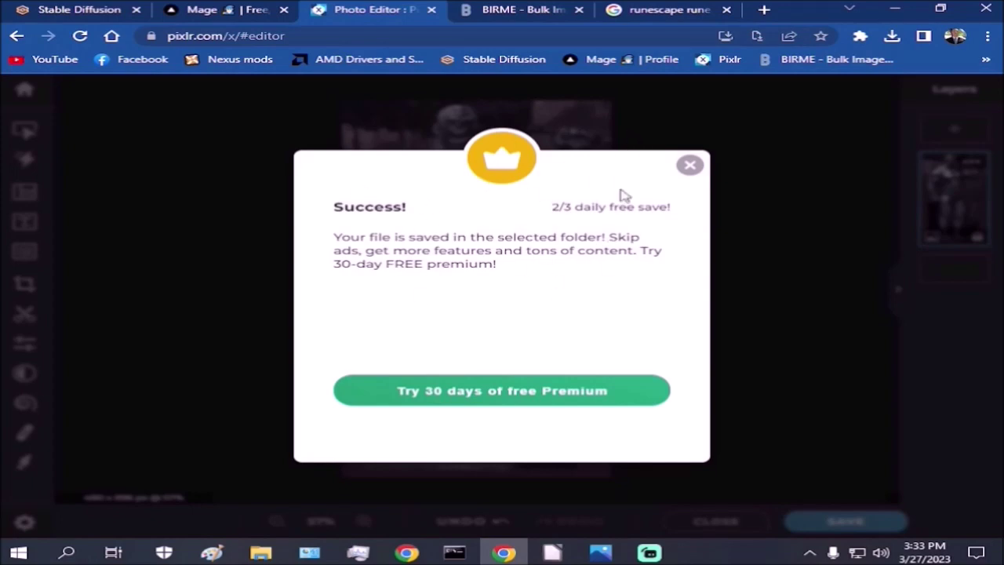
pyautogui.click(690, 166)
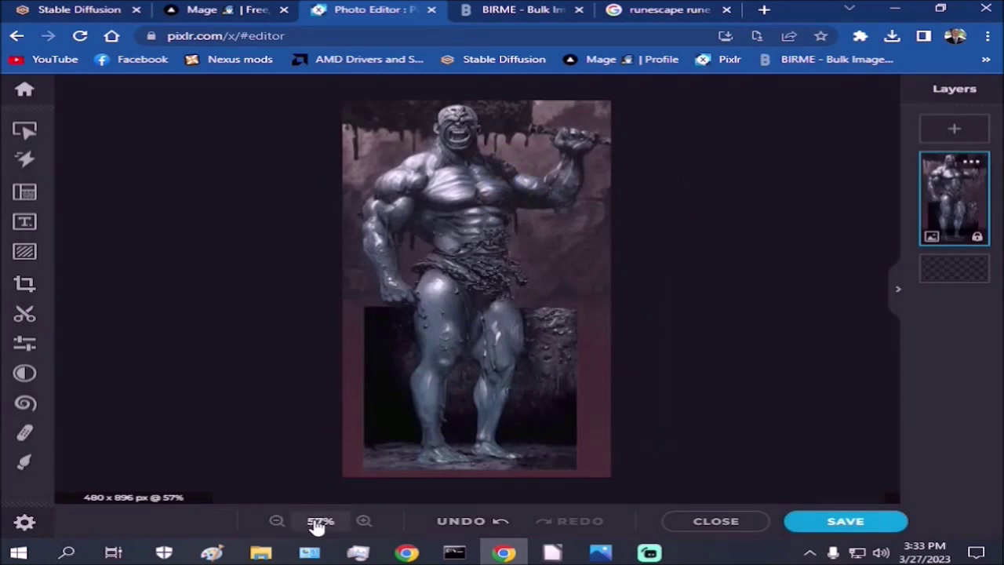
# Step: Examine the recolored monster up close, from the torso down to the legs and feet, and as a whole
pyautogui.click(363, 521)
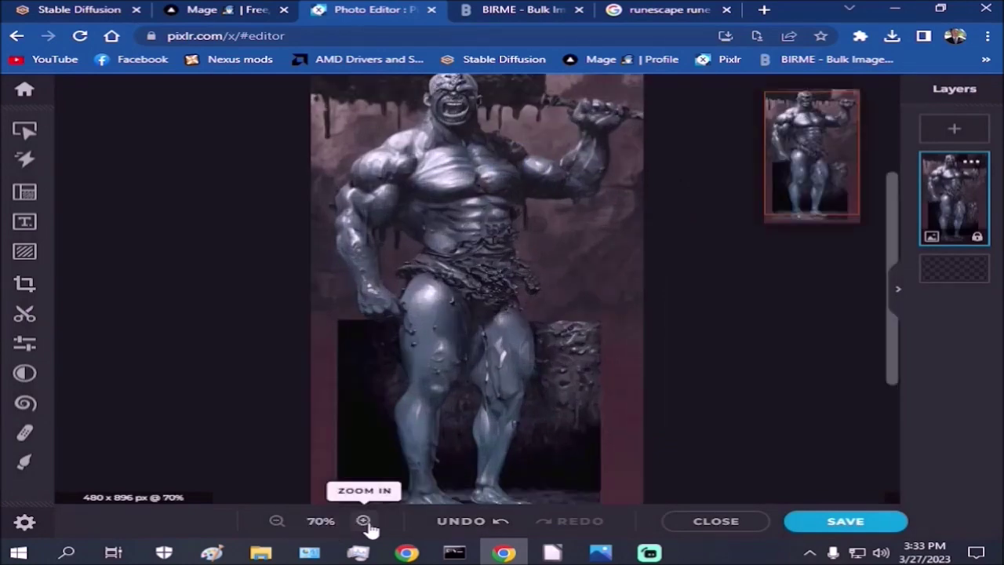
pyautogui.click(363, 522)
pyautogui.click(363, 522)
pyautogui.click(363, 522)
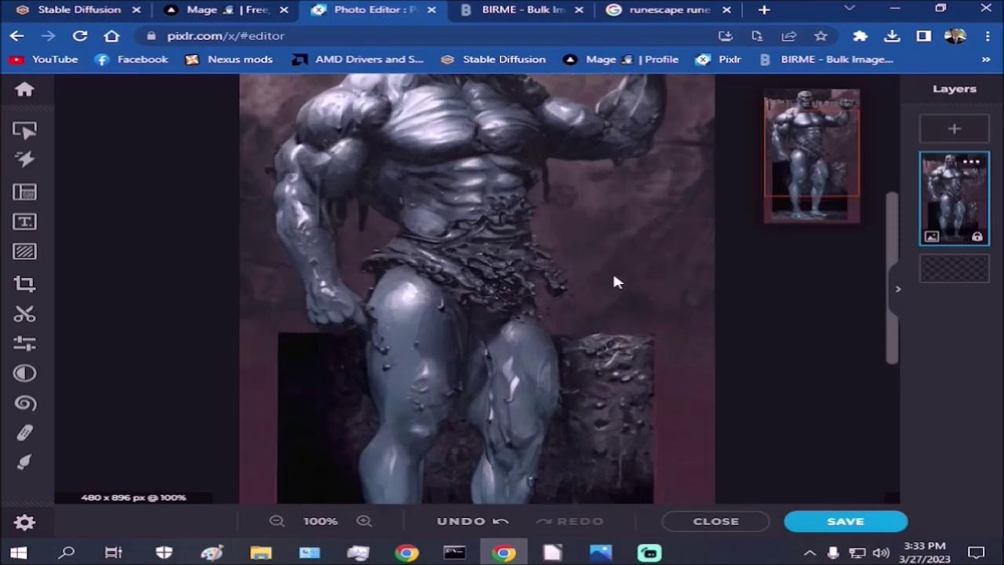
pyautogui.moveTo(811, 176); pyautogui.dragTo(817, 221)
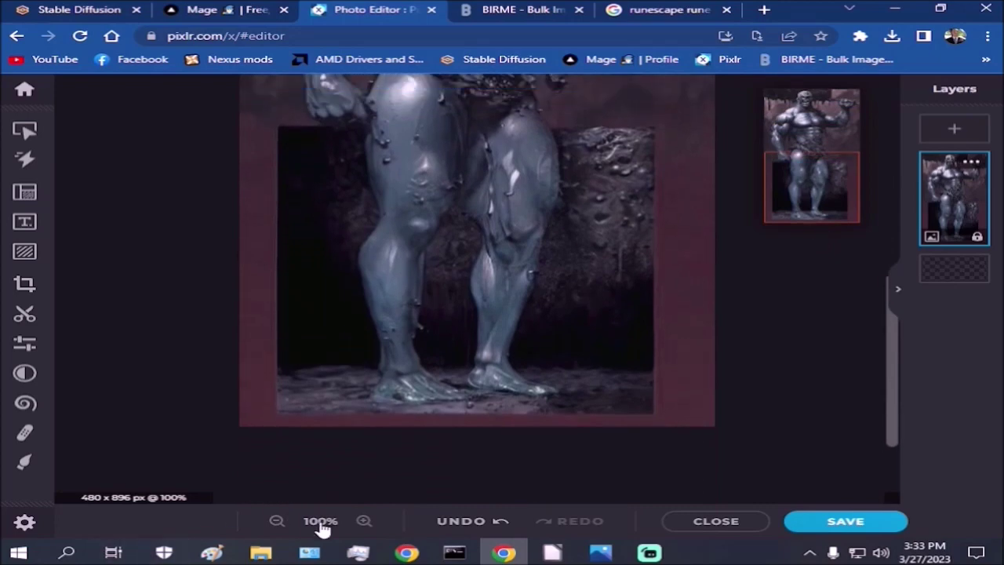
pyautogui.scroll(2, 516, 392)
pyautogui.scroll(-4, 517, 392)
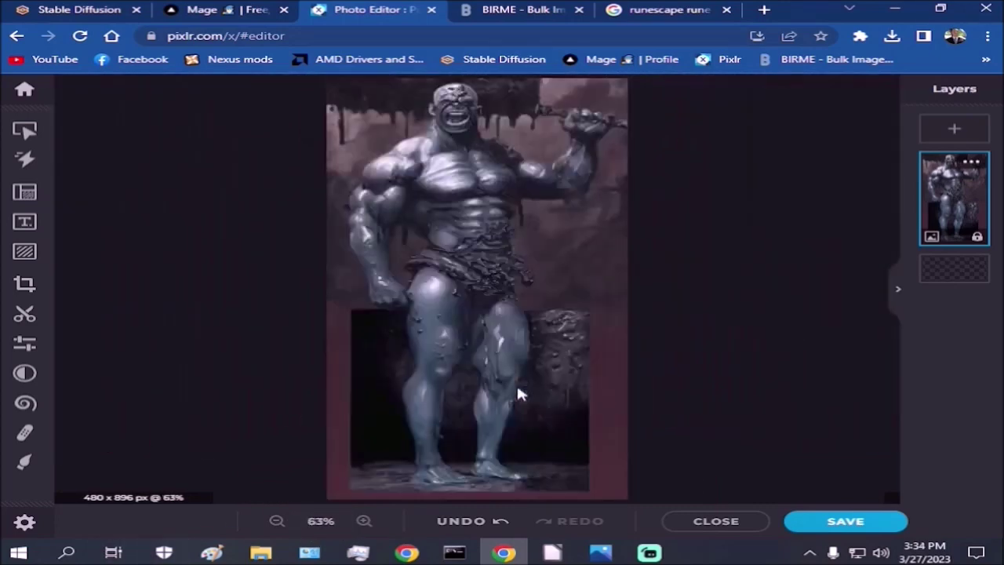
pyautogui.scroll(1, 519, 381)
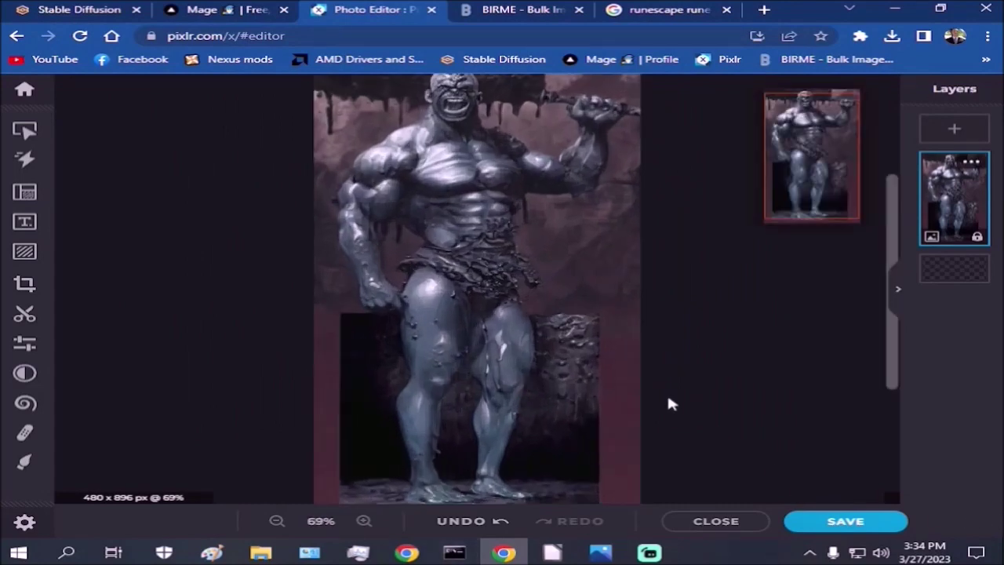
pyautogui.scroll(-1, 542, 381)
pyautogui.scroll(2, 541, 382)
pyautogui.scroll(-1, 544, 382)
pyautogui.scroll(3, 543, 381)
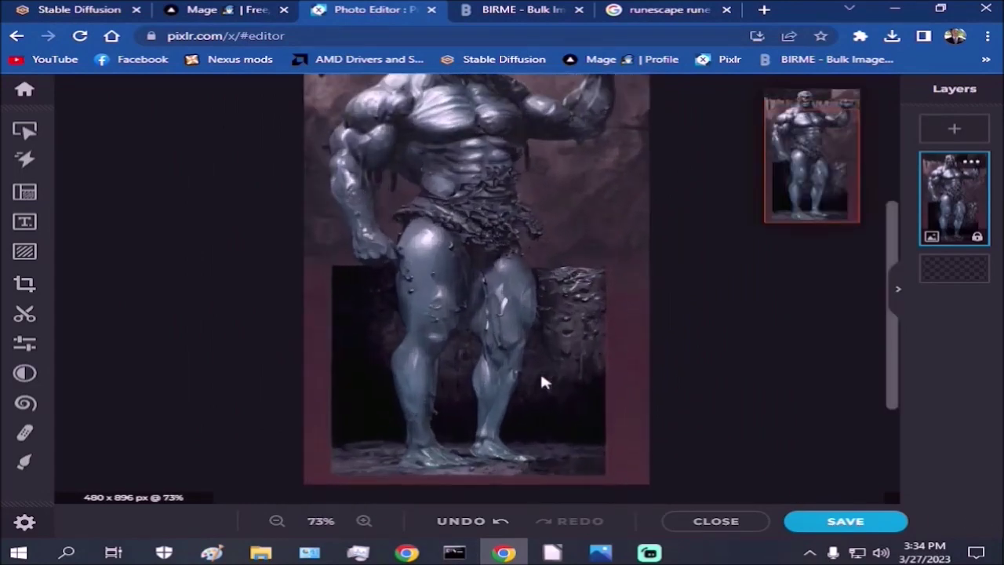
pyautogui.scroll(-2, 544, 382)
pyautogui.scroll(2, 543, 382)
pyautogui.scroll(-2, 544, 382)
pyautogui.scroll(1, 543, 382)
pyautogui.scroll(-1, 542, 381)
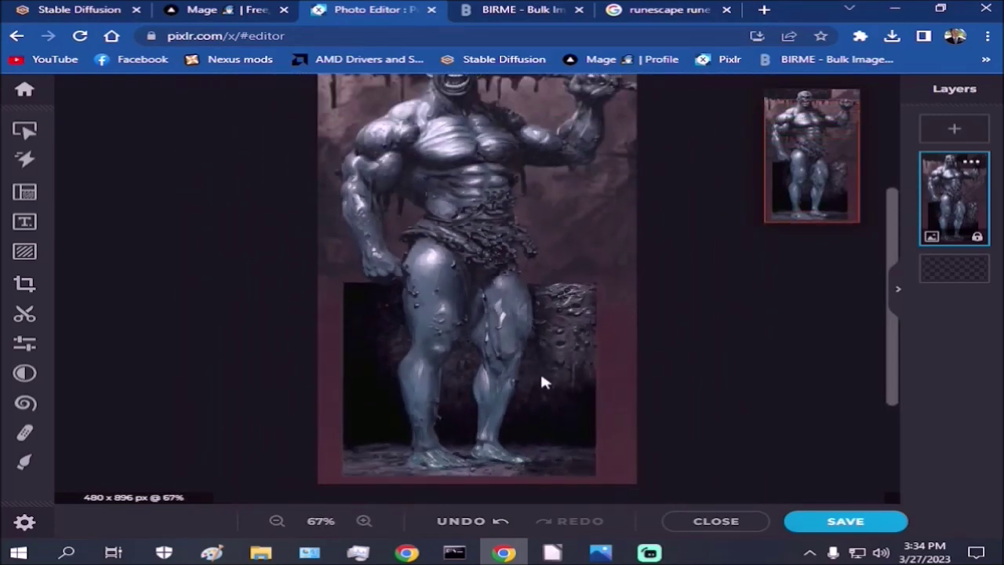
pyautogui.scroll(2, 542, 381)
pyautogui.click(802, 132)
pyautogui.moveTo(802, 132); pyautogui.dragTo(805, 266)
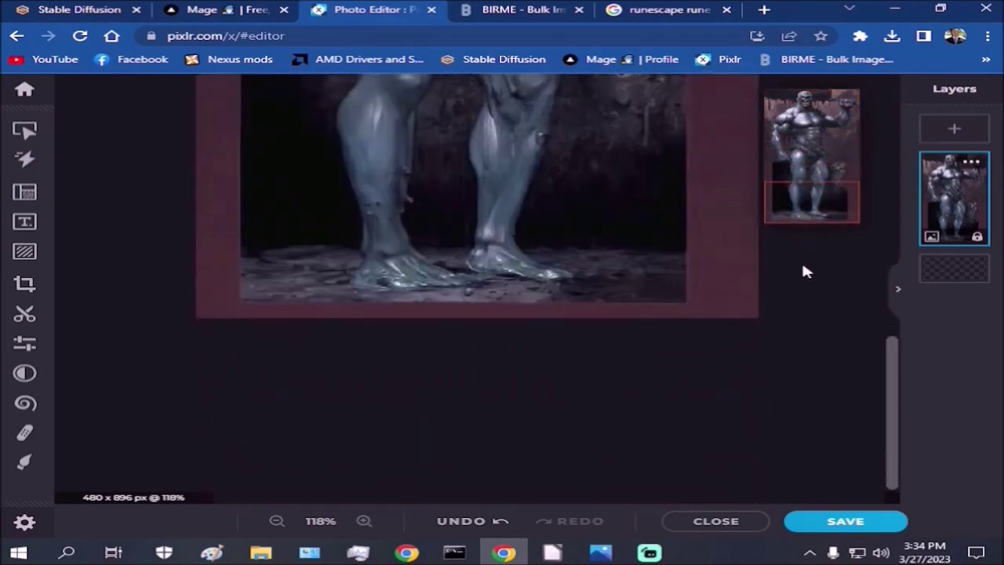
pyautogui.moveTo(796, 327)
pyautogui.mouseDown()
pyautogui.moveTo(808, 106)
pyautogui.moveTo(812, 262)
pyautogui.moveTo(807, 118)
pyautogui.moveTo(808, 130)
pyautogui.mouseUp()
pyautogui.scroll(-5, 384, 367)
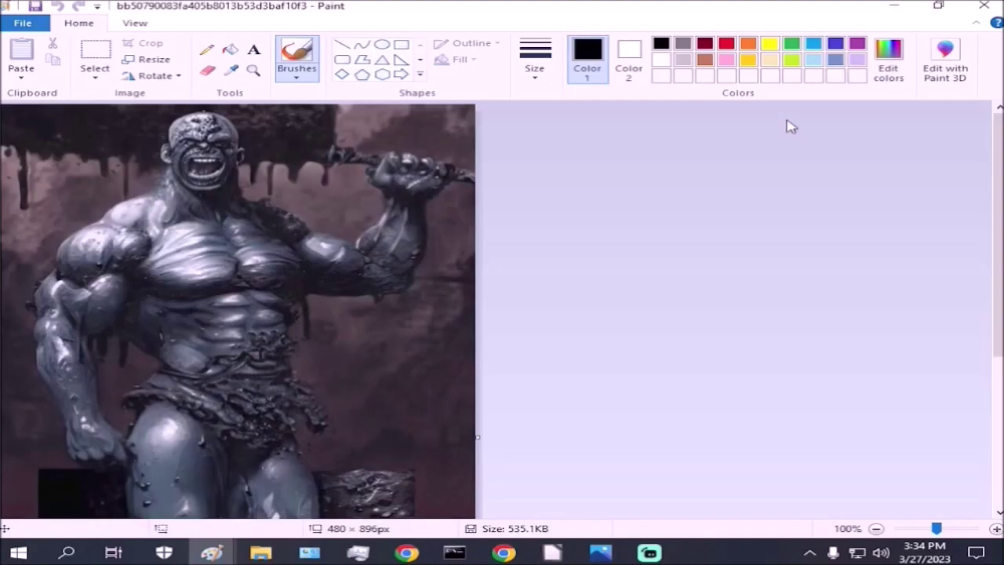
# Step: Select the entire recolored monster picture in Paint and copy it
pyautogui.click(100, 77)
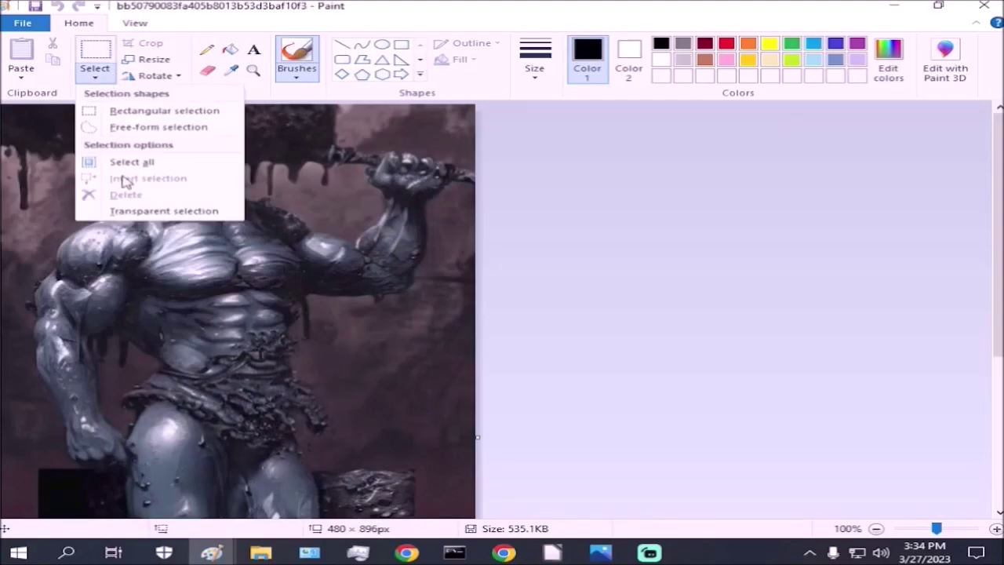
pyautogui.click(130, 162)
pyautogui.rightClick(223, 215)
pyautogui.click(275, 242)
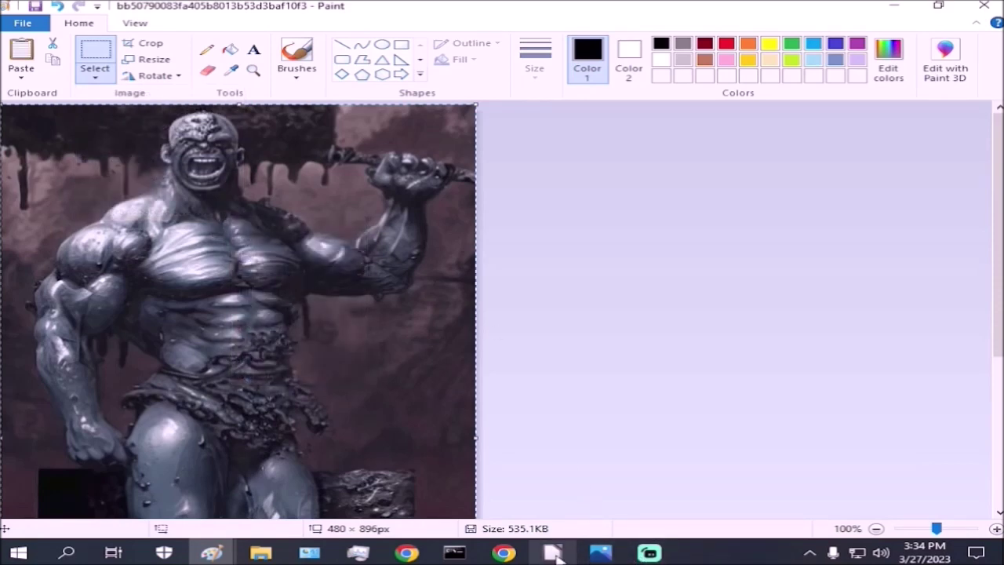
# Step: Switch to LibreOffice and create an Impress presentation from the DNA template
pyautogui.moveTo(554, 553)
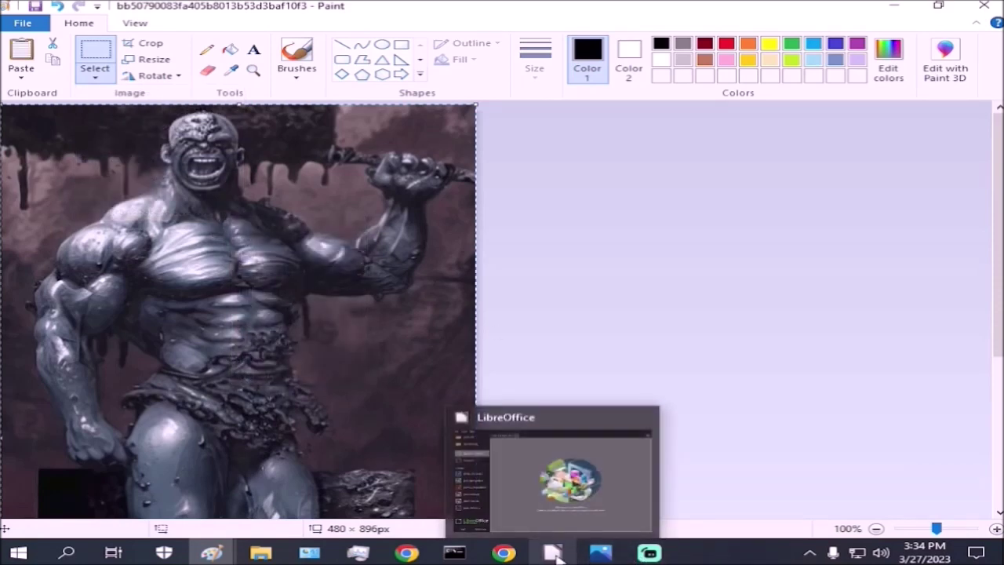
pyautogui.click(554, 554)
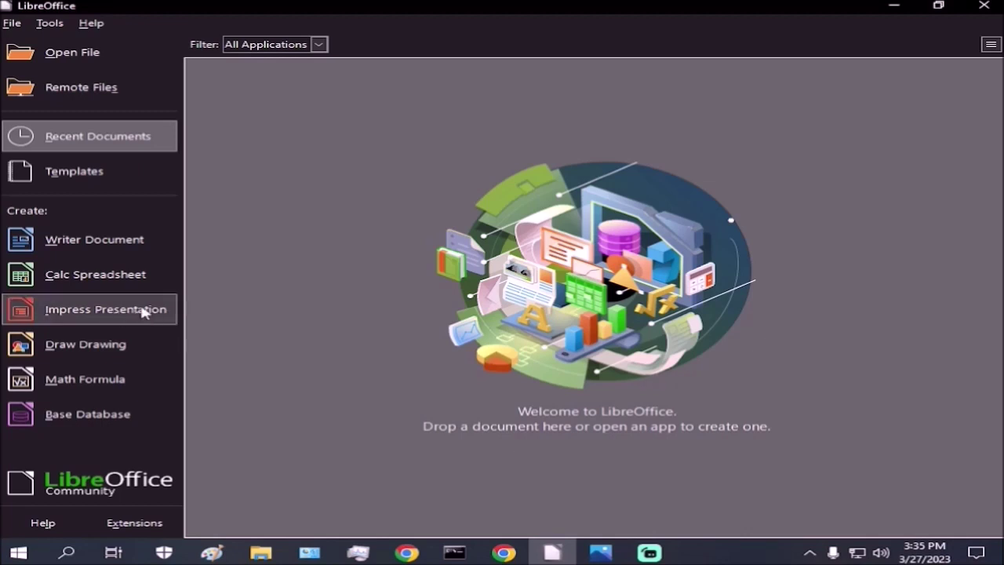
pyautogui.click(91, 316)
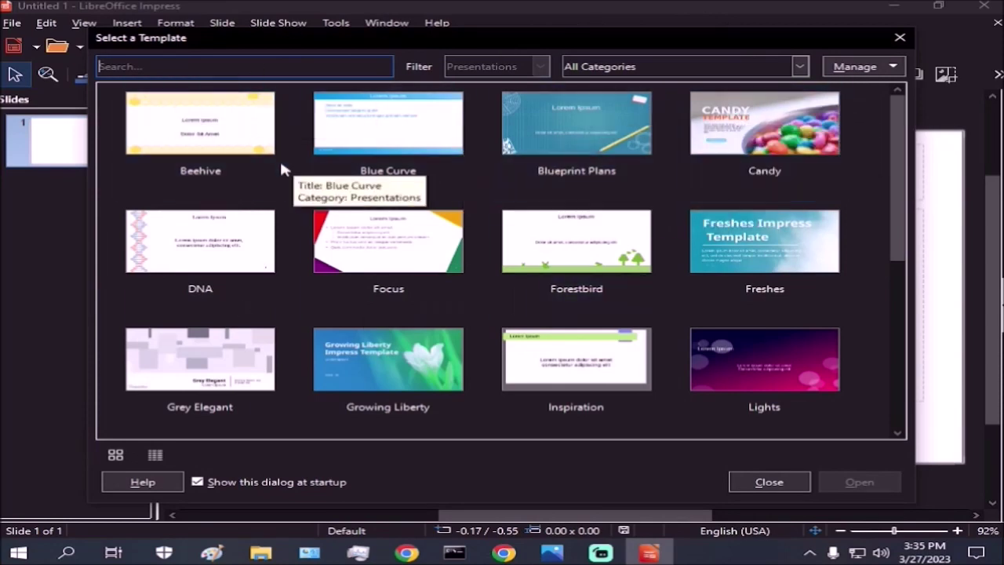
pyautogui.click(227, 290)
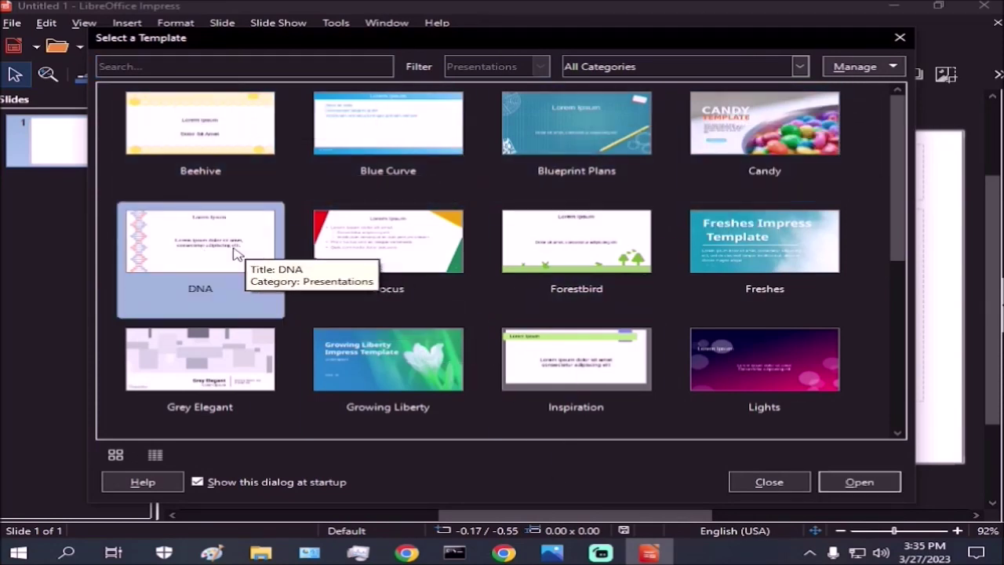
pyautogui.click(845, 478)
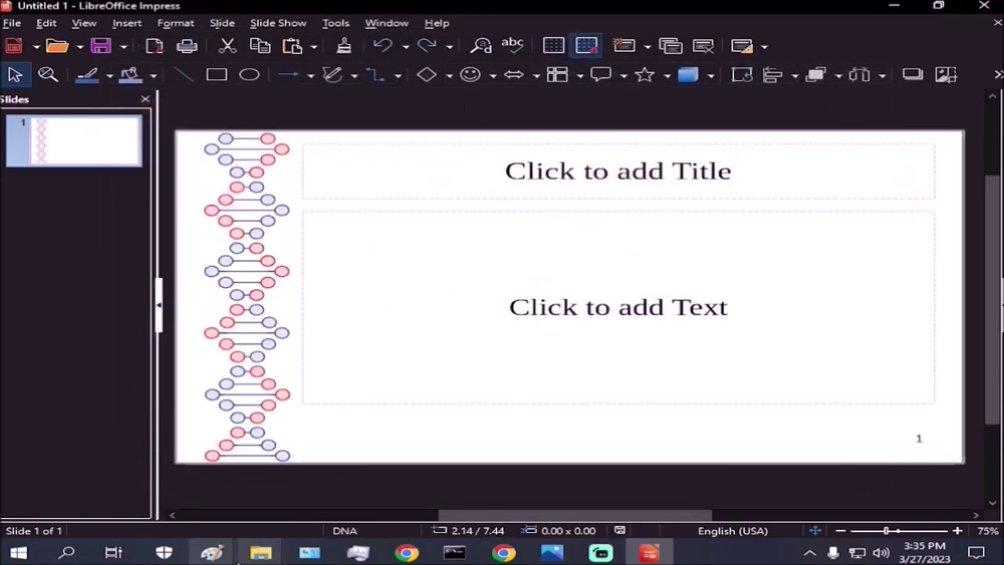
# Step: Check the picture in Paint, return to Impress, and paste the copied monster picture onto the slide
pyautogui.moveTo(213, 553)
pyautogui.click(294, 455)
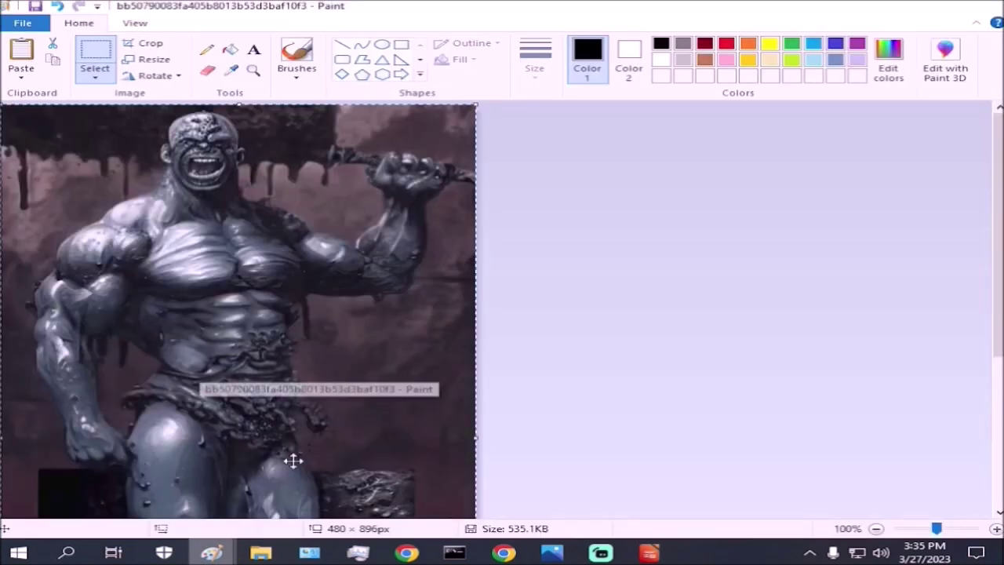
pyautogui.click(649, 553)
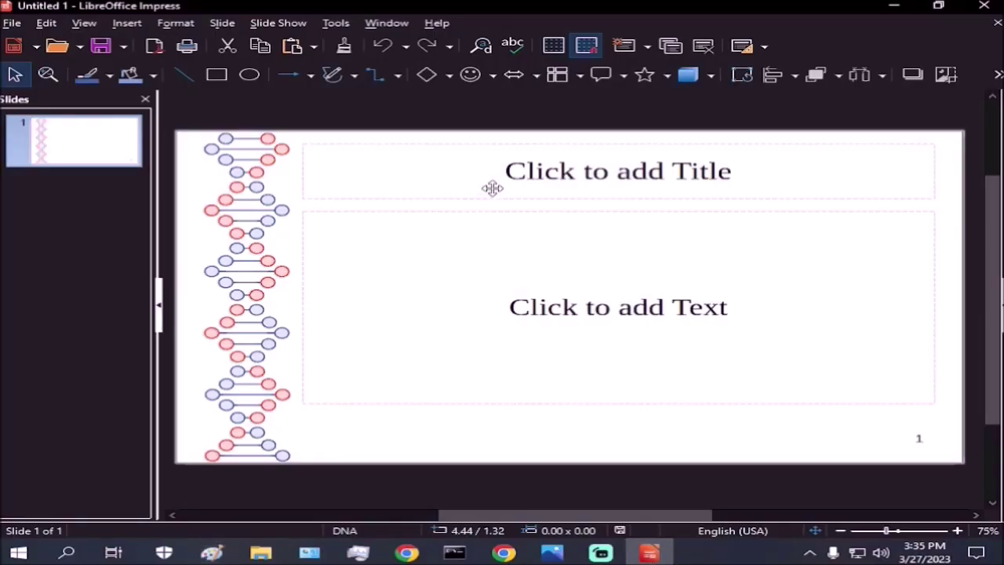
pyautogui.rightClick(435, 264)
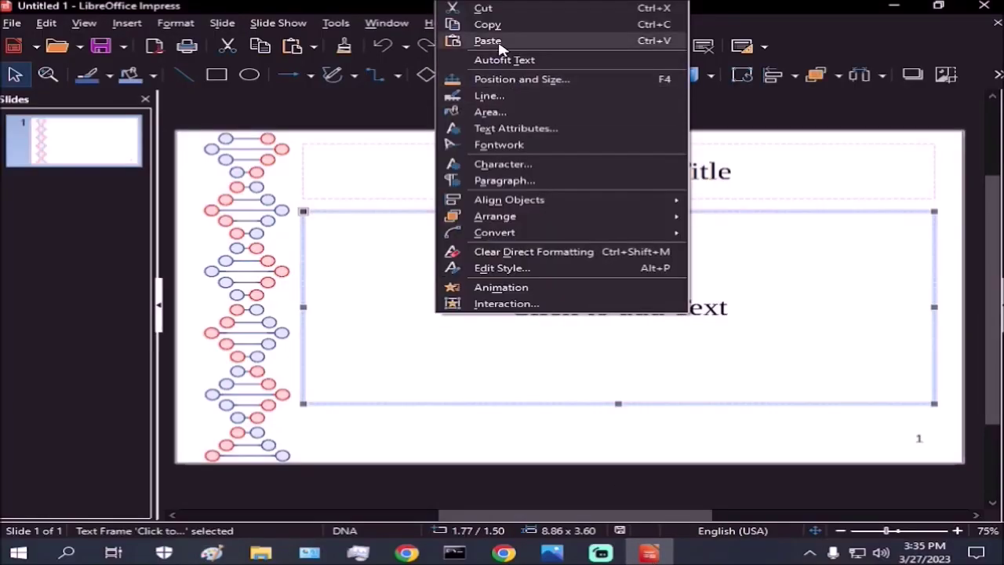
pyautogui.click(492, 40)
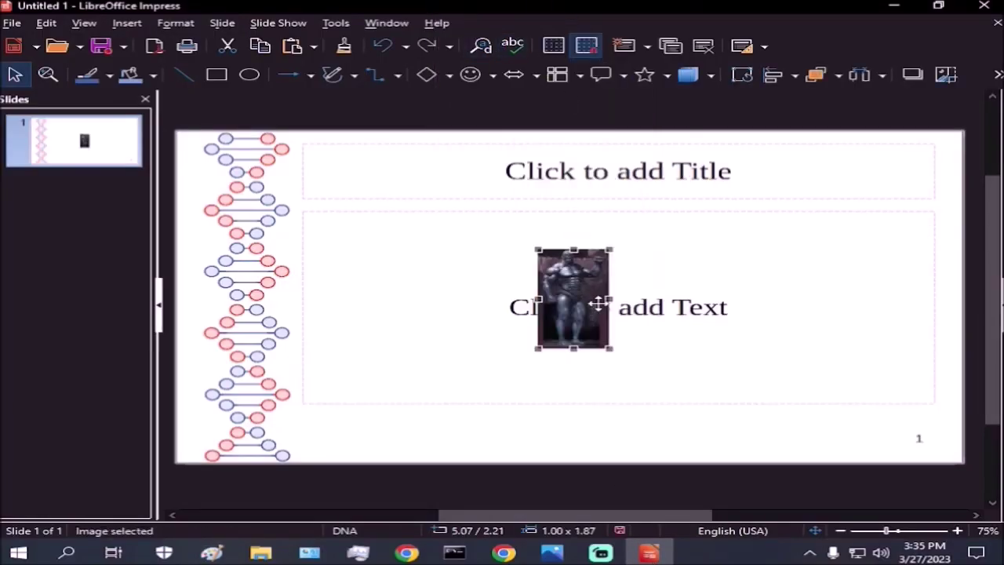
# Step: Enlarge the pasted monster picture to about 3.07 × 5.73 in and center it over the slide's placeholders
pyautogui.moveTo(537, 250); pyautogui.dragTo(429, 174)
pyautogui.moveTo(530, 220); pyautogui.dragTo(602, 299)
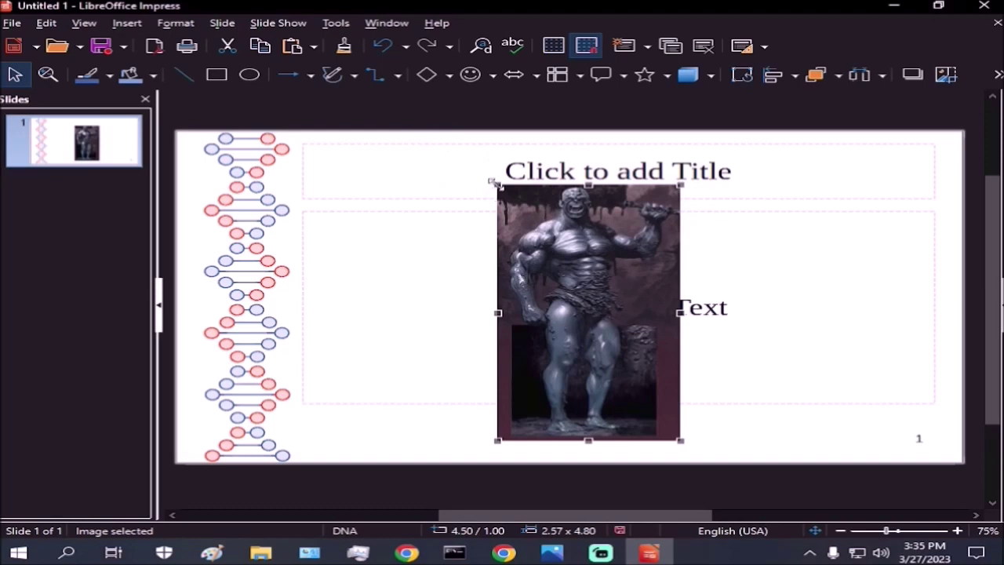
pyautogui.moveTo(494, 182); pyautogui.dragTo(461, 135)
pyautogui.moveTo(570, 274); pyautogui.dragTo(585, 296)
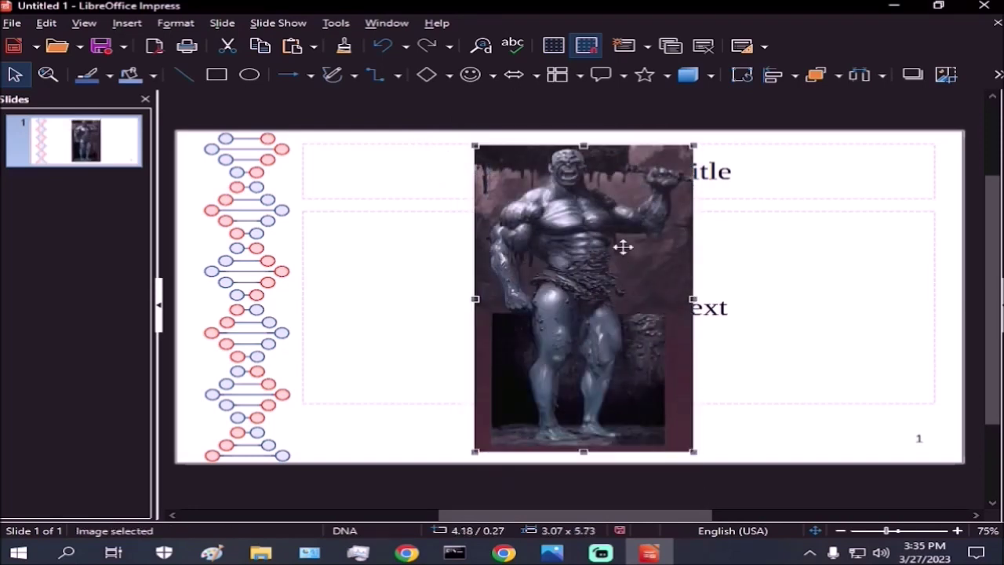
pyautogui.moveTo(700, 459)
pyautogui.mouseDown()
pyautogui.moveTo(712, 475)
pyautogui.moveTo(700, 460)
pyautogui.mouseUp()
# Step: Rotate the monster picture to an angle of 326° about its center
pyautogui.rightClick(574, 259)
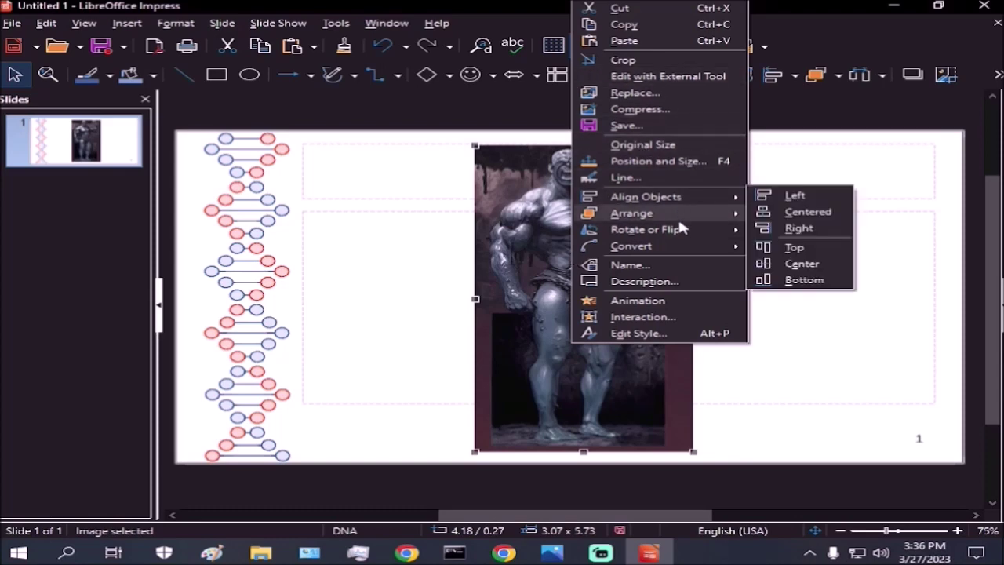
pyautogui.moveTo(687, 236)
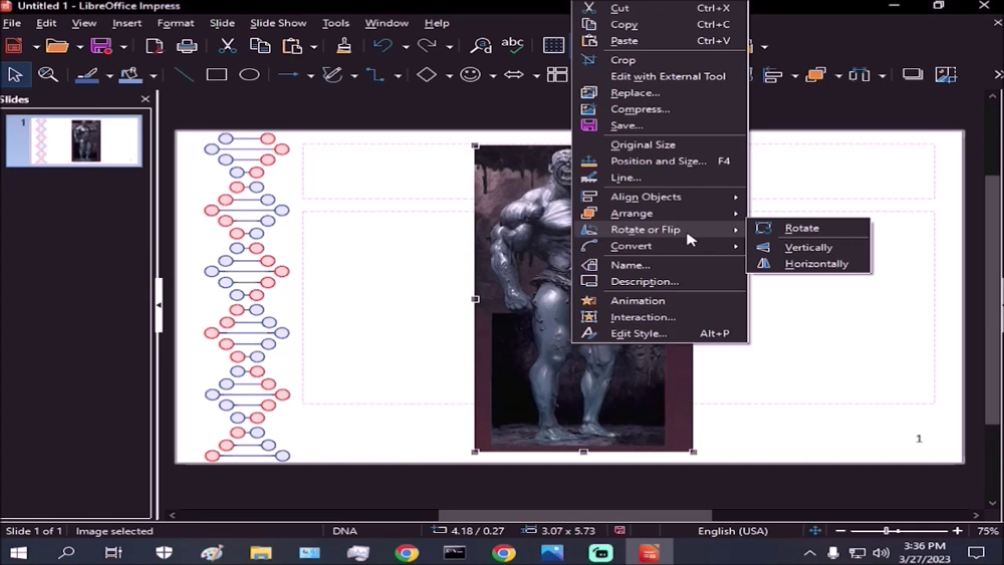
pyautogui.click(671, 163)
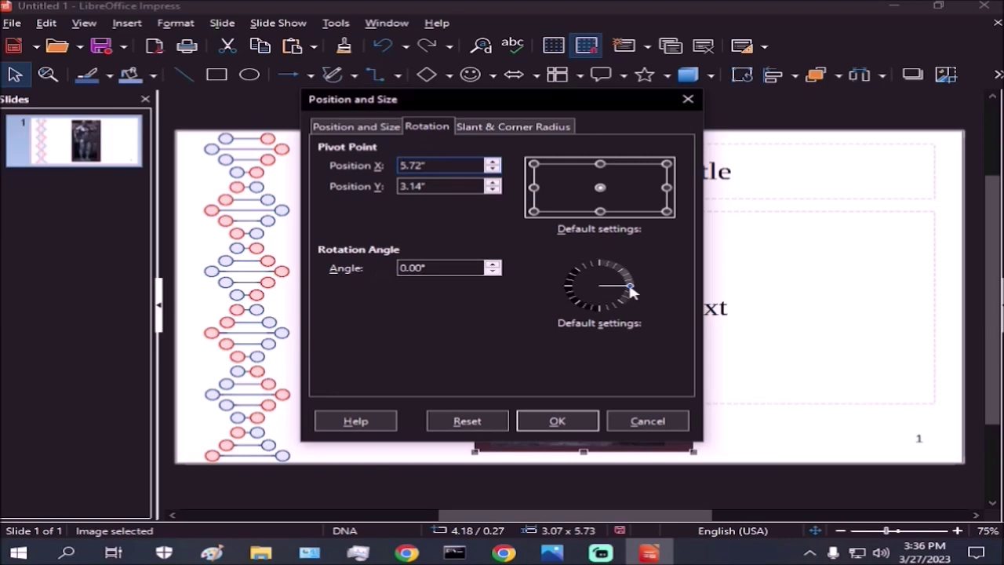
pyautogui.moveTo(632, 292); pyautogui.dragTo(625, 302)
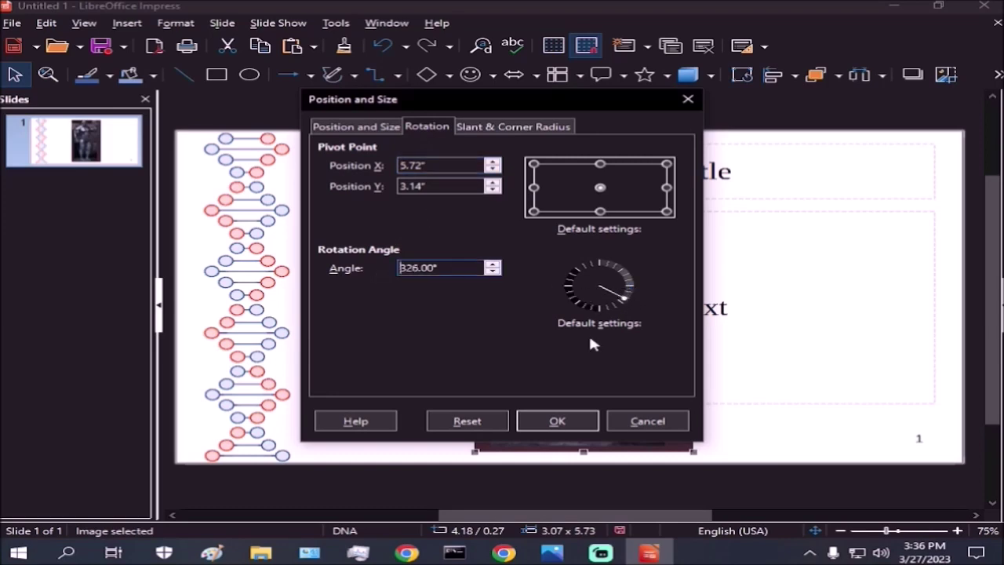
pyautogui.click(556, 420)
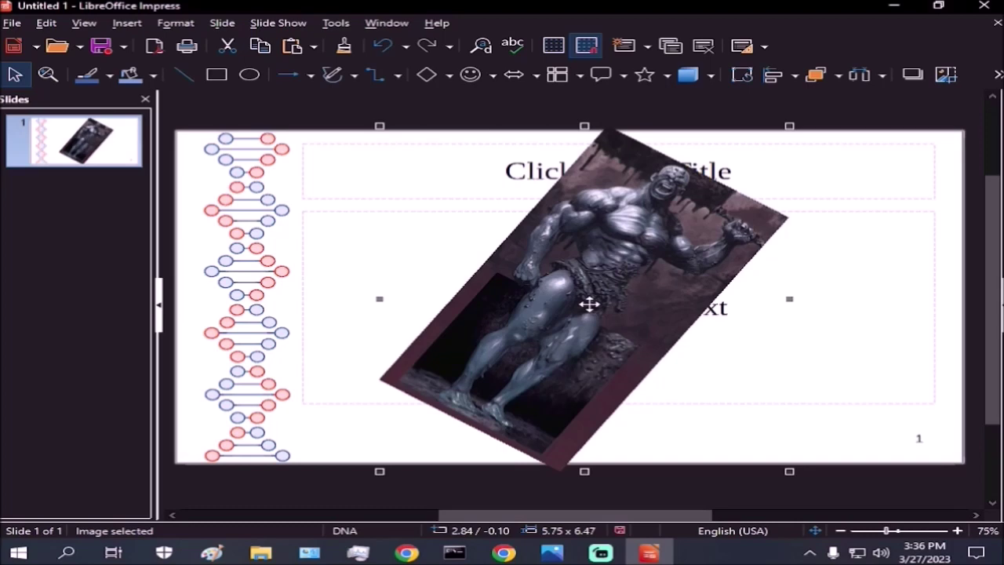
# Step: Move the rotated picture slightly up and to the left, and cut it from the slide
pyautogui.moveTo(531, 262)
pyautogui.mouseDown()
pyautogui.moveTo(565, 258)
pyautogui.moveTo(527, 244)
pyautogui.mouseUp()
pyautogui.rightClick(527, 245)
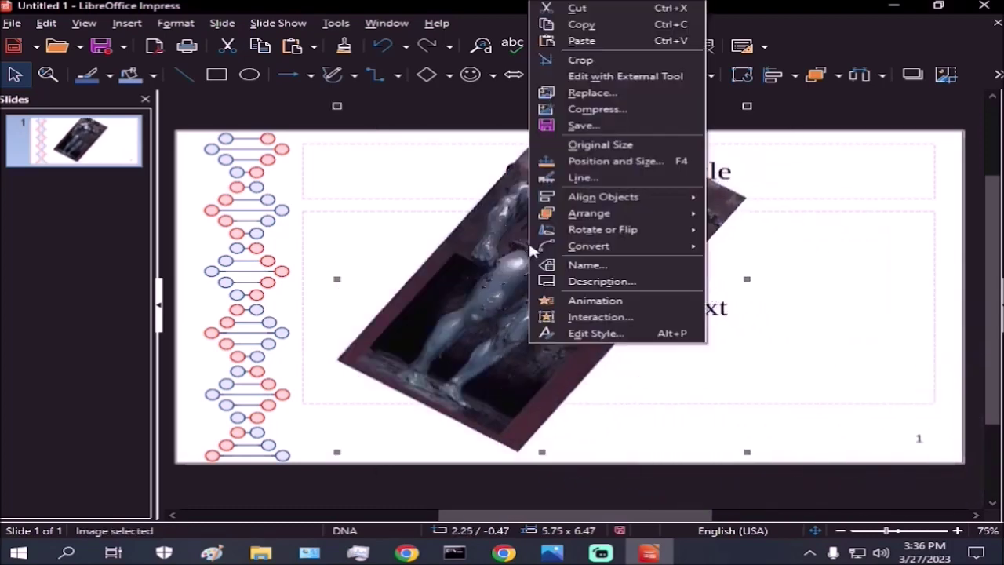
pyautogui.click(585, 9)
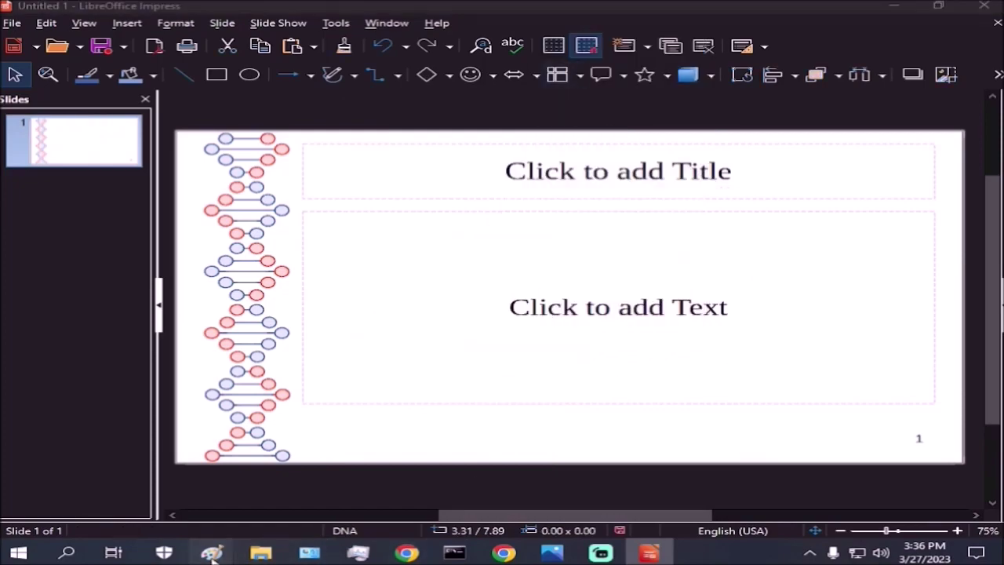
# Step: Copy the monster picture from Paint again and paste an unrotated copy onto the Impress slide
pyautogui.moveTo(210, 552)
pyautogui.click(342, 507)
pyautogui.rightClick(263, 293)
pyautogui.click(281, 319)
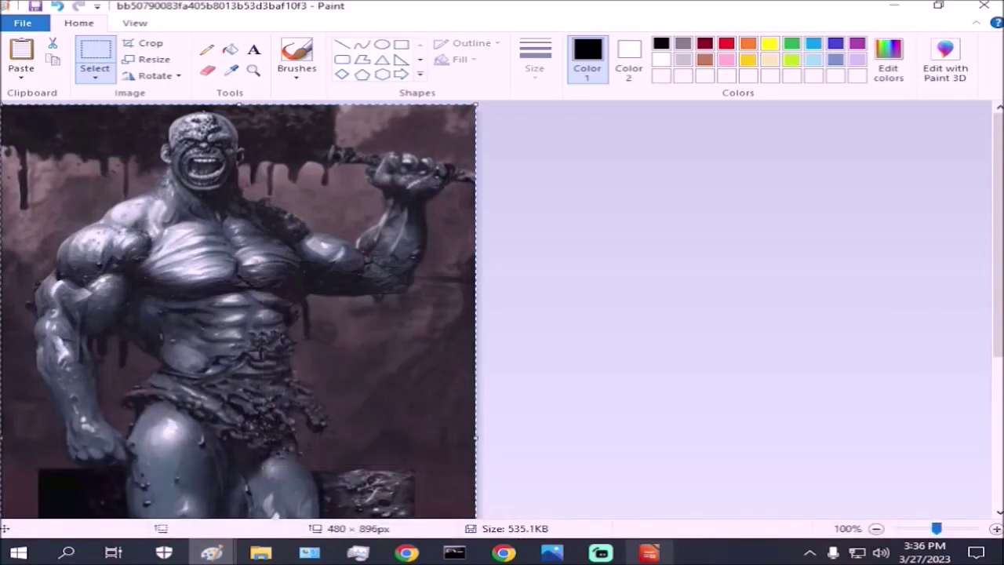
pyautogui.click(649, 553)
pyautogui.rightClick(529, 287)
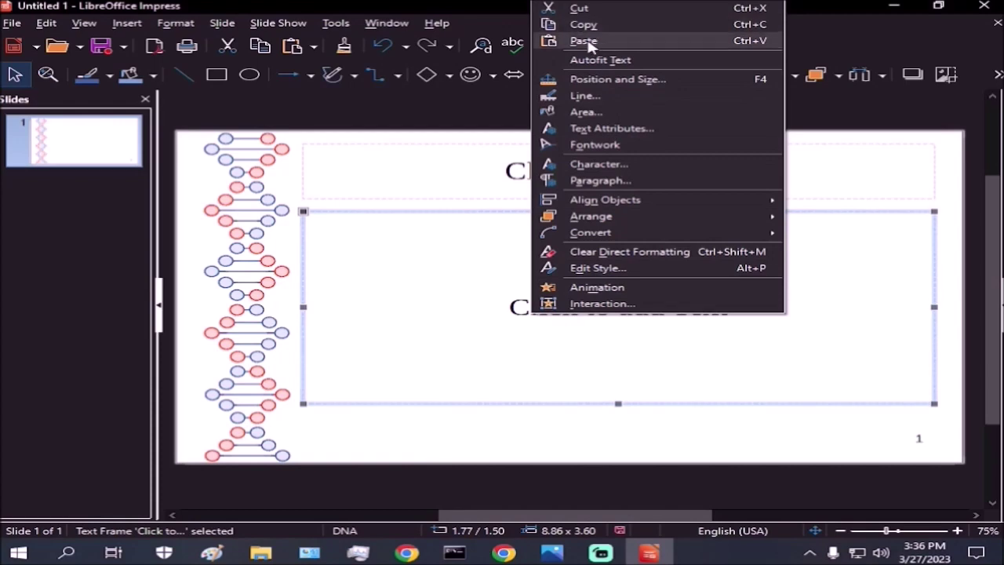
pyautogui.click(549, 40)
# Step: Enlarge the newly pasted picture to about 3.25 × 6.07 in and place it at about 3.75 / 0.13 in on the slide
pyautogui.moveTo(533, 246); pyautogui.dragTo(443, 117)
pyautogui.moveTo(502, 192); pyautogui.dragTo(532, 201)
pyautogui.moveTo(645, 361); pyautogui.dragTo(710, 418)
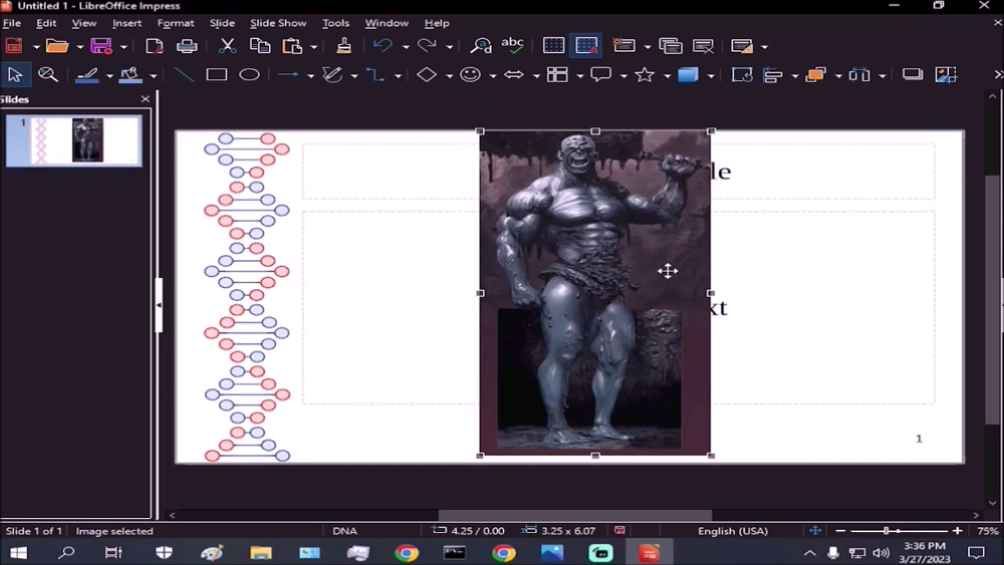
pyautogui.moveTo(662, 272); pyautogui.dragTo(569, 231)
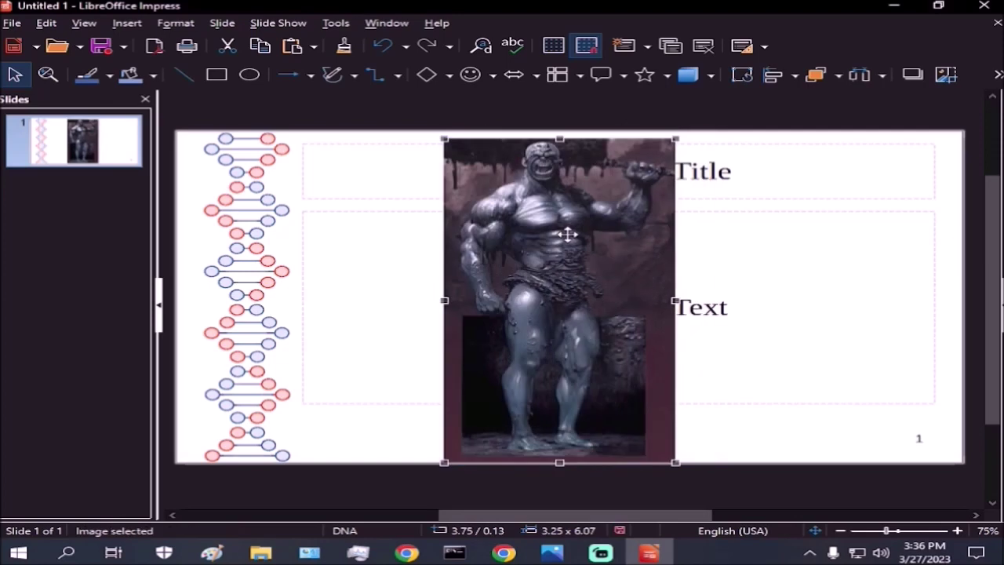